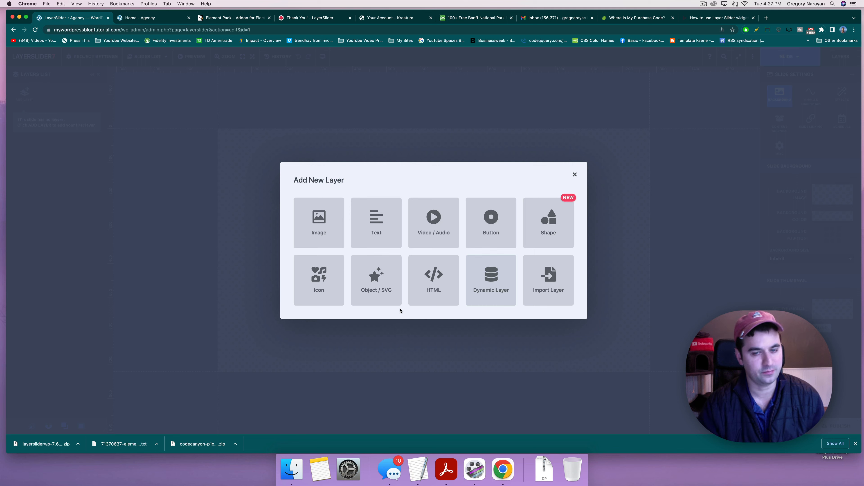
Step: Add an Image layer and close the media library without choosing a picture
click(313, 224)
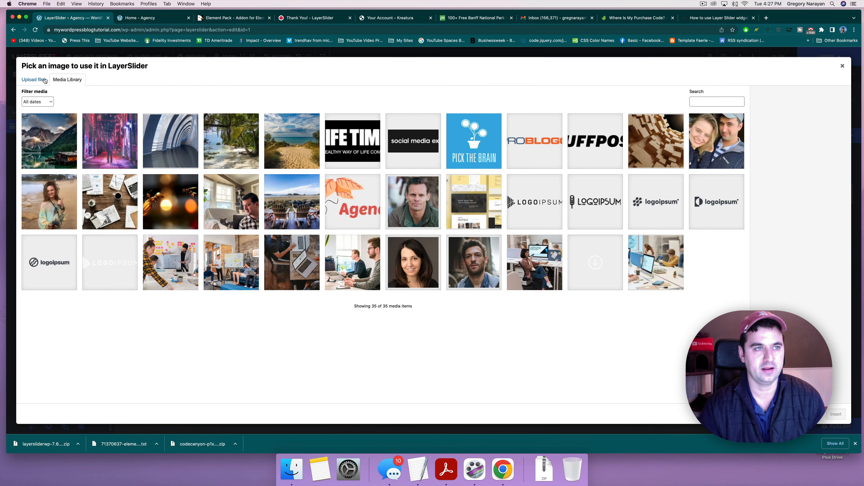
click(53, 130)
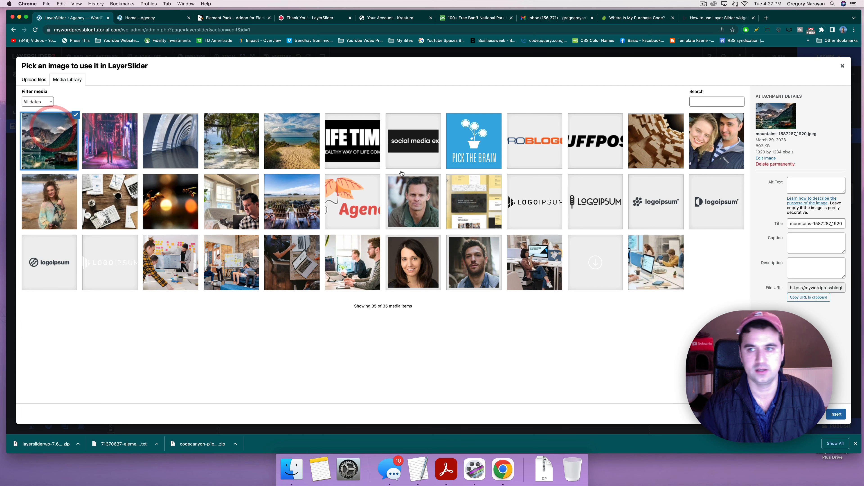
click(844, 65)
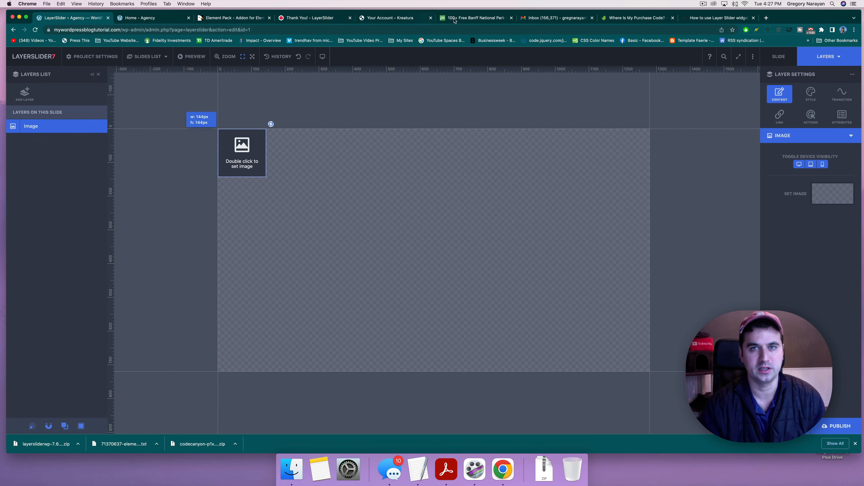
Step: Browse the Pixabay Banff National Park results and view the green Banff lake photo
click(470, 18)
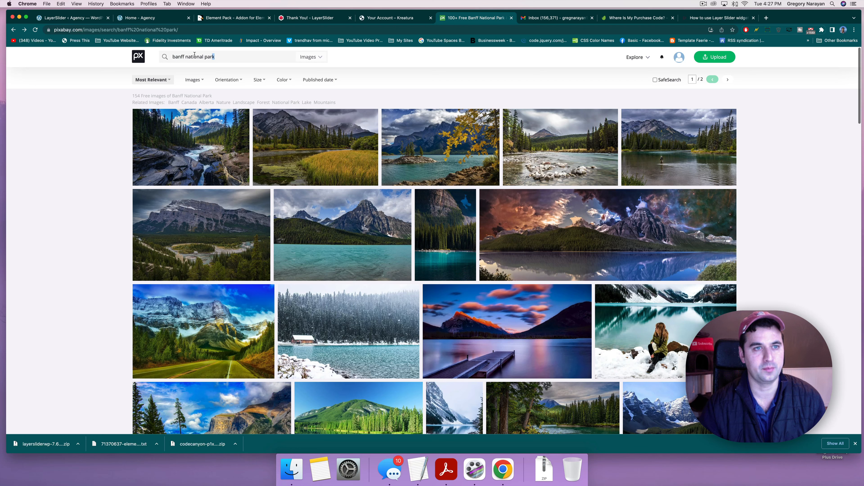
click(222, 59)
click(89, 228)
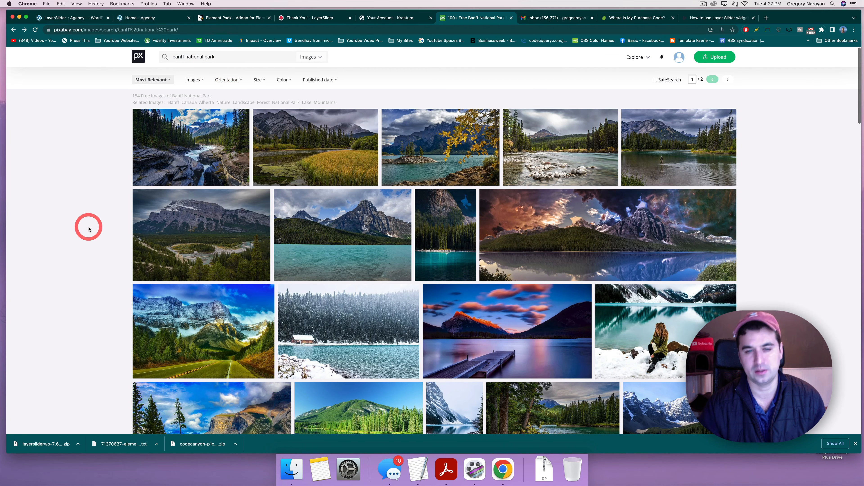
scroll(120, 269, down, 6)
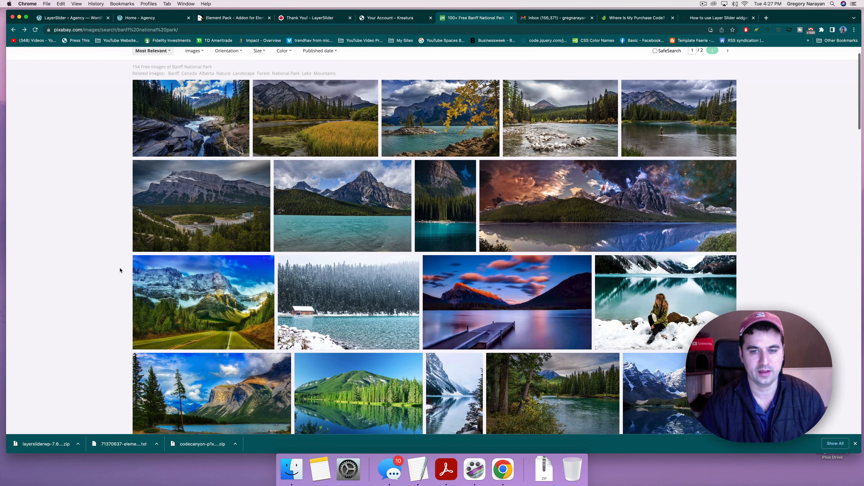
scroll(84, 316, down, 2)
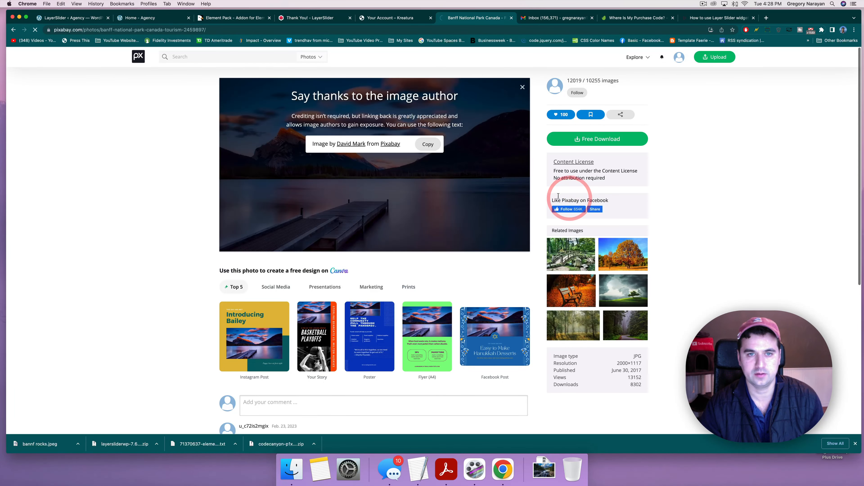
text(ba)
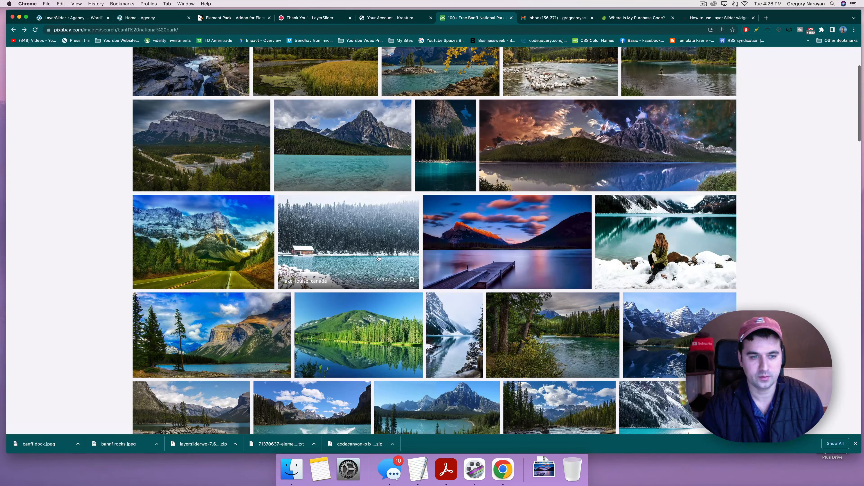
scroll(394, 306, down, 2)
click(366, 310)
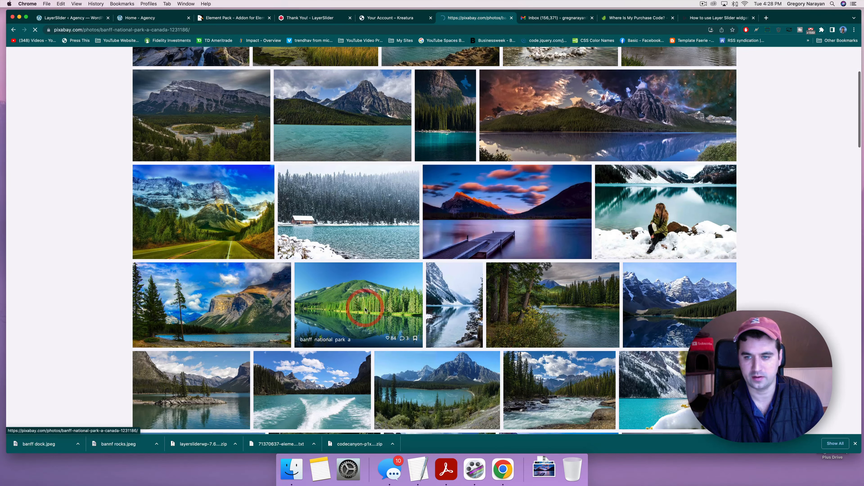
key(super+bracketleft)
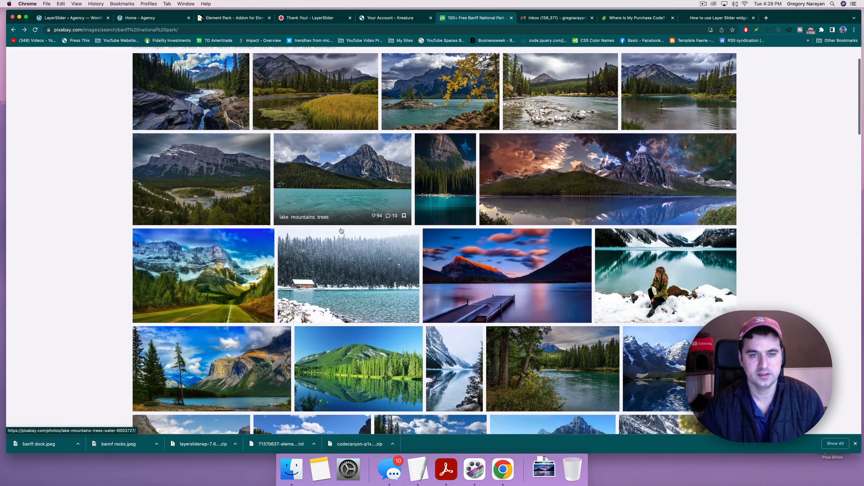
Step: Download the snowy lakeside cabin photo as banff cabin.jpeg and return to the slider editor
click(341, 250)
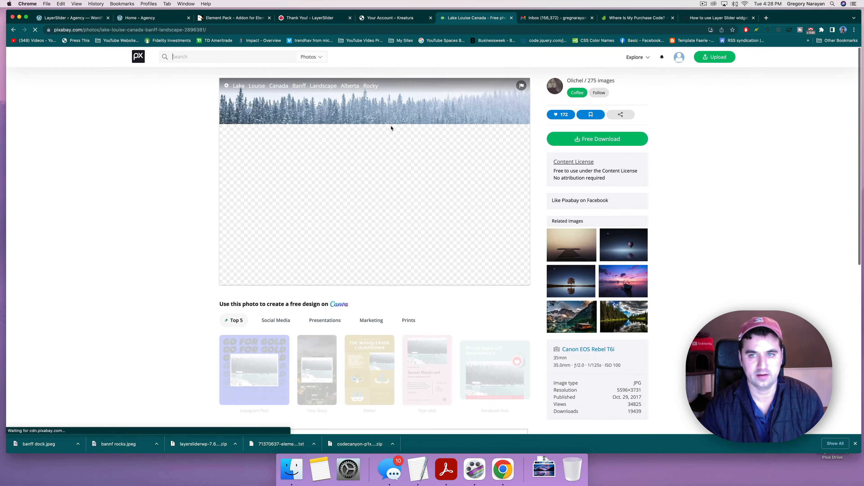
click(592, 139)
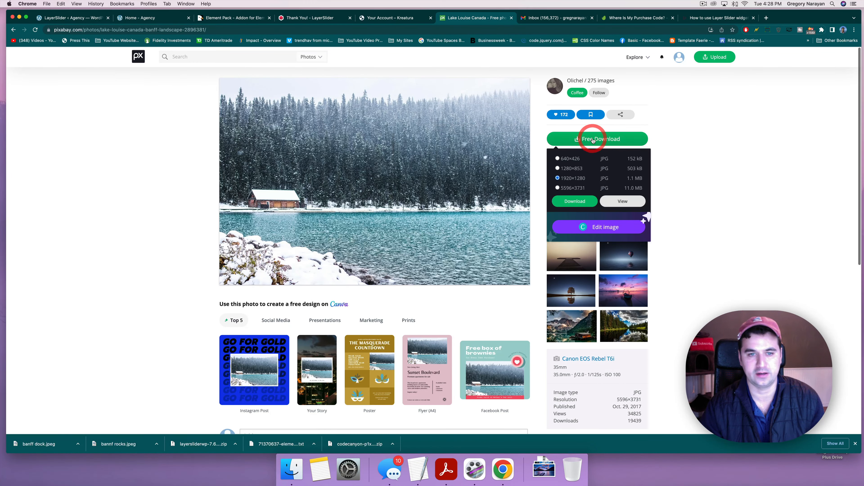
click(574, 201)
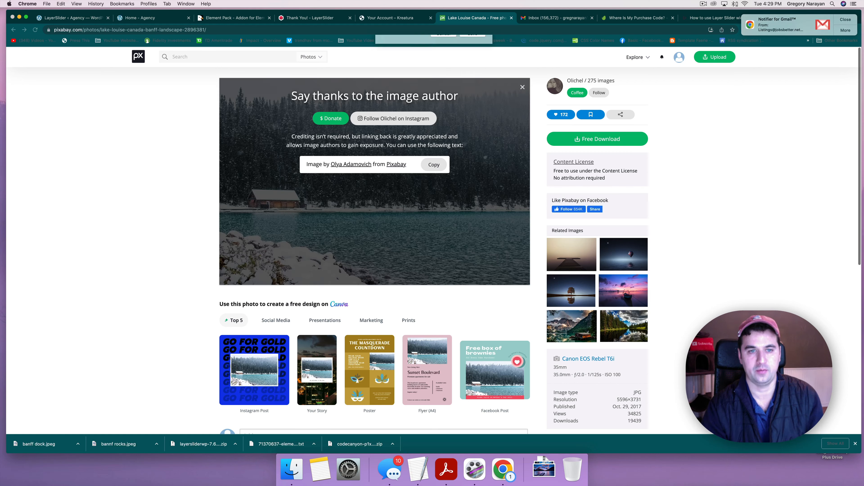
click(167, 150)
click(63, 18)
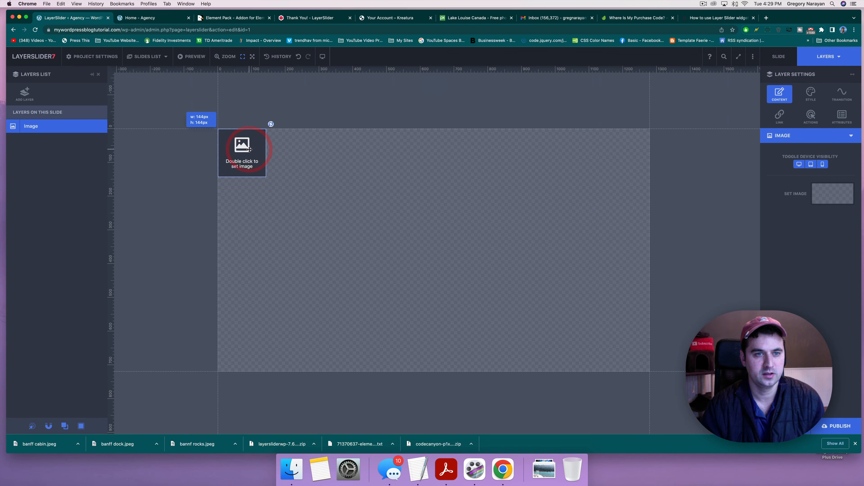
Step: Upload bannf rocks.jpeg, banff dock.jpeg and banff cabin.jpeg to the media library
double_click(240, 150)
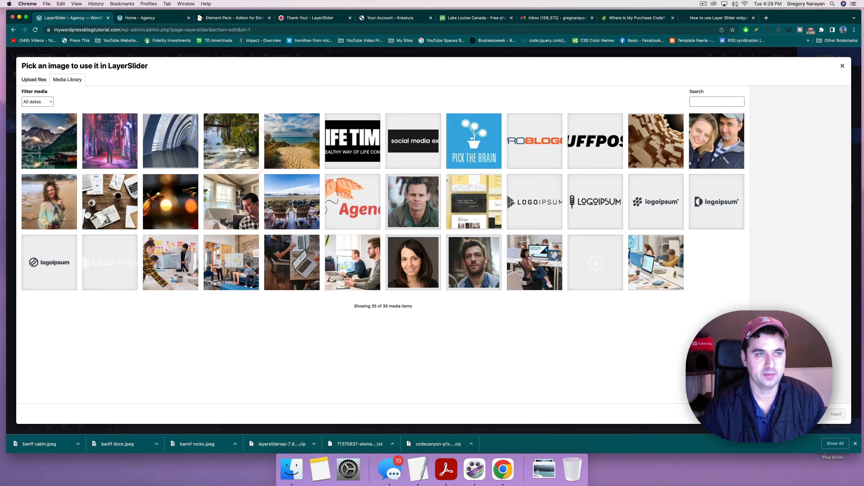
click(38, 83)
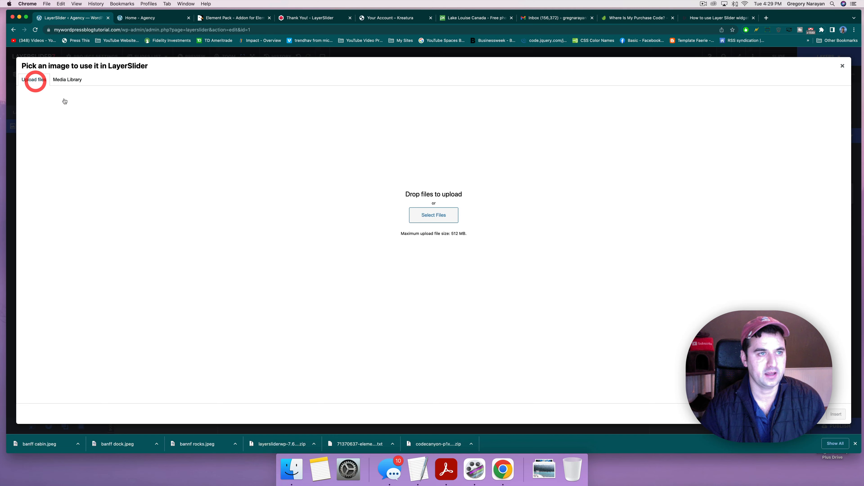
click(427, 212)
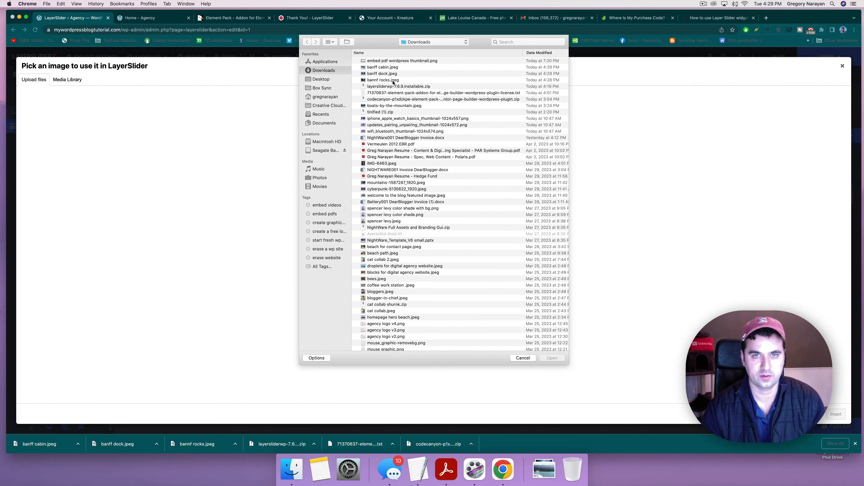
click(393, 81)
super+click(389, 73)
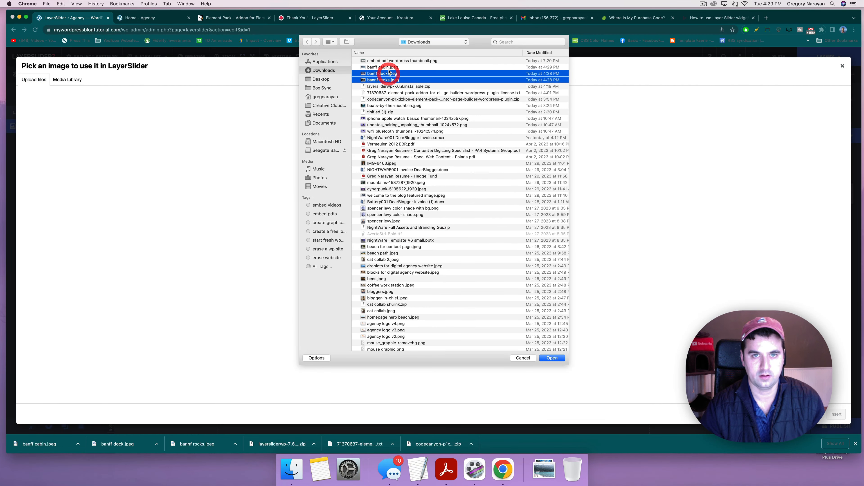
super+click(389, 68)
key(Return)
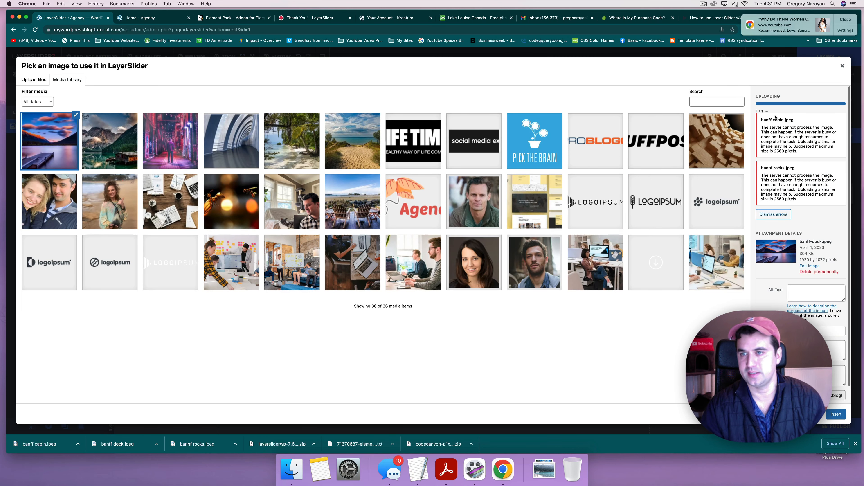
Step: Insert the uploaded Banff dock photo into the empty image layer
click(771, 215)
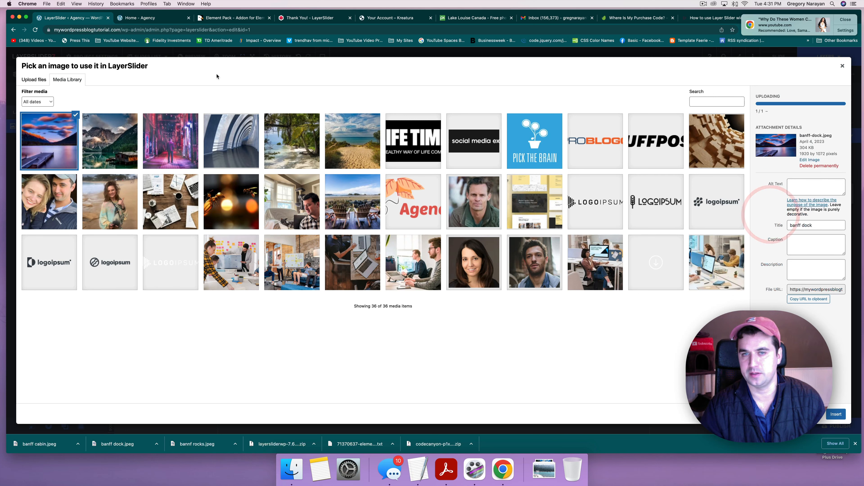
click(124, 139)
click(25, 136)
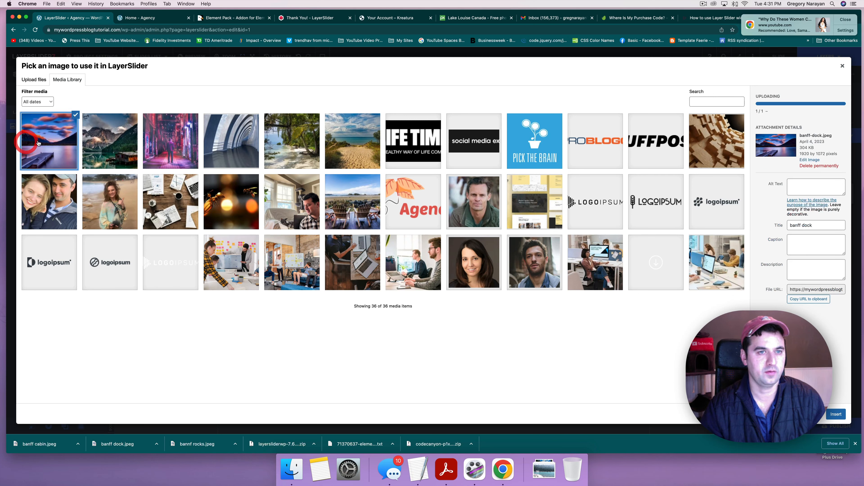
click(116, 163)
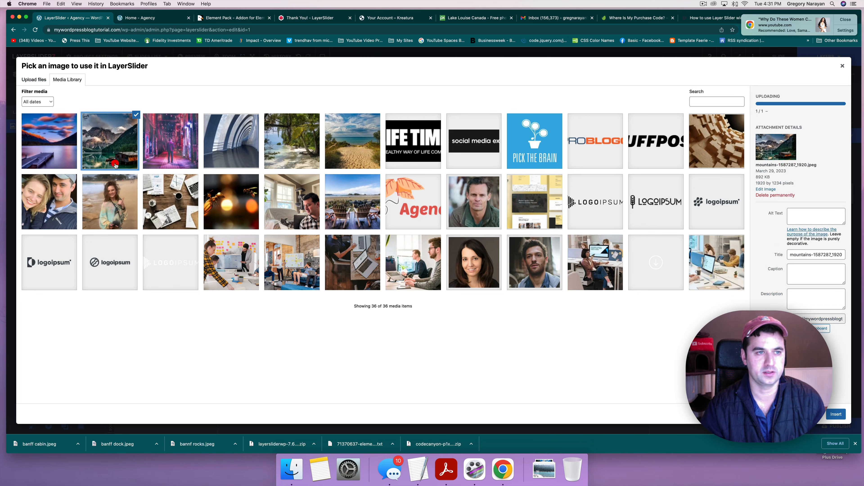
click(228, 136)
click(51, 148)
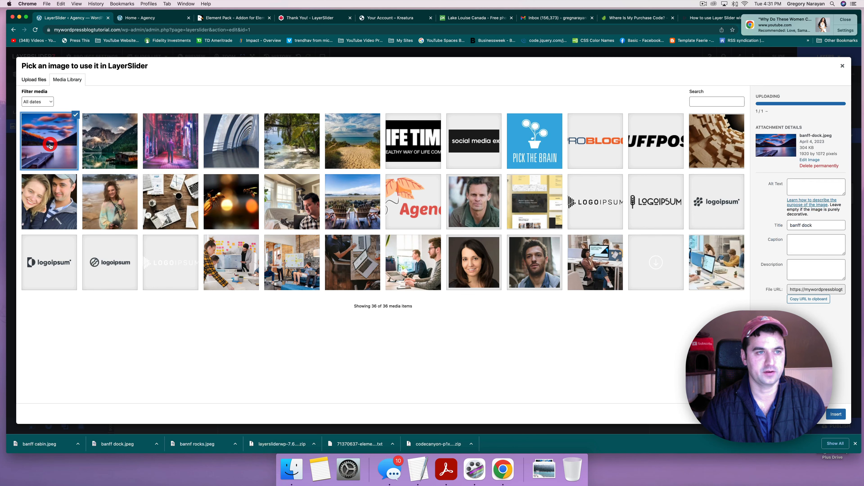
click(837, 414)
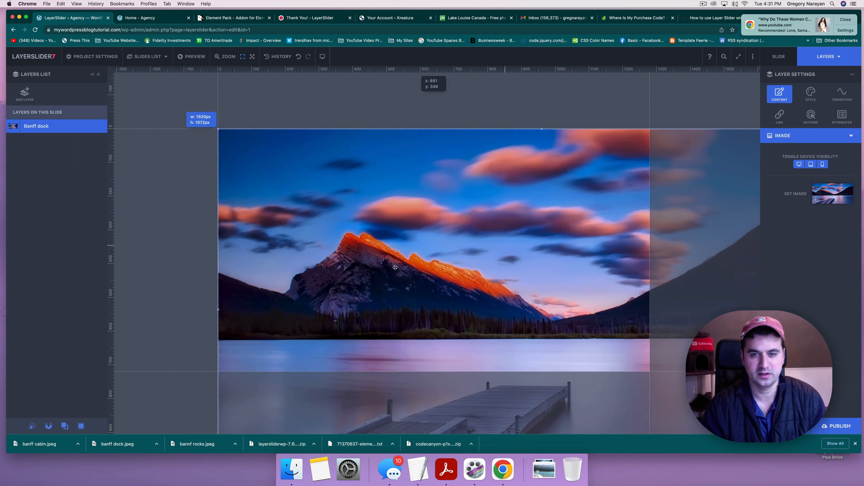
Step: Drag the Banff dock image up, then down and right, so it covers the slide
drag(363, 309, 362, 238)
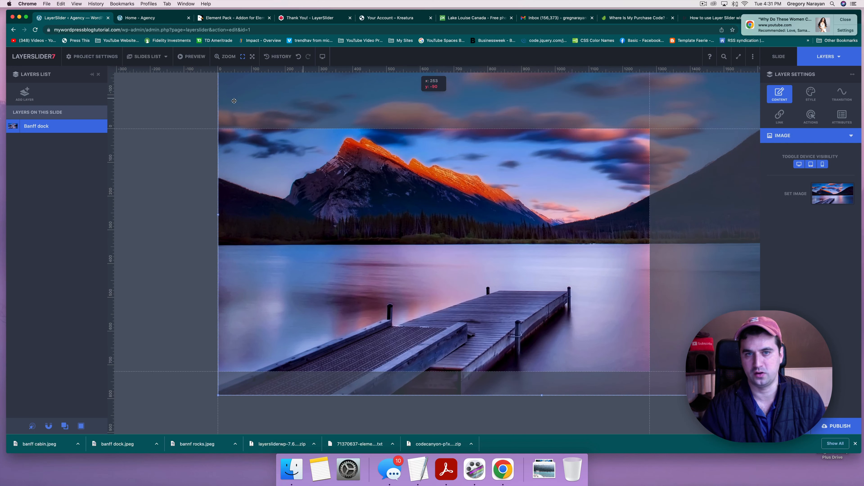
mouse_move(246, 158)
mouse_down()
mouse_move(252, 154)
mouse_move(237, 143)
mouse_move(248, 183)
mouse_move(280, 189)
mouse_move(240, 172)
mouse_up()
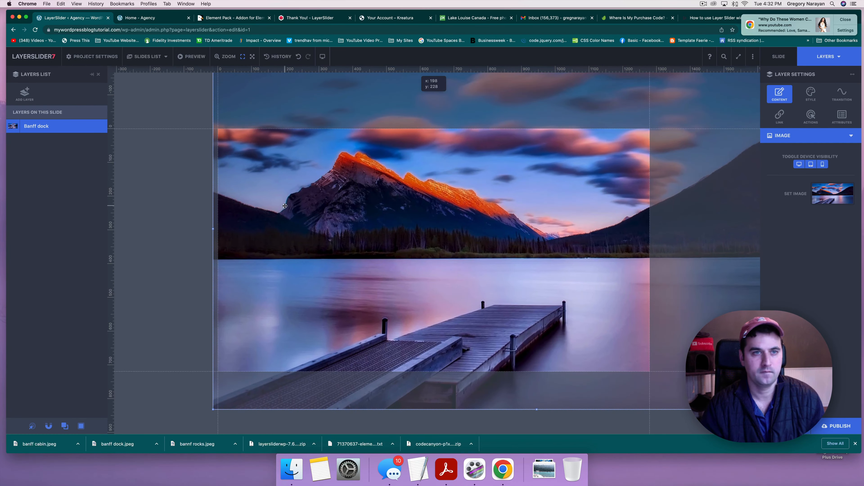
click(25, 93)
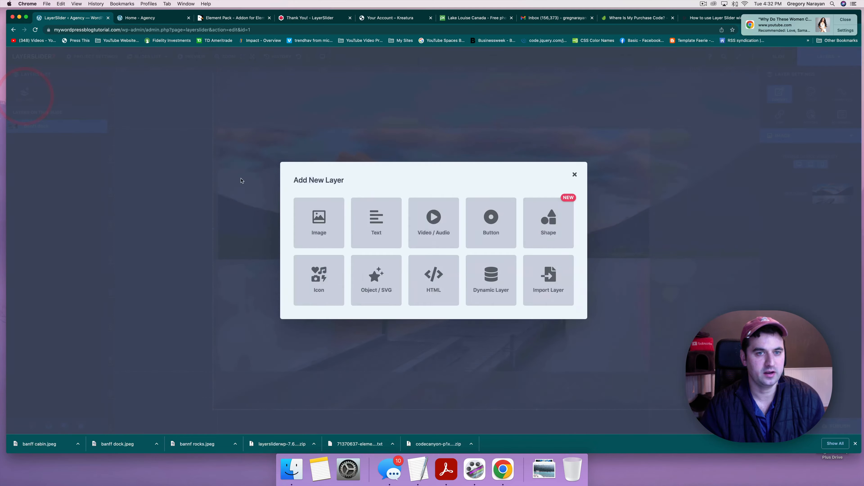
Step: Add a Text layer and drag it onto the mountain in the photo
click(379, 230)
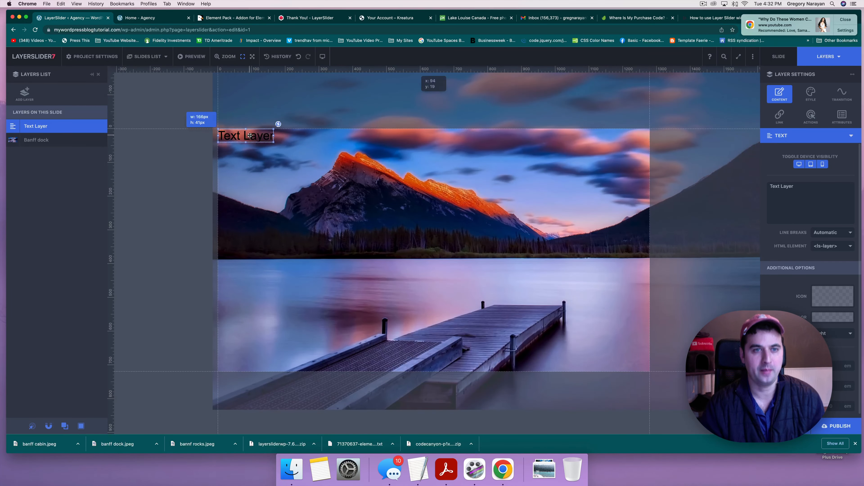
drag(249, 136, 352, 203)
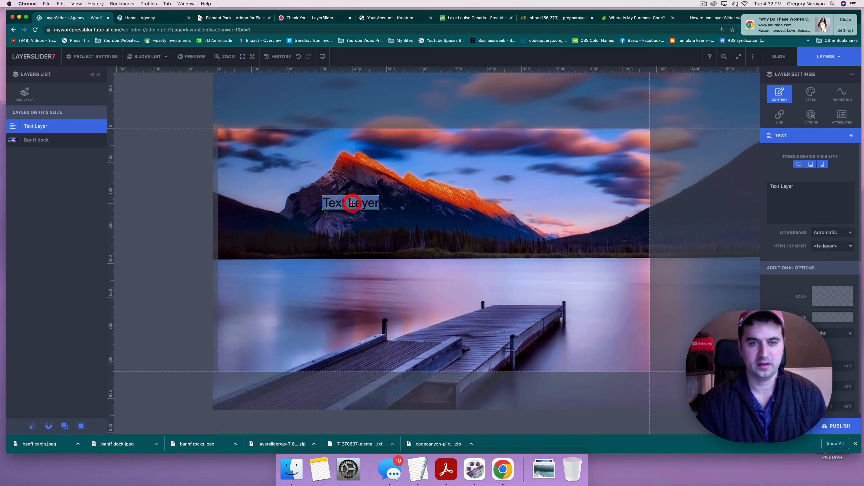
click(160, 23)
click(82, 20)
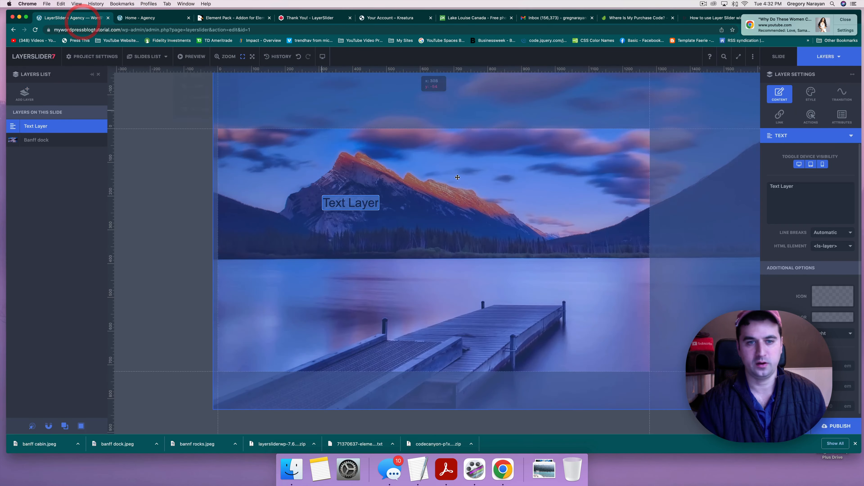
Step: Check the Banff dock image layer's picker without changes, then reselect the text layer
click(347, 207)
click(348, 207)
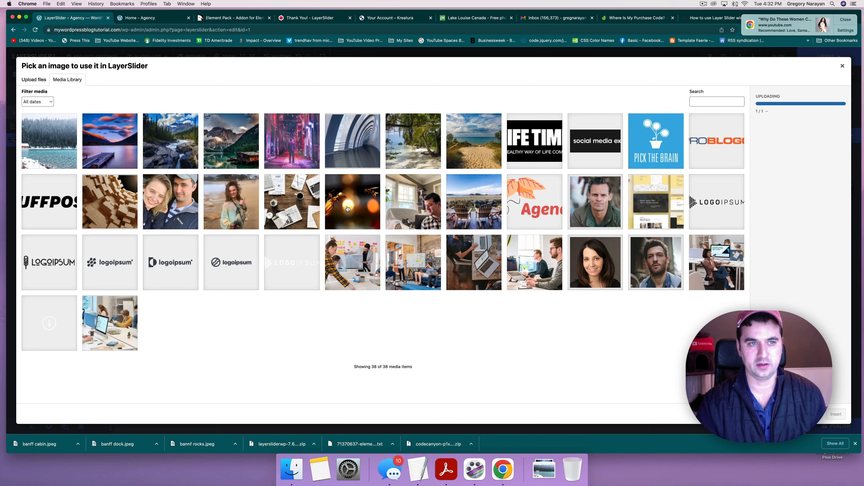
click(842, 66)
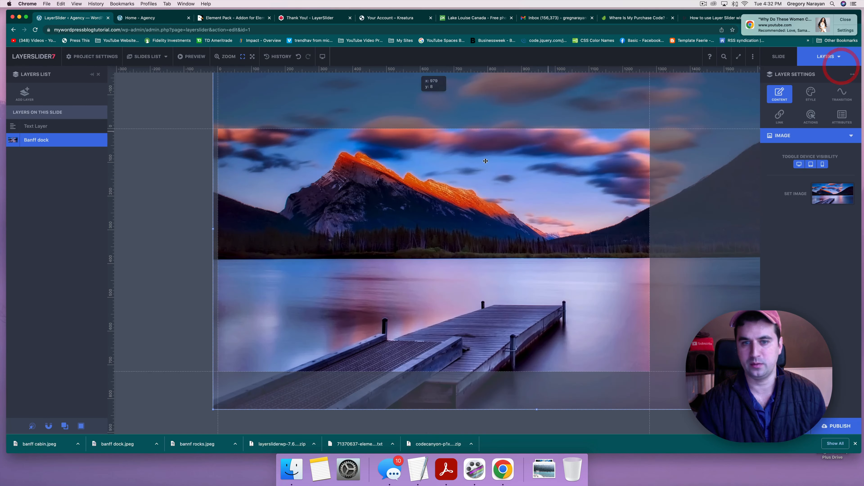
click(48, 127)
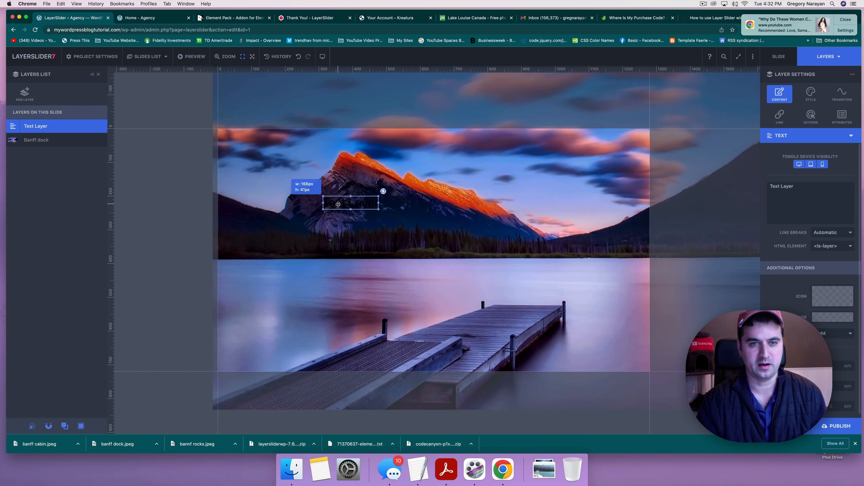
click(360, 204)
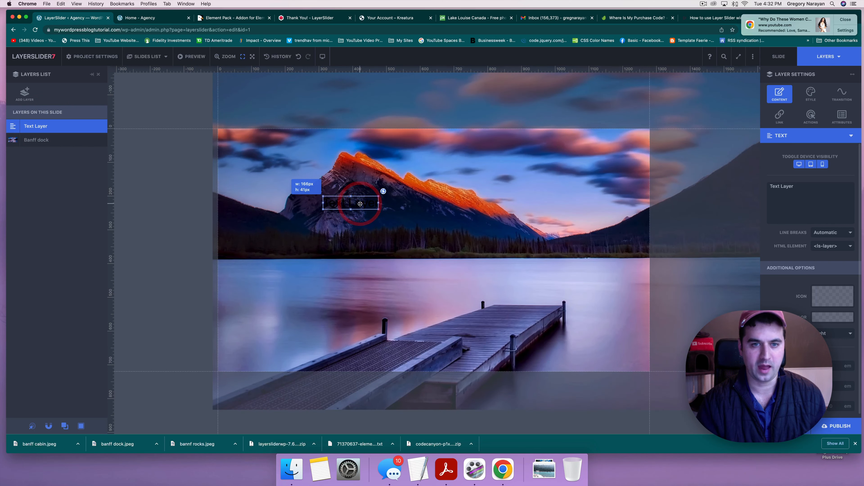
Step: Change the text layer's words to 'Start Your Journey With Us'
double_click(345, 203)
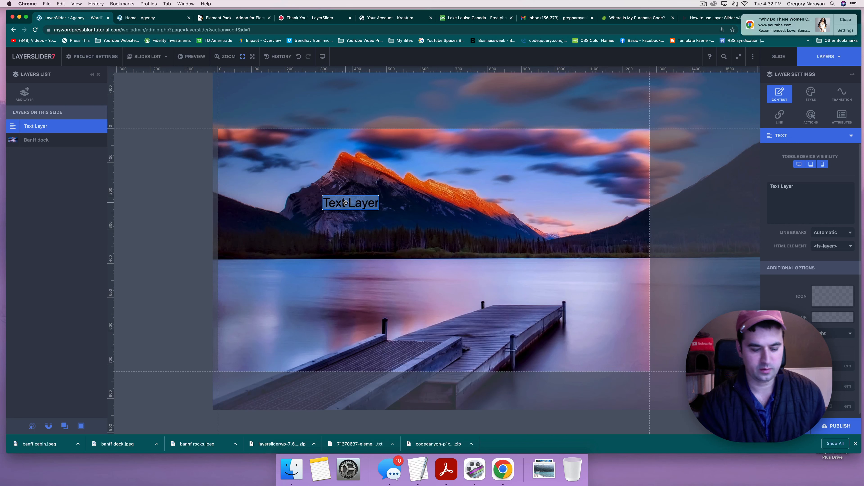
text(Start Your)
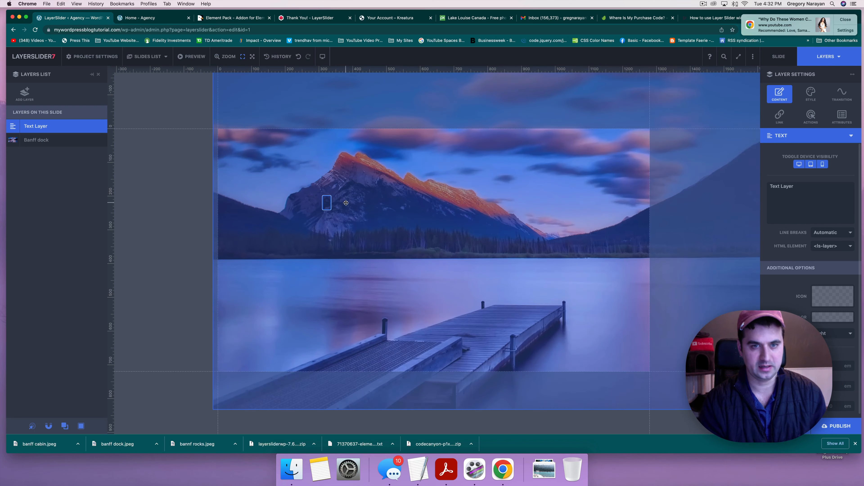
text( J)
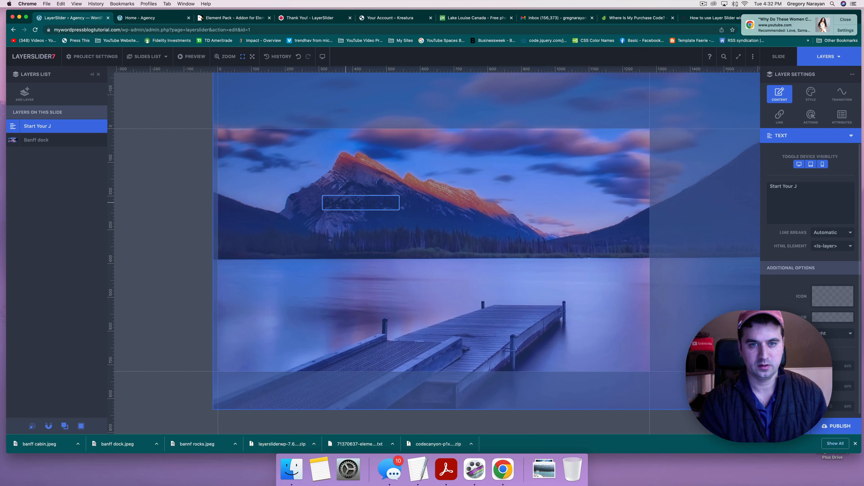
text(ourney With )
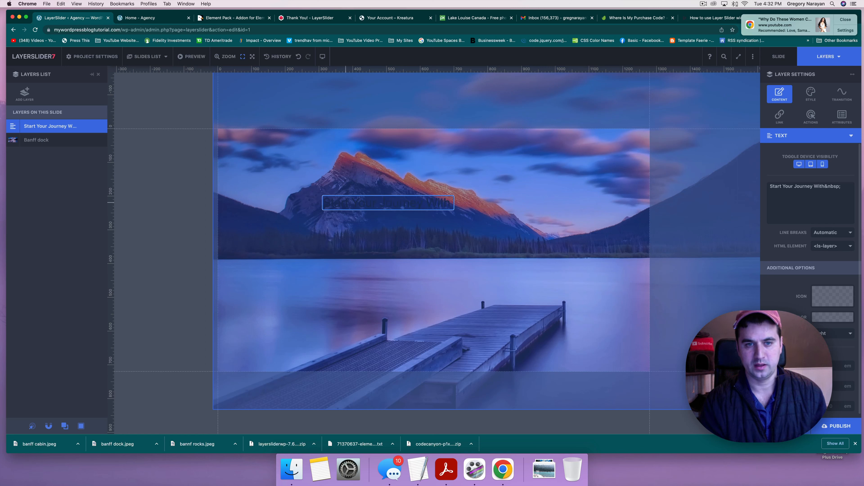
text(Us)
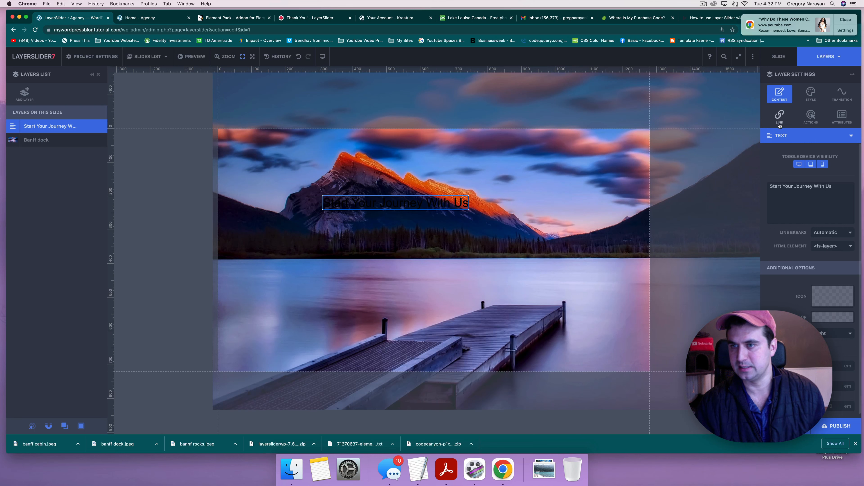
click(804, 102)
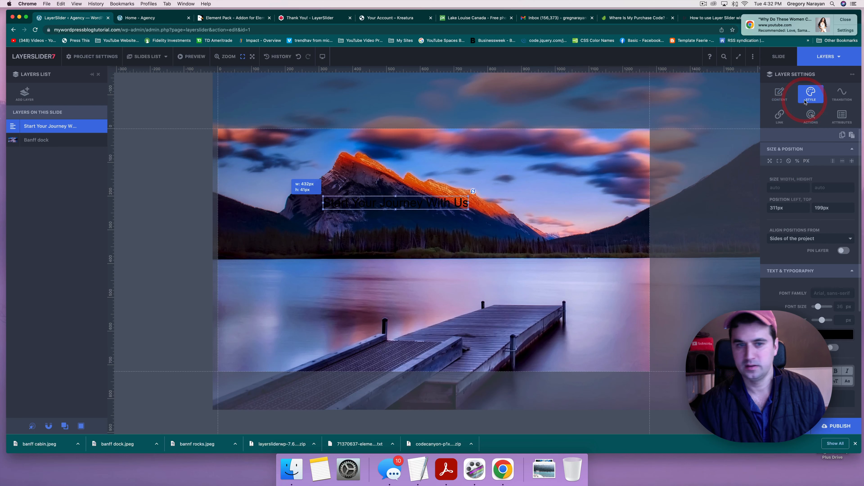
Step: Set the heading's font family to Dongle from the Google Font Library
click(821, 294)
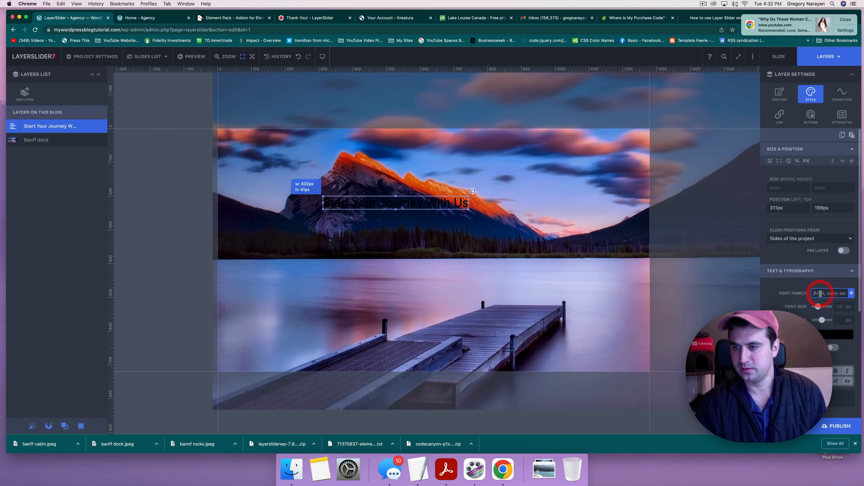
click(852, 294)
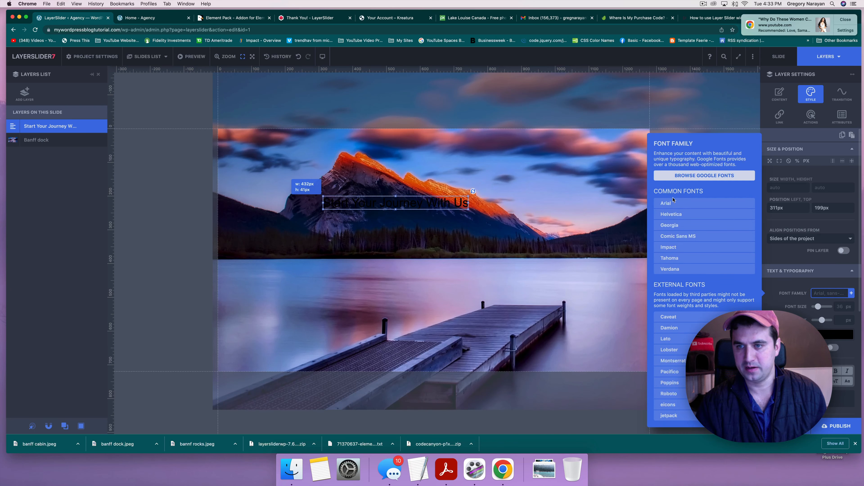
click(681, 179)
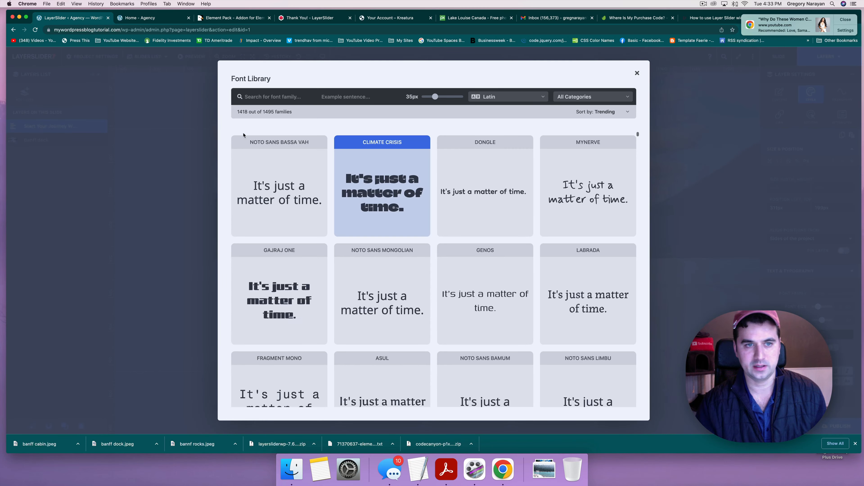
click(475, 206)
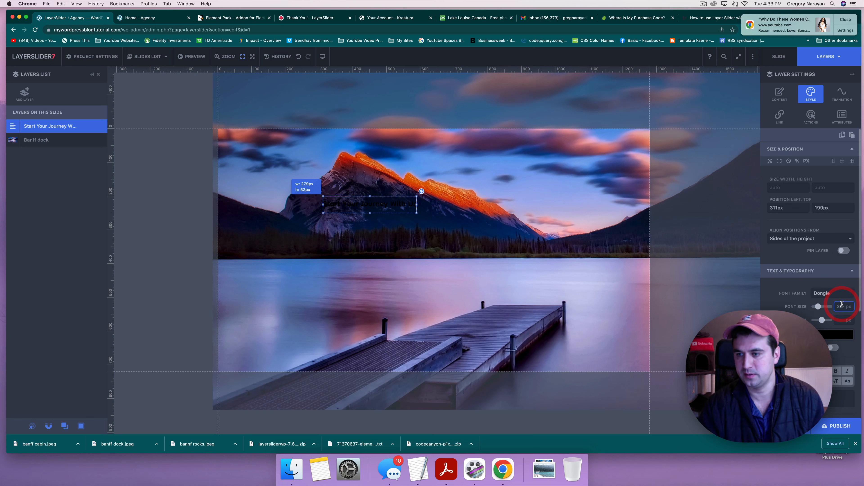
Step: Give the heading a 48 px font size and white text colour
text(48)
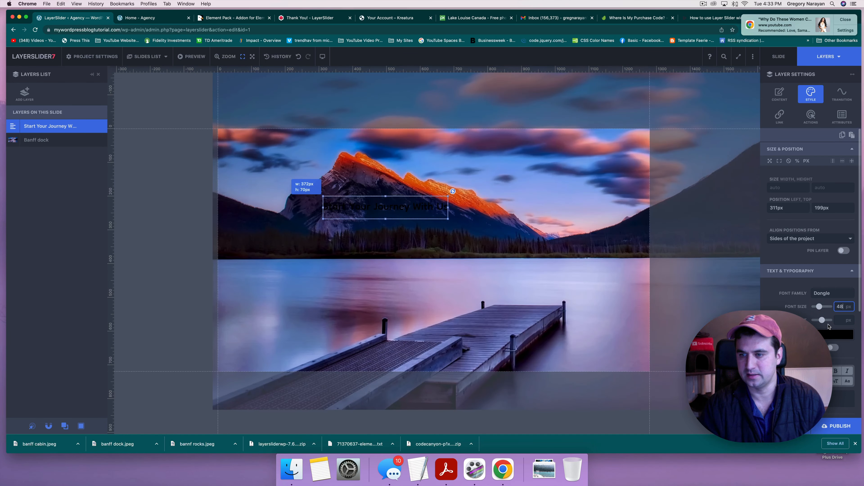
click(823, 334)
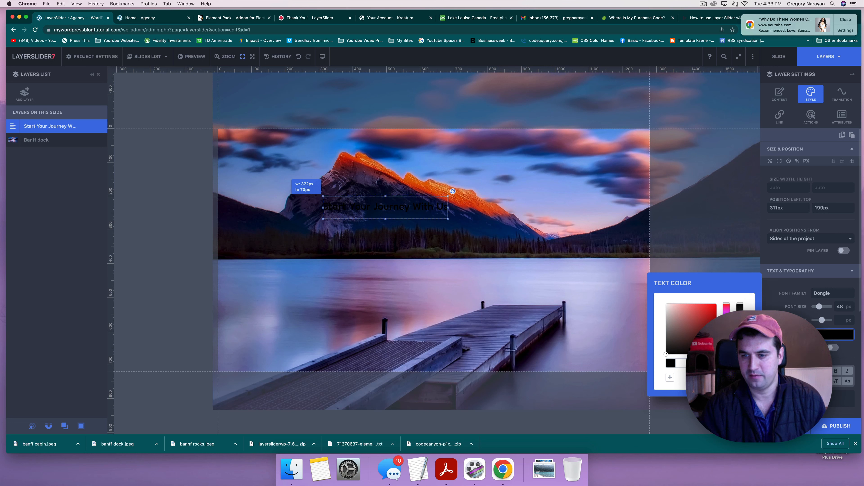
click(666, 303)
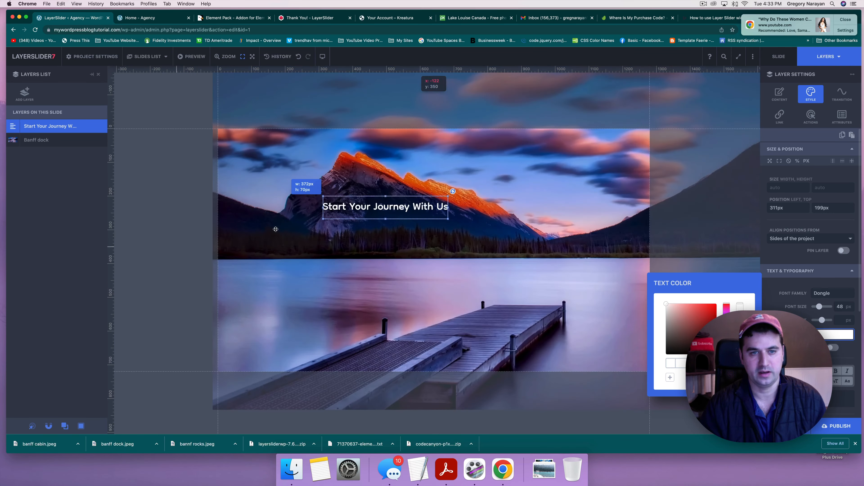
click(353, 209)
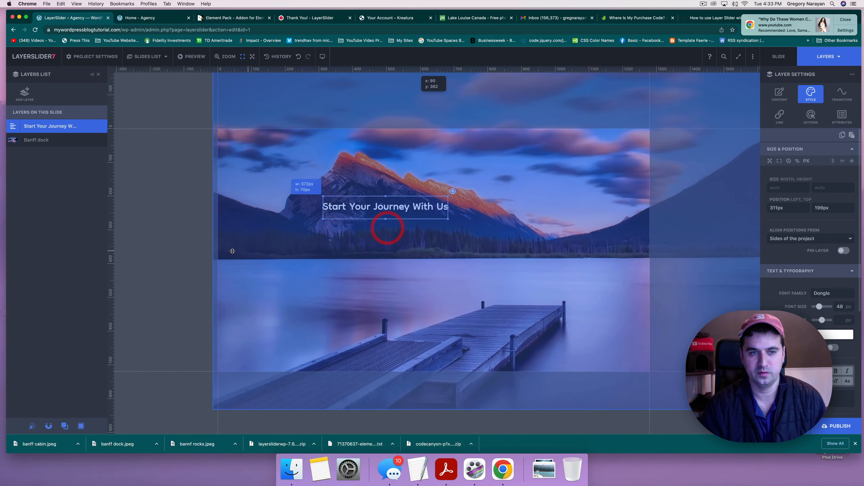
click(158, 257)
Step: Move the heading left over the horizon and enlarge it to 103 px
drag(353, 210, 279, 255)
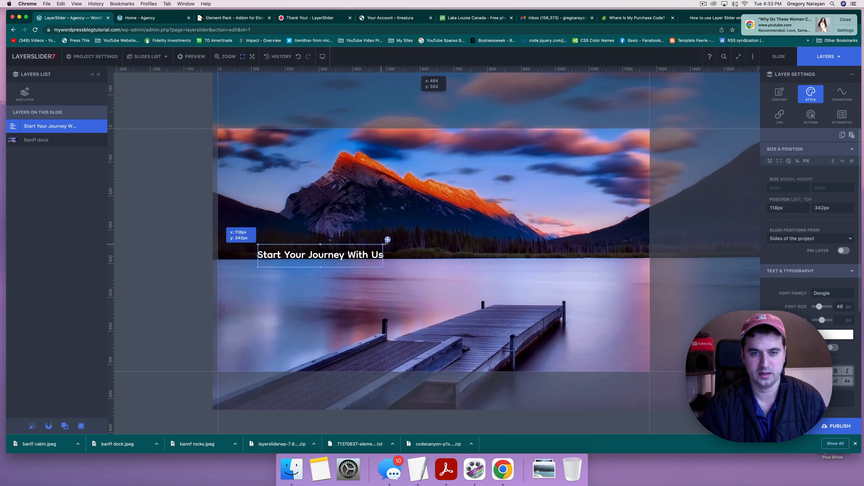
drag(387, 241, 450, 218)
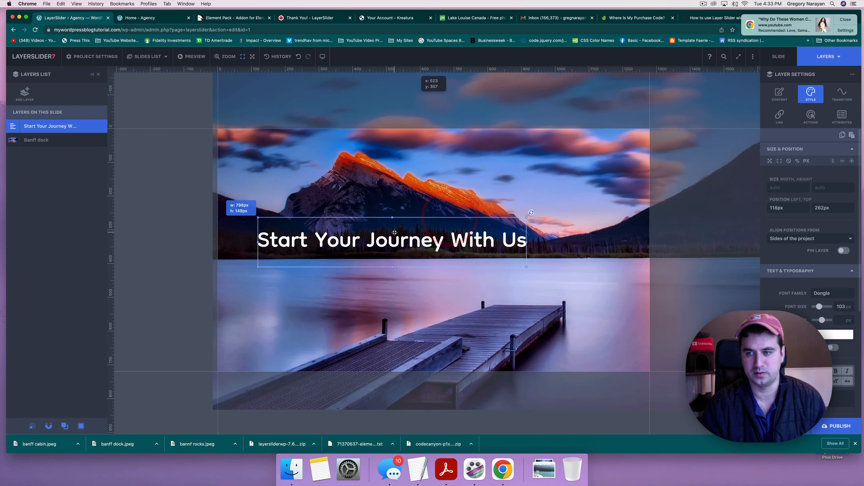
drag(394, 233, 371, 244)
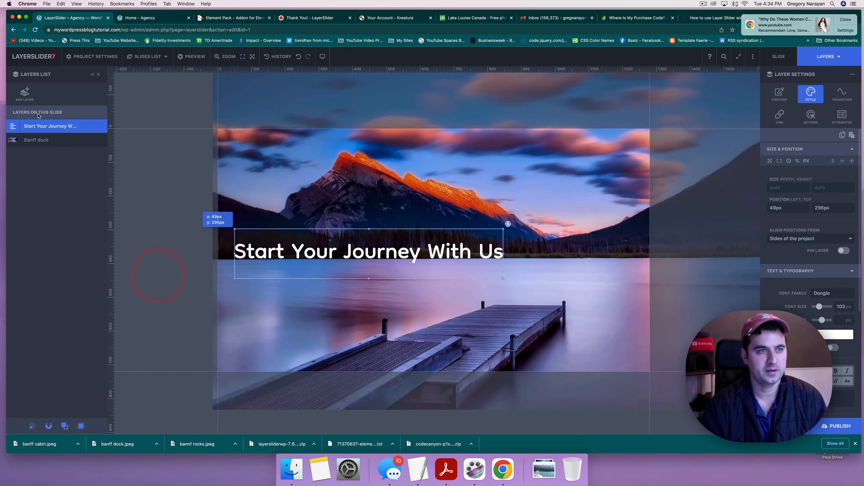
click(25, 92)
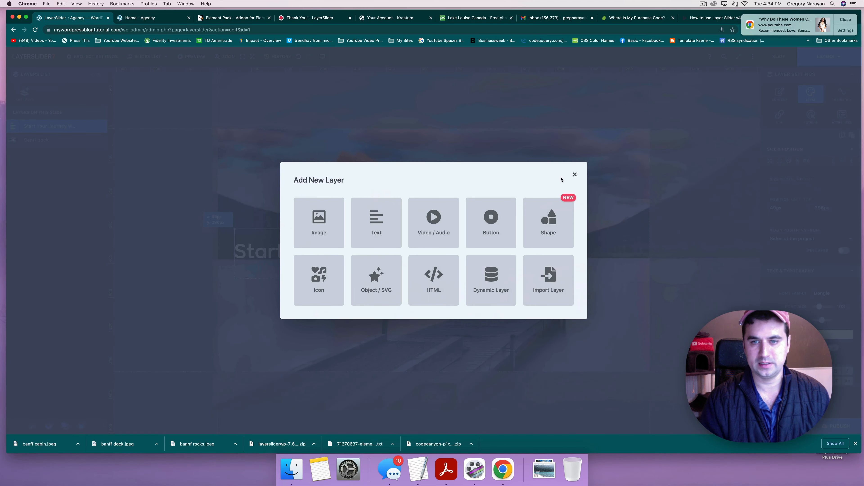
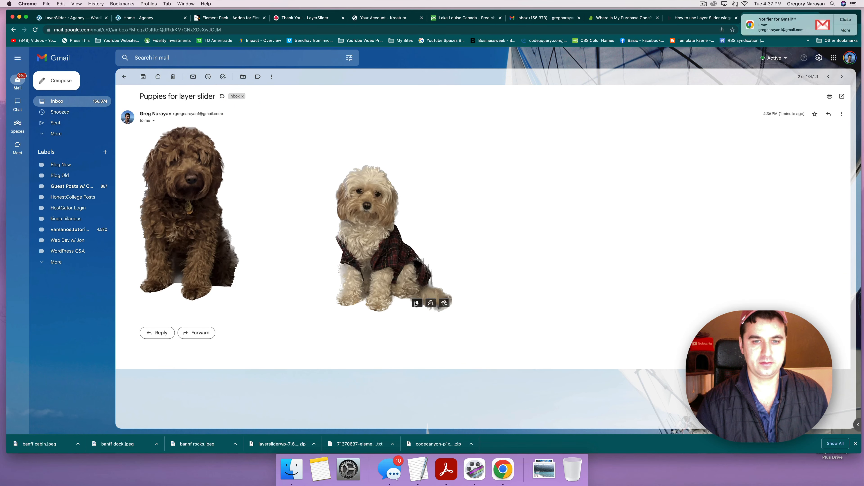
Step: Download the puppies cut-out from the email, then start adding an image layer in the slider
click(416, 303)
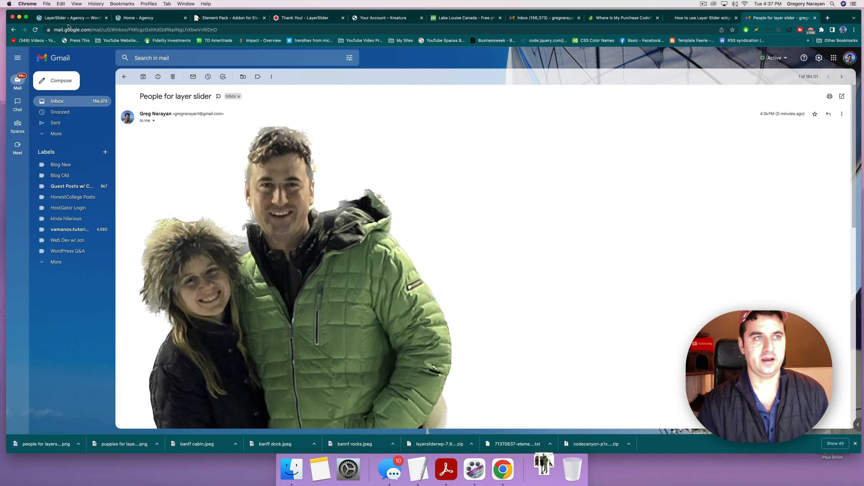
click(67, 20)
click(323, 226)
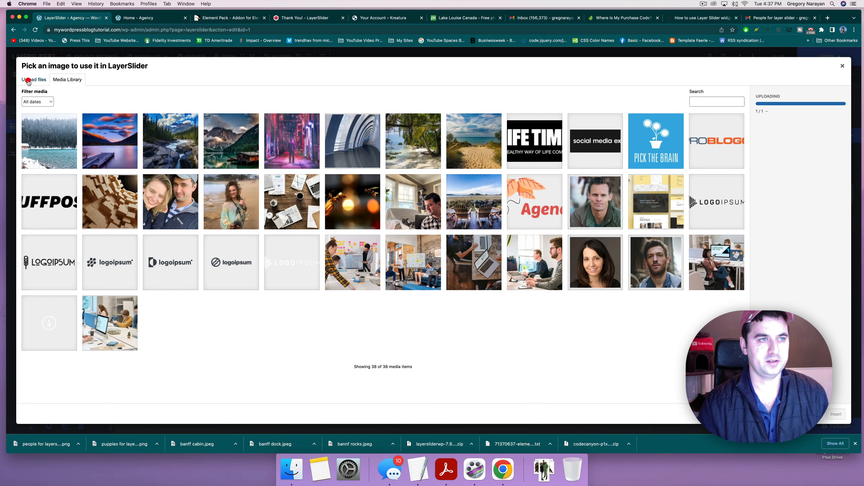
Step: Select the puppies and people PNGs in Downloads and upload both to the media library
click(29, 81)
click(432, 214)
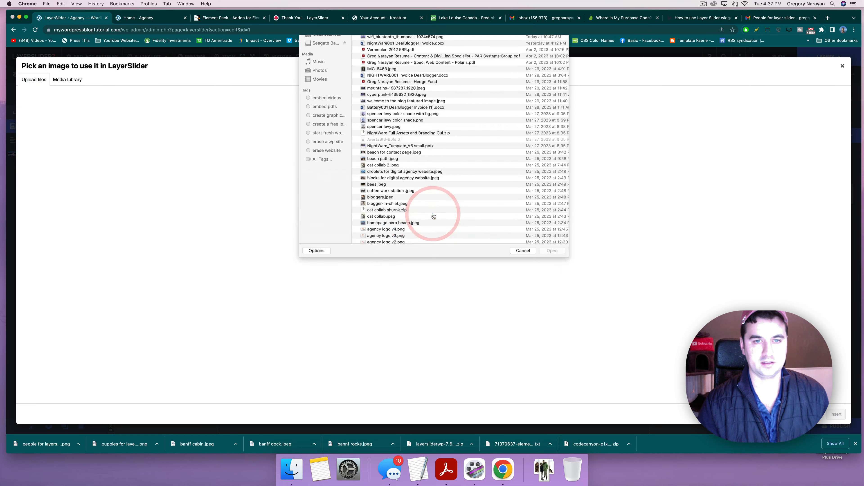
click(373, 74)
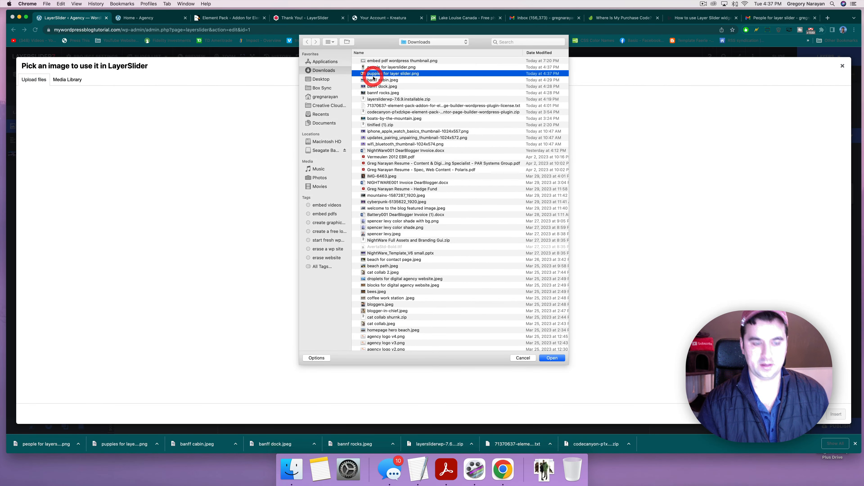
shift+click(376, 67)
key(Return)
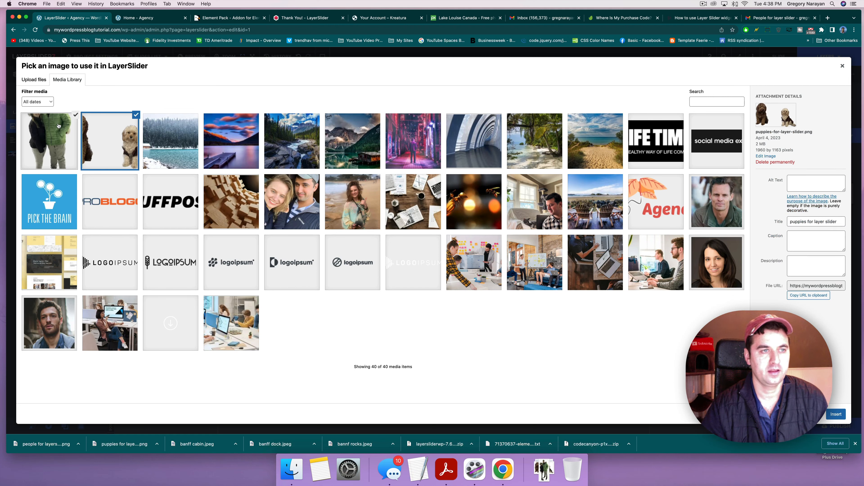
Step: Insert the puppies image into the slide and scale down the oversized picture
click(69, 117)
click(837, 413)
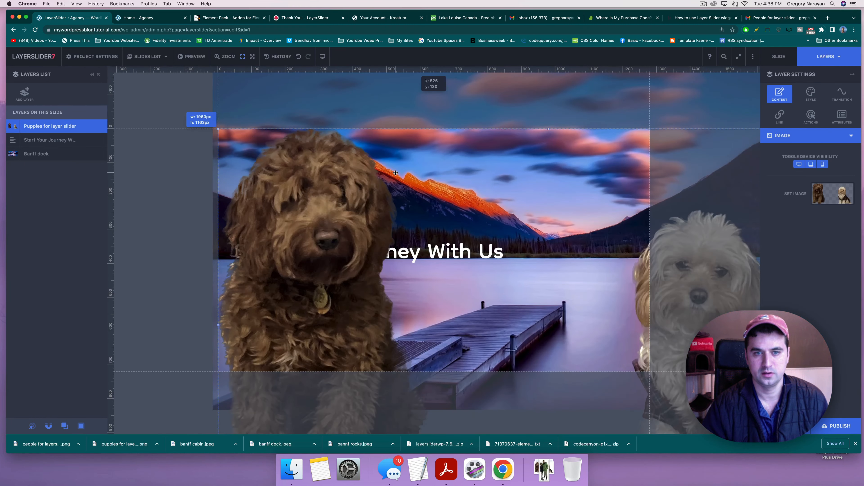
drag(218, 129, 441, 157)
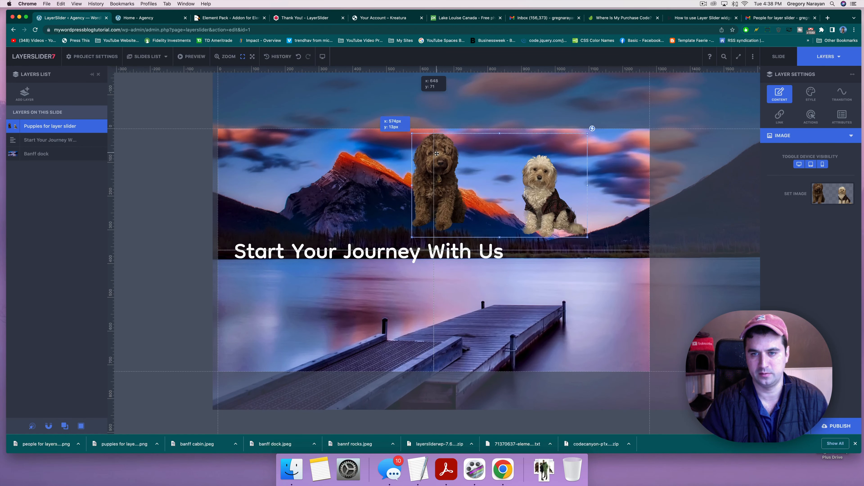
Step: Resize the puppies to about 219 by 130 px and position them on the dock
click(309, 223)
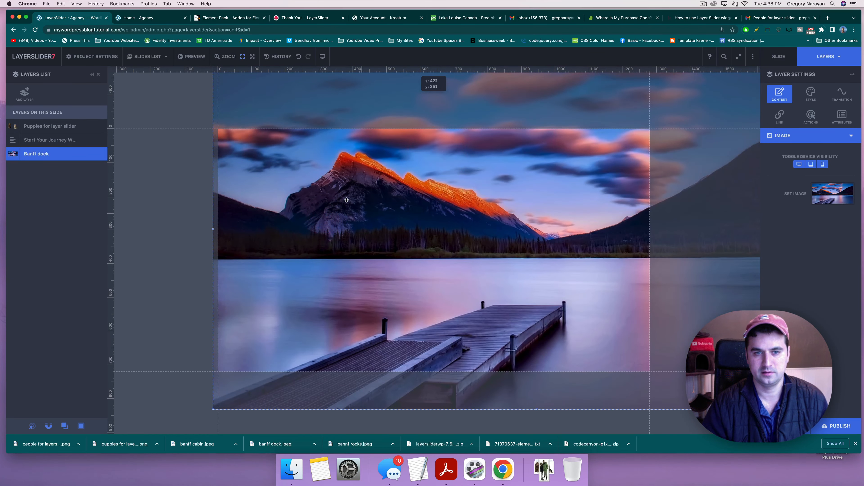
click(56, 126)
click(52, 139)
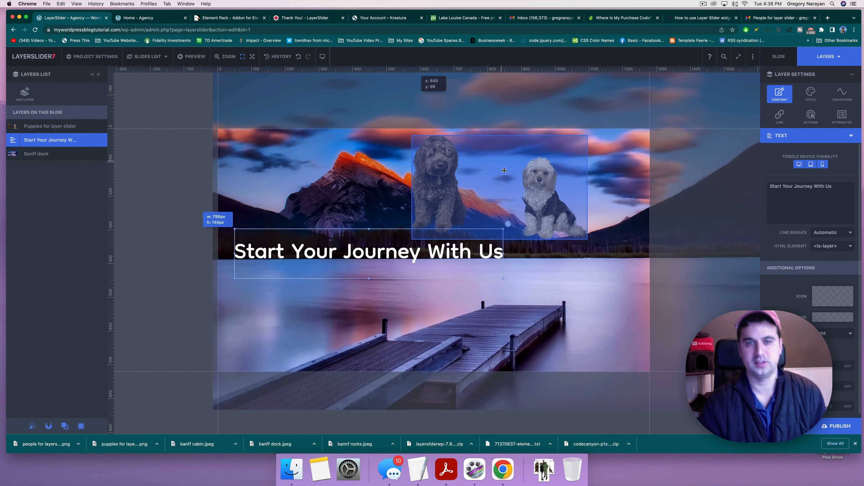
click(535, 199)
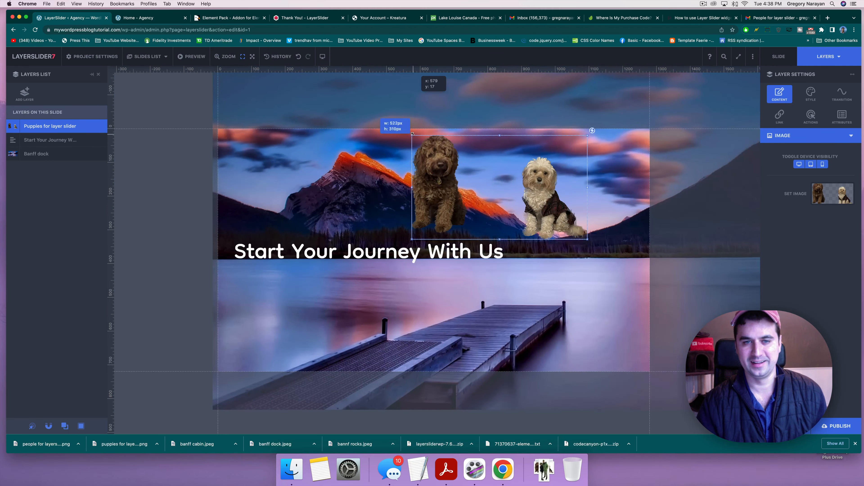
drag(412, 133, 520, 306)
click(544, 277)
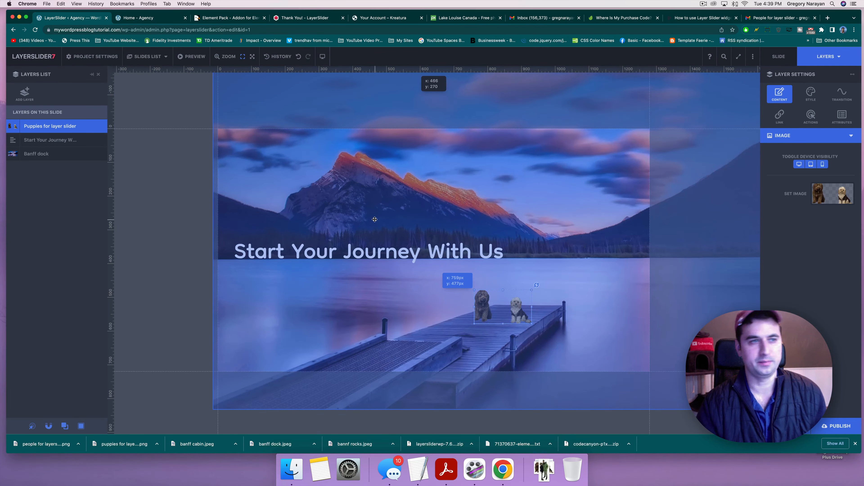
Step: Add a new button layer using the teal button preset
click(22, 99)
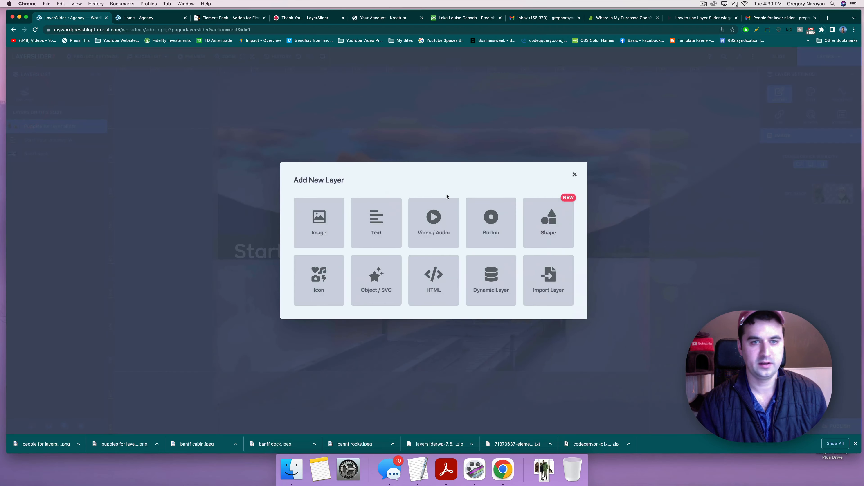
click(483, 223)
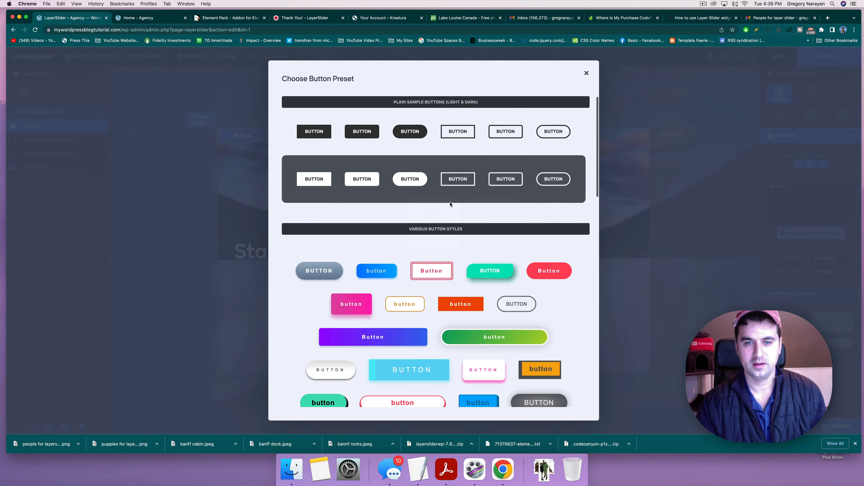
scroll(450, 204, down, 4)
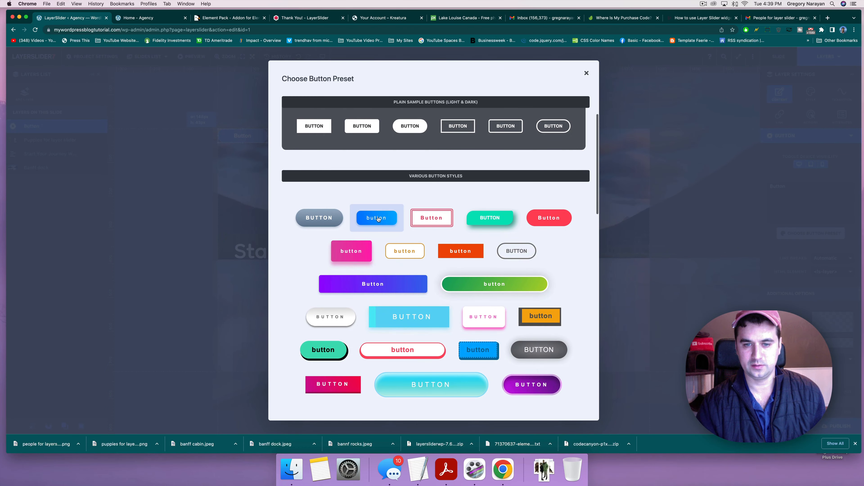
scroll(378, 219, down, 2)
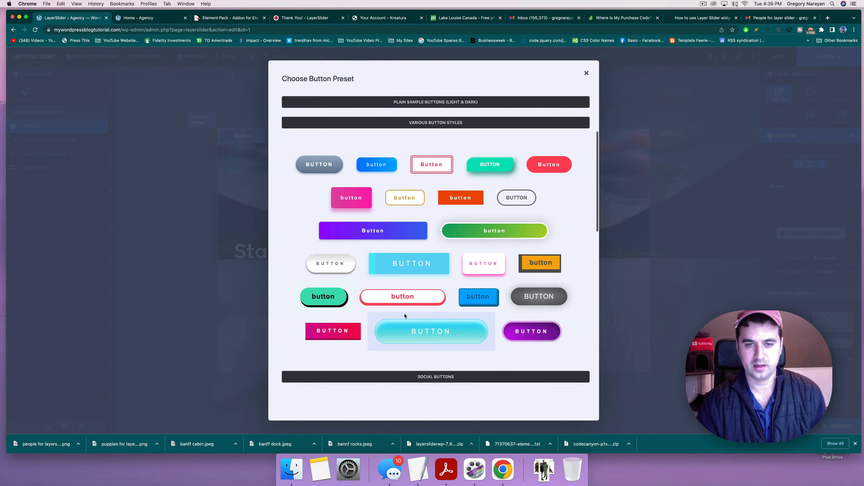
click(491, 165)
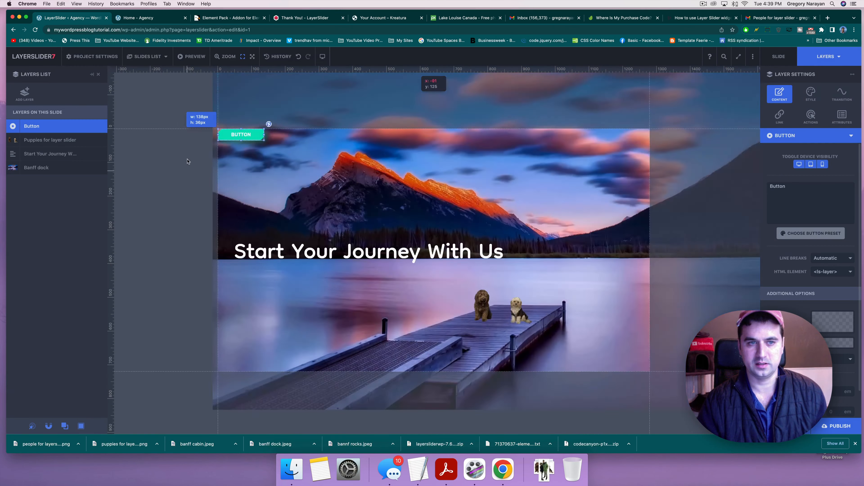
Step: Move the button to the right end of the headline
drag(234, 136, 548, 226)
click(547, 224)
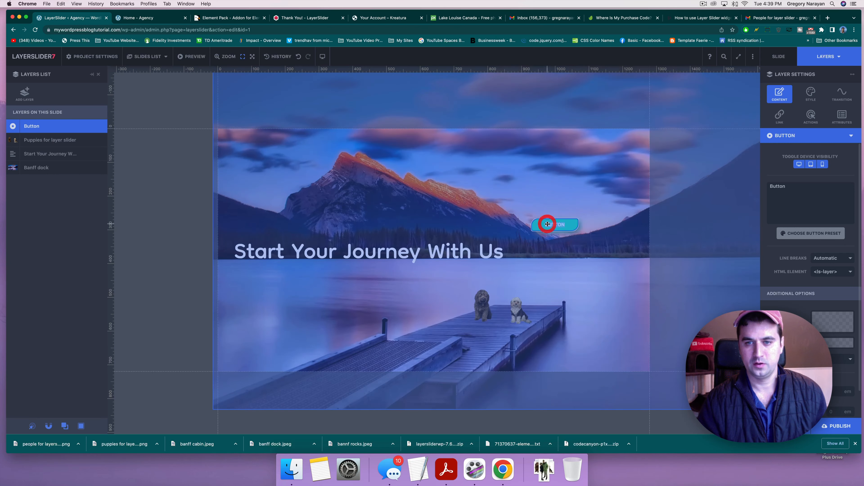
click(551, 224)
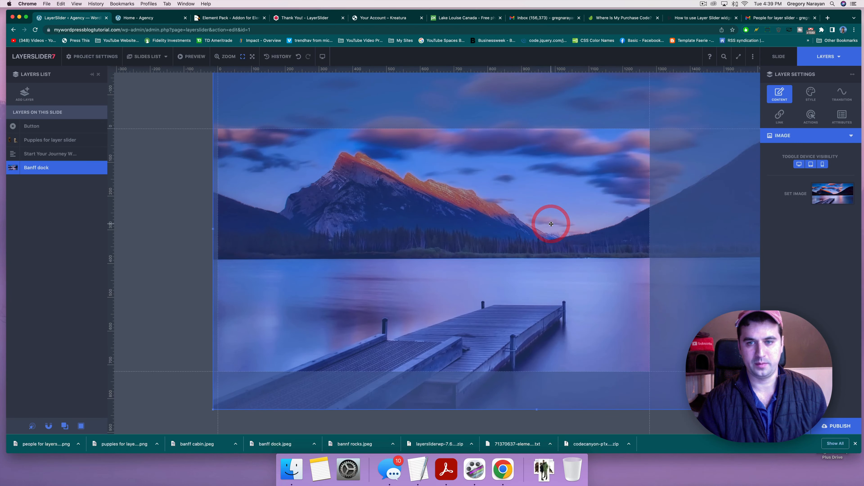
click(33, 126)
drag(546, 228, 546, 228)
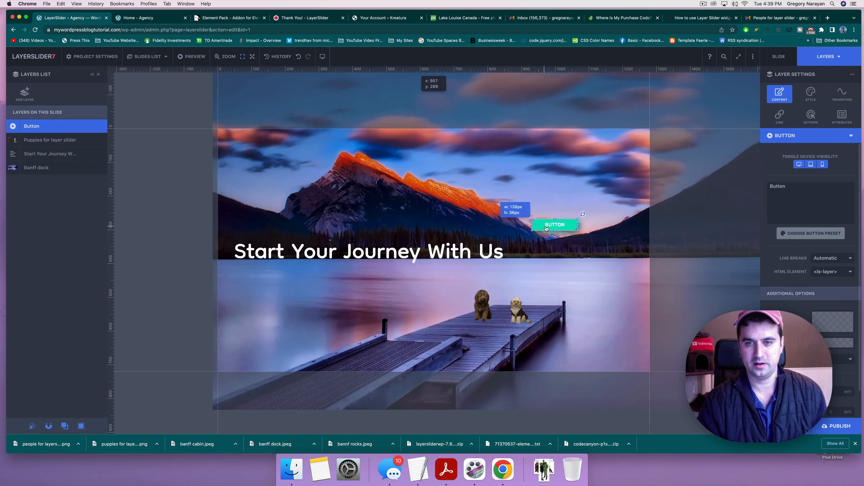
Step: Change the button's label to 'Begin Here'
click(549, 225)
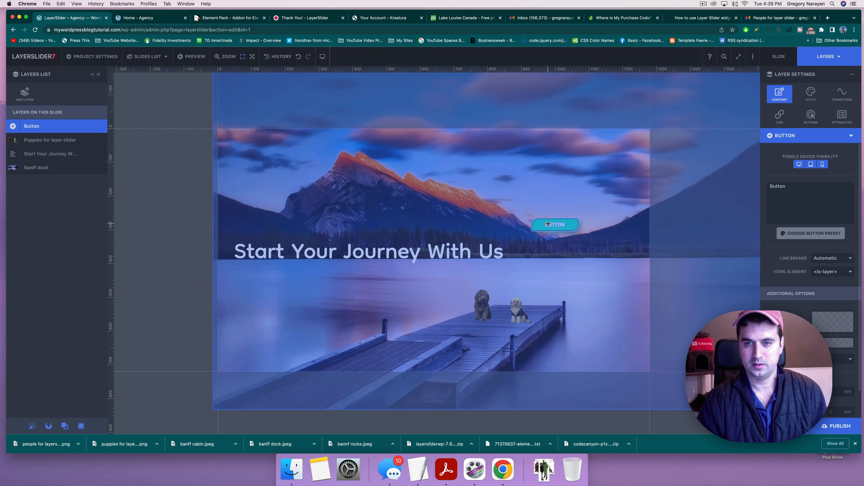
text(d)
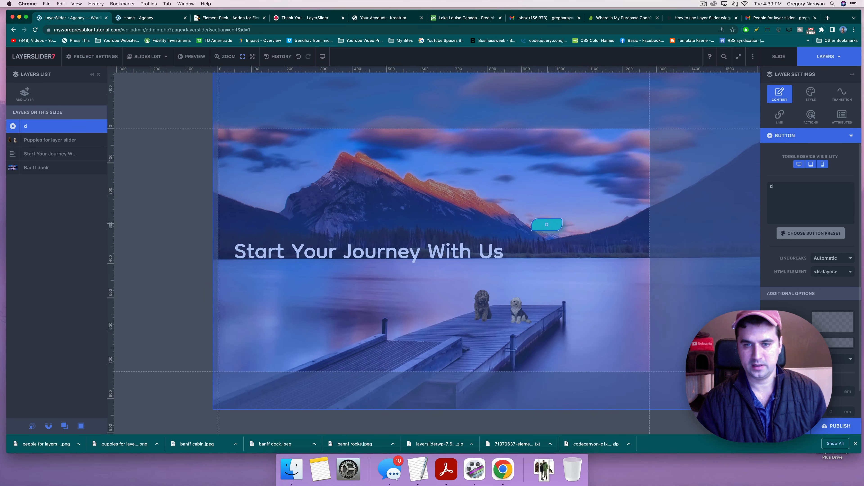
key(BackSpace)
text(Start)
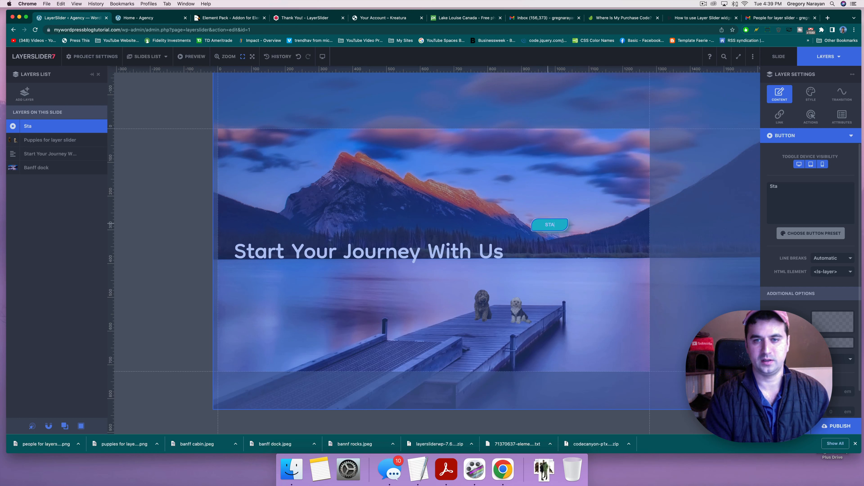
key(BackSpace)
key(BackSpace)
key(BackSpace)
text(Begin Here)
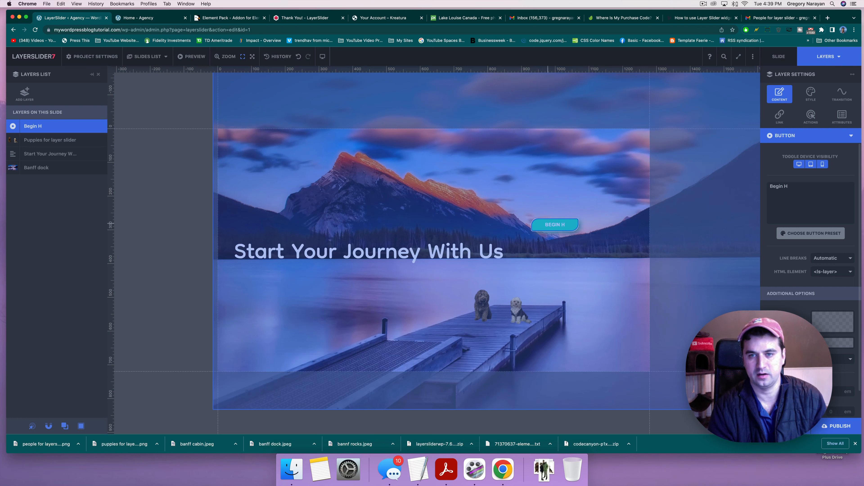
click(518, 200)
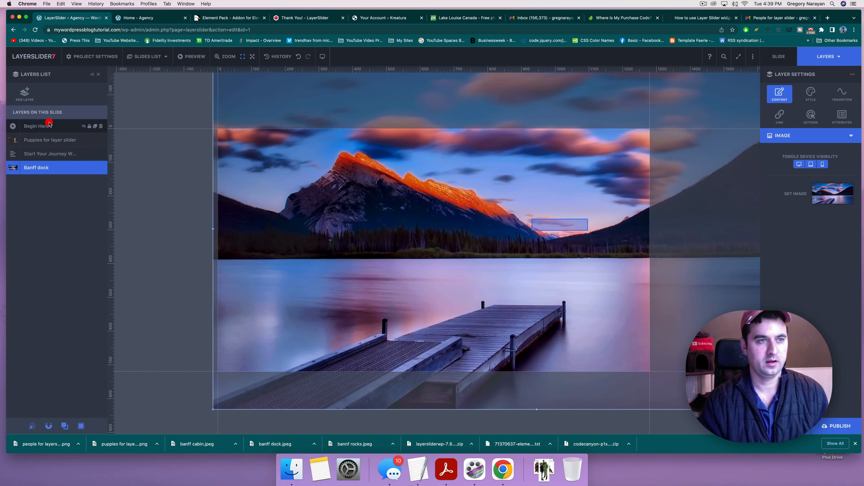
Step: Move the Begin Here button to sit centered beneath the headline
click(544, 227)
drag(544, 223, 349, 274)
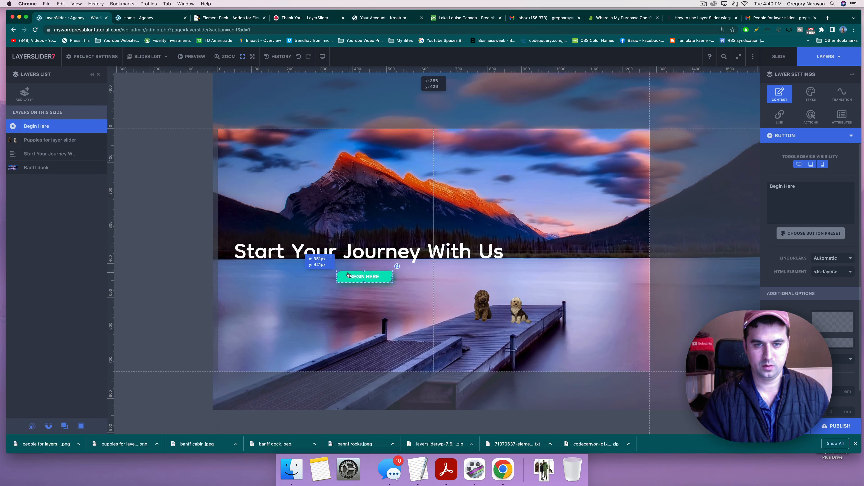
click(238, 211)
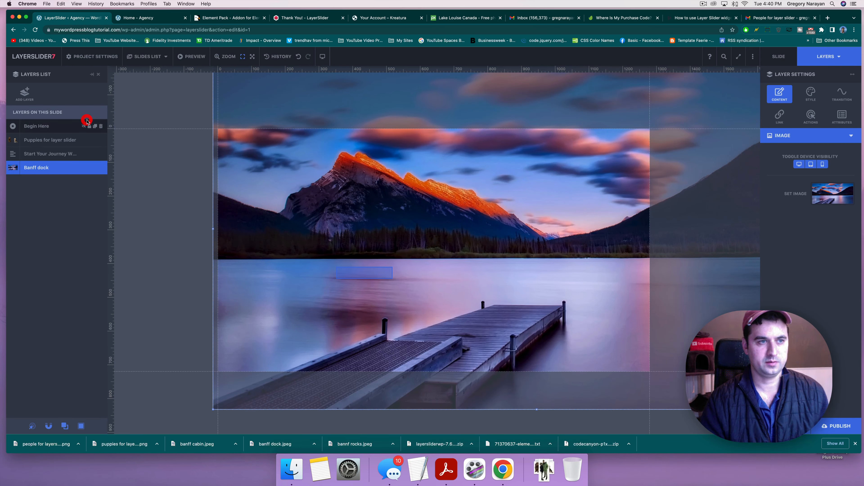
click(87, 126)
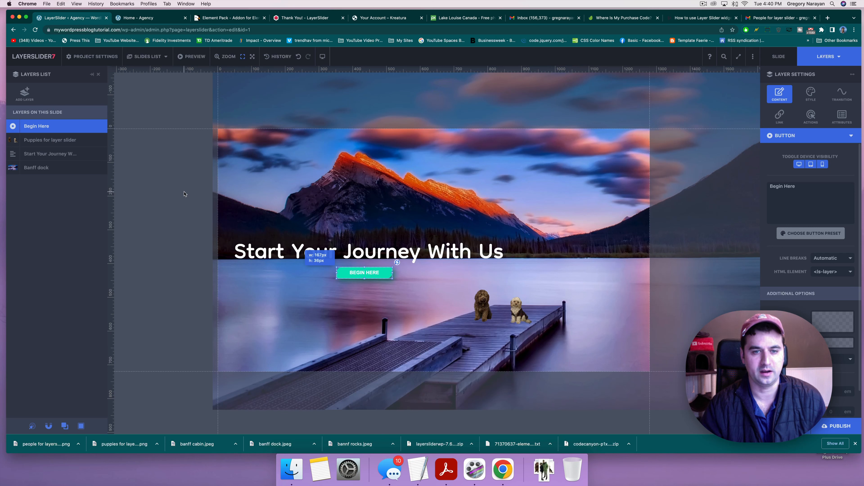
Step: Select the 'Start Your Journey With Us' heading and bring up its Link settings
click(347, 143)
click(338, 120)
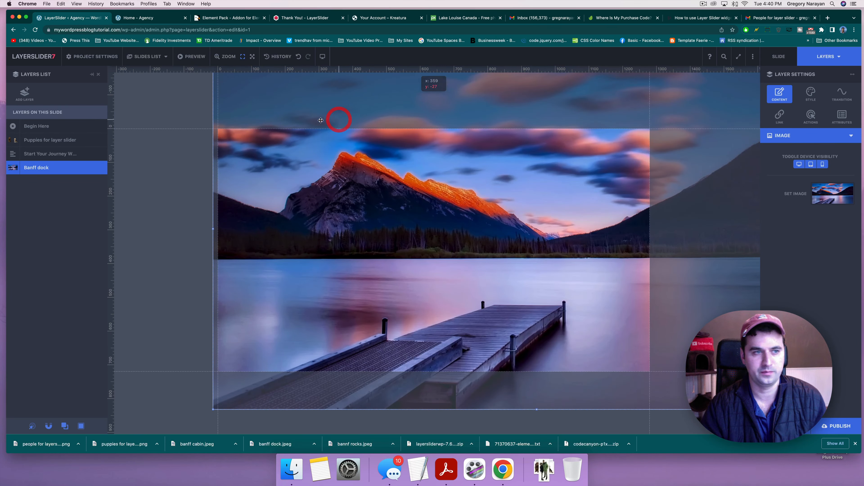
click(53, 153)
click(52, 143)
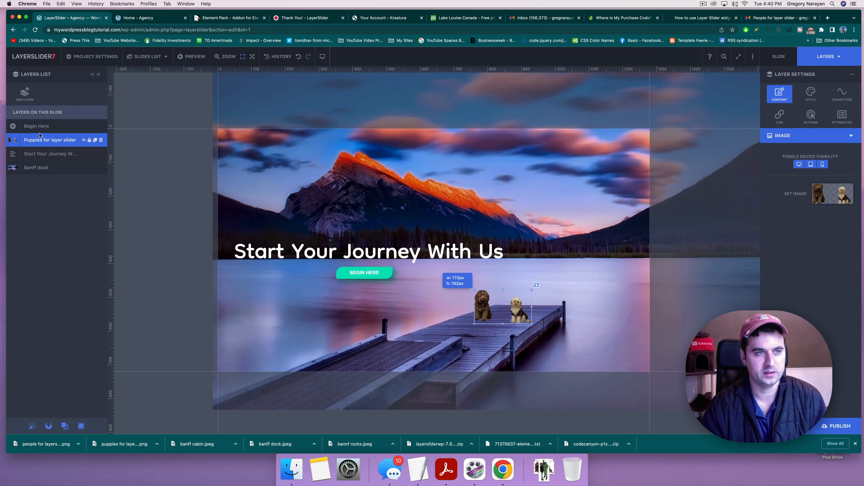
click(36, 174)
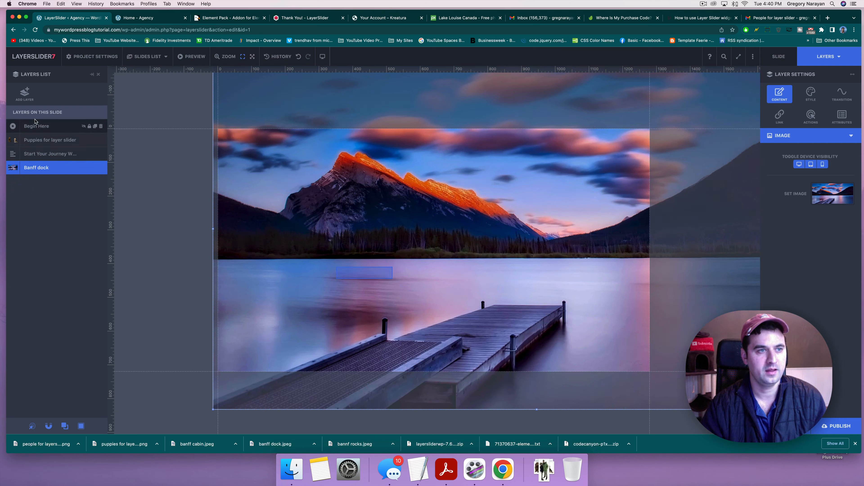
click(33, 128)
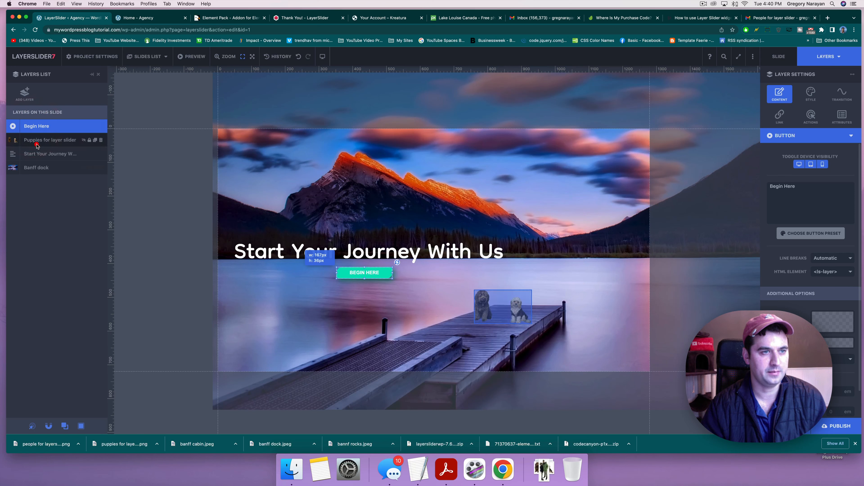
click(38, 154)
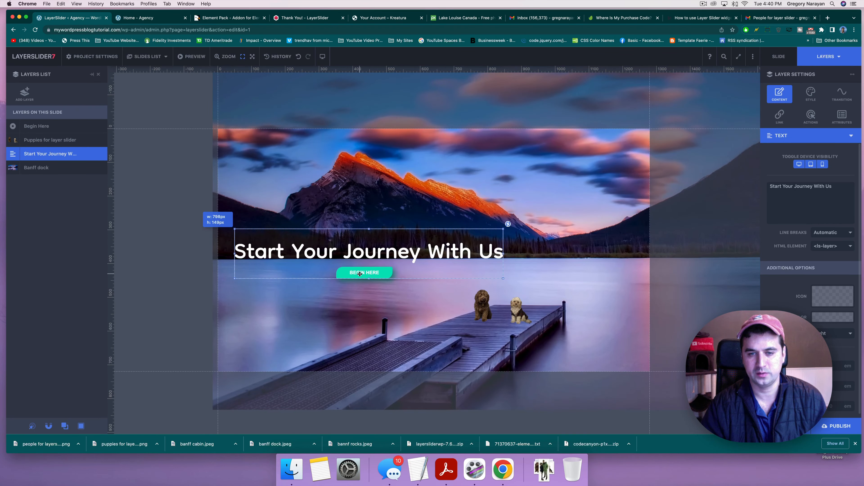
click(360, 275)
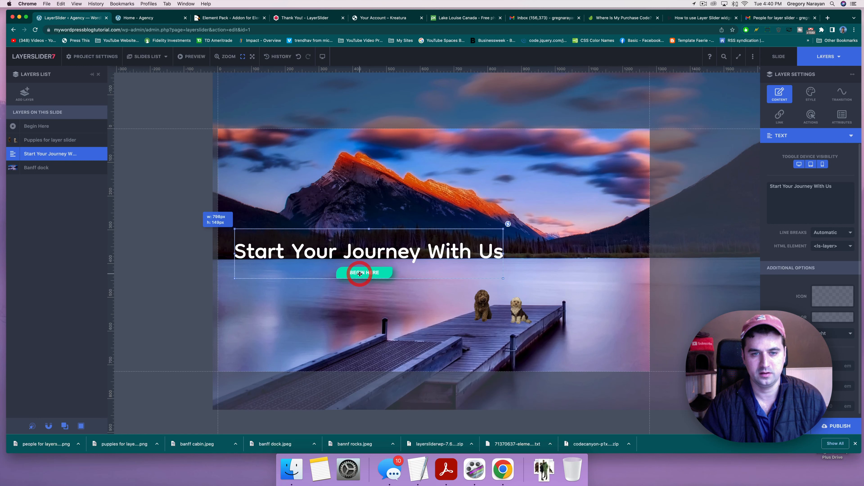
click(359, 274)
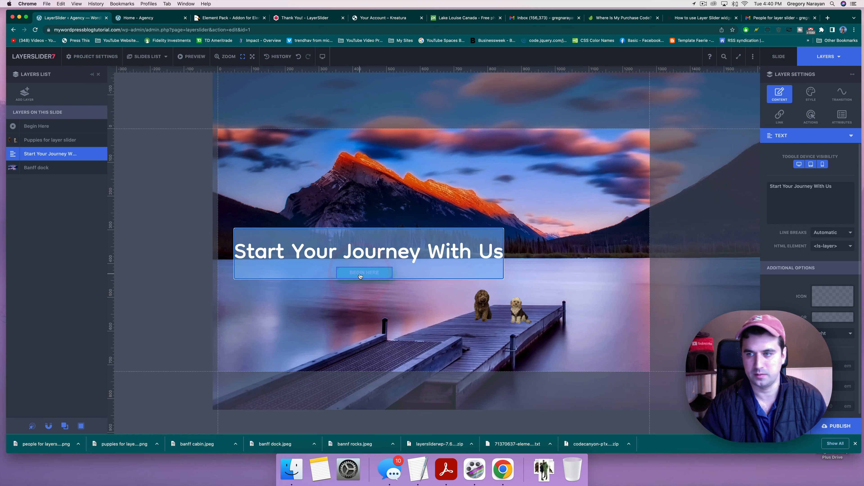
scroll(825, 291, down, 1)
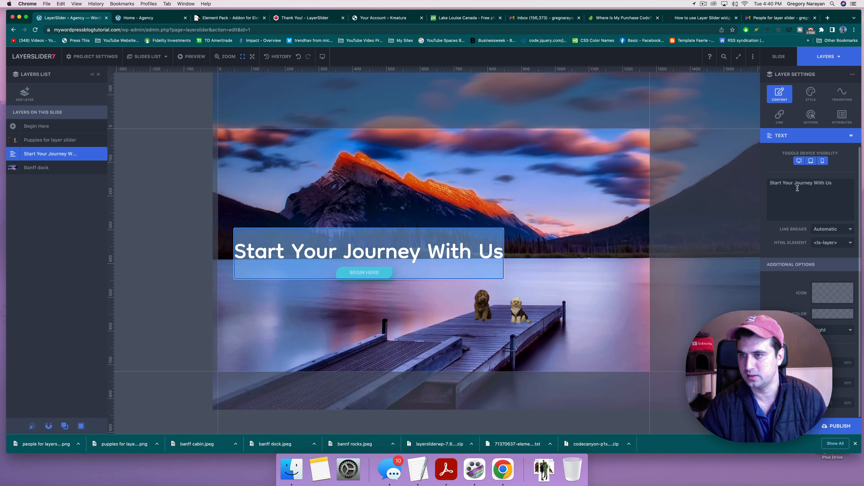
click(778, 120)
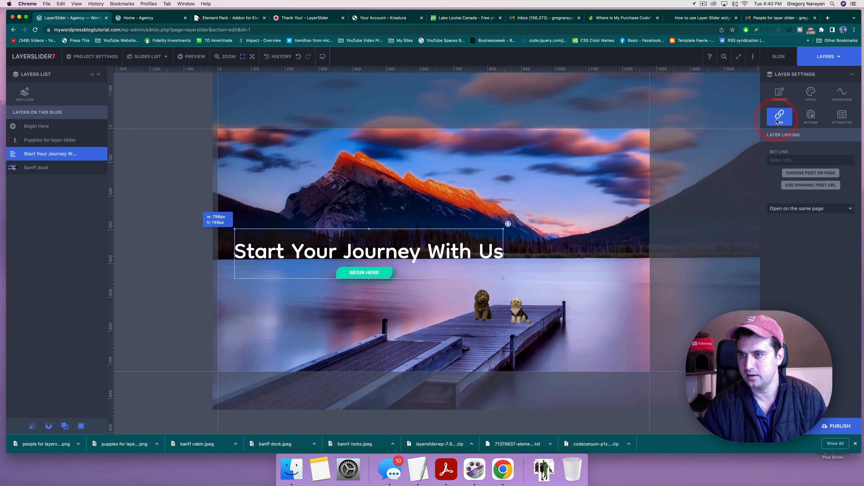
Step: Link the heading to the site's Start Your Project contact page URL and save as draft
click(781, 158)
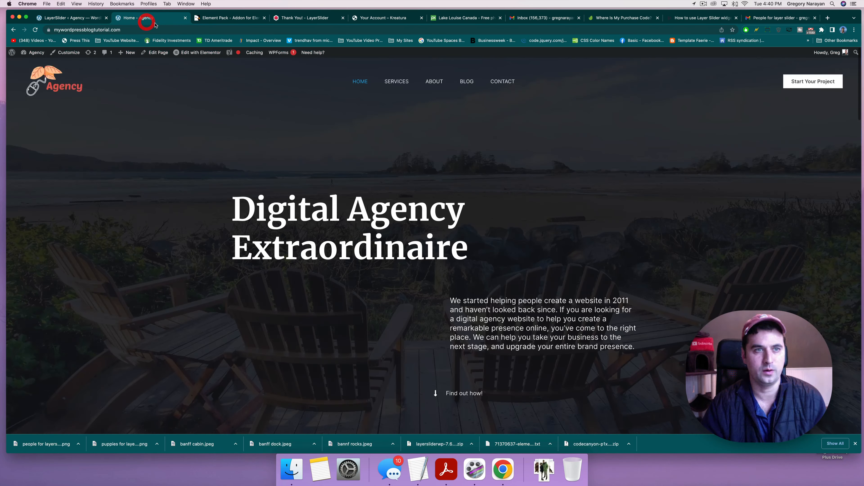
right_click(798, 81)
click(728, 114)
click(62, 20)
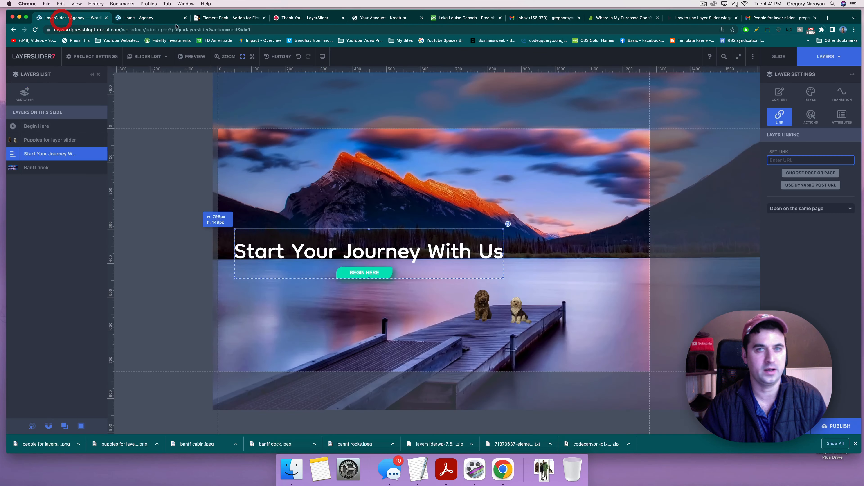
right_click(785, 156)
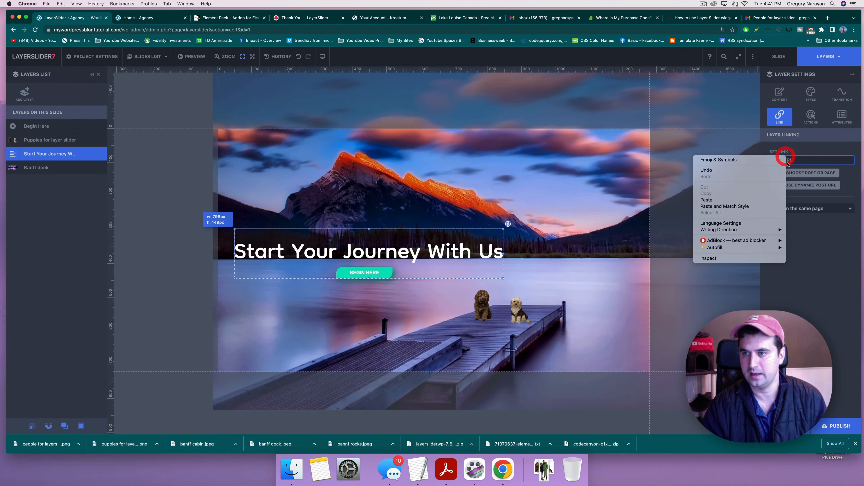
click(719, 200)
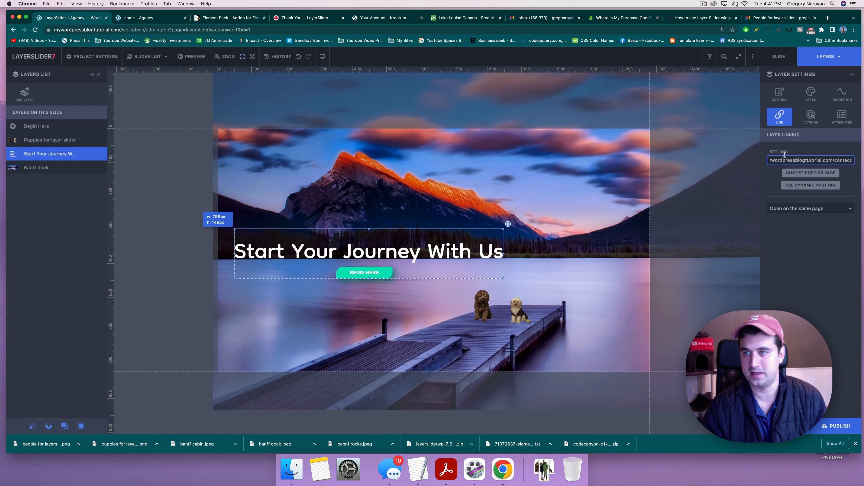
key(Return)
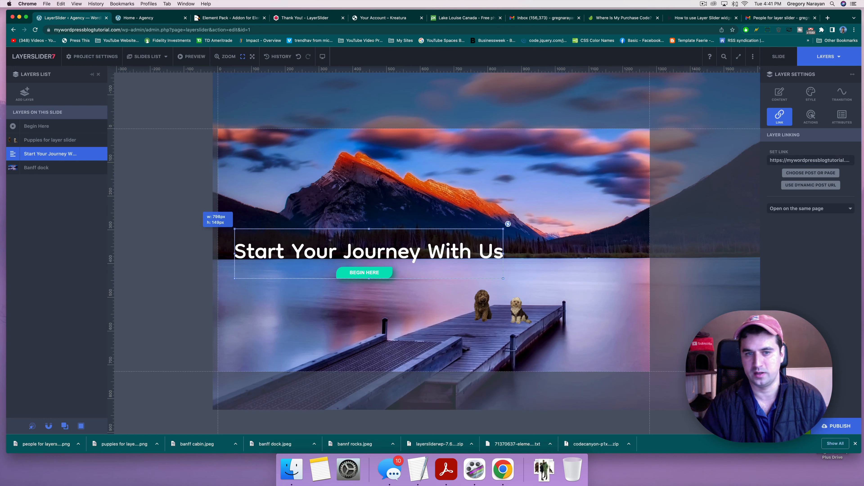
key(super+s)
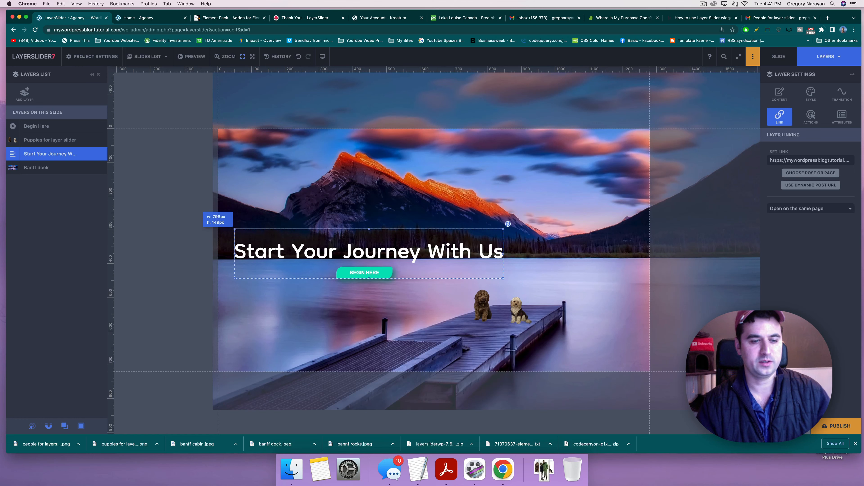
Step: Select the heading and turn on its Opening Transition
click(855, 444)
click(320, 261)
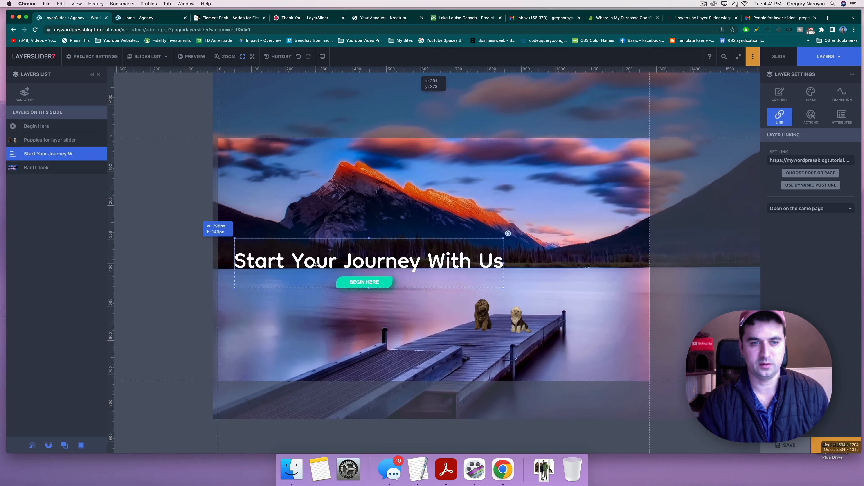
click(319, 260)
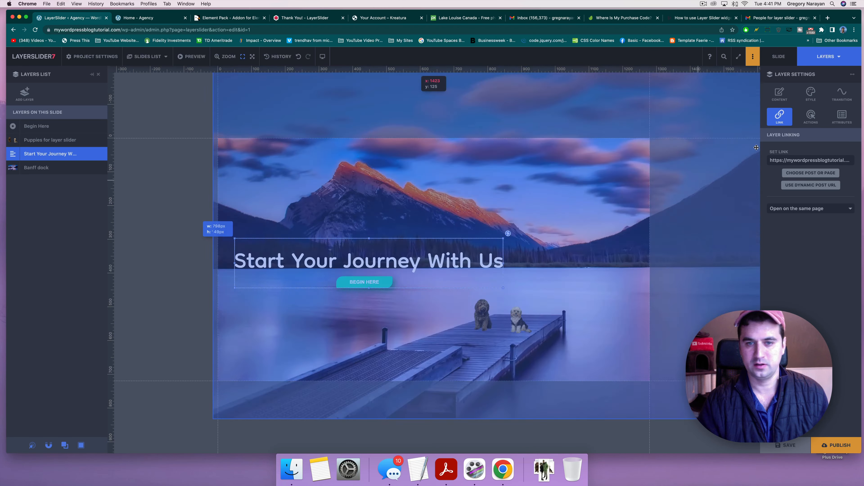
click(834, 99)
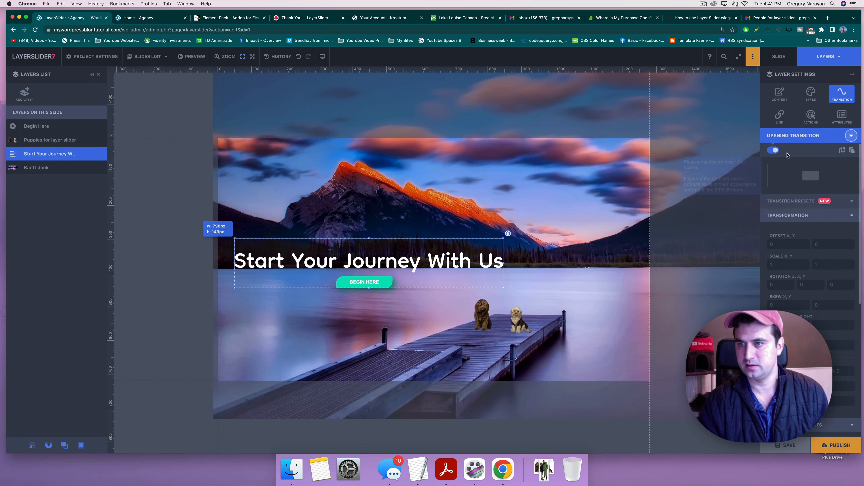
click(771, 150)
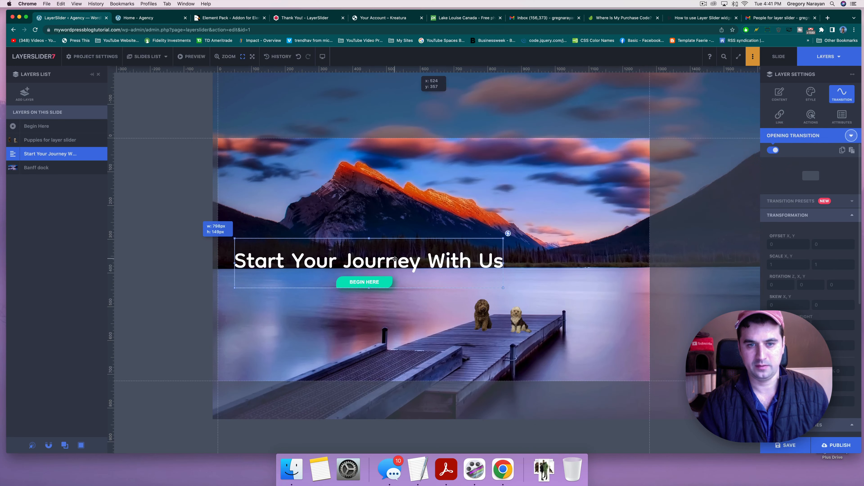
mouse_move(394, 259)
mouse_down()
mouse_move(188, 257)
mouse_move(394, 259)
mouse_up()
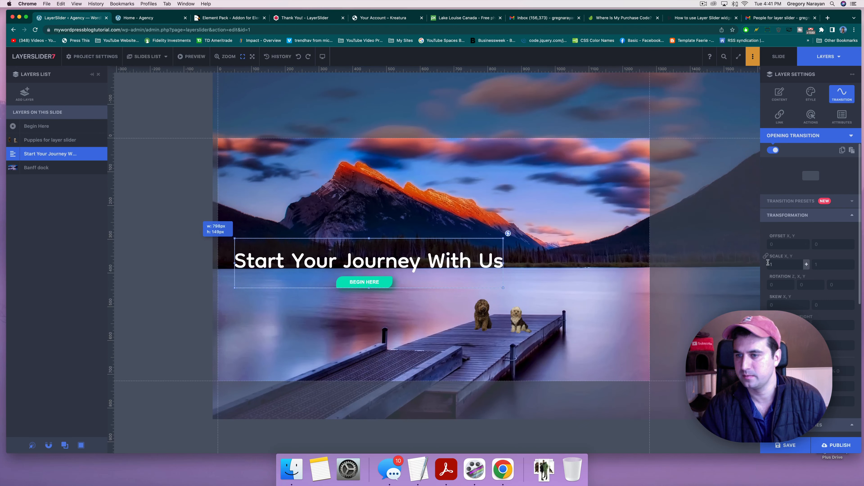
click(773, 151)
Step: Apply the 'Sliding in (from right)' preset to the heading and preview it
scroll(794, 254, down, 5)
scroll(794, 255, up, 5)
click(852, 203)
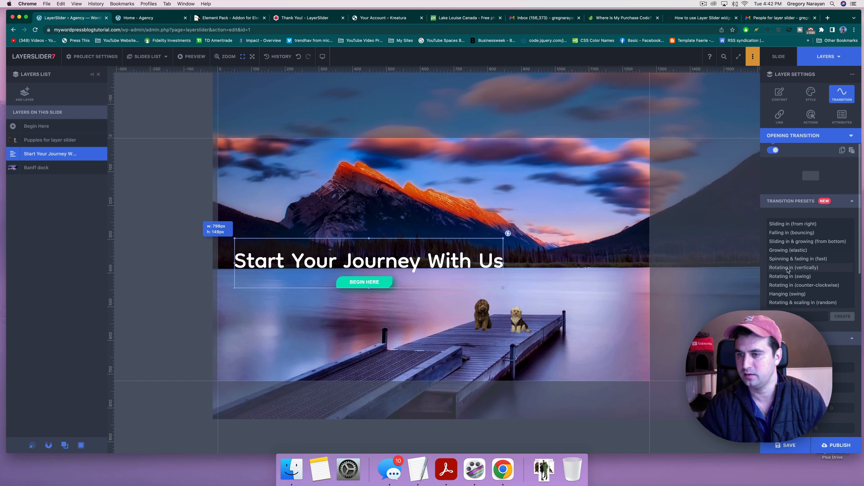
scroll(788, 279, down, 2)
scroll(788, 288, up, 1)
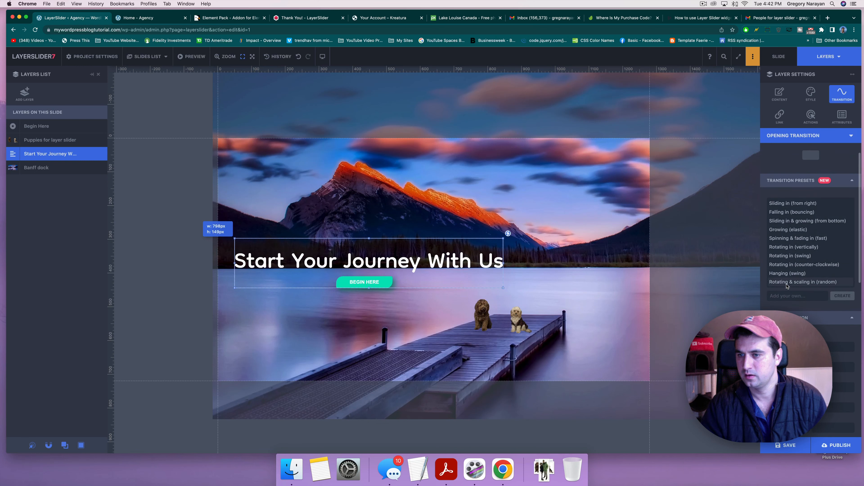
click(780, 204)
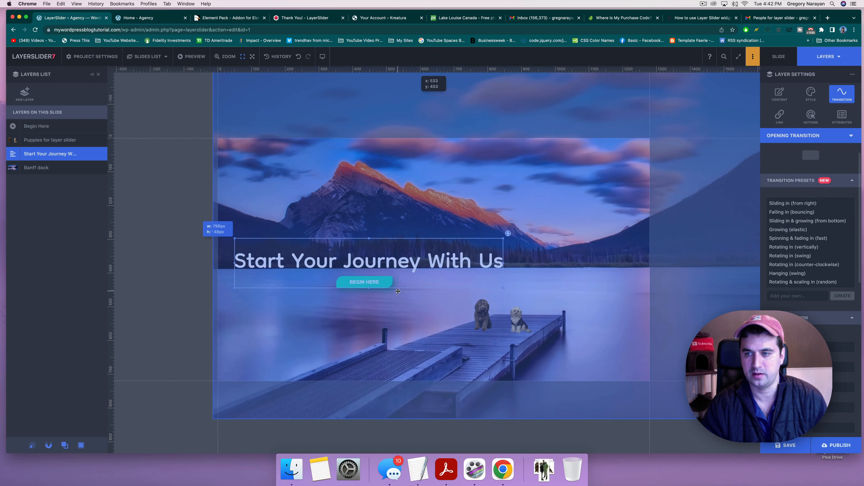
scroll(791, 312, down, 5)
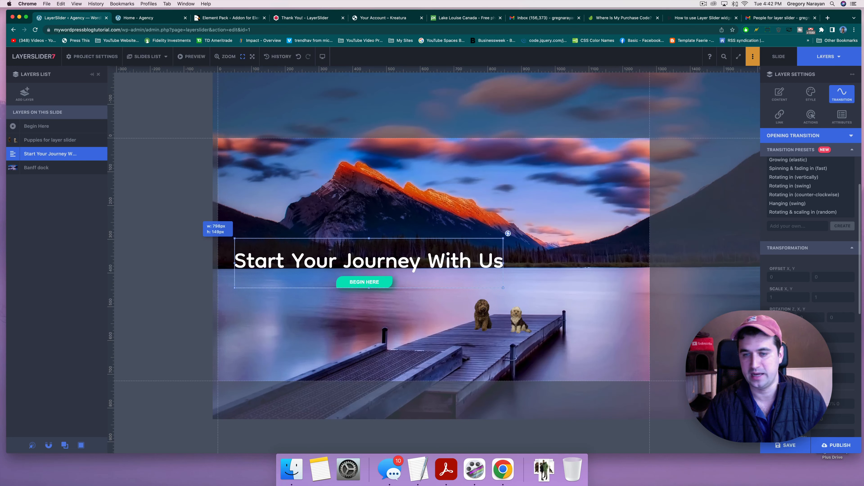
click(331, 306)
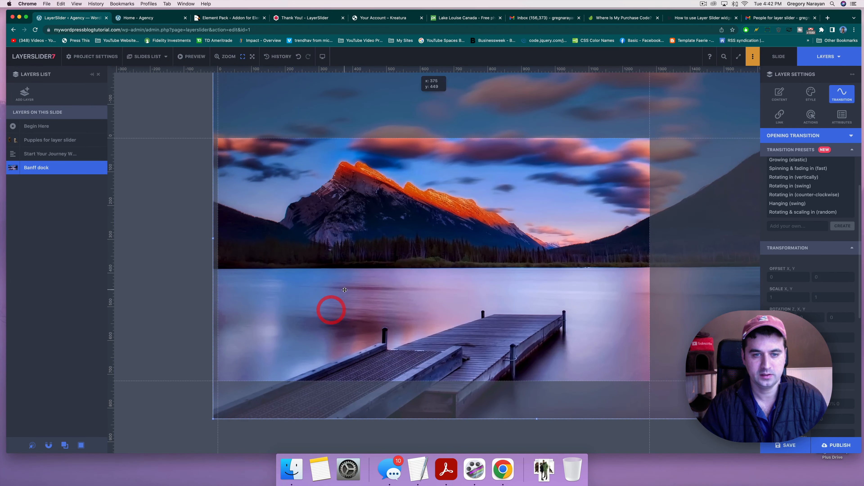
Step: Give the Begin Here button the 'Sliding in & growing (from bottom)' opening preset
click(37, 127)
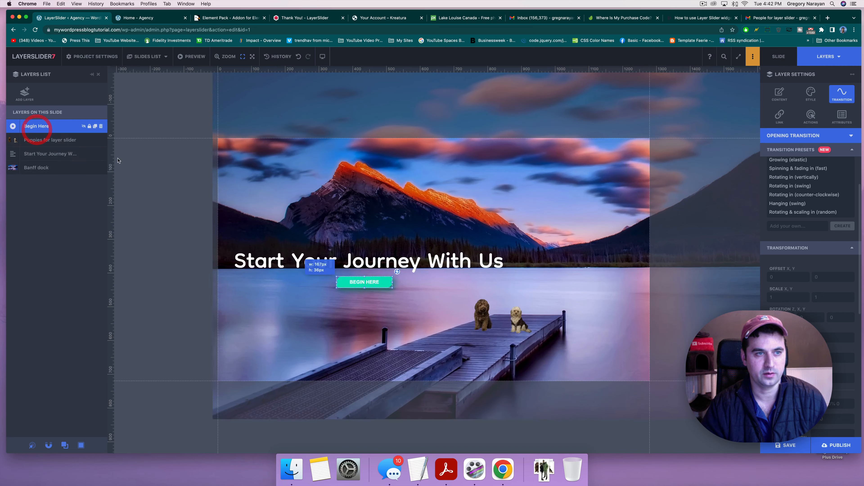
click(362, 282)
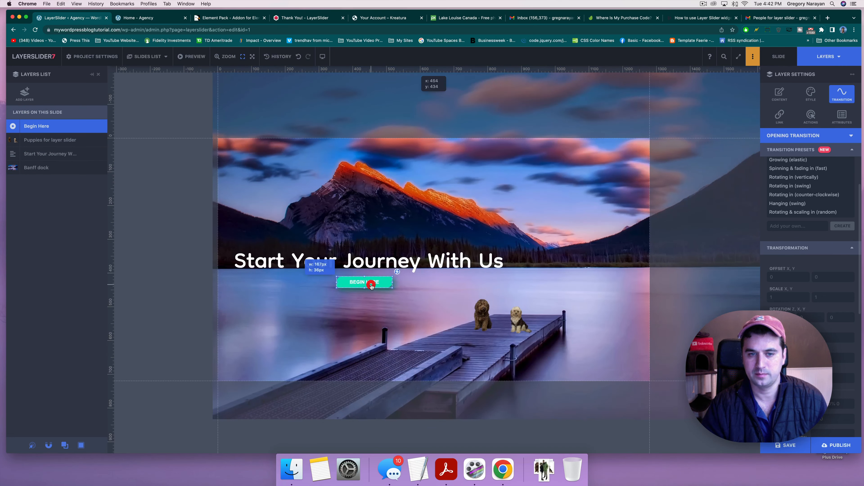
click(844, 101)
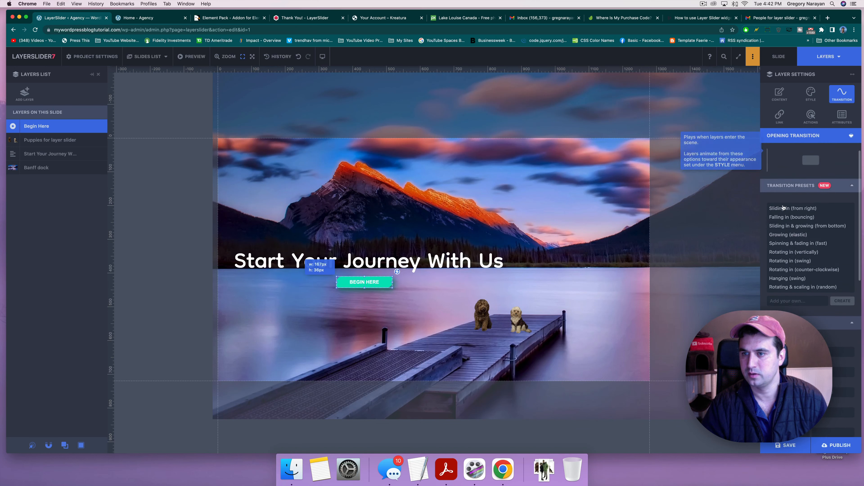
click(780, 226)
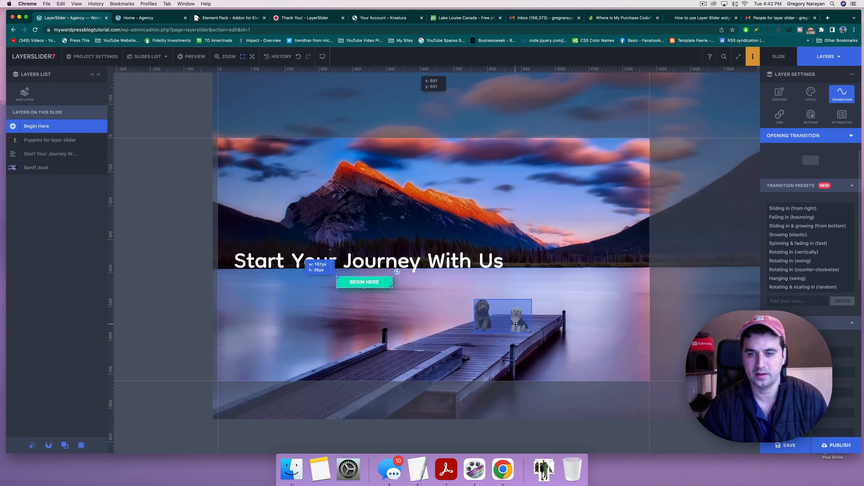
click(516, 324)
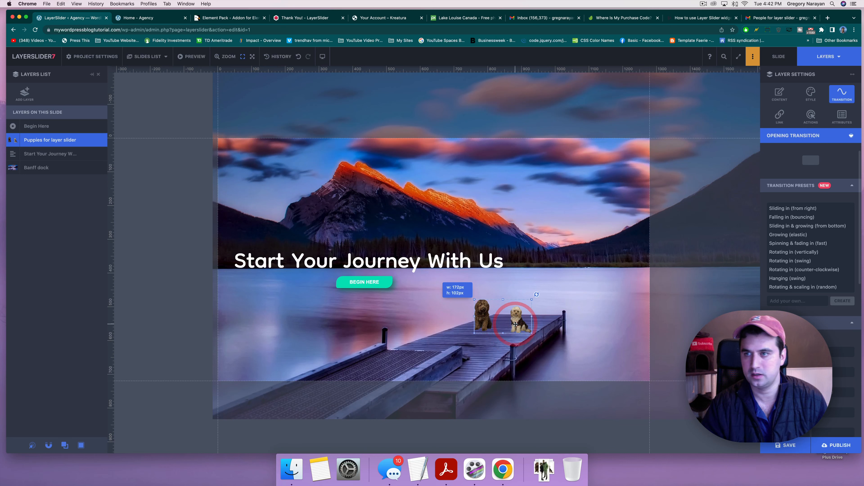
Step: Preview Hanging, Rotating in, Falling in (bouncing) and Sliding in & growing presets on the puppies
click(796, 279)
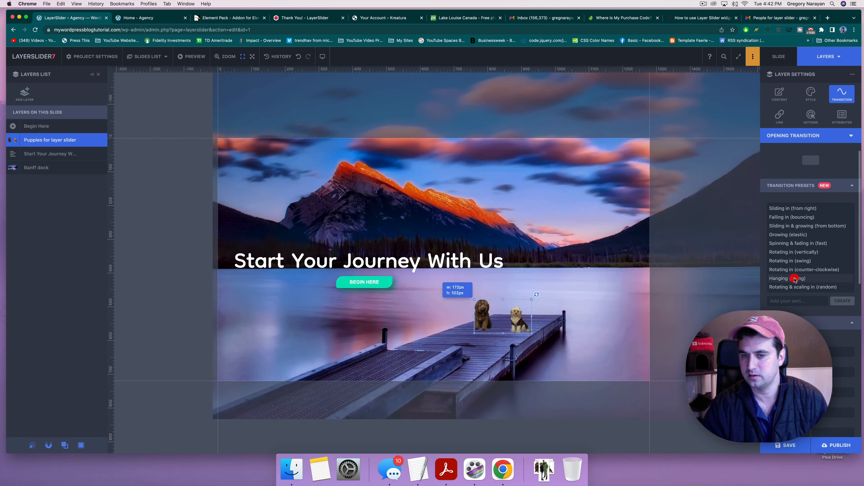
click(785, 269)
click(784, 261)
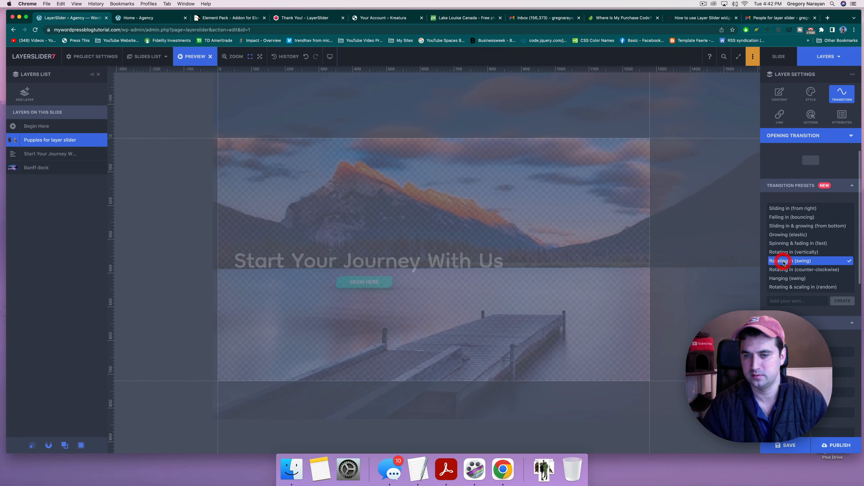
click(784, 252)
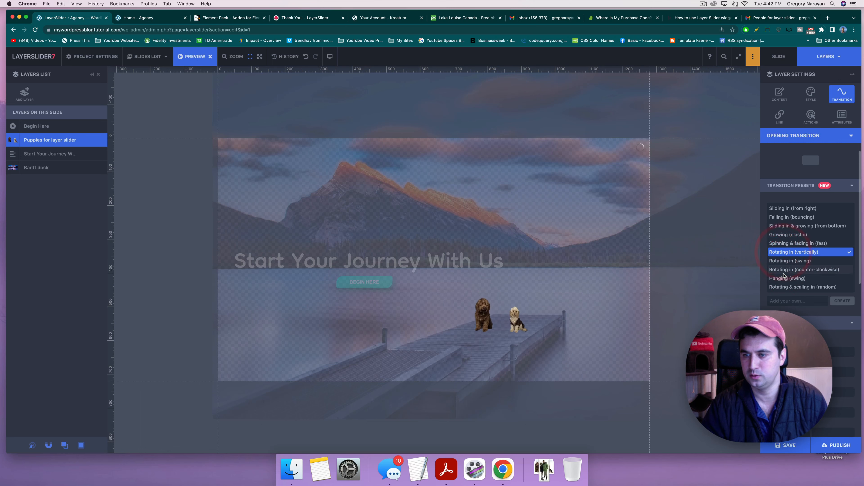
scroll(784, 272, down, 1)
scroll(785, 276, down, 1)
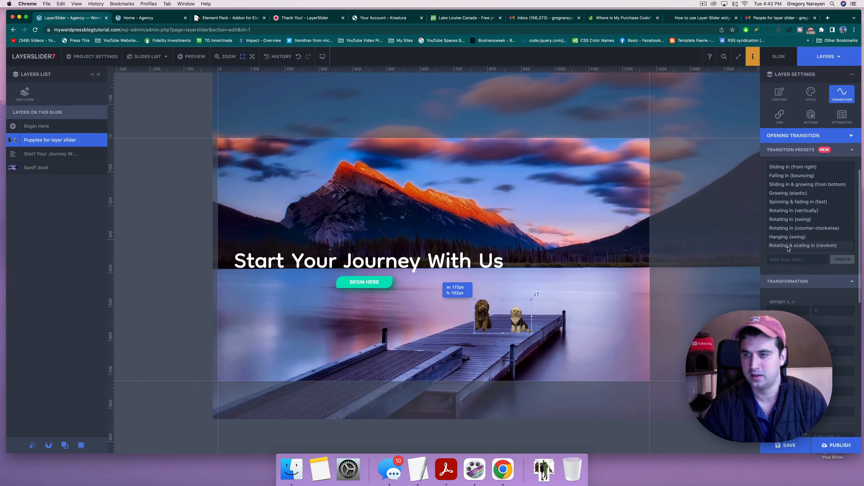
click(791, 176)
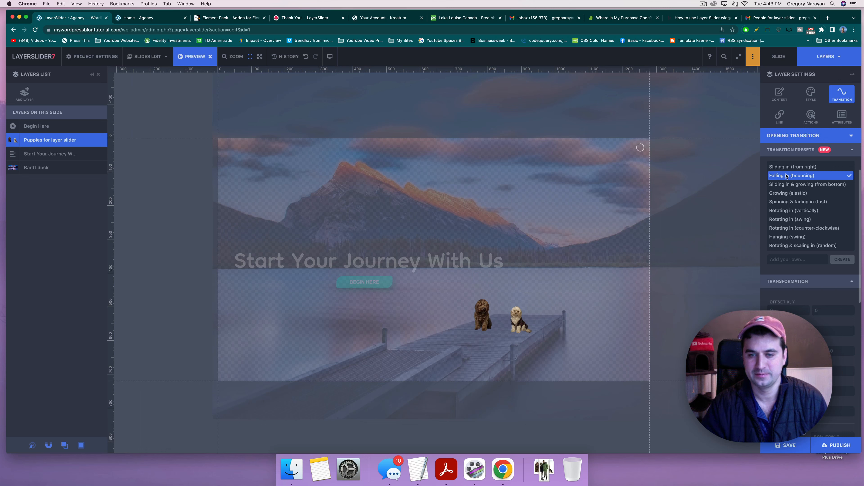
click(786, 184)
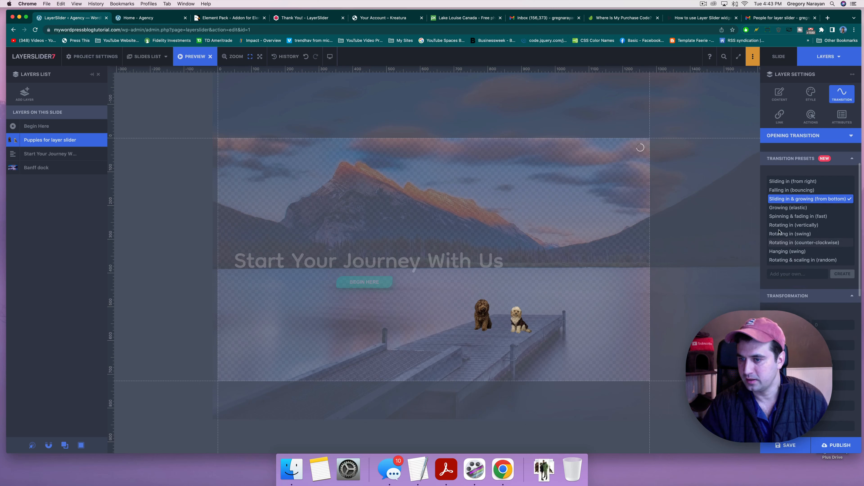
click(783, 200)
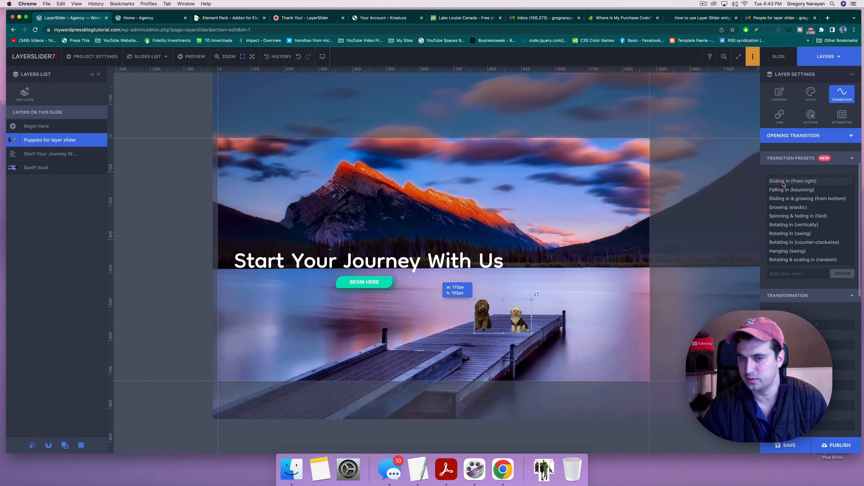
click(782, 190)
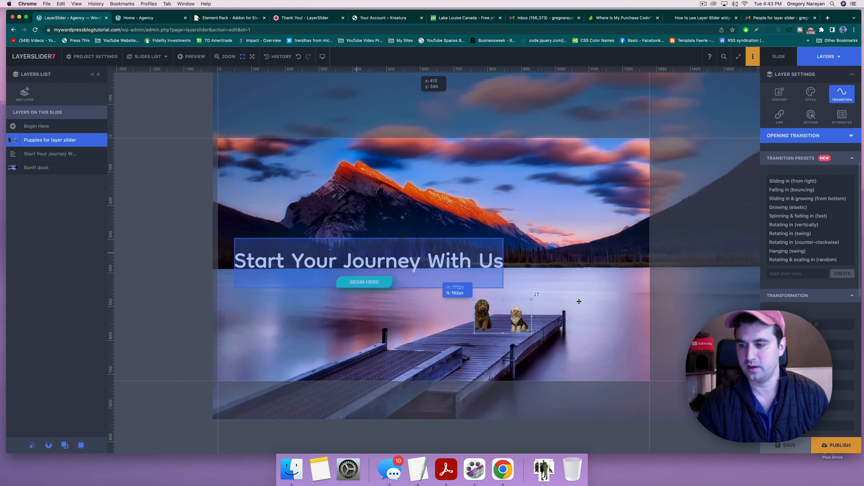
Step: Publish the slider, copy its [layerslider id="1"] shortcode, and review the Shortcode, Widget and Page Builders embed options
click(830, 446)
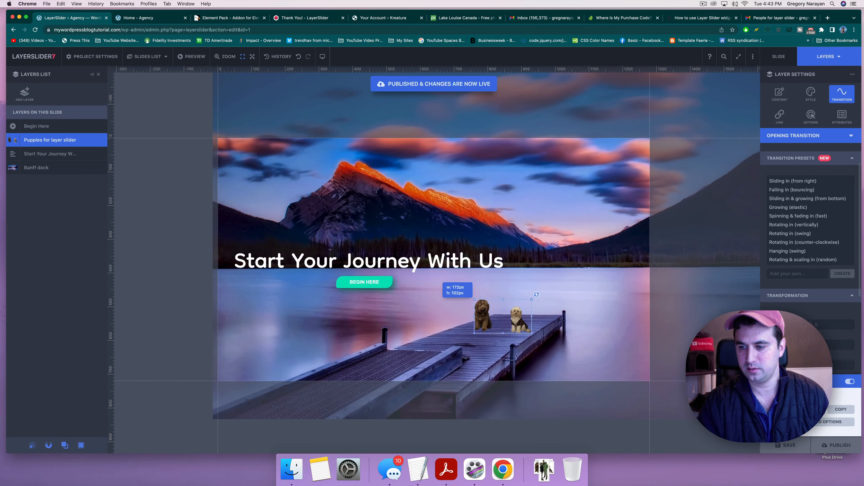
click(841, 409)
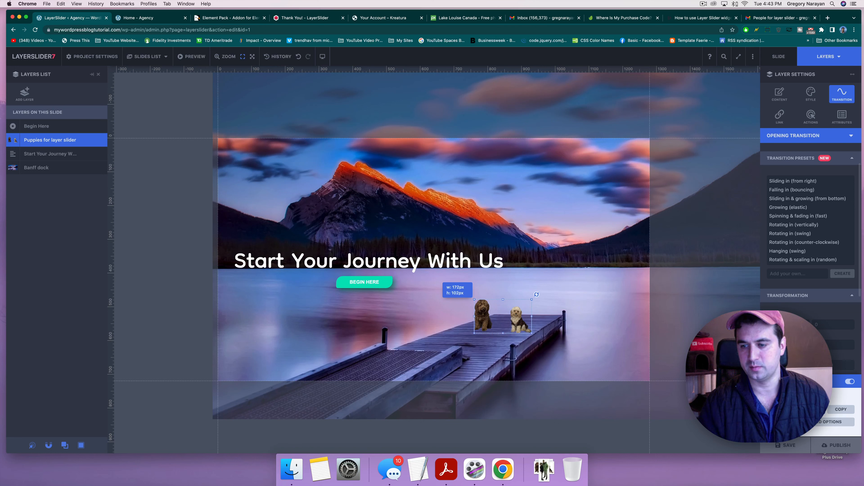
click(835, 422)
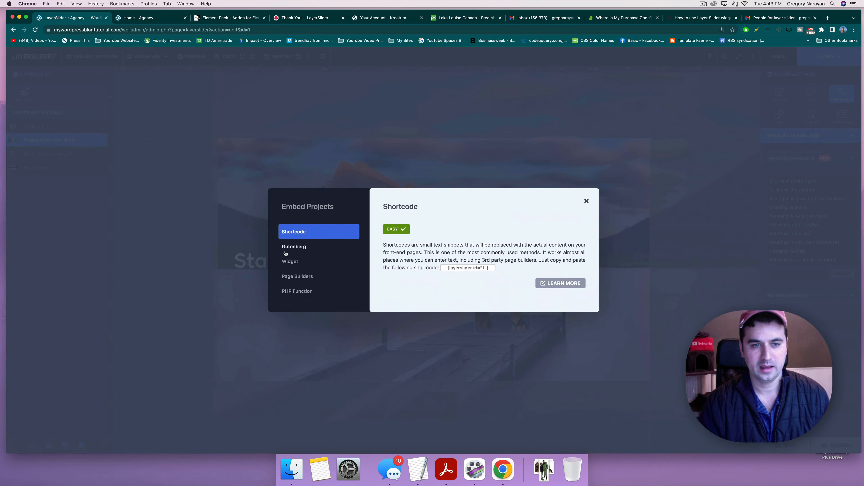
click(293, 262)
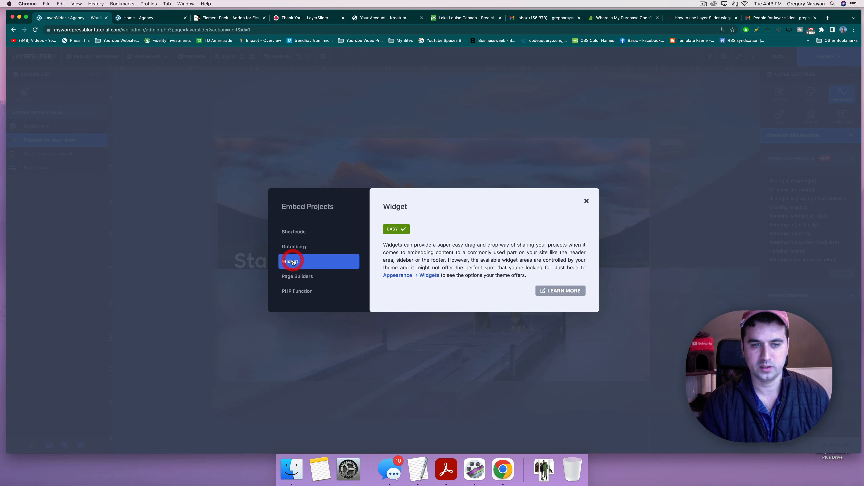
click(298, 277)
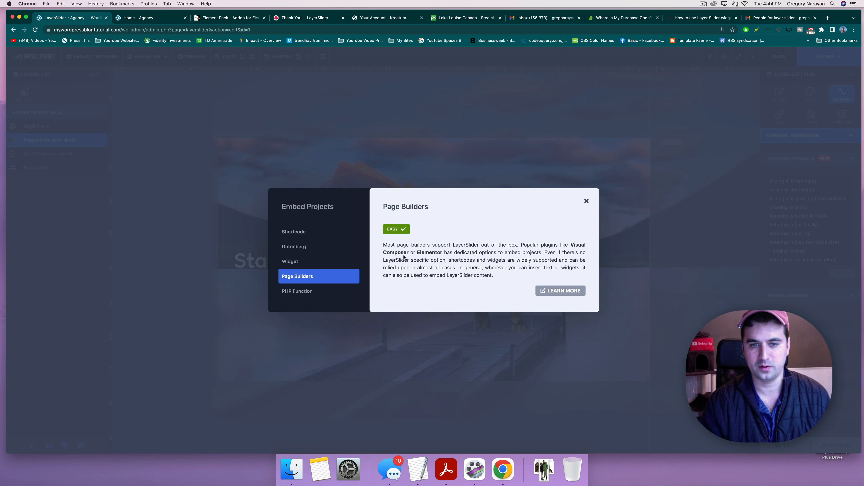
click(586, 202)
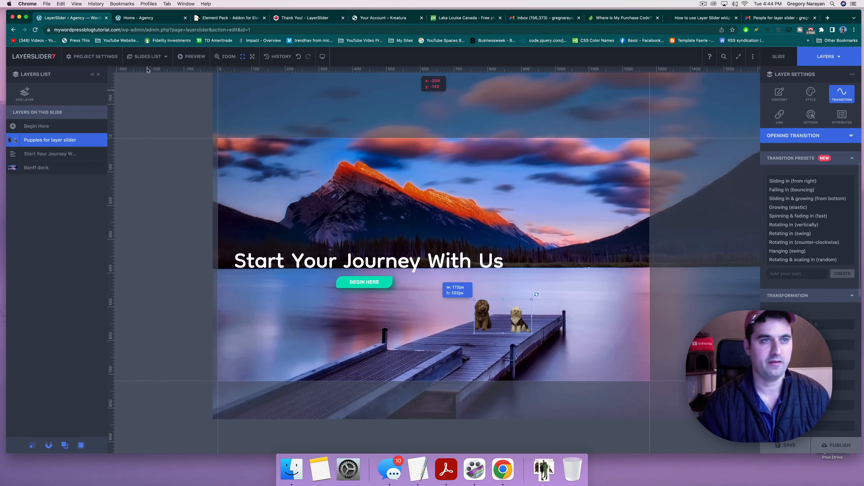
Step: Open the site's home page in the Elementor editor
click(147, 18)
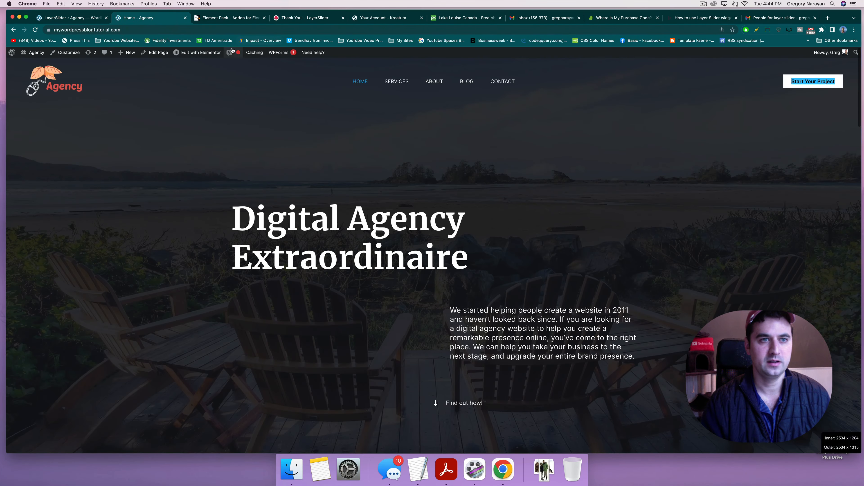
click(211, 52)
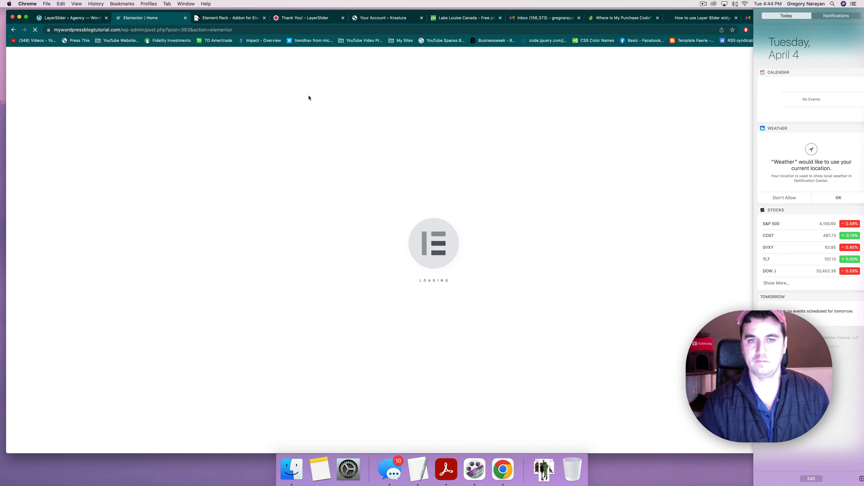
click(309, 97)
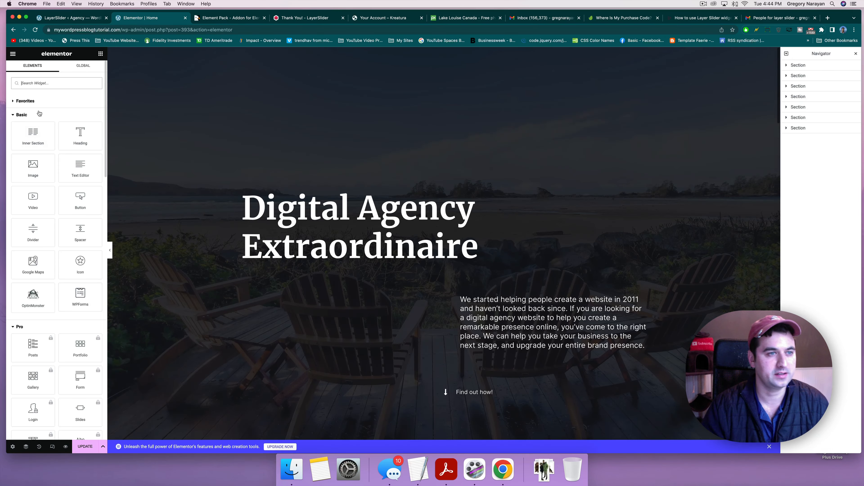
Step: Search widgets for 'lay' and drop LayerSlider into a new top section showing Home Hero Slider
click(39, 86)
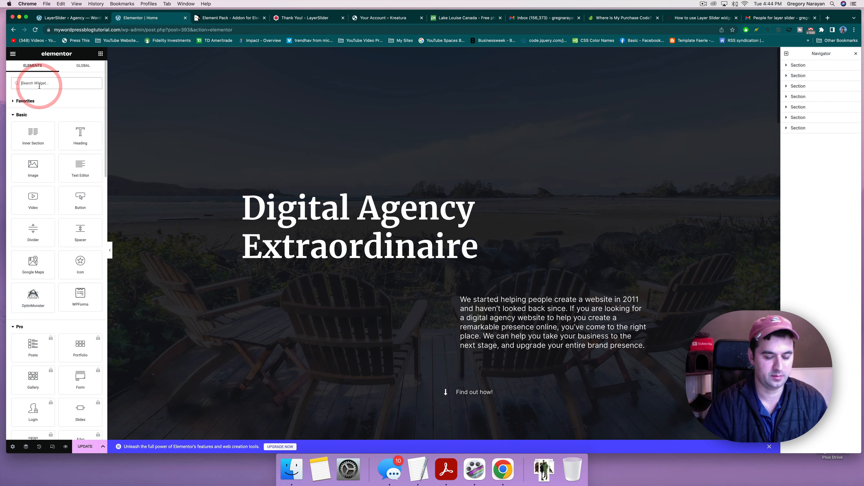
text(lay)
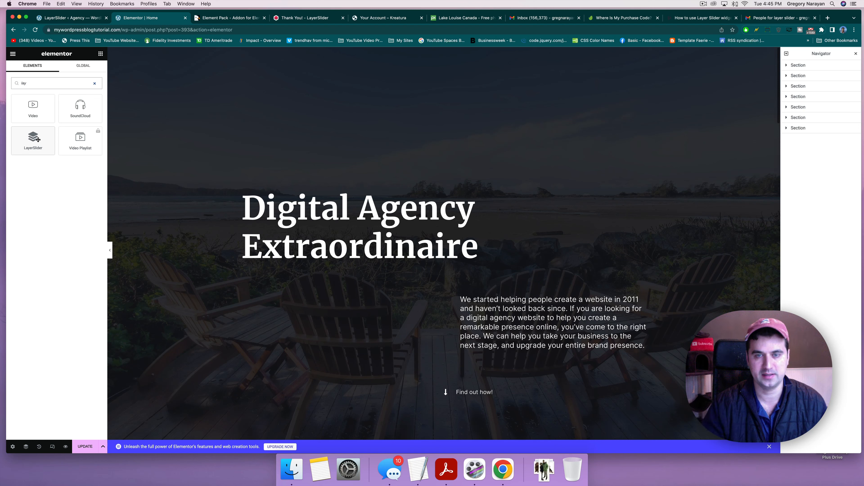
drag(38, 139, 33, 145)
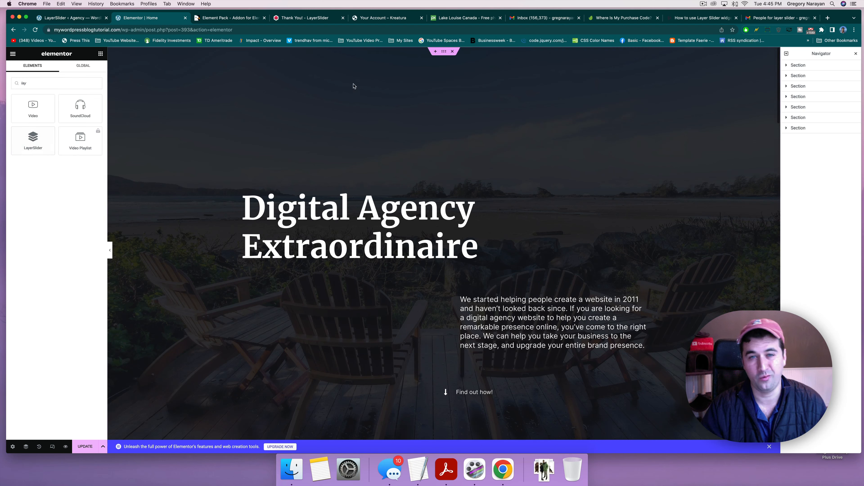
click(436, 52)
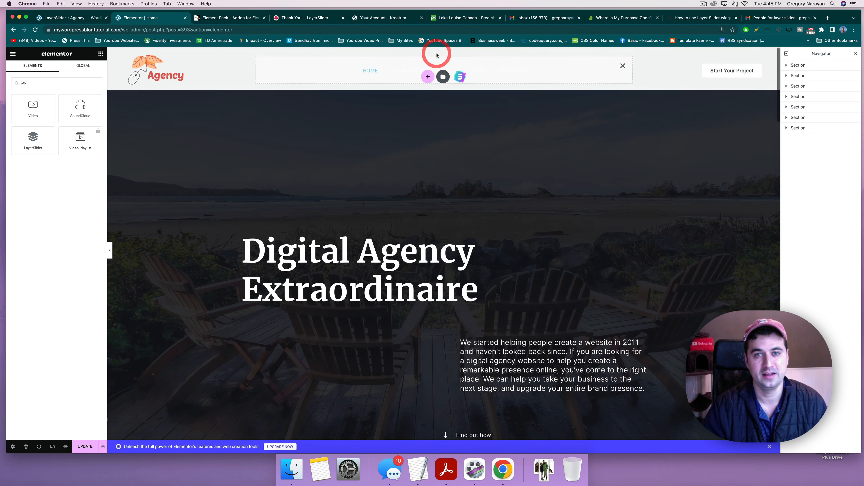
drag(54, 146, 388, 81)
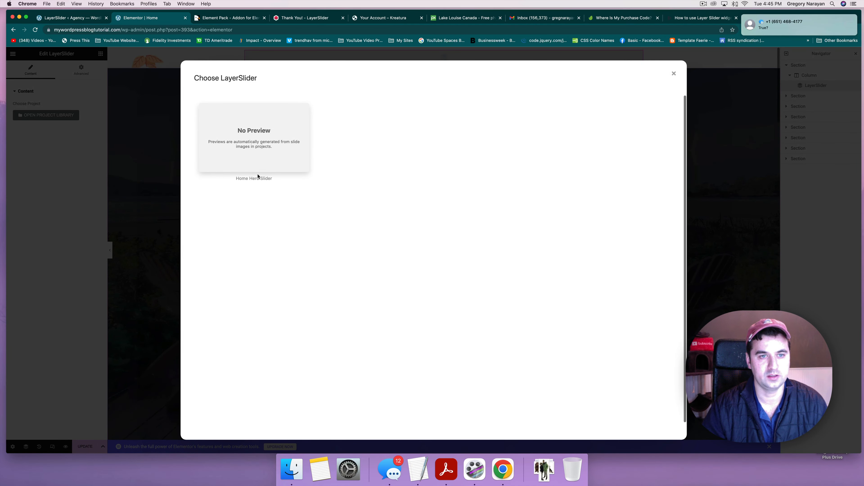
click(253, 160)
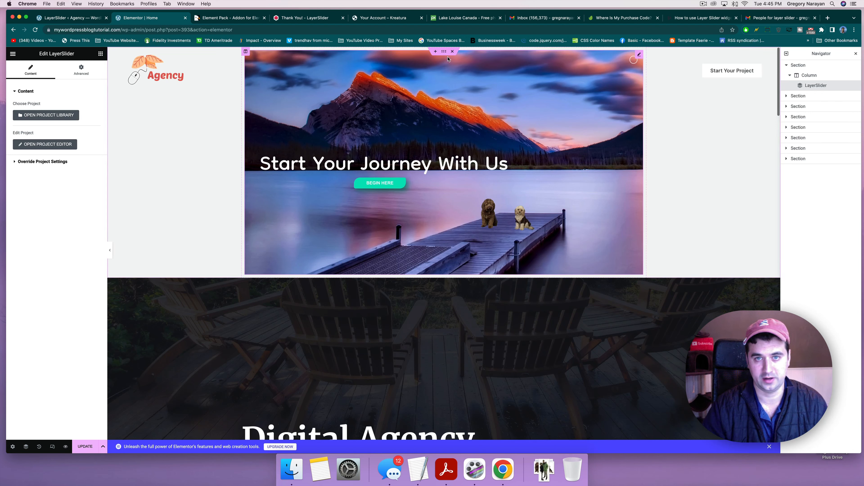
Step: Set the slider section's Content Width to Full Width and Columns Gap to No Gap
click(444, 53)
click(75, 106)
click(74, 111)
click(75, 118)
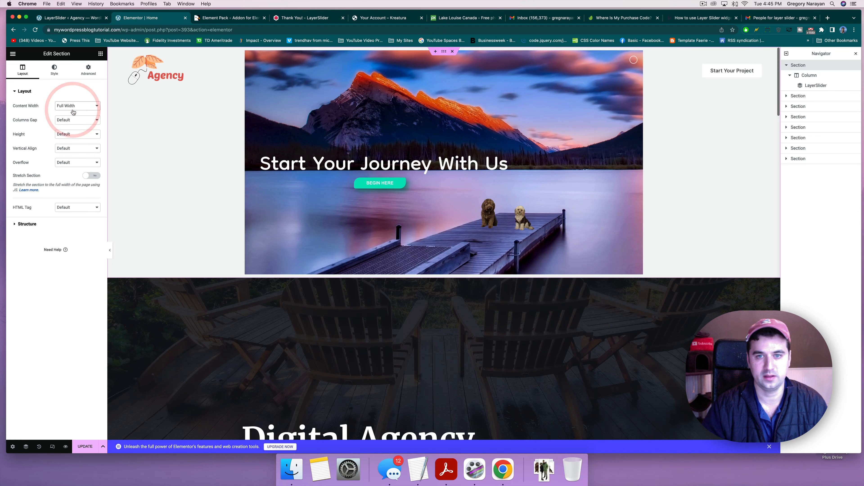
click(77, 120)
click(75, 129)
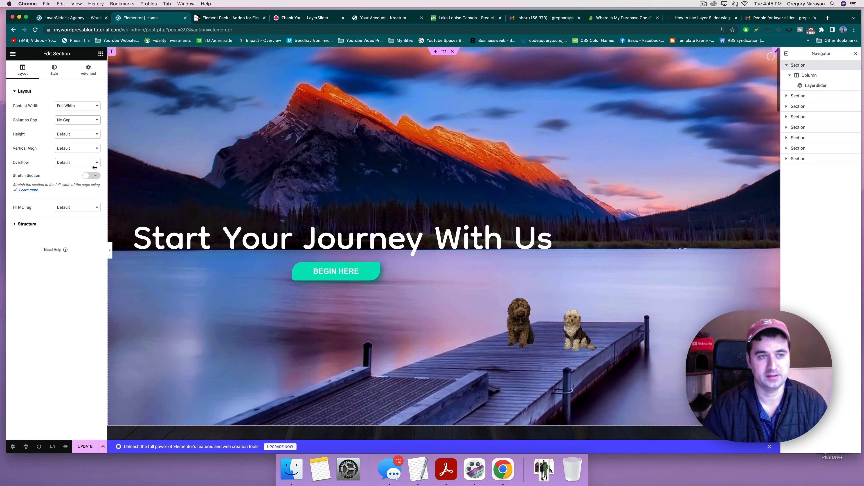
Step: Set the section height to Fit To Screen, leave overflow and stretching at defaults, and update the page
click(70, 136)
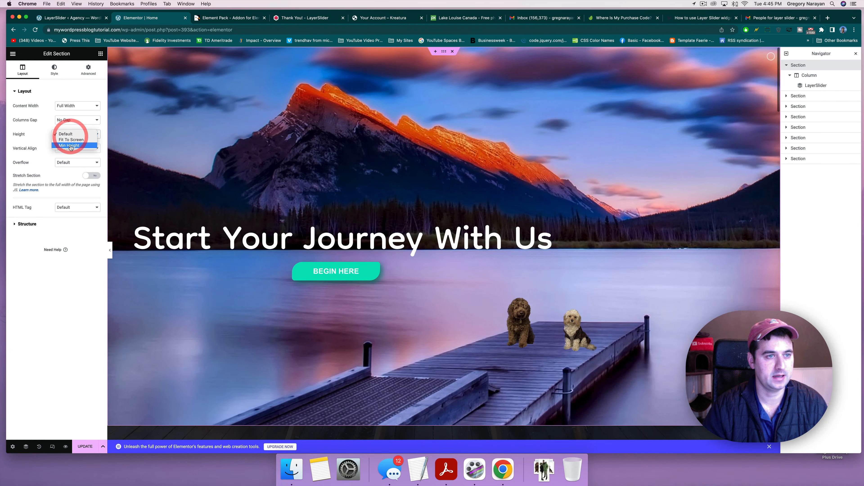
click(71, 140)
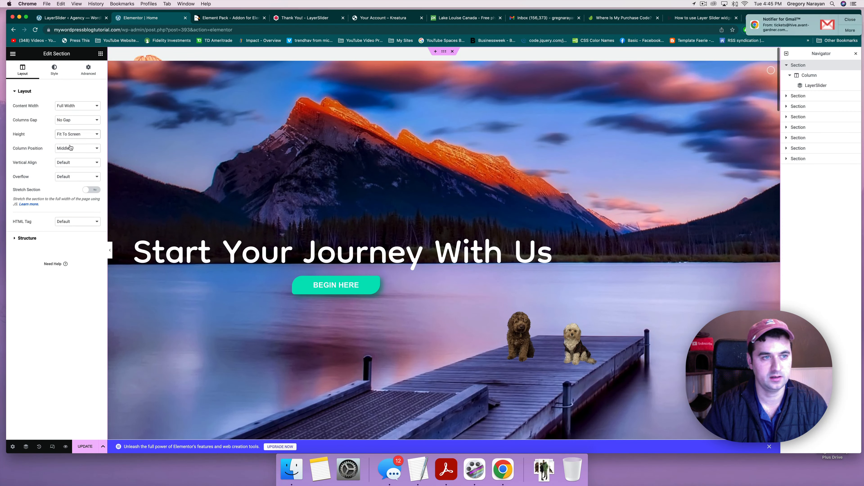
click(68, 178)
click(68, 177)
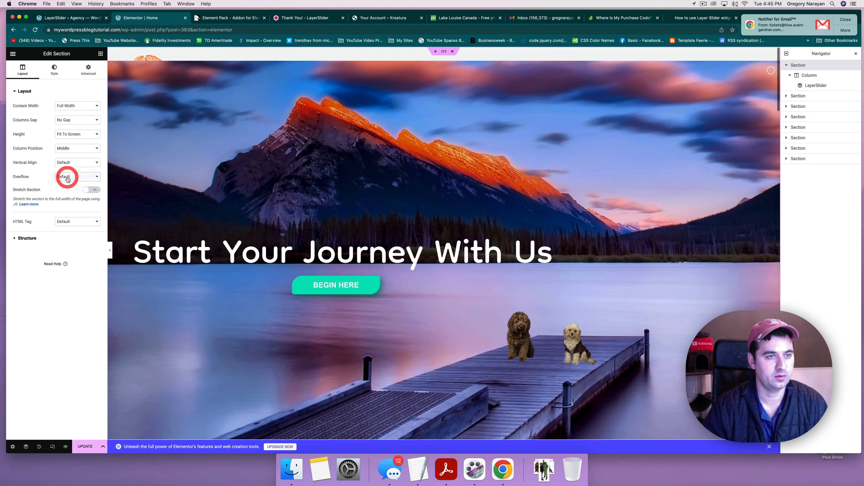
click(88, 191)
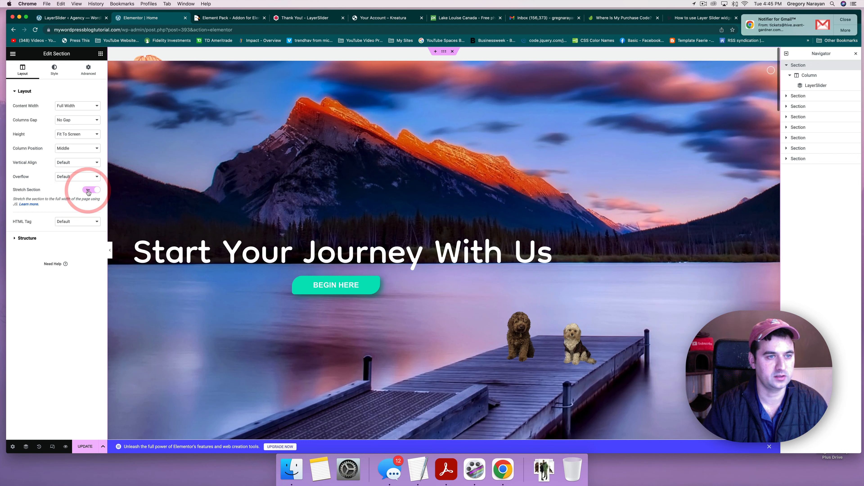
click(88, 190)
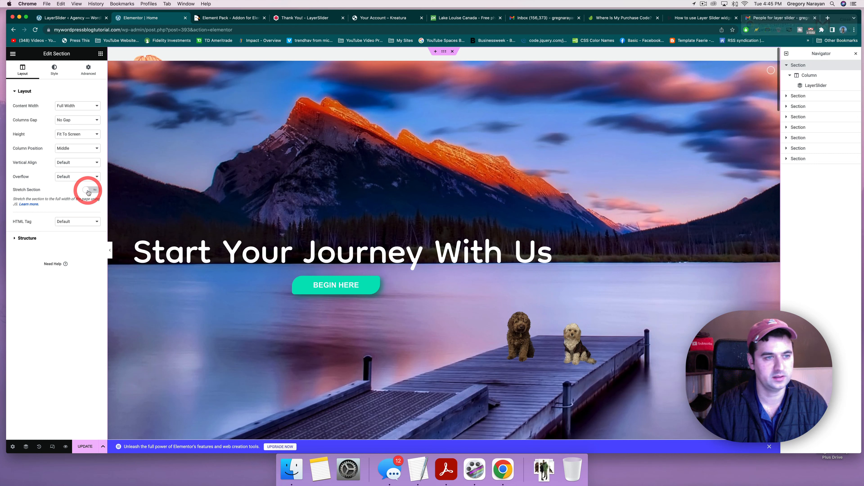
click(84, 445)
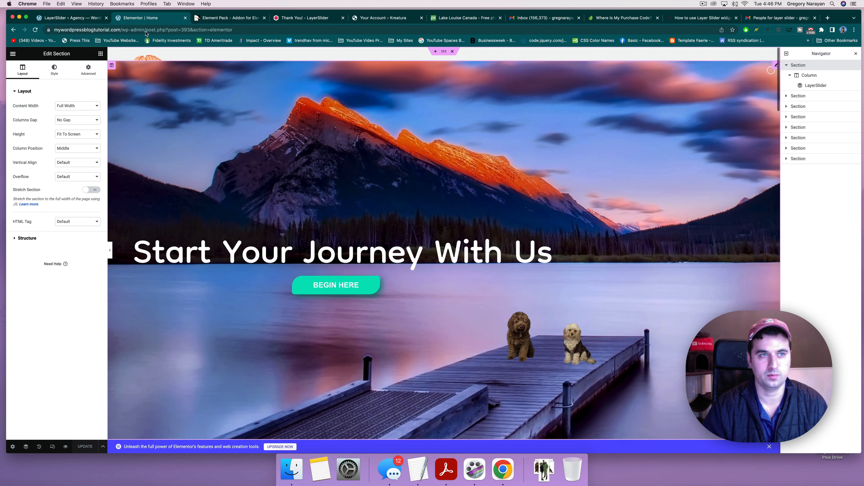
Step: View and reload the live home page to check the hero slider, then return to the LayerSlider editor
click(13, 55)
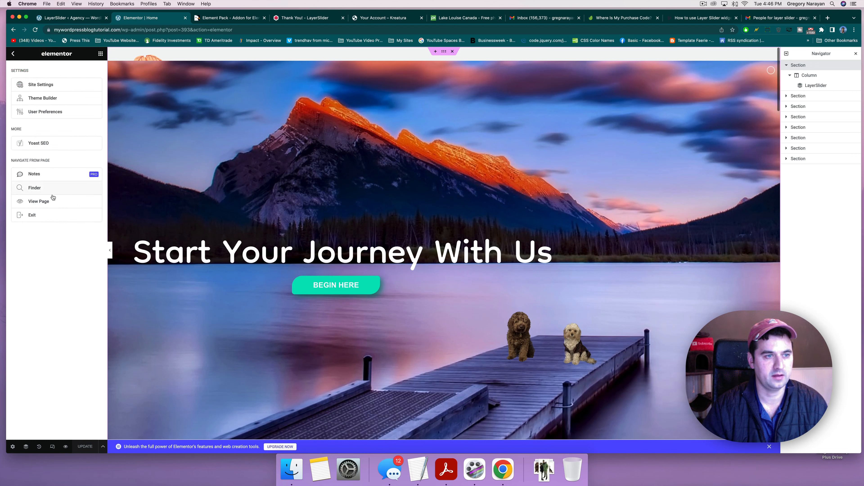
click(50, 203)
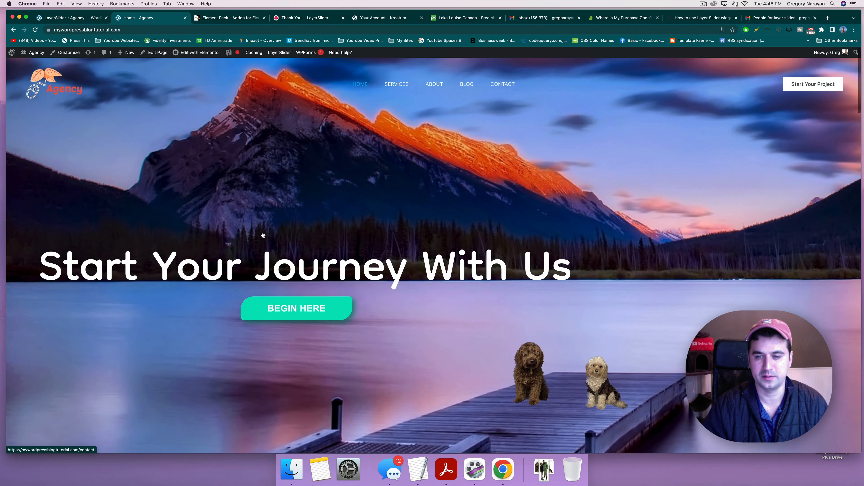
scroll(262, 234, down, 2)
scroll(262, 235, down, 5)
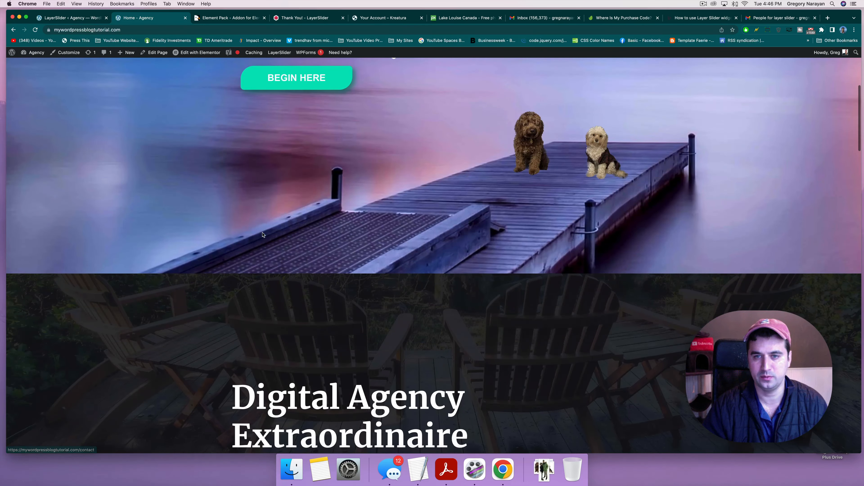
scroll(262, 234, up, 3)
scroll(262, 235, up, 4)
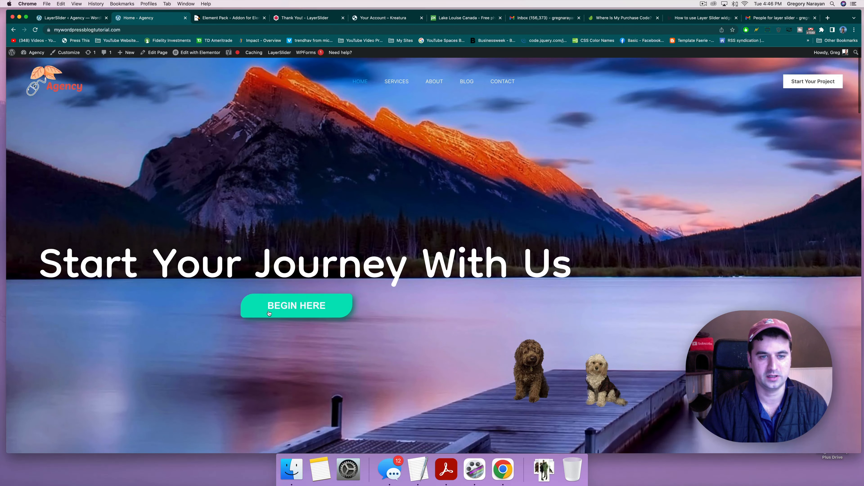
click(53, 75)
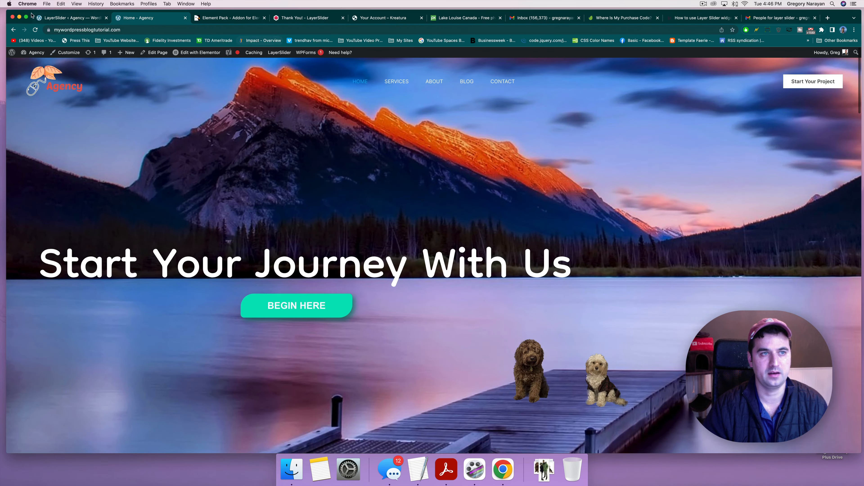
click(52, 19)
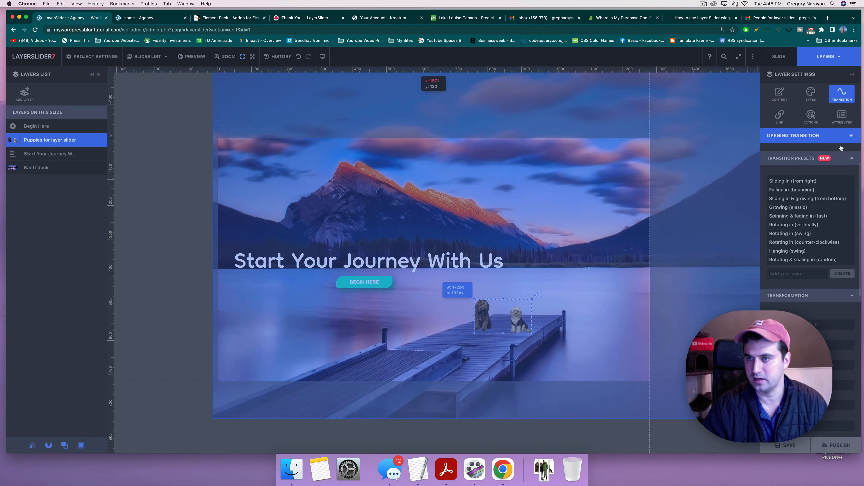
Step: Try Sliding in & growing, settle on the Falling in (bouncing) preset for the puppies layer, and save as draft
click(852, 158)
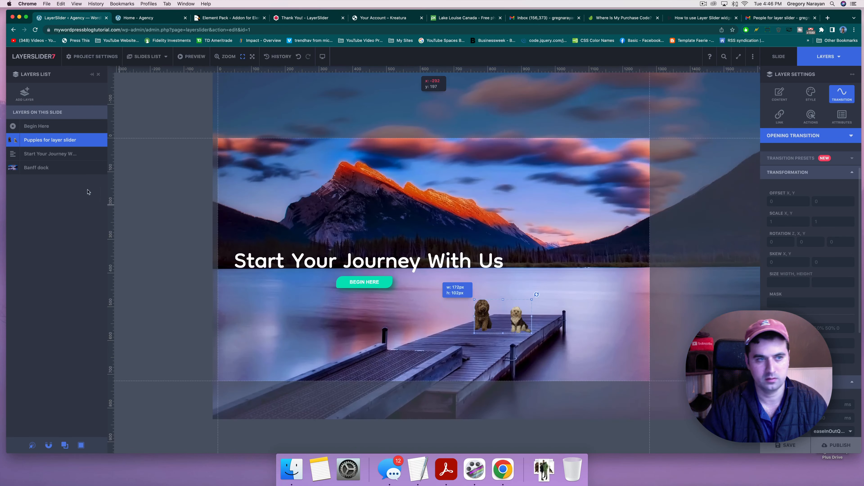
click(838, 206)
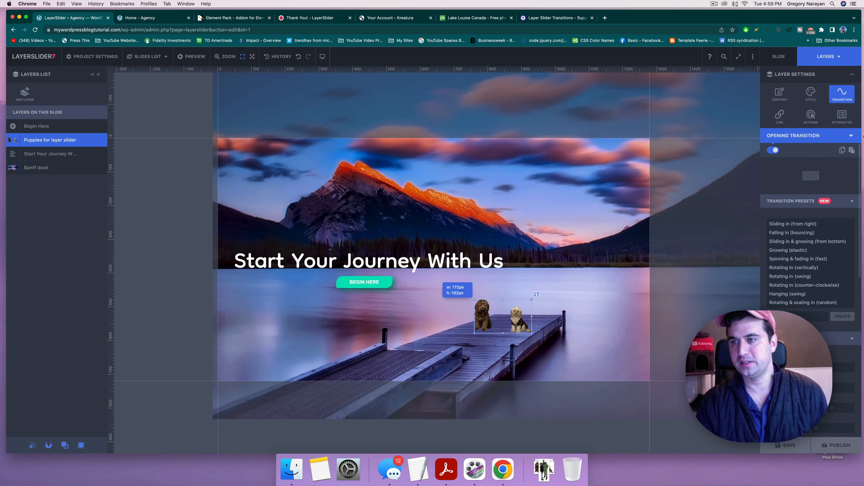
click(793, 242)
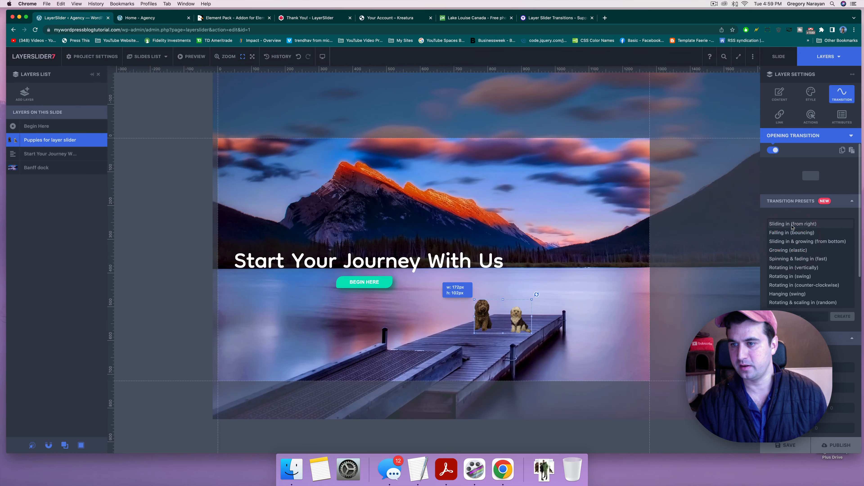
click(792, 233)
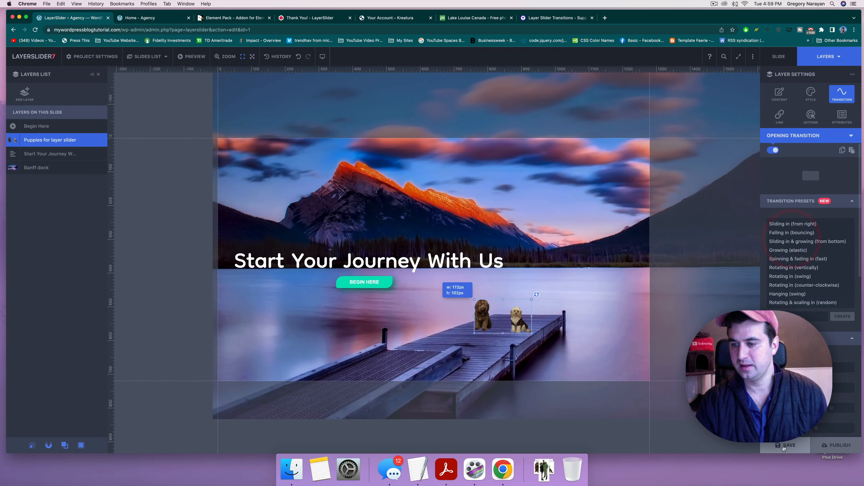
click(783, 446)
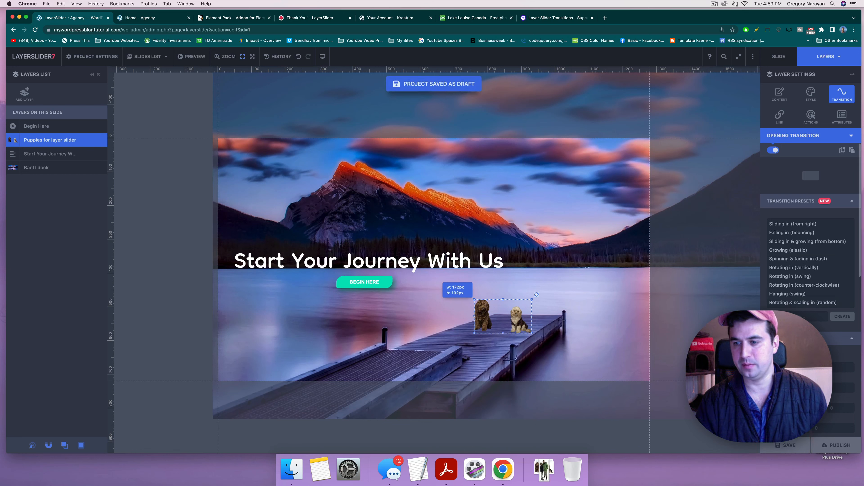
scroll(840, 272, down, 4)
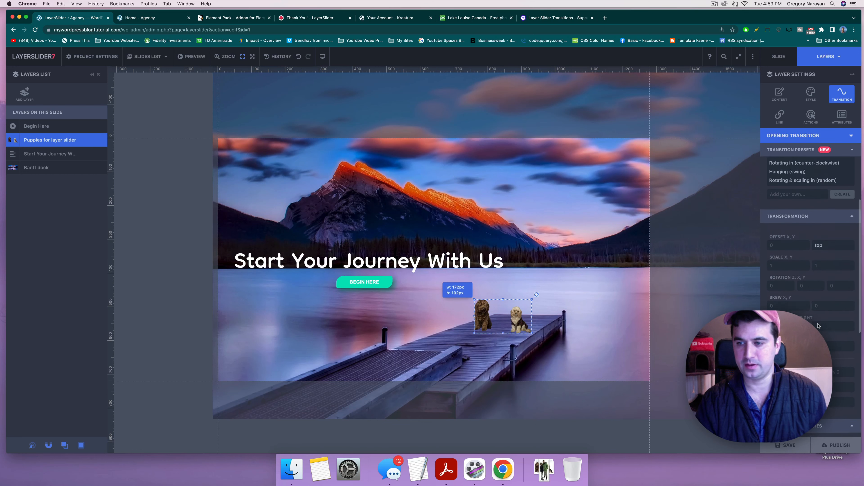
scroll(809, 245, up, 4)
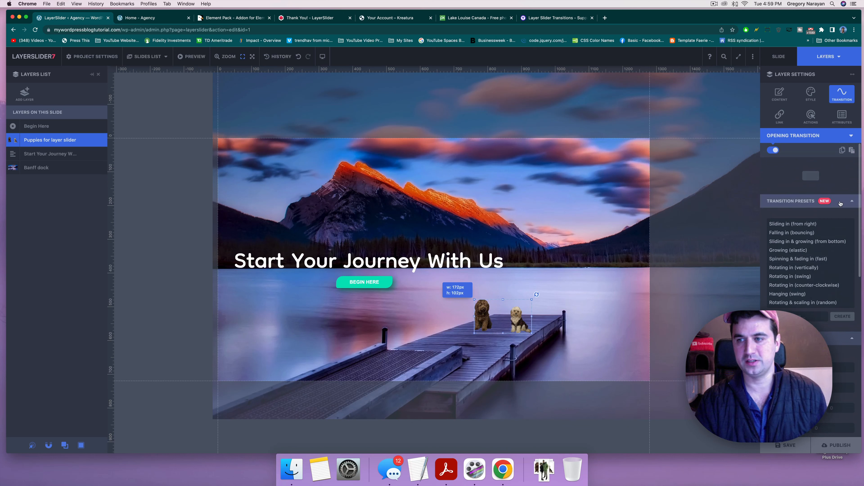
click(853, 201)
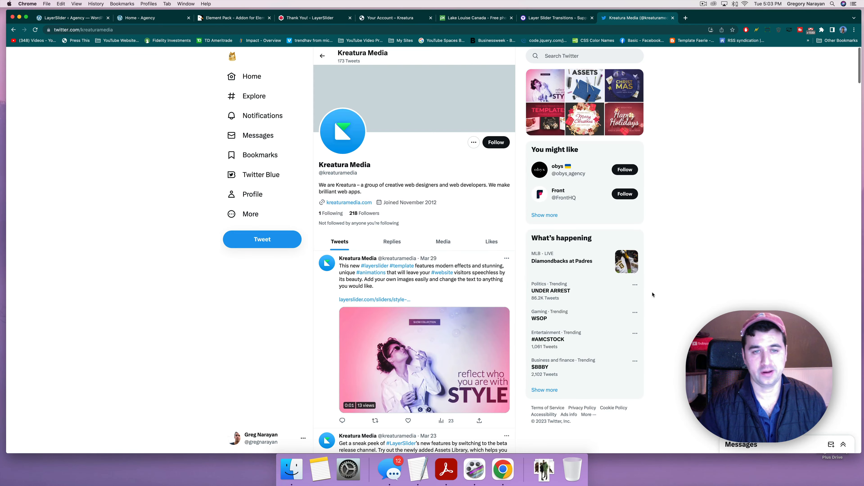
Step: Tweet Kreatura Media that LayerSlider transitions won't load on the tutorial site, asking what's wrong
click(278, 246)
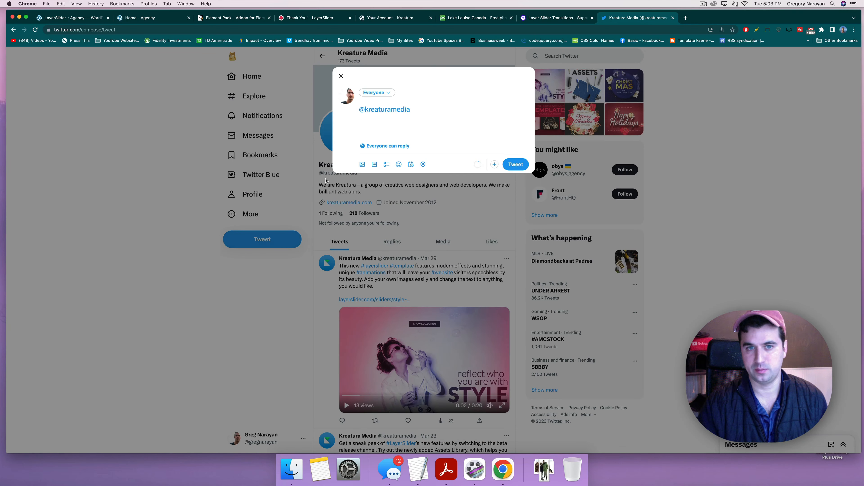
click(437, 110)
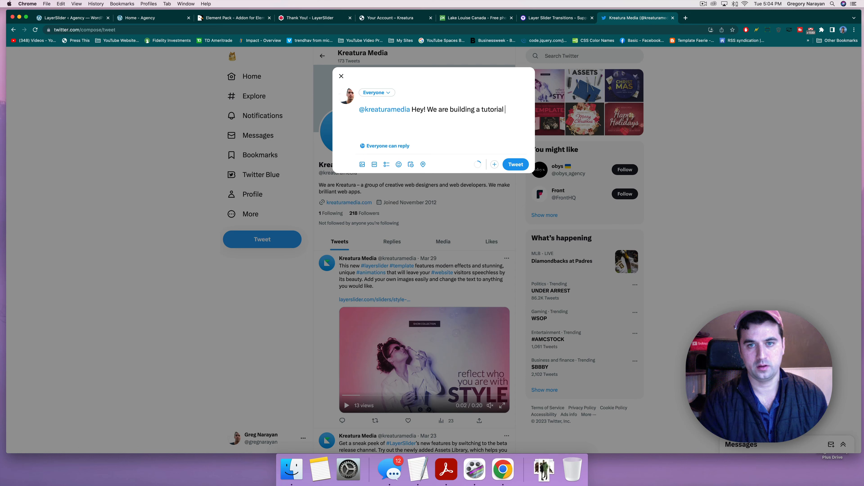
text(https://mywordpressblogtutorial.com/ and LayerSlider transitions won't load, can you see what's wrong please? :))
drag(388, 134, 417, 109)
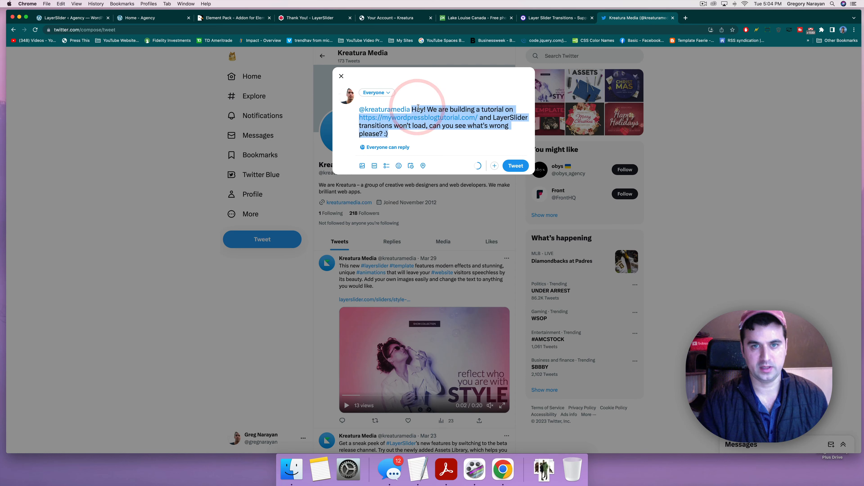
click(426, 138)
click(516, 166)
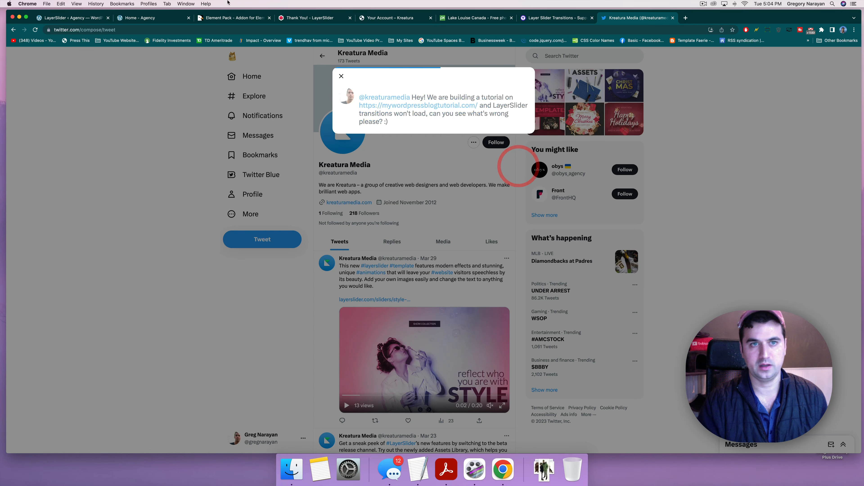
click(309, 18)
mouse_move(494, 64)
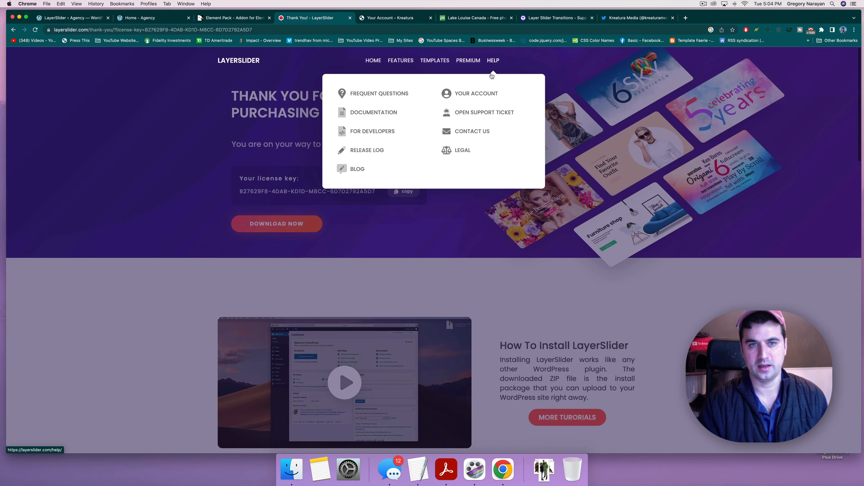
Step: Start a new support ticket for the LayerSlider for WordPress product
click(473, 112)
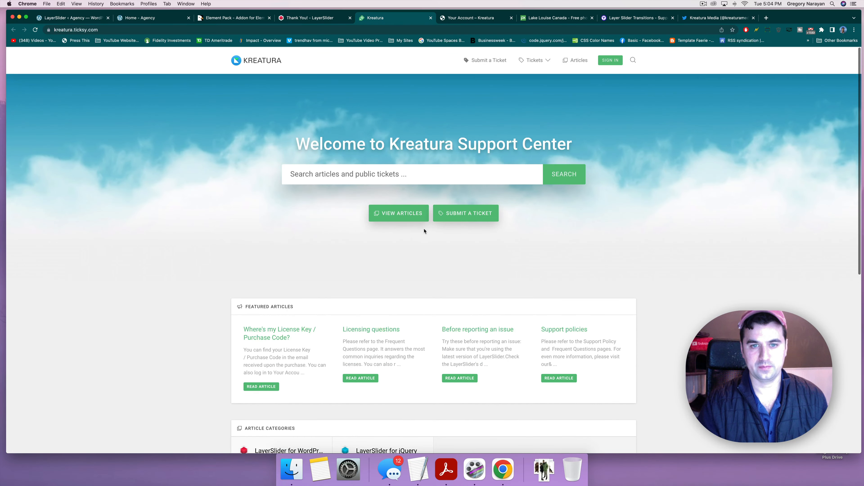
click(470, 213)
click(375, 148)
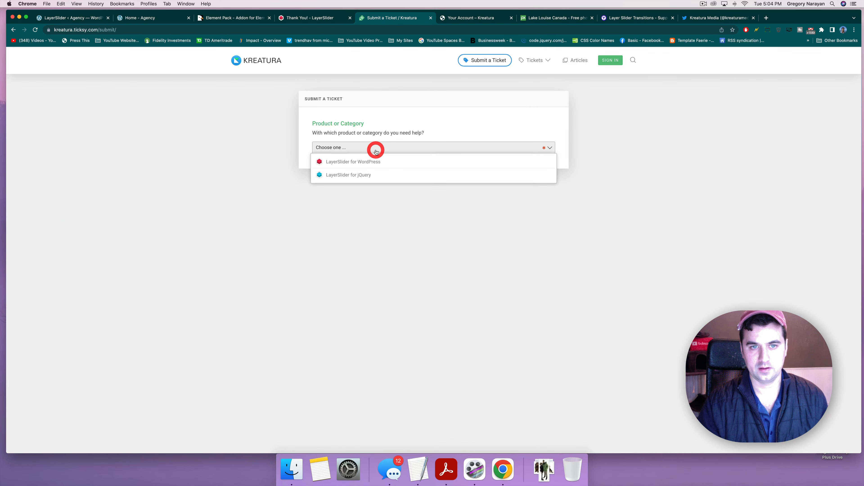
click(362, 163)
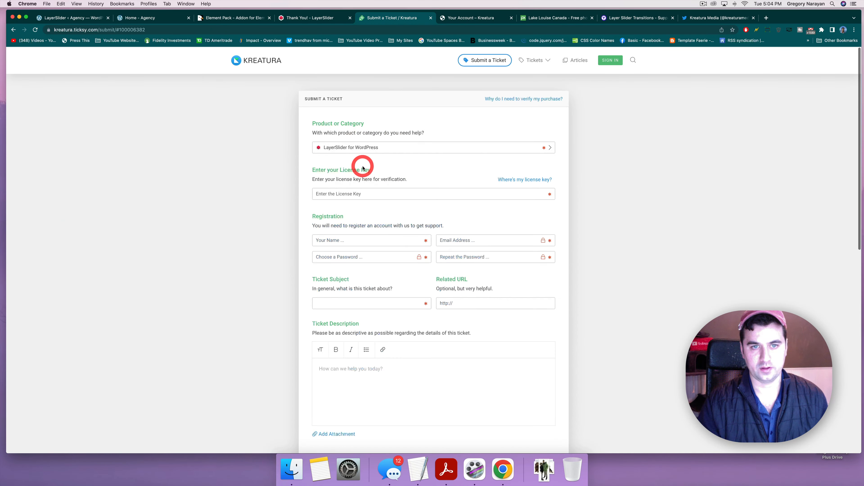
Step: Paste the problem description into the ticket and copy the licence key into its field
click(346, 195)
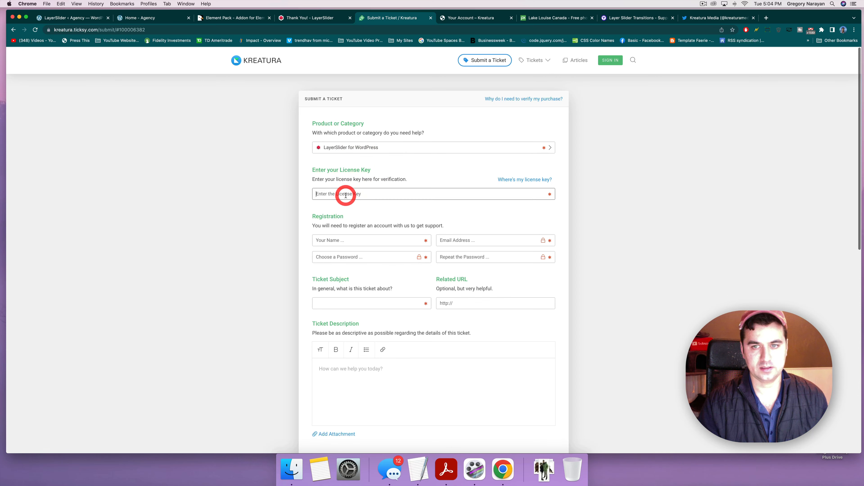
click(322, 19)
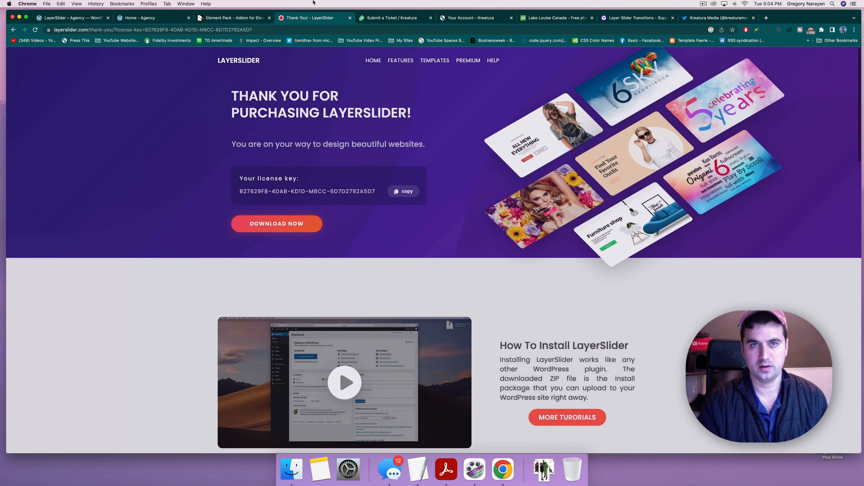
click(392, 17)
click(339, 377)
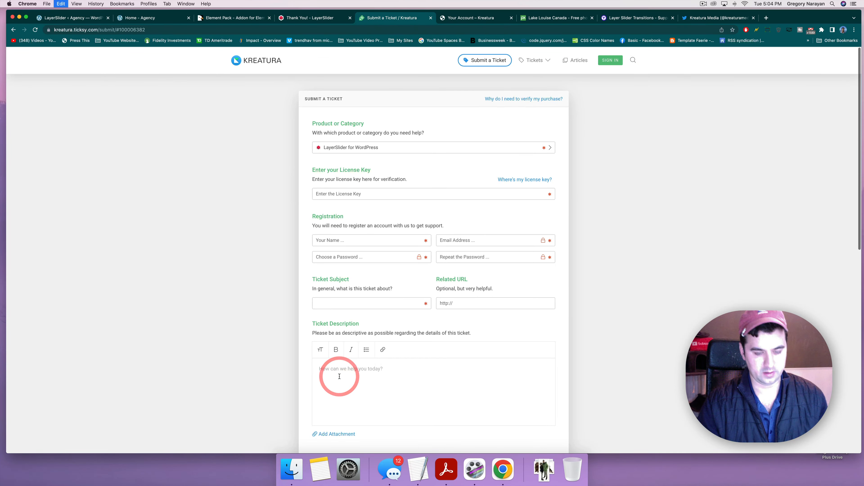
text(Hey! We are building a tutorial on https://mywordpressblogtutorial.com/ and LayerSlider transitions won't load, can you see what's wrong please? :))
click(317, 21)
click(401, 192)
click(387, 20)
click(355, 194)
key(super+v)
Step: Fill in the registration name, e-mail address and account password
click(345, 244)
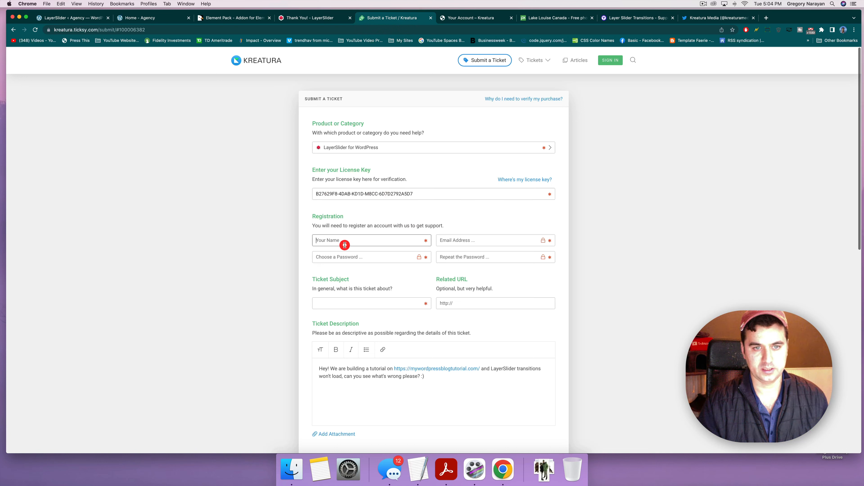
text(Greg)
key(Tab)
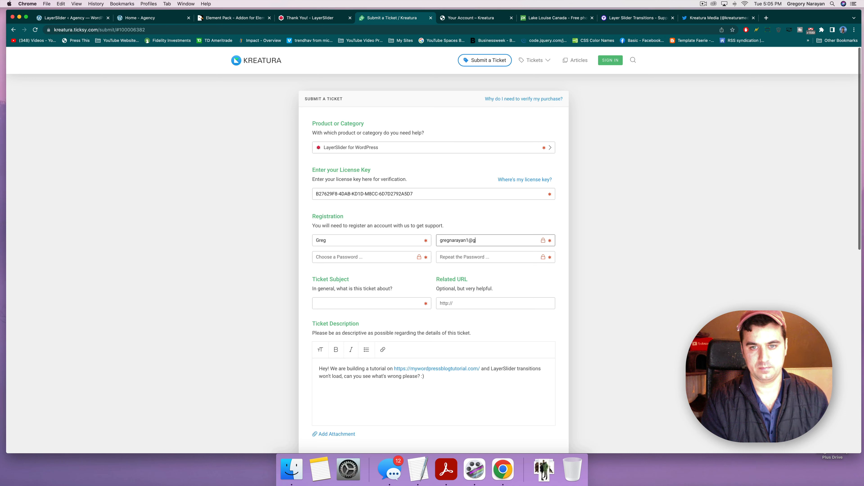
key(Tab)
key(super+v)
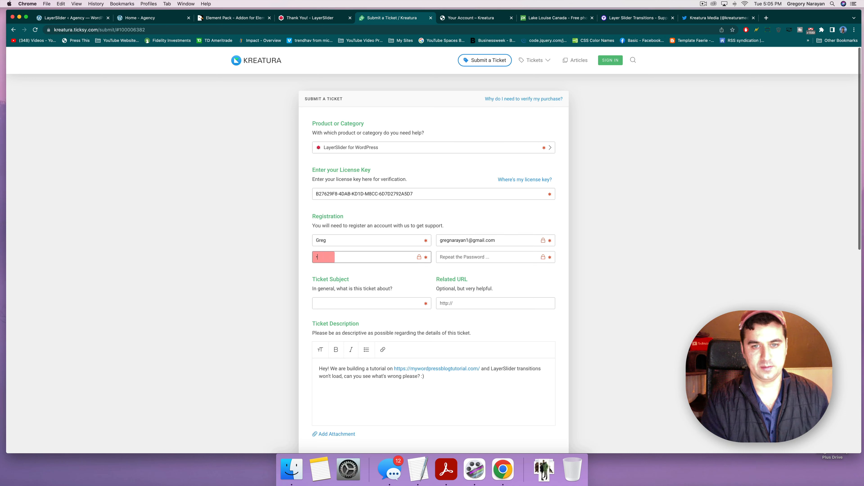
Step: Enter the subject 'Transitions won't say active, transformations will' and submit the public ticket
key(Tab)
key(super+v)
click(386, 305)
text(d)
key(BackSpace)
text(T)
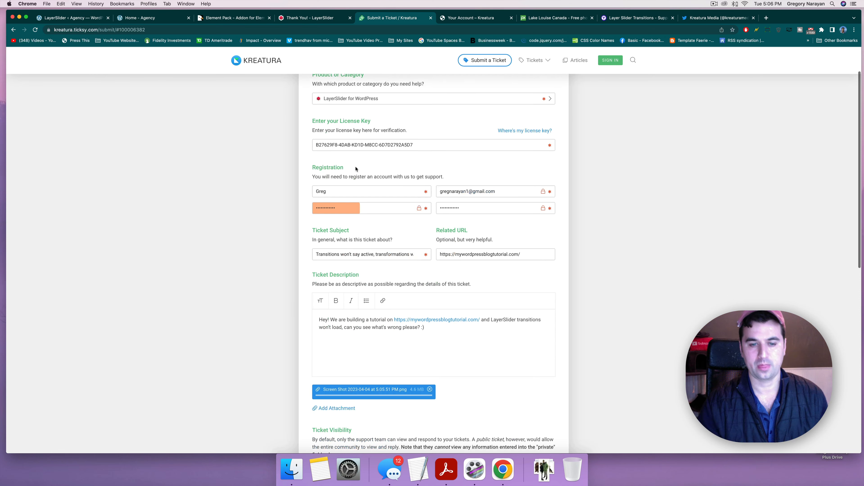
scroll(332, 340, down, 5)
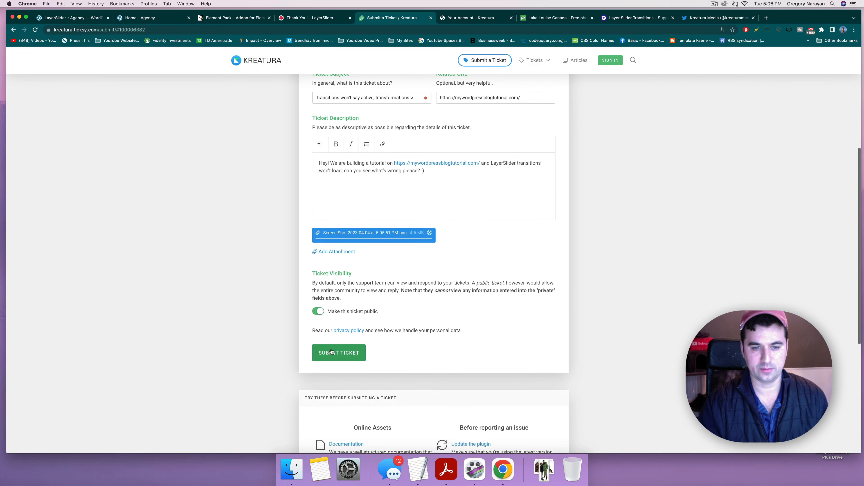
click(332, 351)
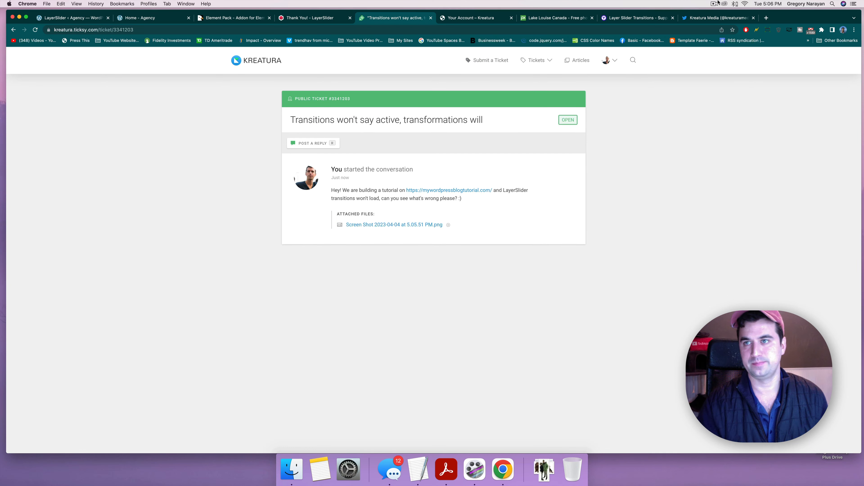
click(718, 2)
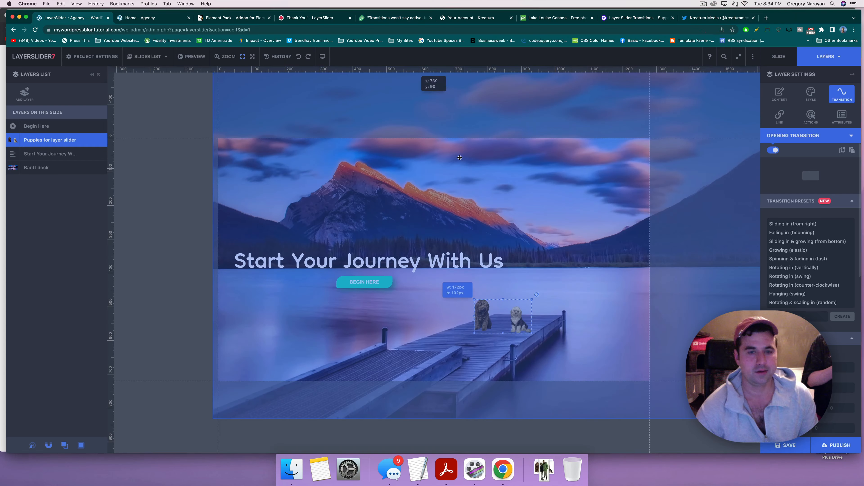
Step: Save the puppies slide, check its Slide and Layers settings, and show the project's slides list
click(786, 448)
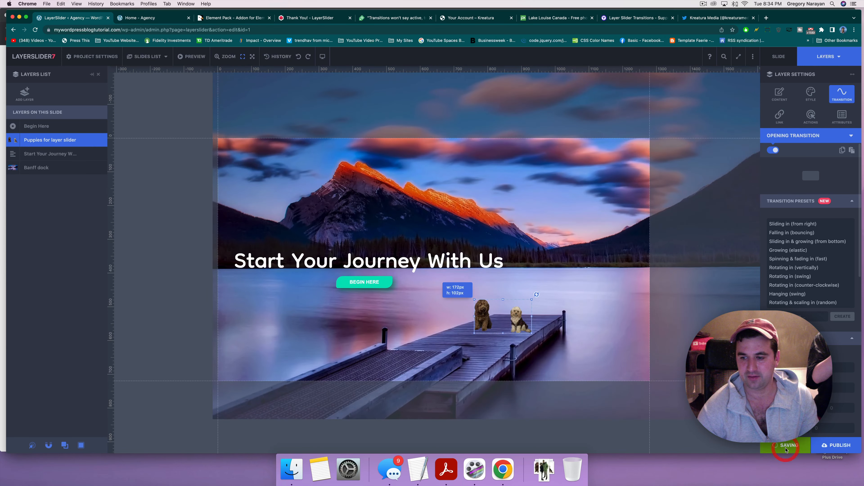
mouse_move(834, 447)
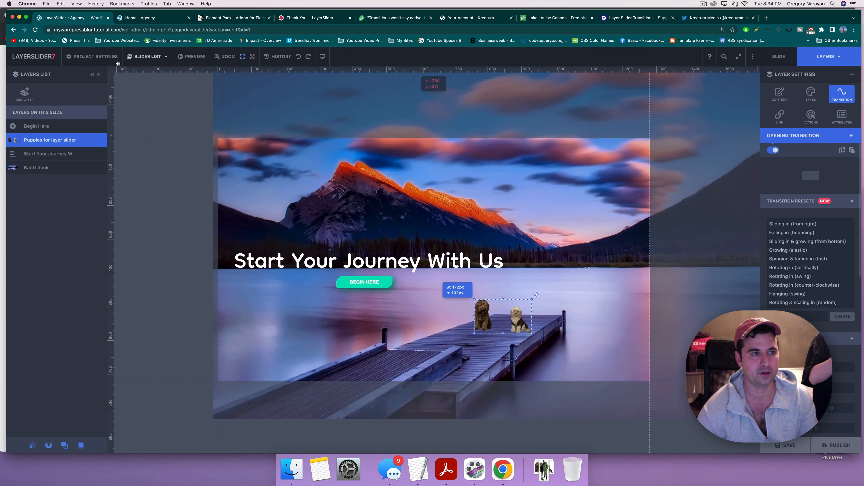
mouse_move(24, 83)
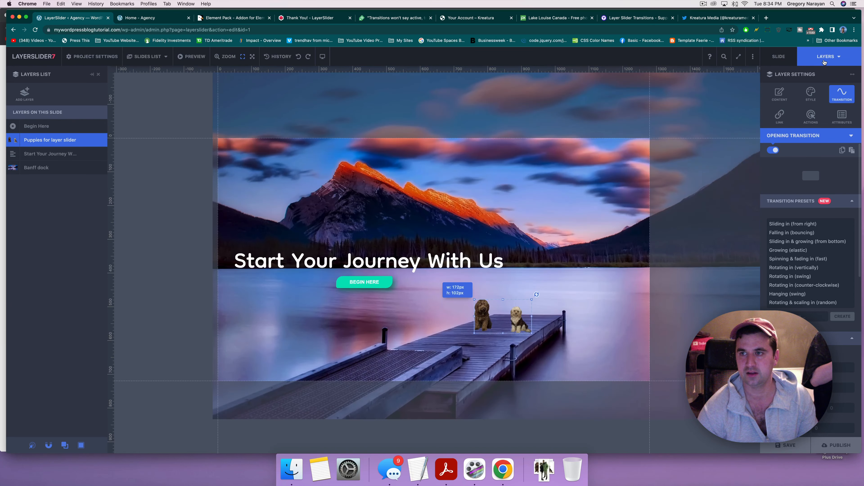
click(778, 58)
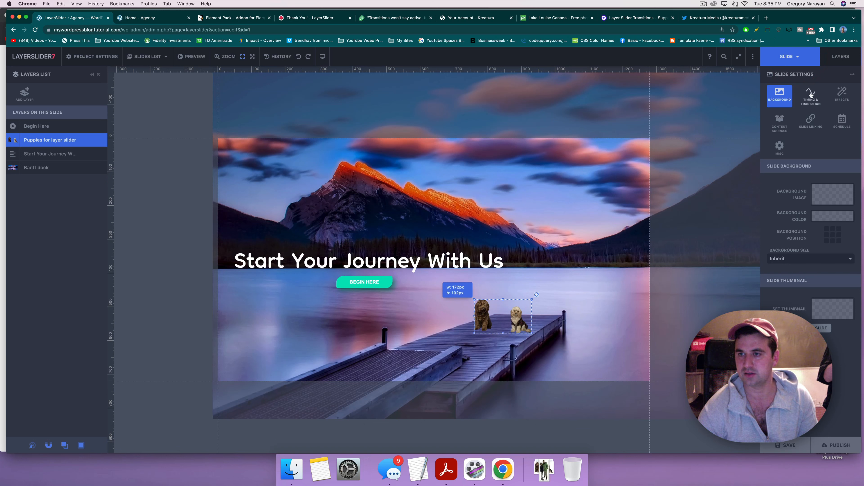
click(837, 65)
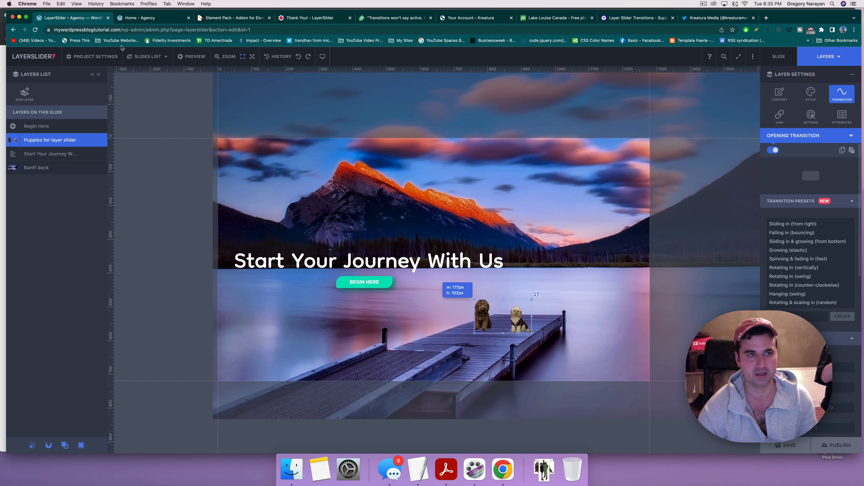
click(165, 58)
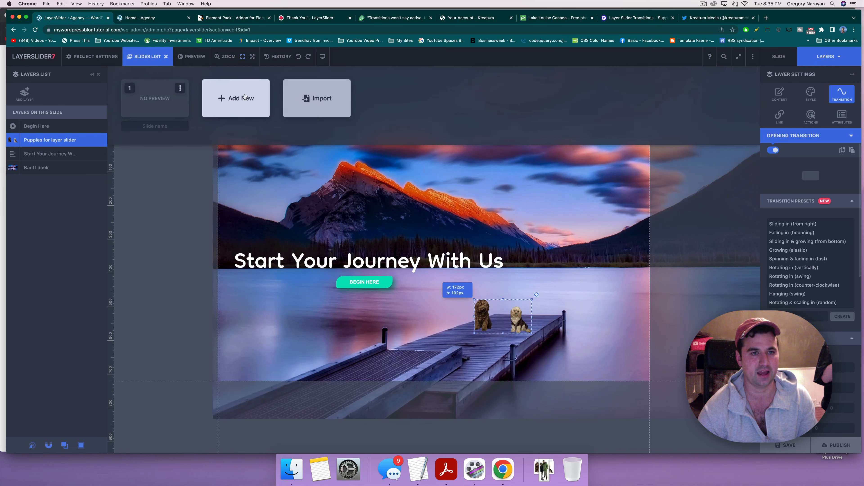
Step: Add a second slide and insert the 'Banff cabin scaled' photo from the Media Library as an image layer
click(233, 102)
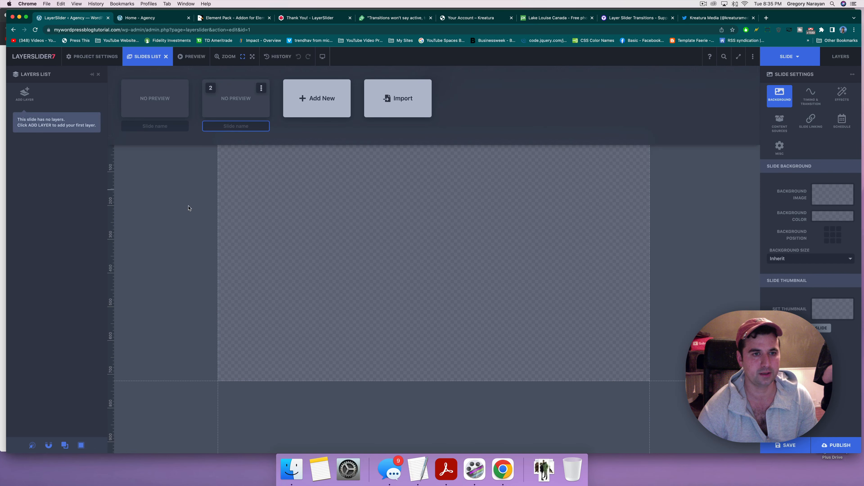
click(24, 95)
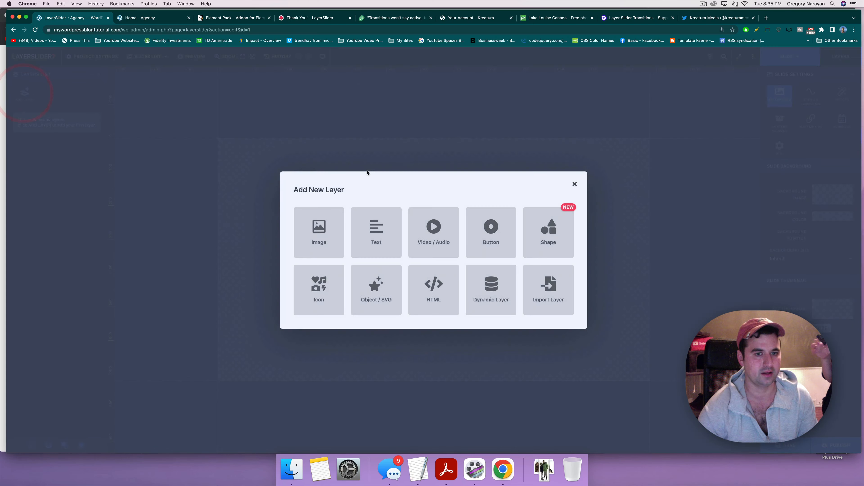
click(327, 231)
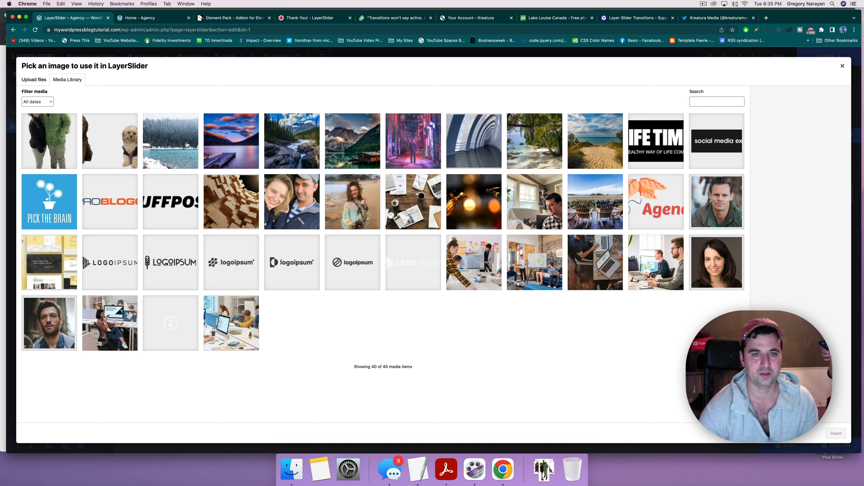
click(159, 140)
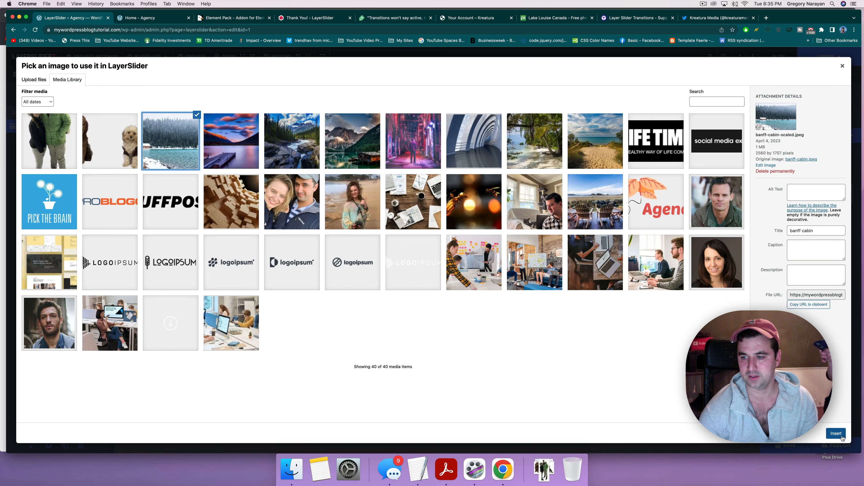
click(836, 433)
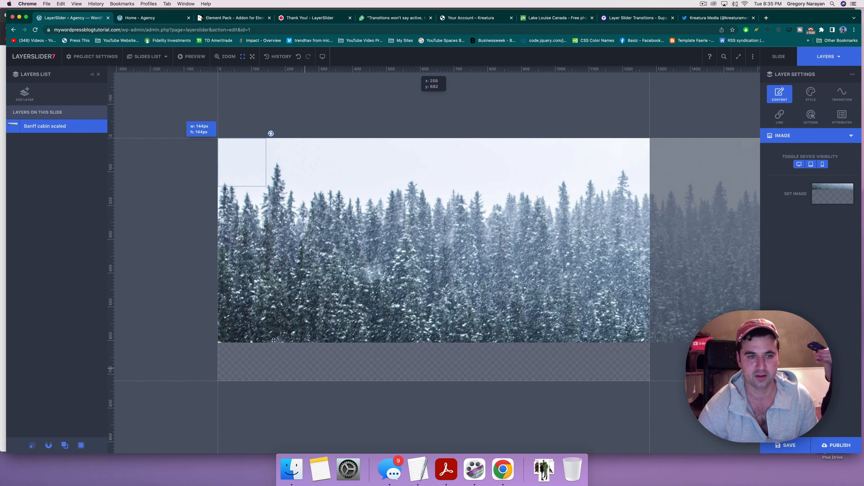
Step: Move and resize the Banff cabin image to about 1311×874 px so it covers the slide
drag(298, 195, 415, 235)
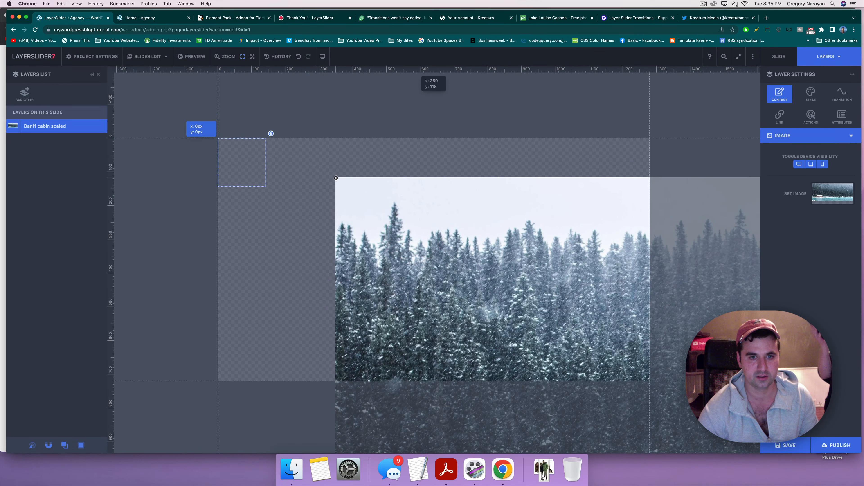
mouse_move(359, 191)
mouse_down()
mouse_move(391, 205)
mouse_move(274, 165)
mouse_move(171, 168)
mouse_move(379, 232)
mouse_up()
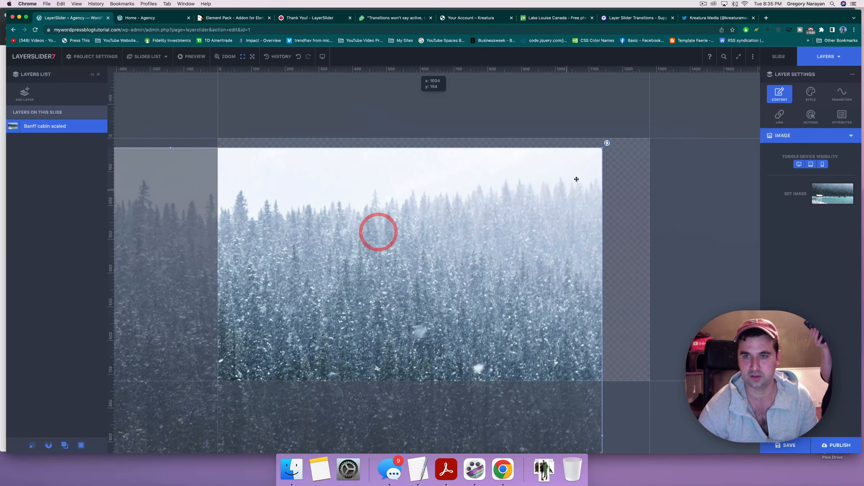
drag(603, 147, 312, 322)
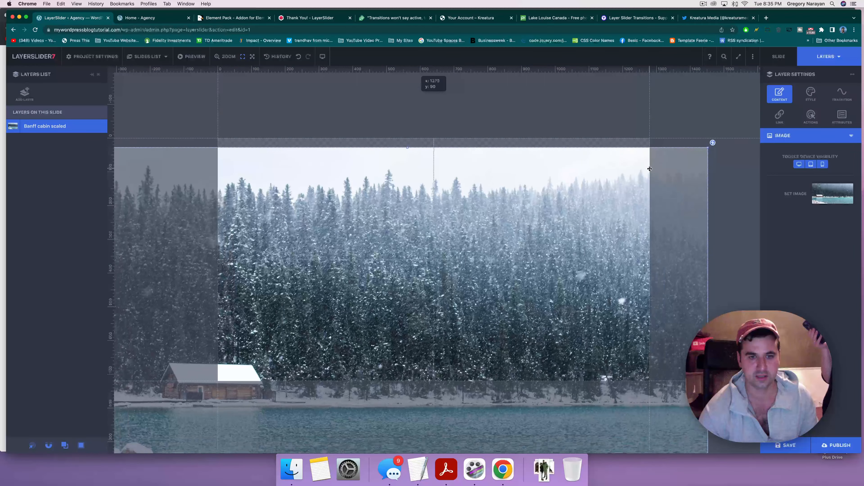
click(648, 168)
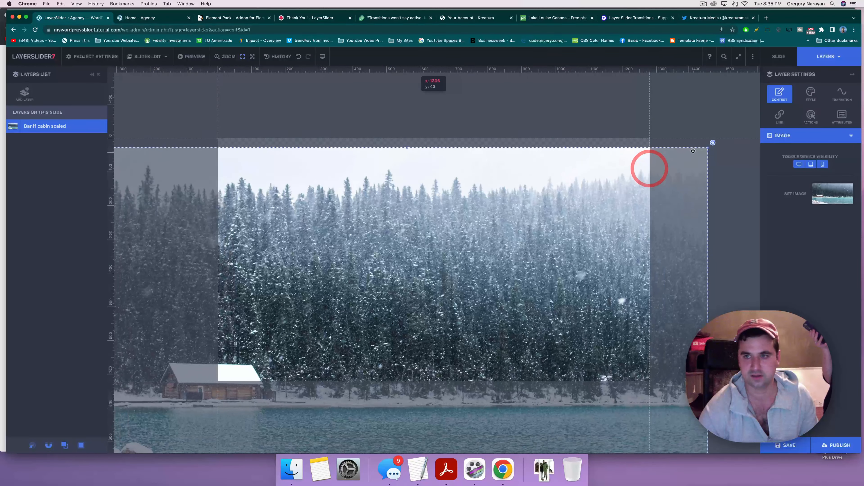
drag(708, 146, 510, 168)
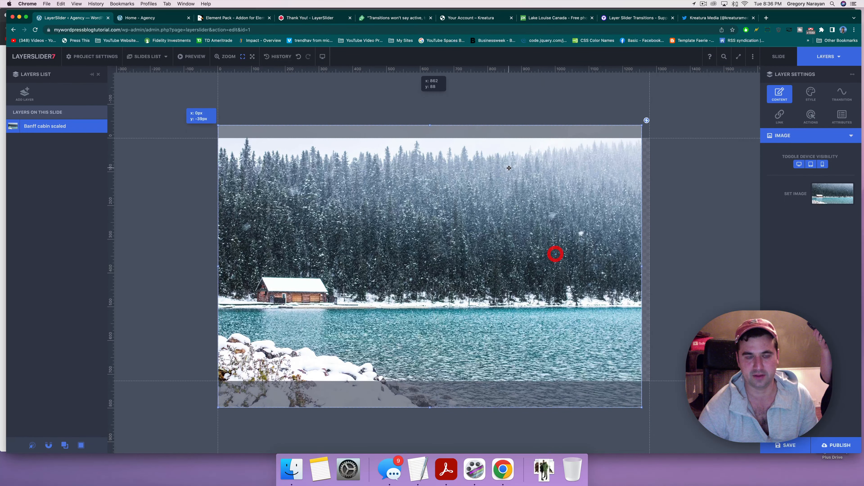
drag(641, 407, 660, 419)
drag(500, 318, 497, 302)
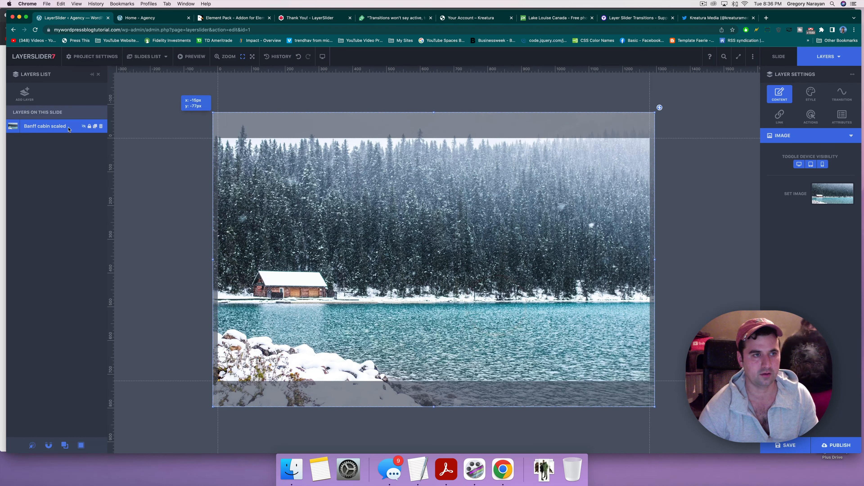
click(24, 95)
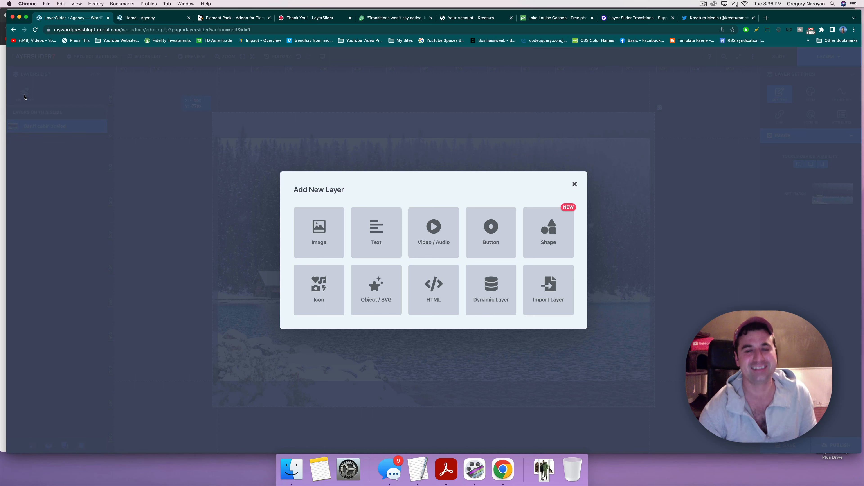
Step: Insert the couple photo as an image layer and shrink it with the corner handle
click(317, 241)
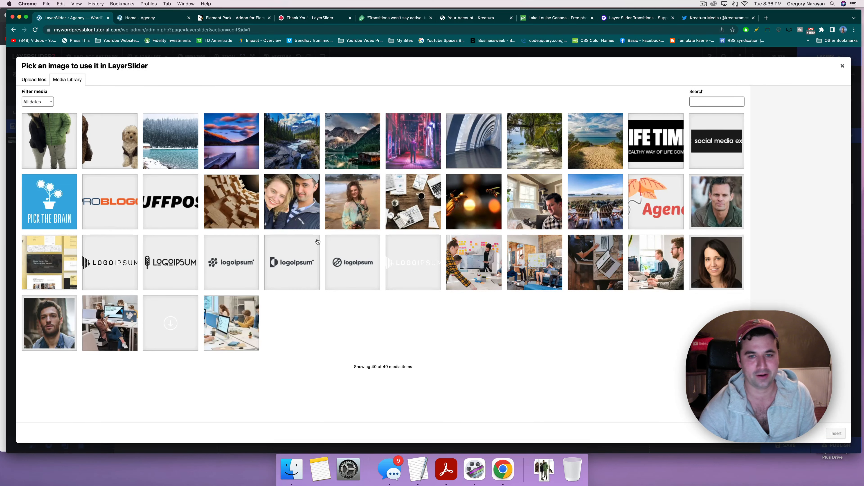
click(68, 137)
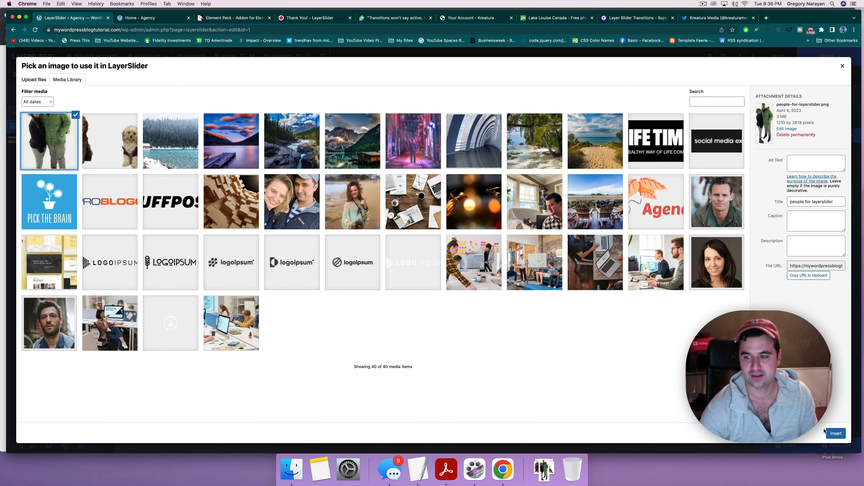
click(836, 433)
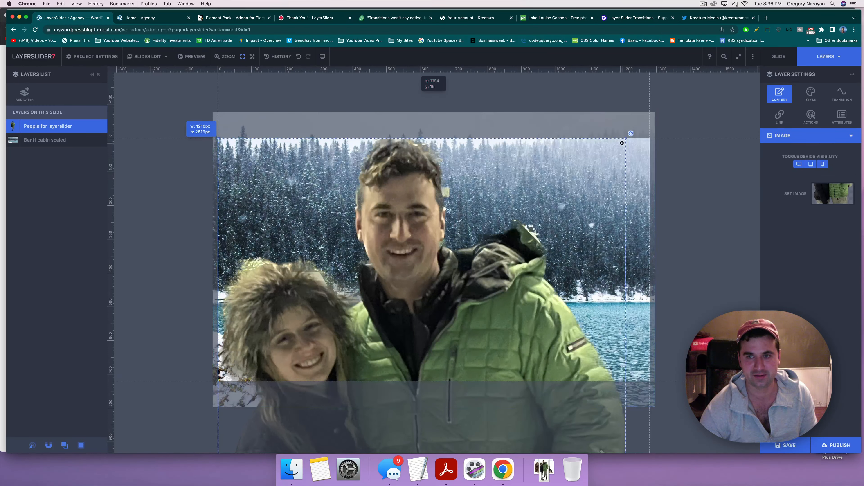
drag(627, 137, 364, 413)
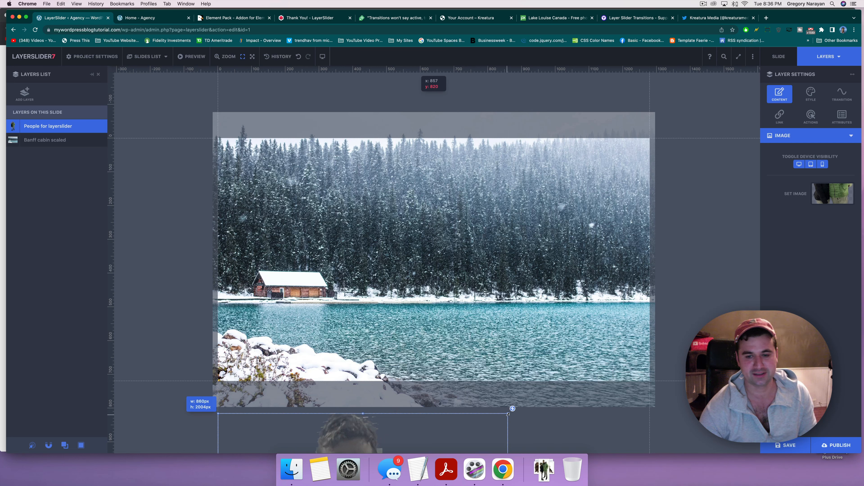
Step: Position the small couple on the snowy shore in front of the cabin
drag(453, 446, 357, 294)
mouse_move(337, 321)
mouse_down()
mouse_move(305, 310)
mouse_move(336, 314)
mouse_up()
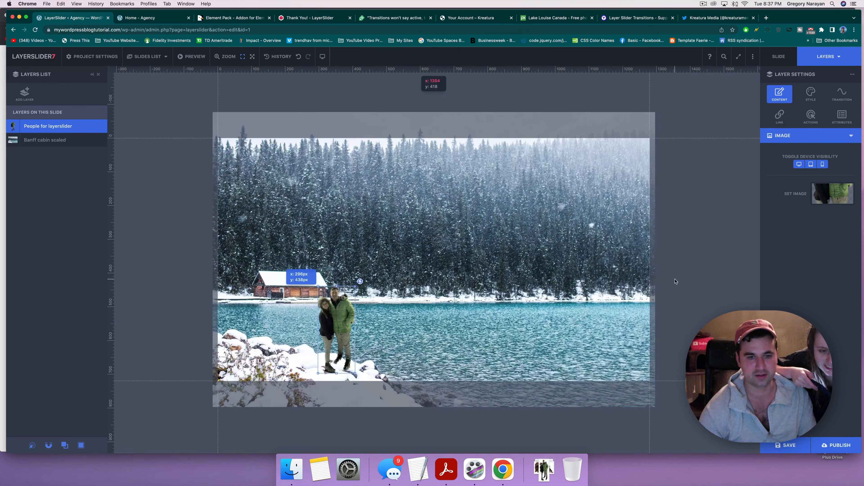
click(671, 278)
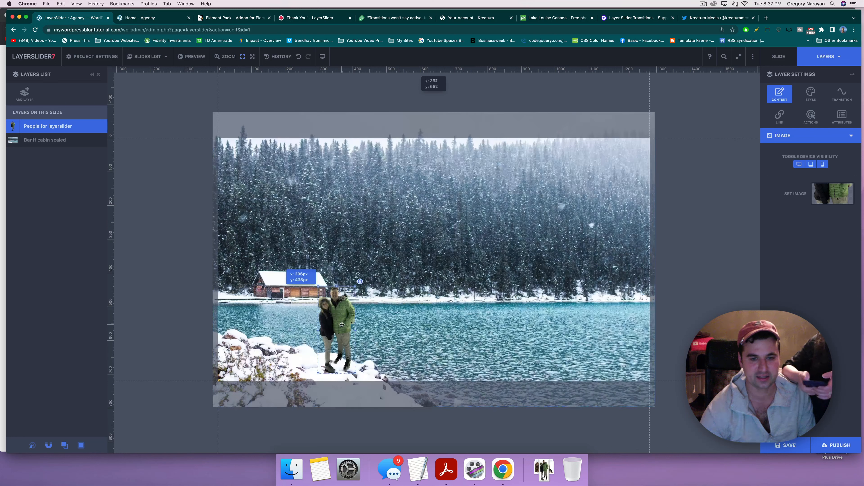
drag(341, 325, 364, 326)
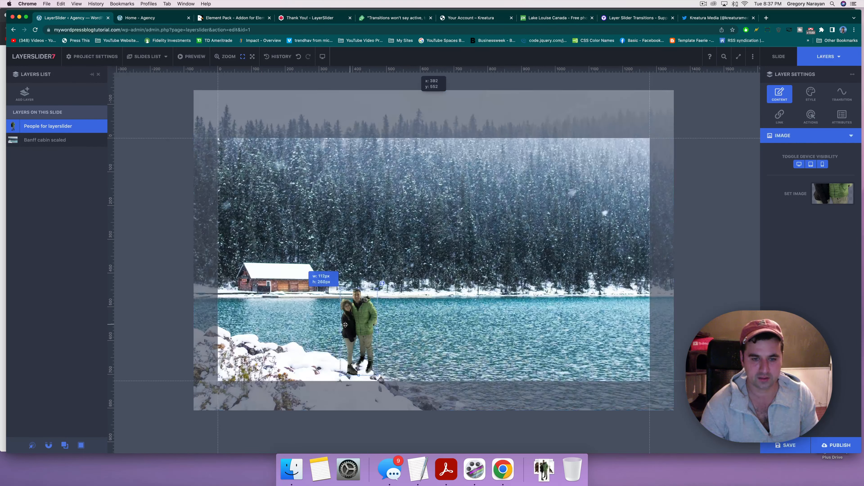
drag(420, 319, 426, 301)
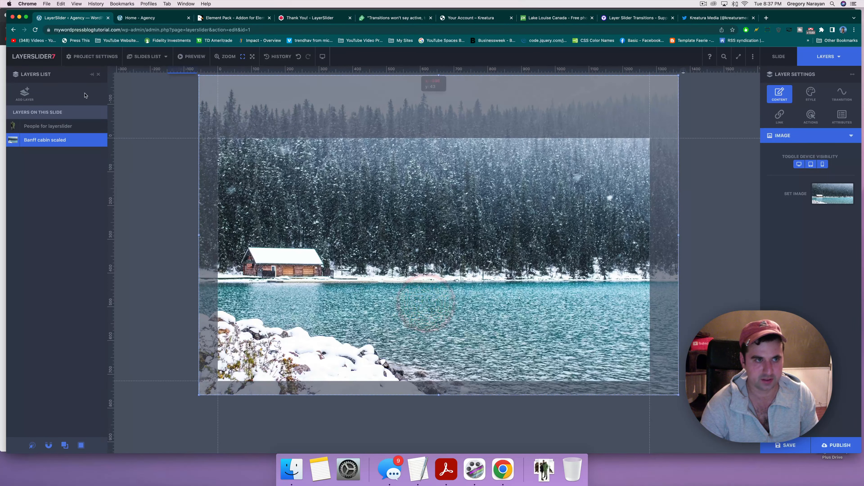
click(63, 127)
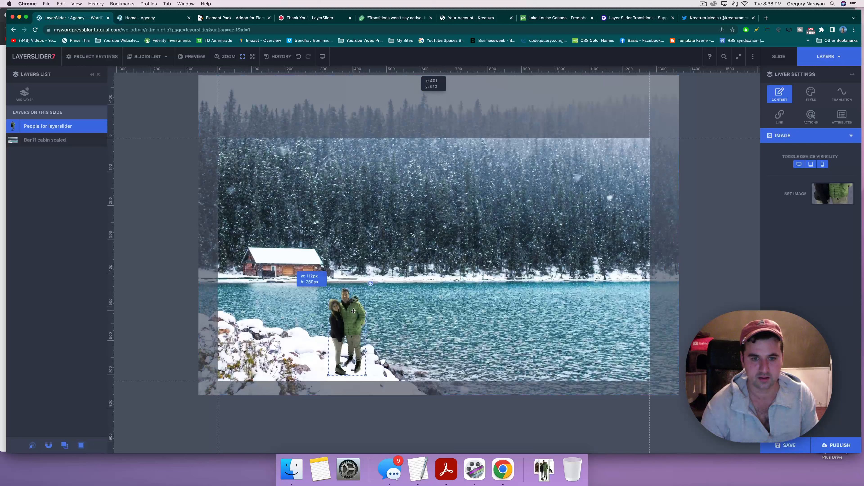
drag(354, 312, 360, 308)
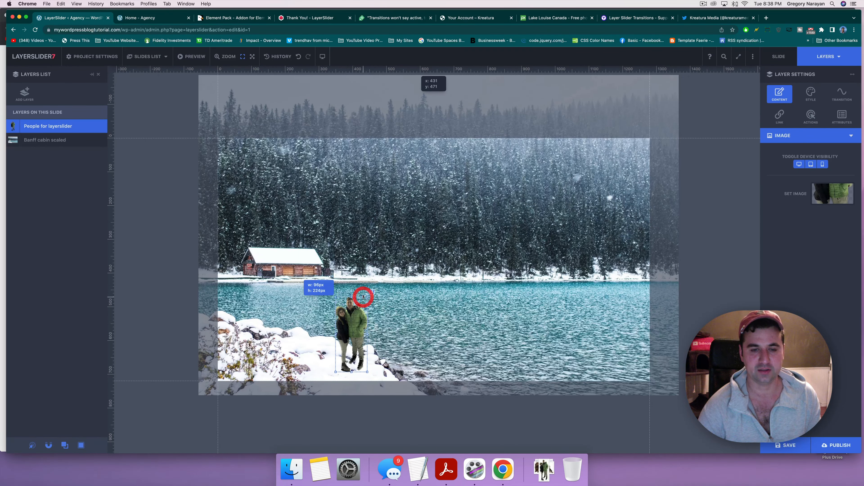
drag(349, 329, 345, 326)
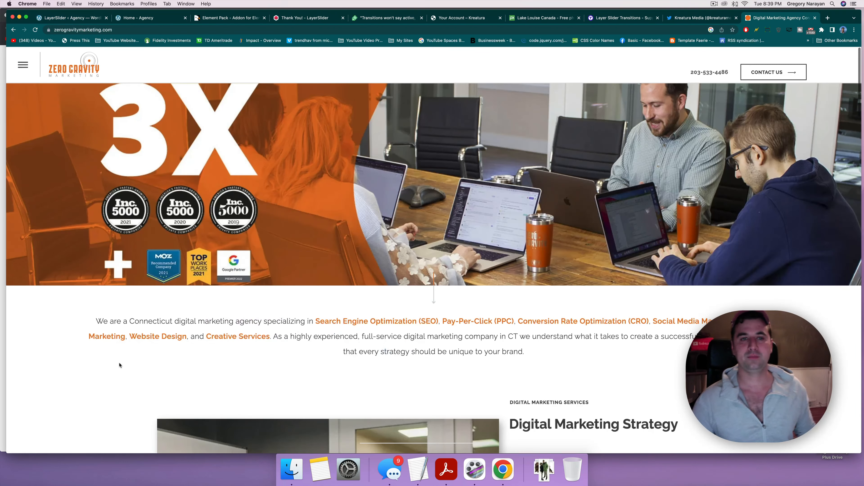
Step: Scroll the Zero Gravity agency page, then go back to the LayerSlider < Agency tab
scroll(251, 235, down, 15)
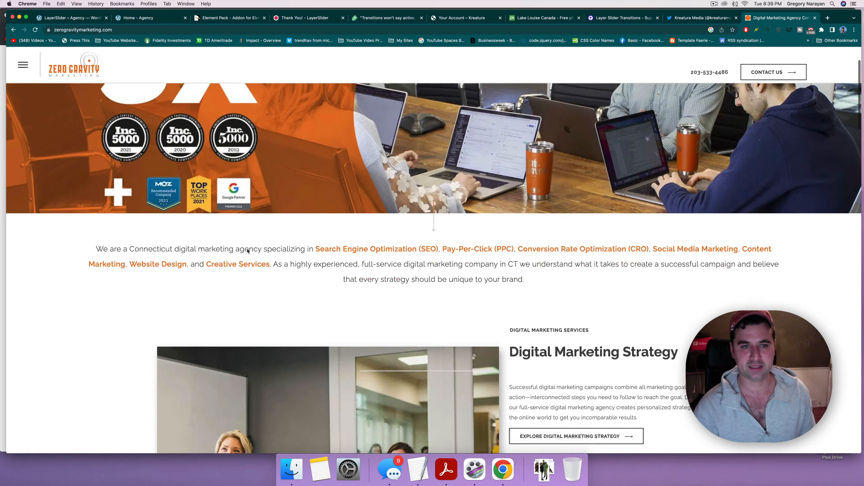
scroll(299, 173, down, 20)
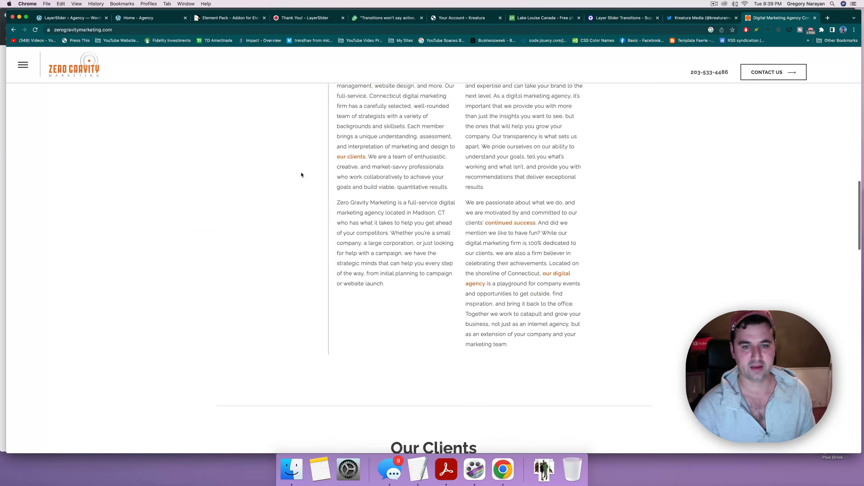
scroll(302, 175, down, 20)
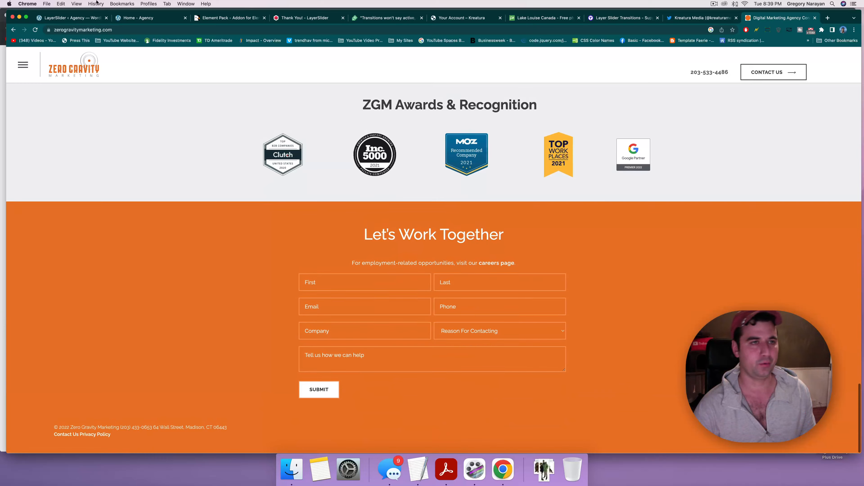
click(146, 19)
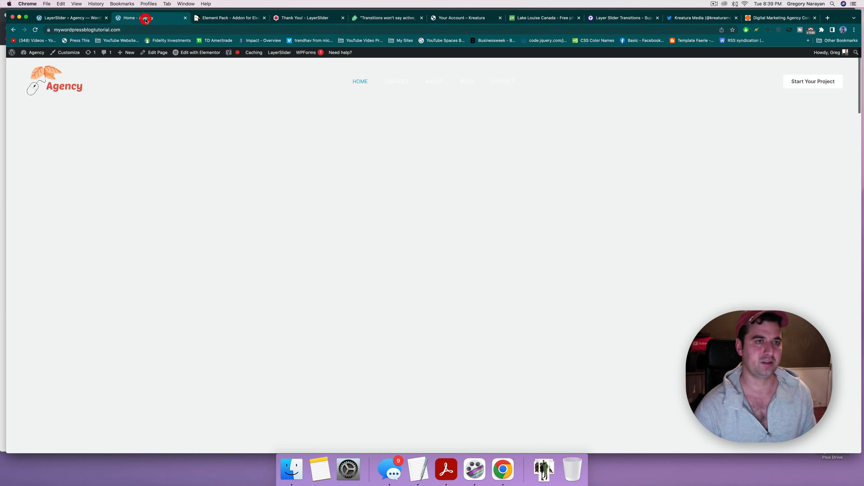
click(90, 19)
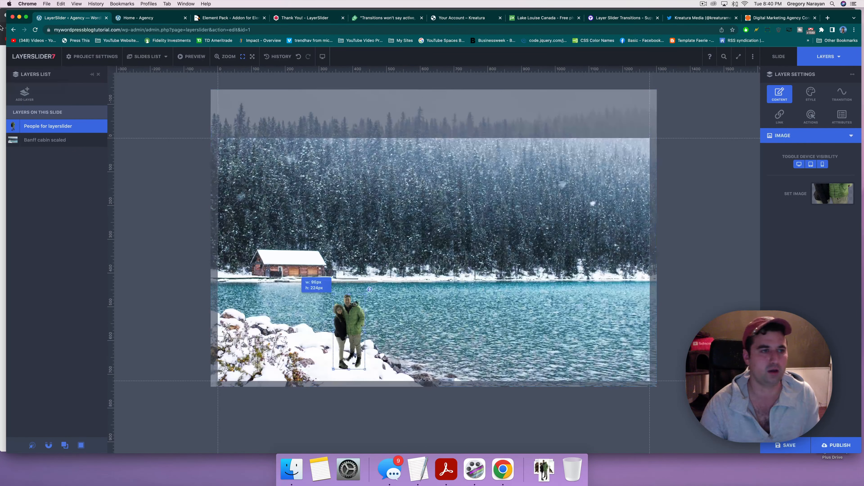
Step: Add a default Text layer and place it at 557×340 px, just above the cabin
click(24, 93)
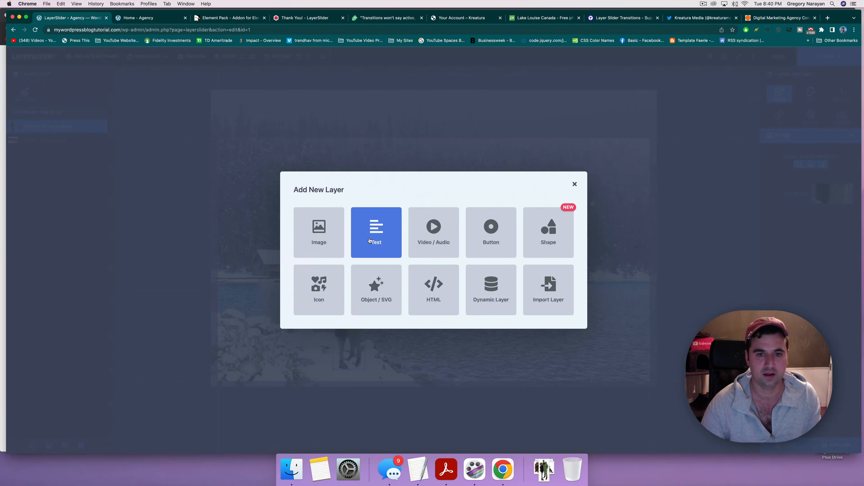
click(370, 240)
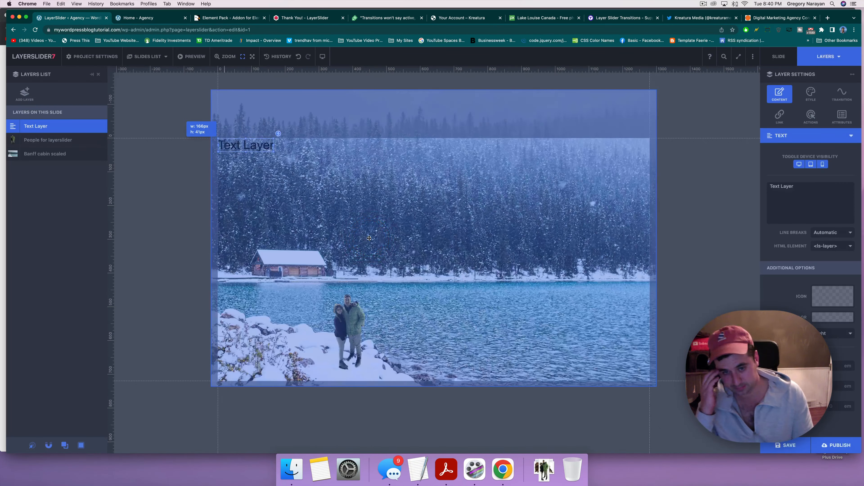
drag(242, 156, 417, 239)
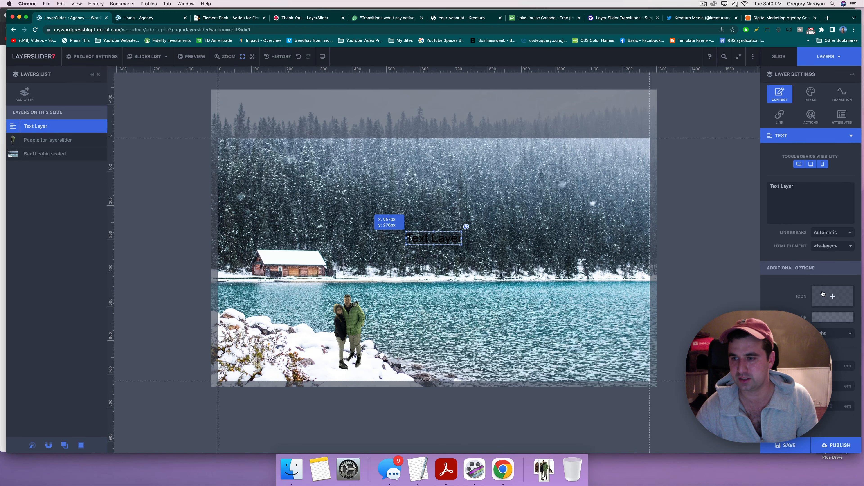
click(799, 187)
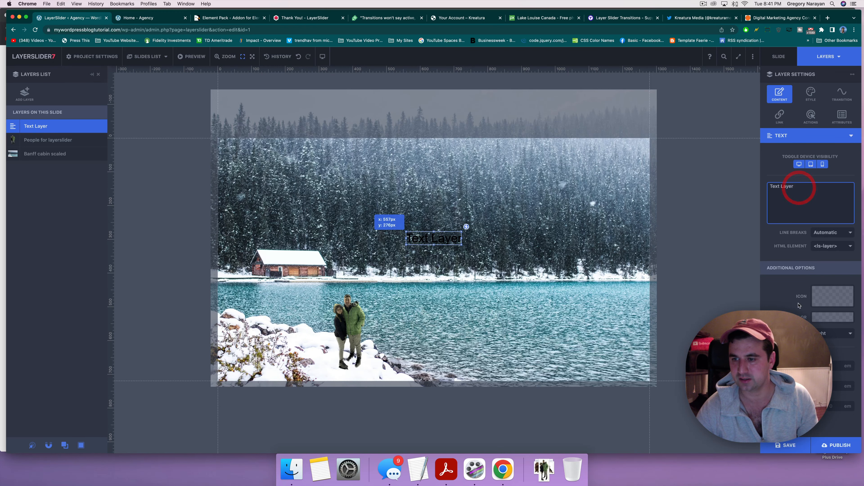
click(443, 244)
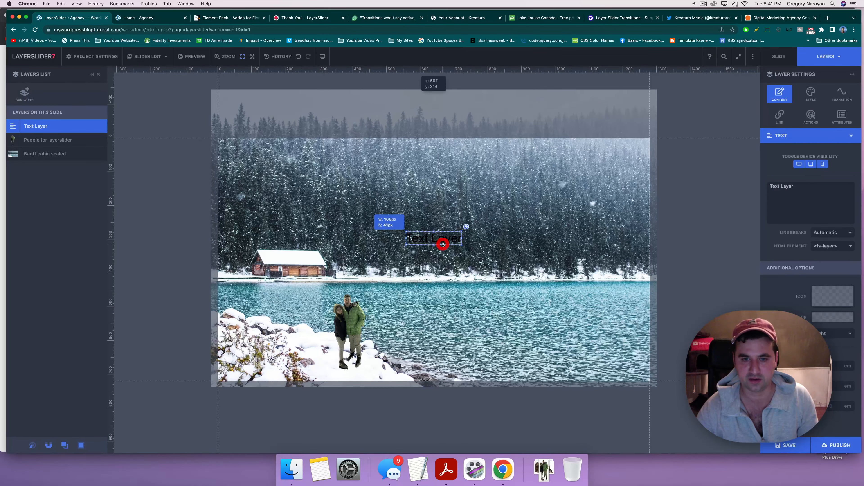
drag(442, 239, 442, 260)
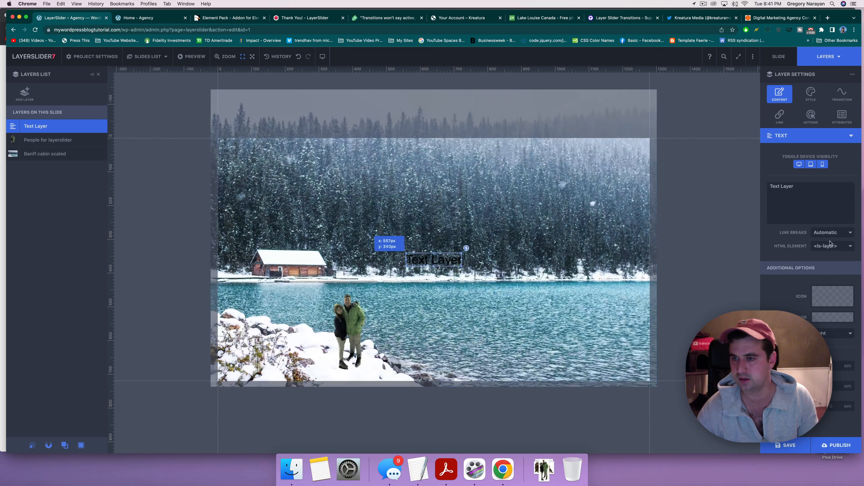
click(811, 92)
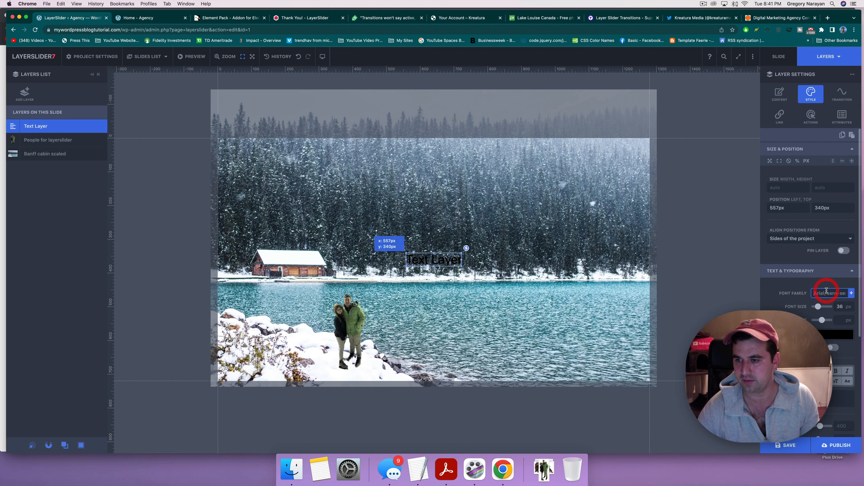
Step: Set the text layer's font to Google's Mynerve and enlarge it to 126 px
click(844, 293)
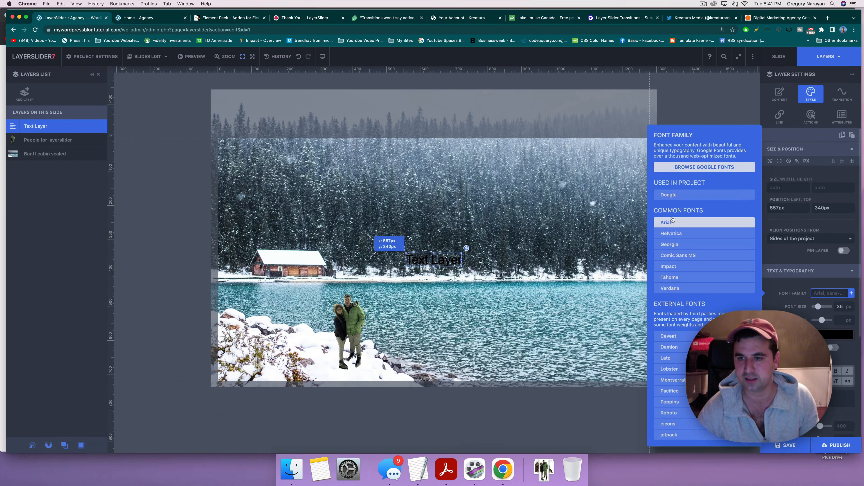
click(685, 167)
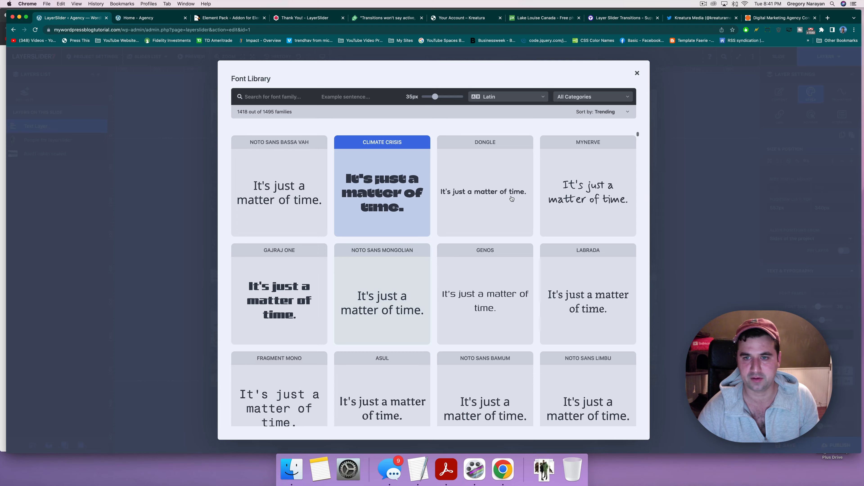
click(630, 197)
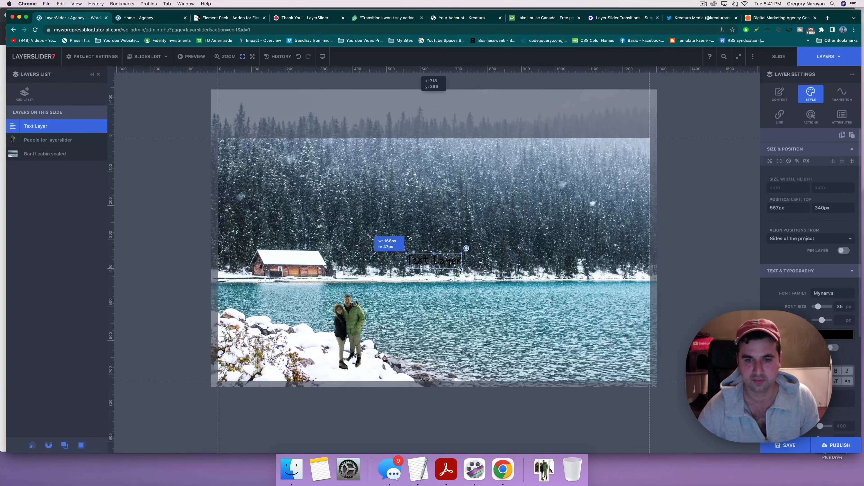
drag(481, 277, 448, 262)
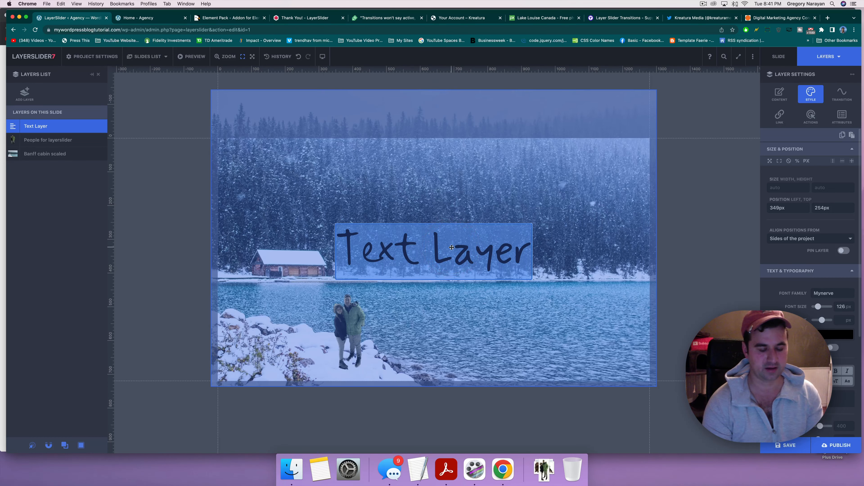
Step: Replace the text layer's wording with 'Read Our Story'
double_click(452, 248)
text(T)
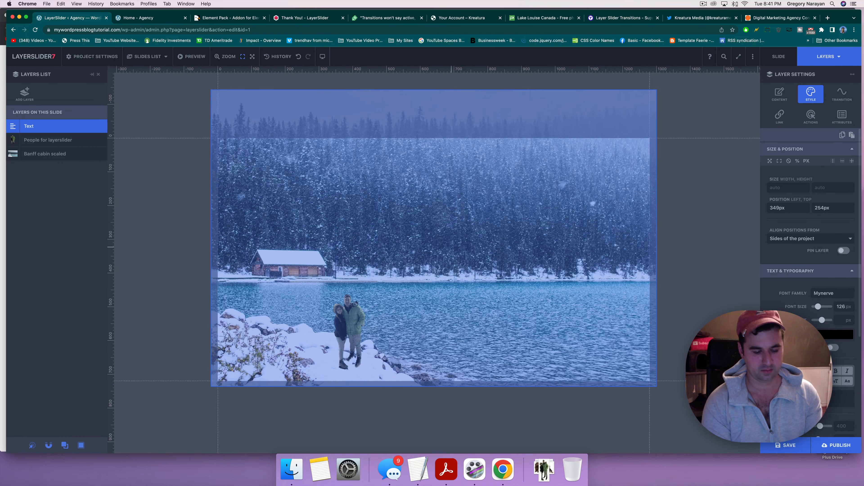
text(Read Ou)
text(r Str)
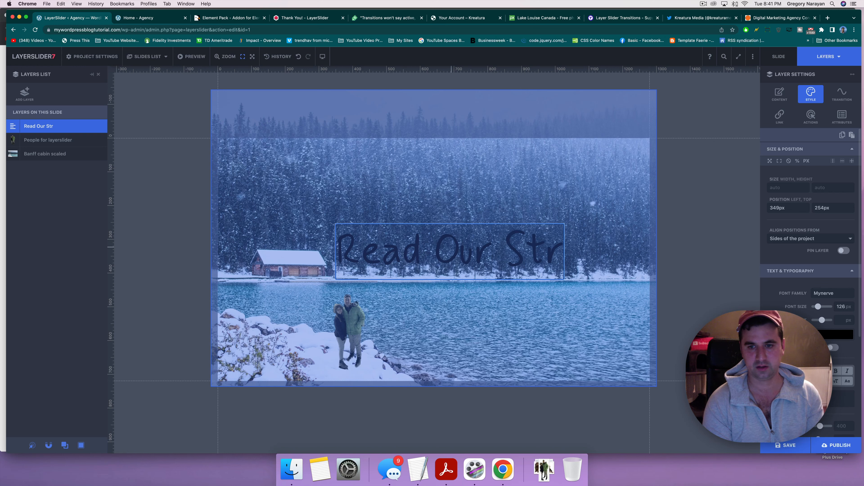
key(BackSpace)
text(ory)
click(408, 256)
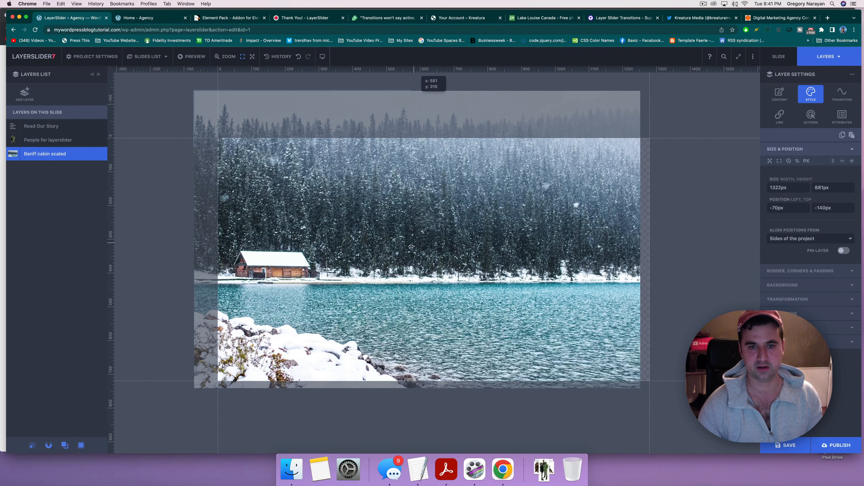
Step: Move the headline left and up to 235×278 px, over the cabin roofline
drag(411, 247, 430, 252)
click(62, 126)
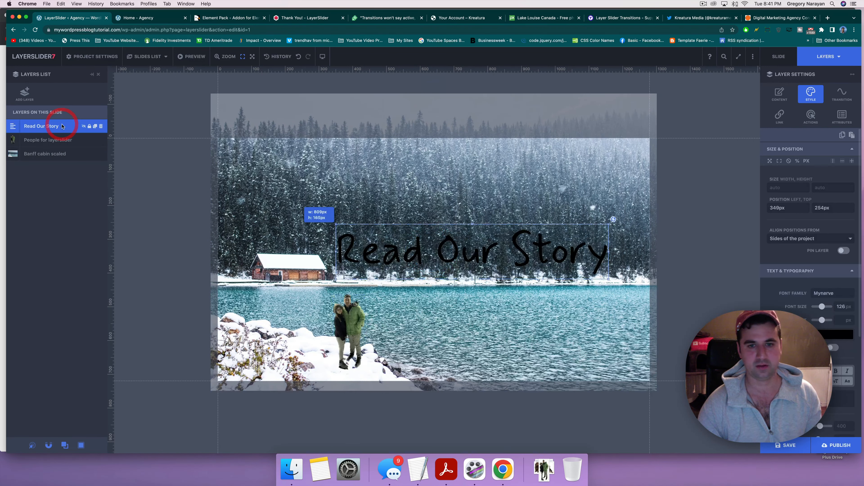
drag(441, 249, 406, 250)
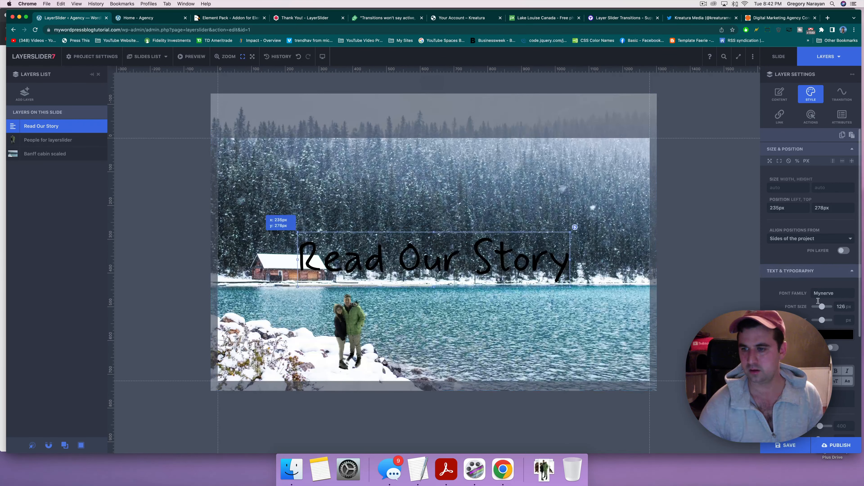
drag(574, 286, 574, 286)
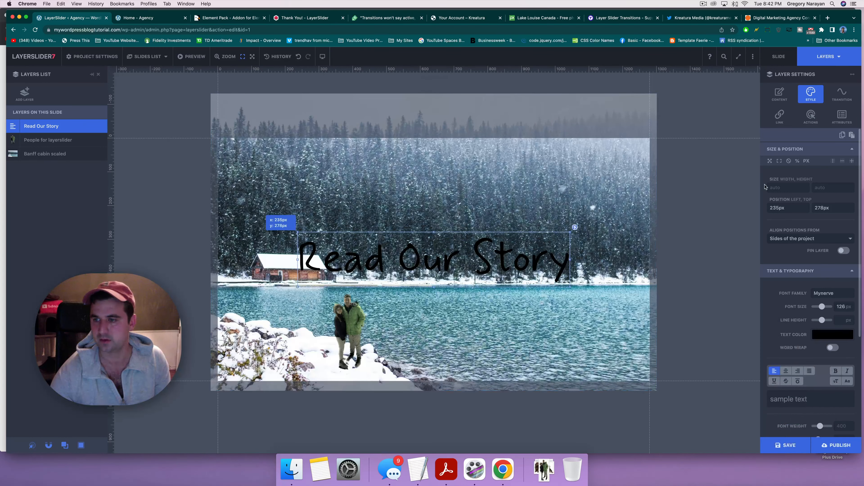
Step: Try blue shades and transparency in the headline's text colour picker
click(832, 335)
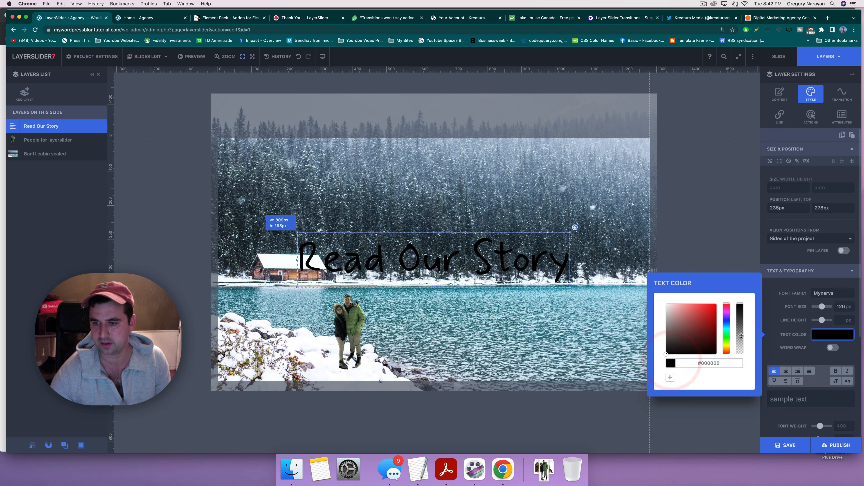
click(741, 335)
click(673, 349)
click(598, 247)
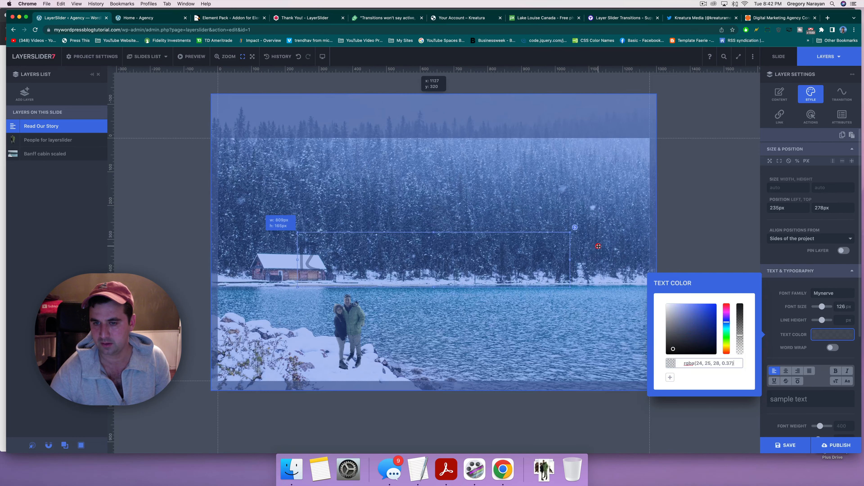
click(419, 266)
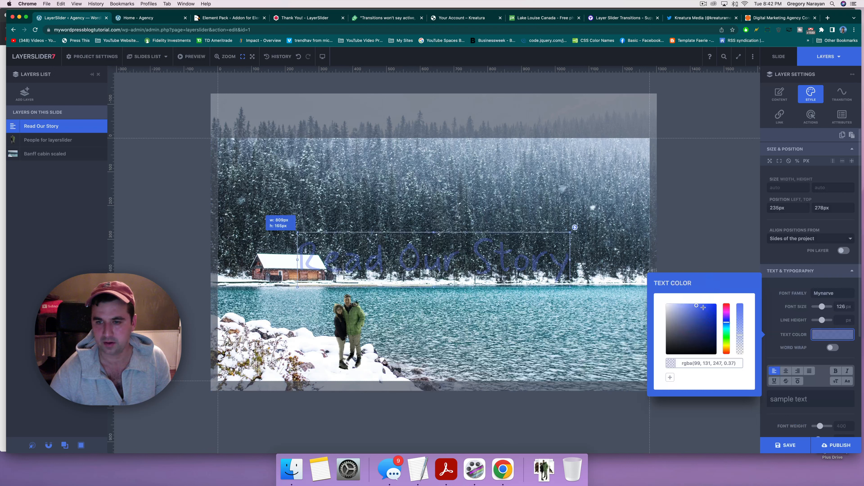
click(696, 314)
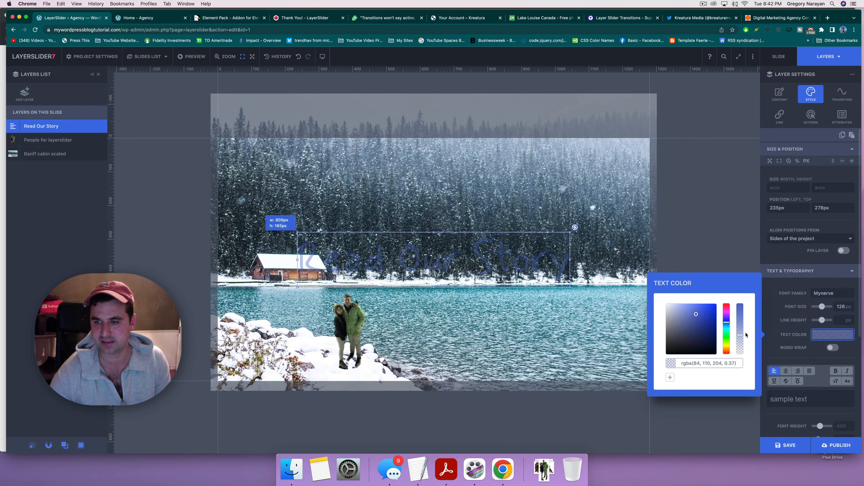
drag(739, 335, 736, 300)
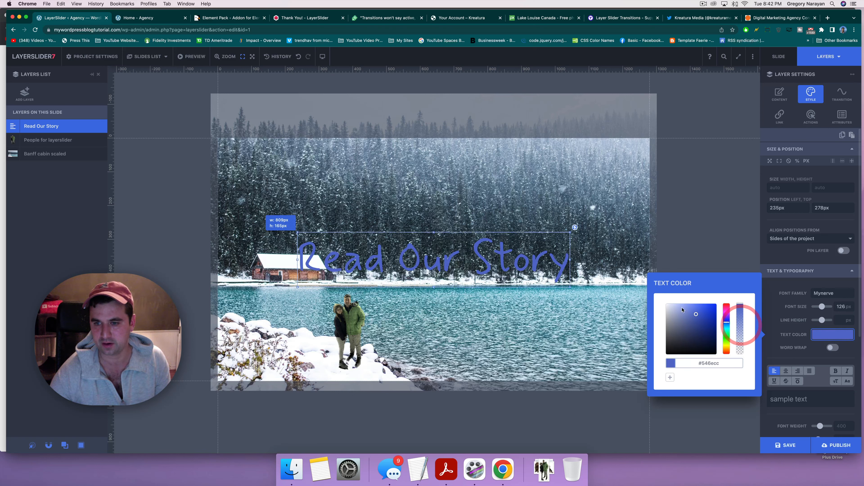
Step: Settle the headline colour on teal and raise it to 235×176 px above the cabin
click(726, 345)
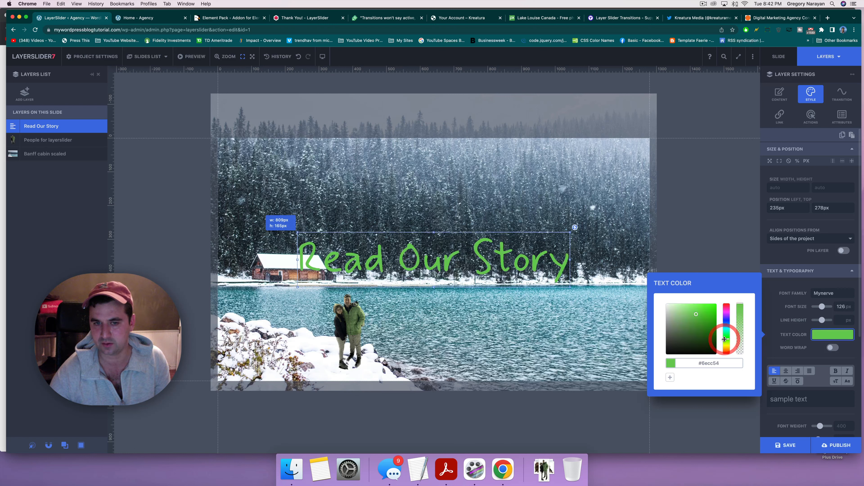
drag(726, 345, 727, 347)
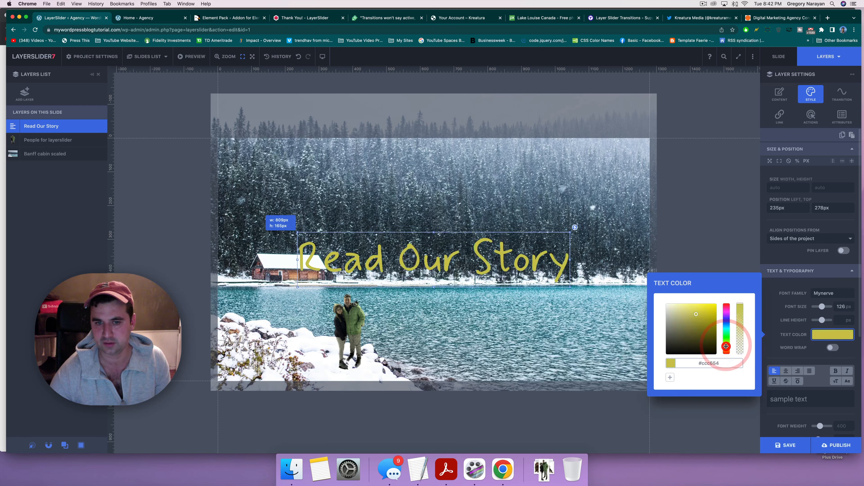
click(727, 349)
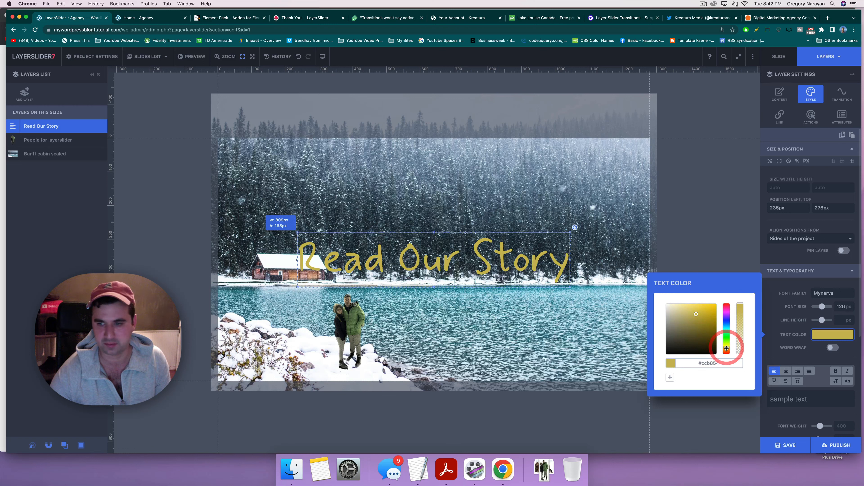
click(726, 349)
click(726, 335)
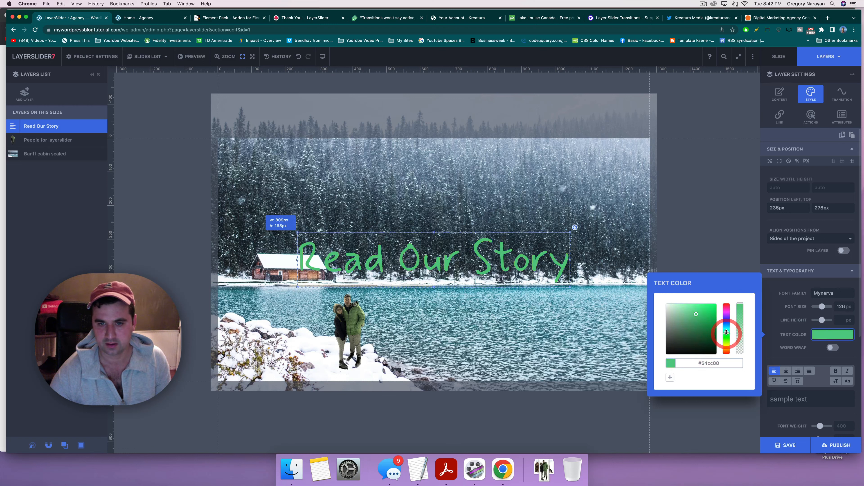
click(727, 330)
click(727, 323)
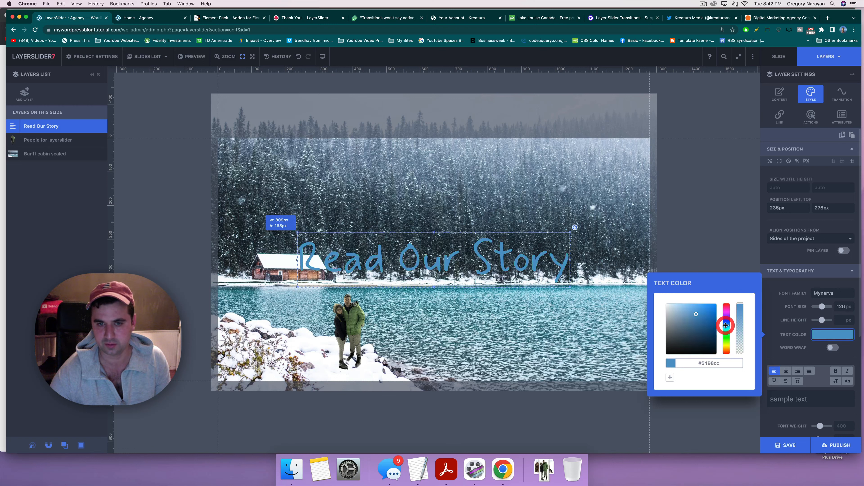
click(727, 326)
click(424, 259)
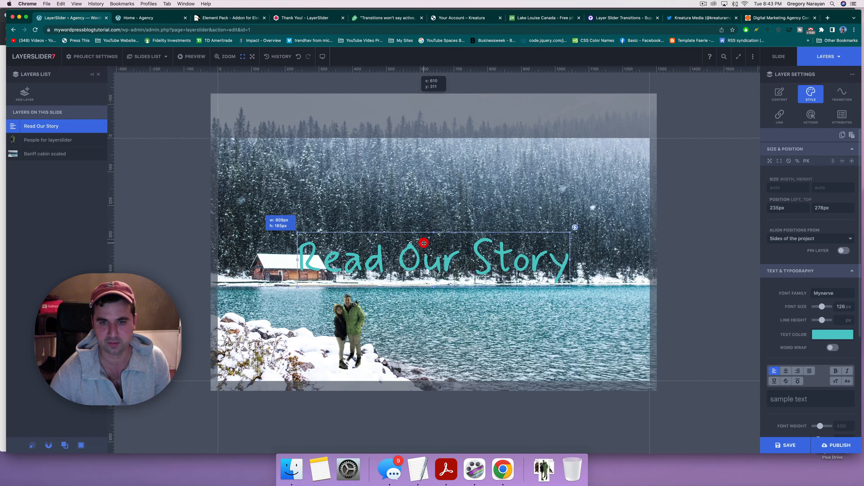
drag(424, 259, 424, 224)
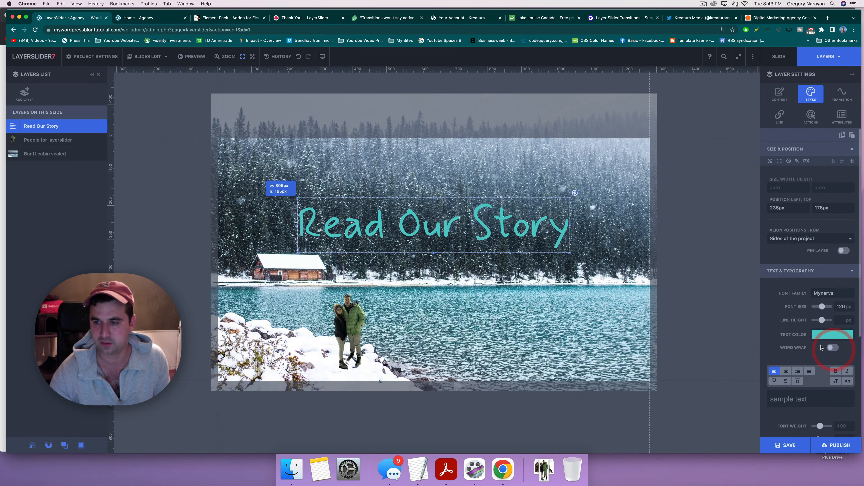
Step: Give the headline a #080303 text shadow: horizontal 0, vertical 5, blur 0
scroll(821, 347, down, 2)
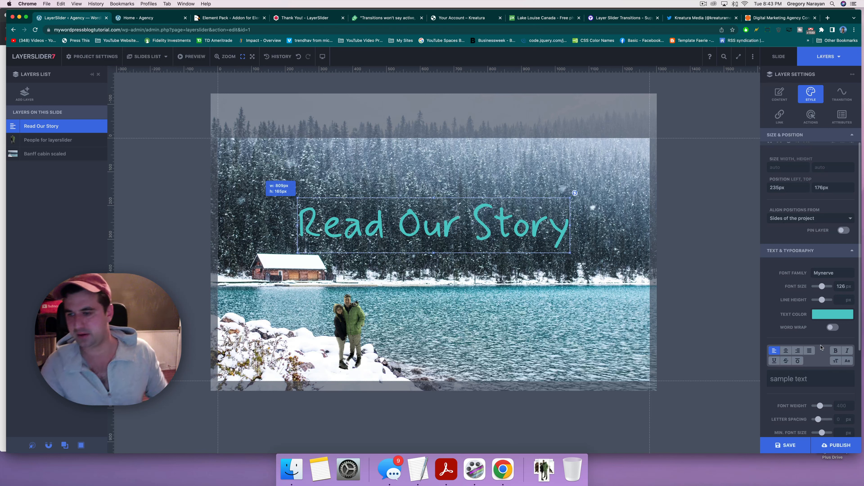
scroll(822, 347, down, 6)
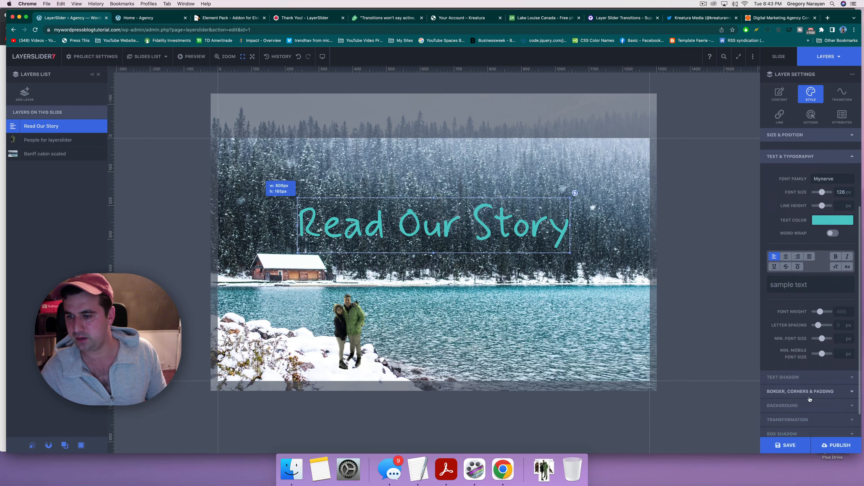
scroll(810, 398, down, 1)
click(808, 362)
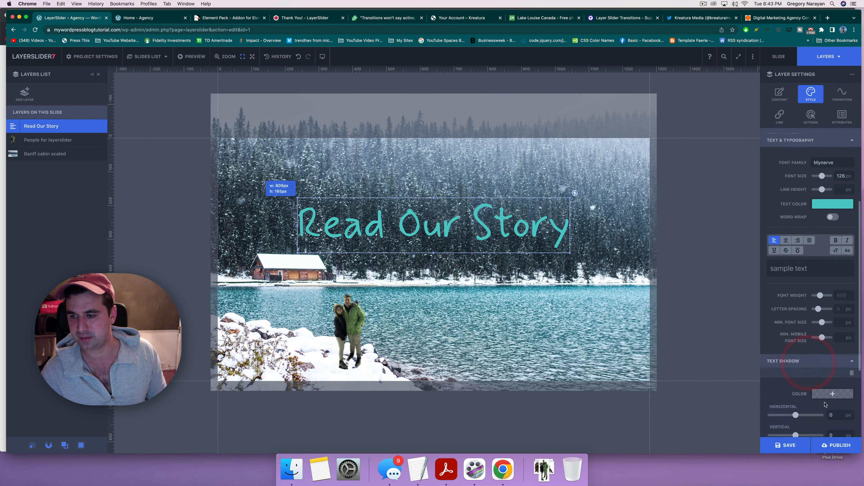
scroll(825, 404, down, 6)
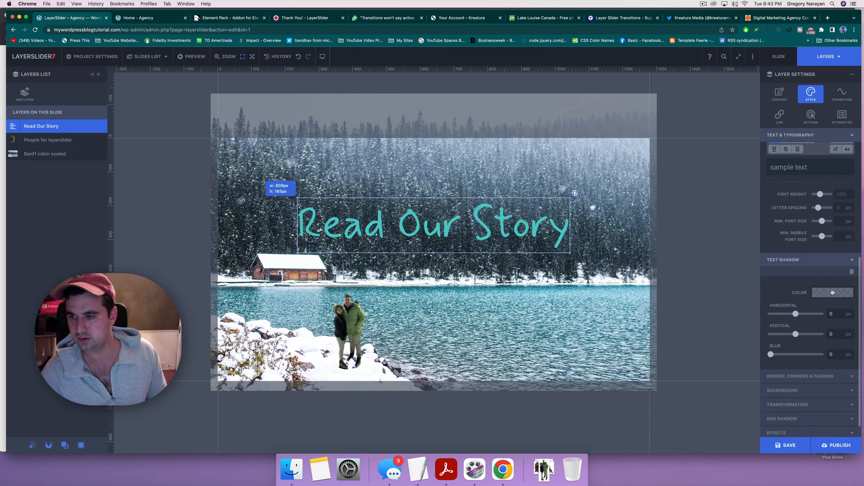
click(825, 292)
drag(714, 311, 700, 311)
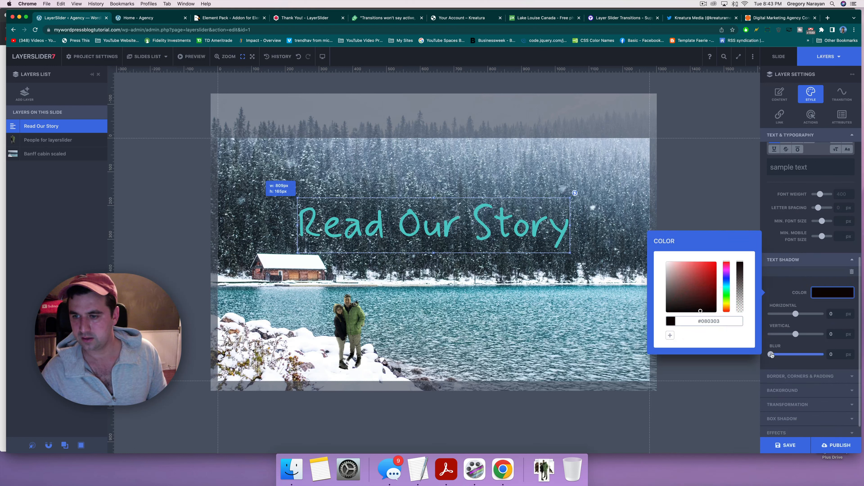
drag(771, 355, 788, 355)
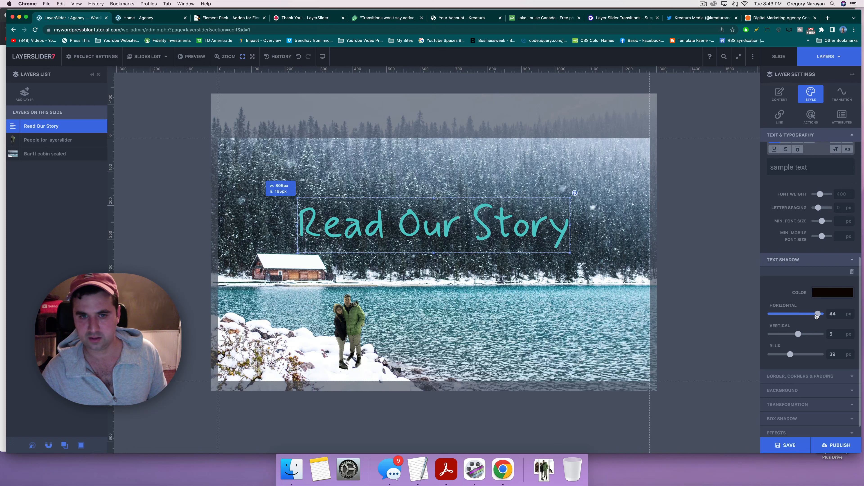
drag(817, 314, 766, 317)
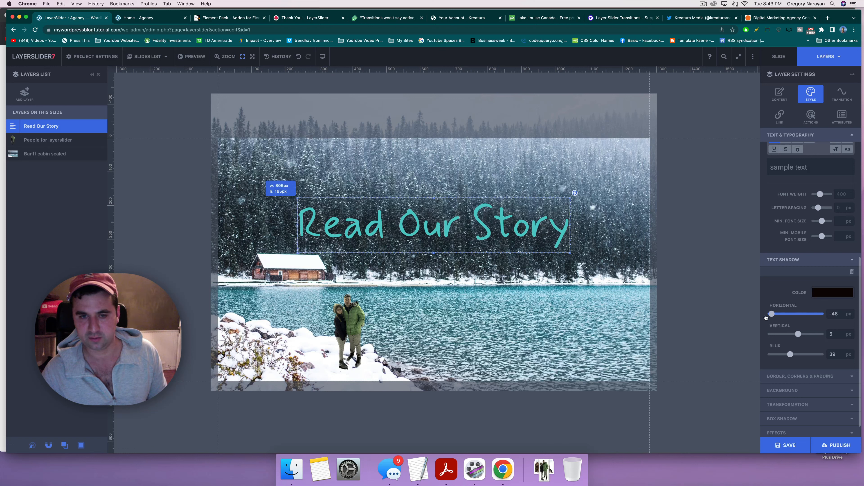
click(787, 314)
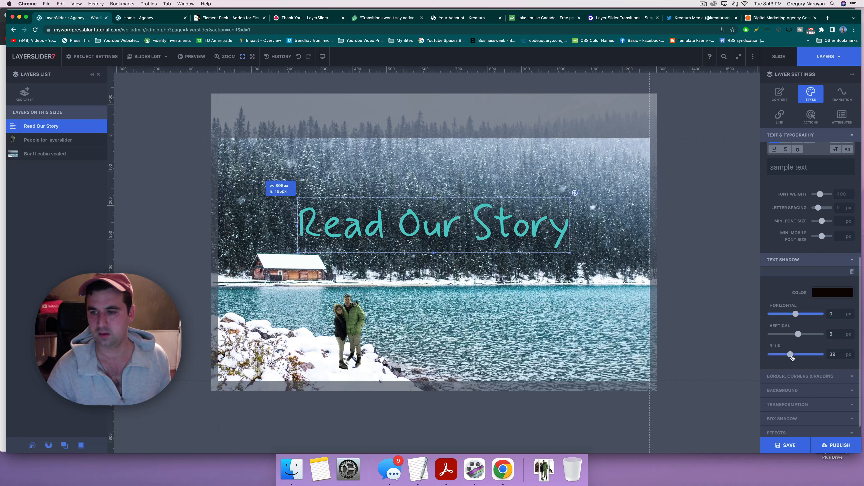
drag(788, 356, 770, 354)
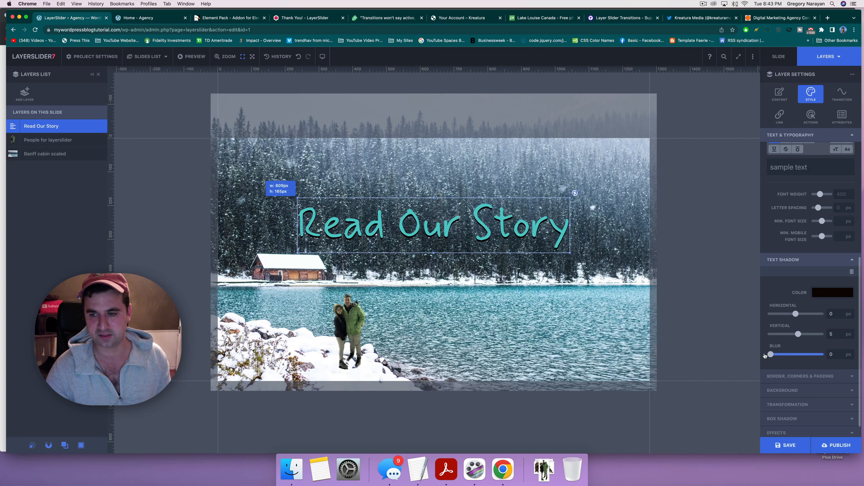
drag(786, 355, 757, 369)
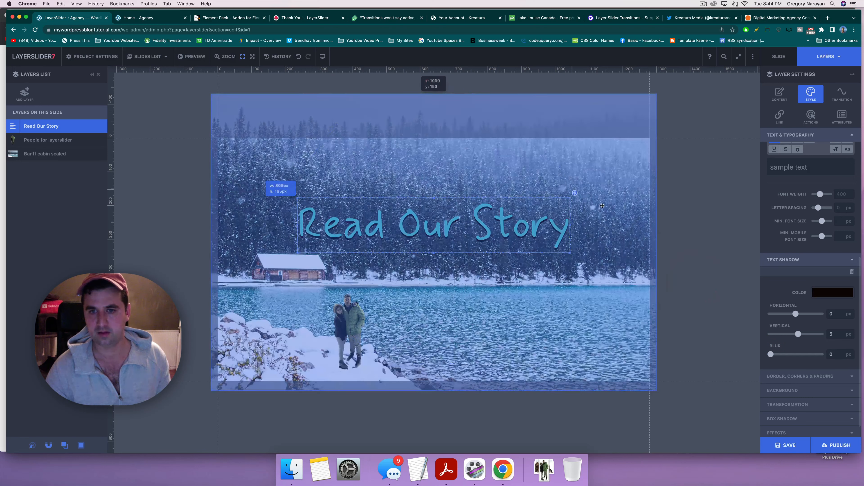
Step: Expand and collapse the headline's advanced settings, then bring up the Add New Layer chooser
scroll(787, 392, down, 2)
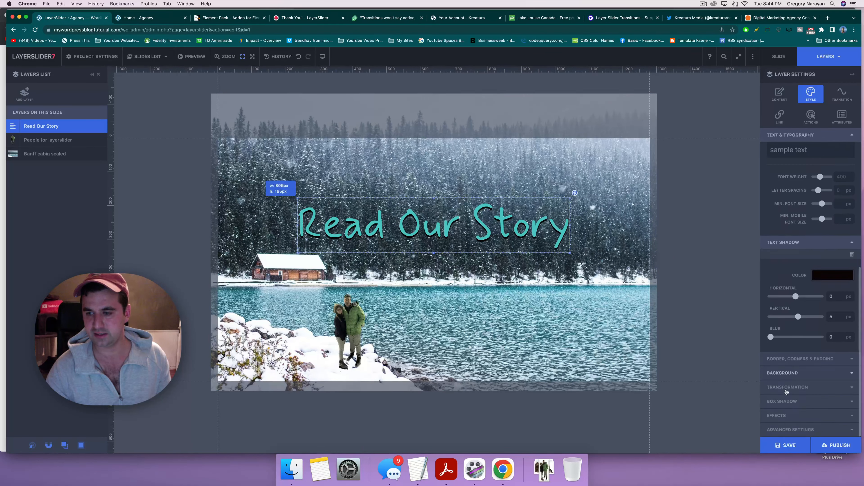
click(779, 429)
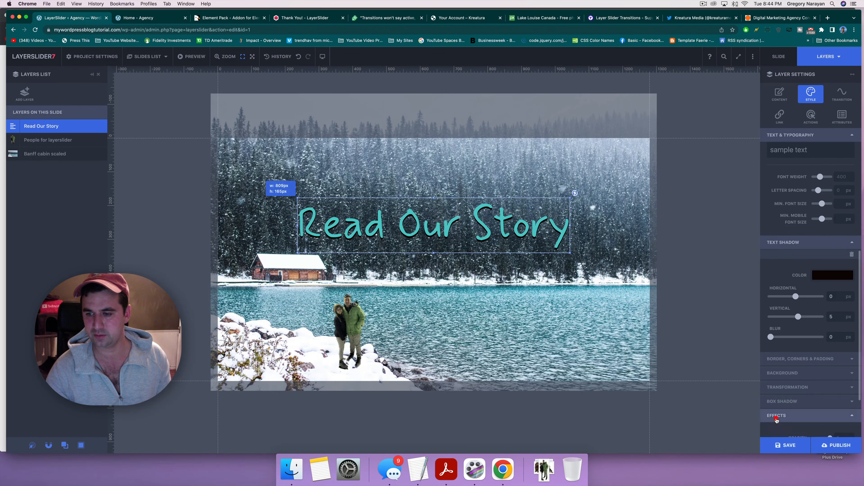
click(772, 356)
click(786, 430)
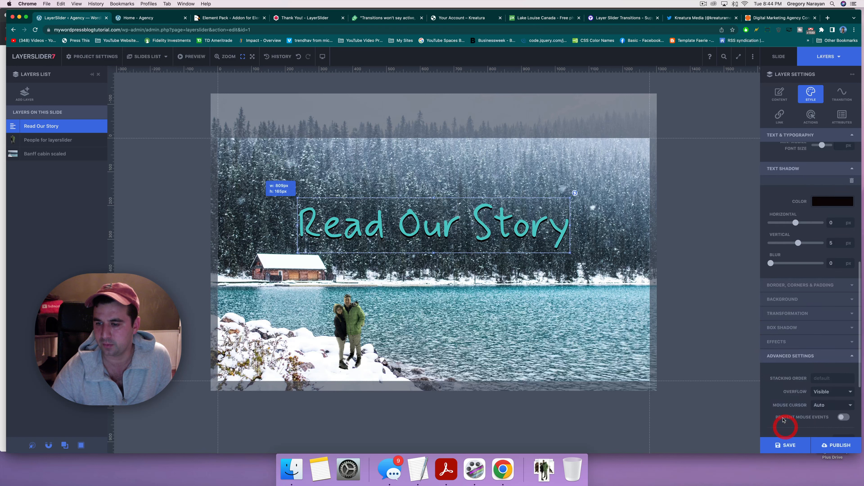
click(781, 357)
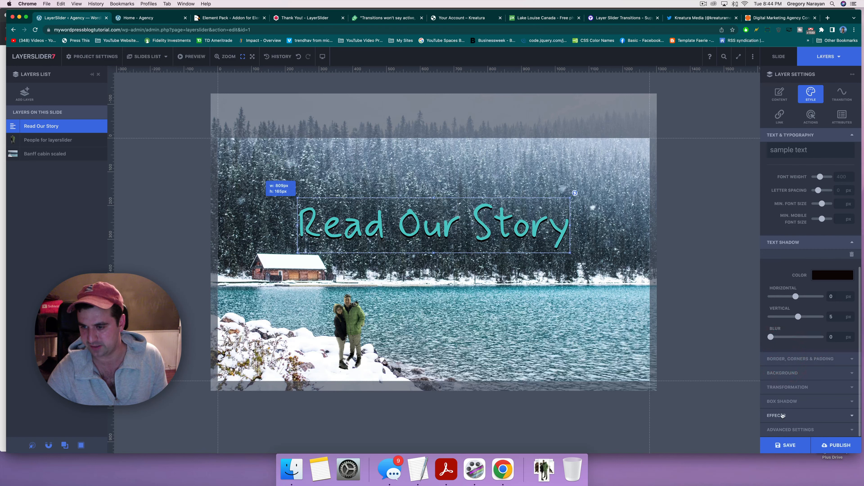
click(18, 95)
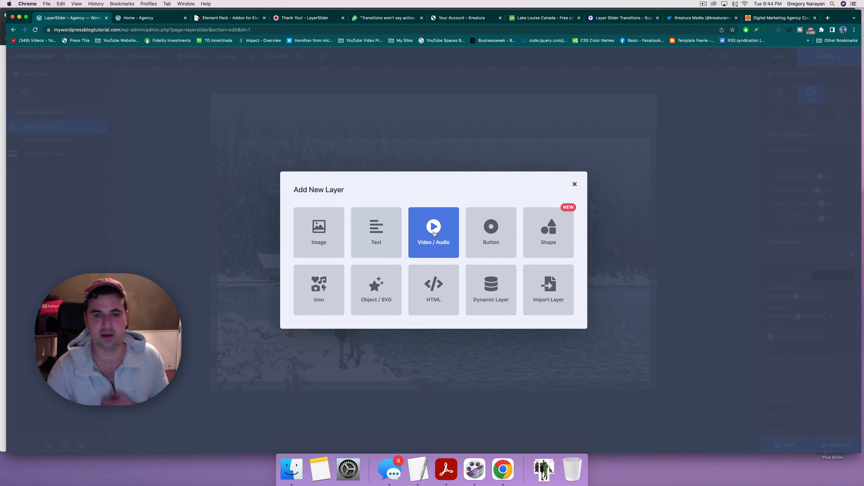
Step: Add a cyan-style button layer below the headline, then delete it
click(476, 222)
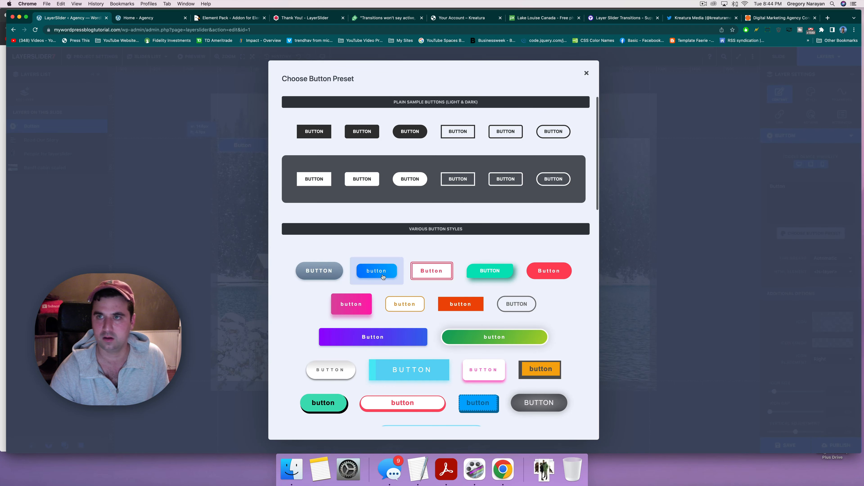
click(393, 364)
drag(427, 241, 444, 276)
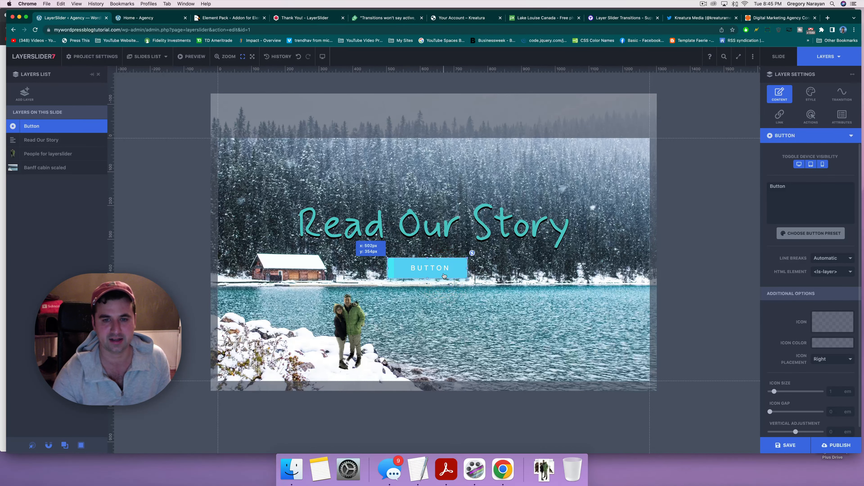
key(Delete)
click(408, 266)
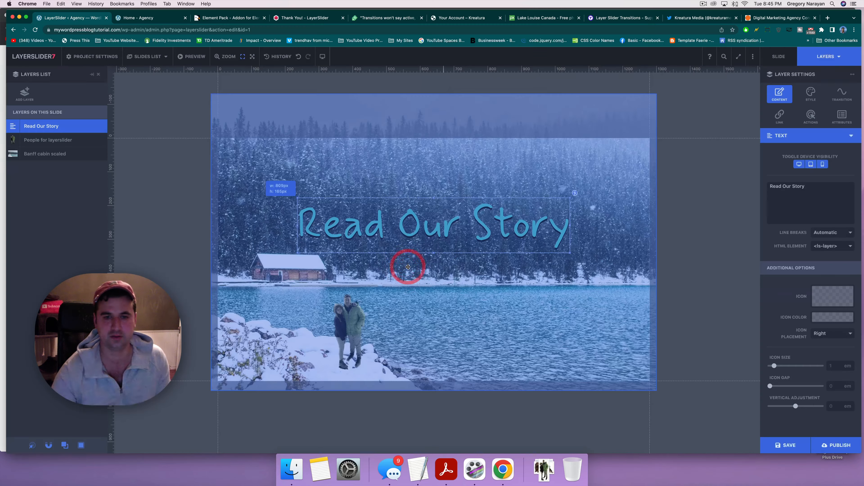
Step: Add a white Begin button with pink text under the headline, keeping its ls-layer element
click(29, 99)
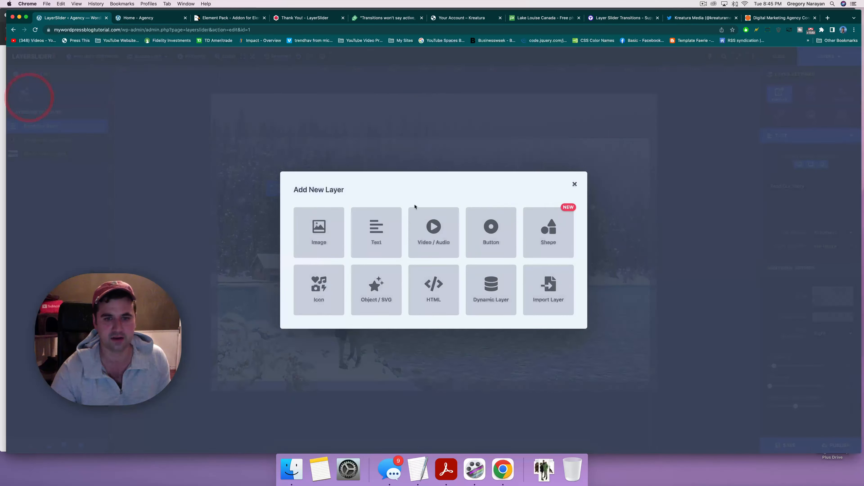
click(490, 239)
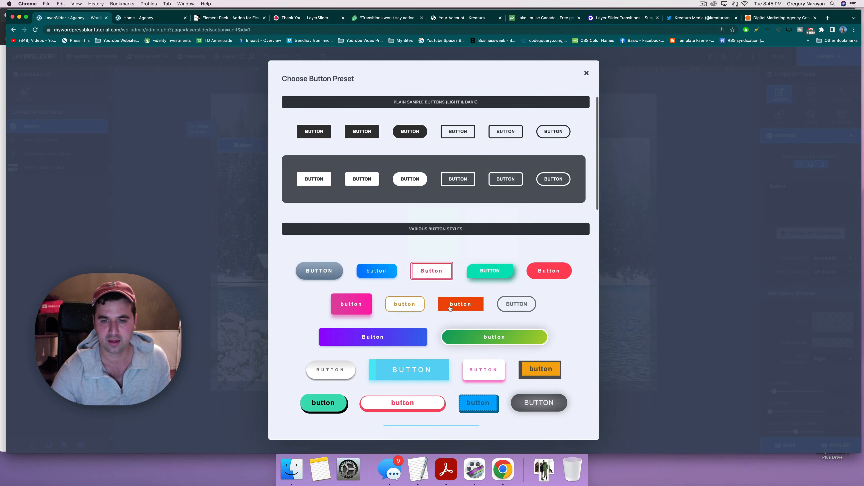
click(485, 371)
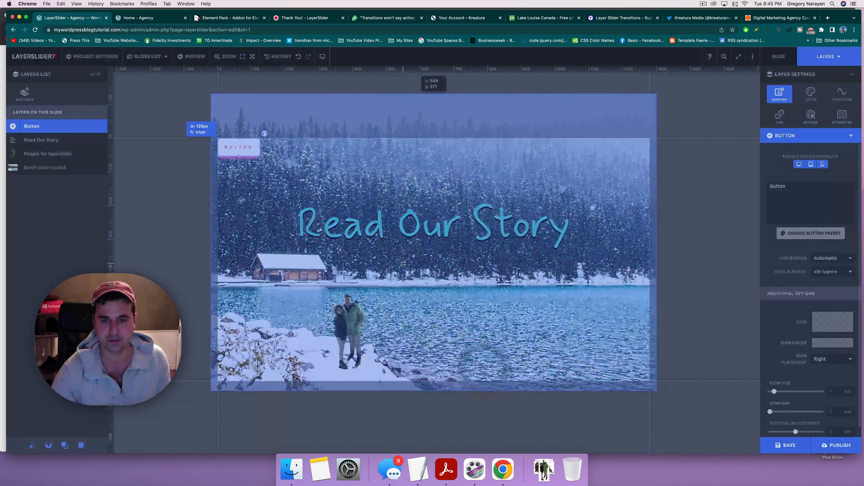
drag(237, 147, 429, 259)
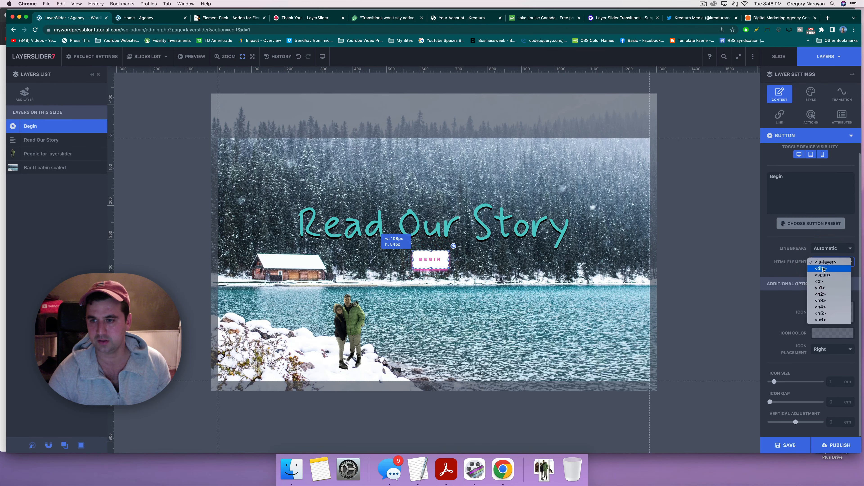
click(822, 268)
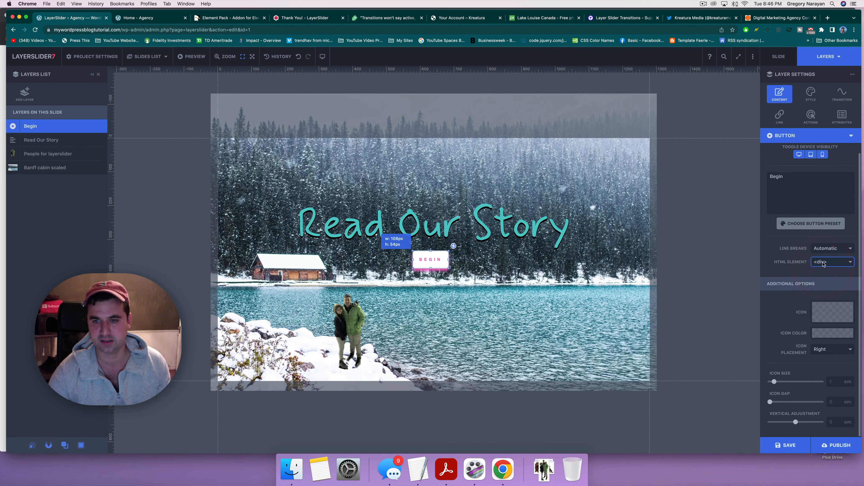
click(823, 264)
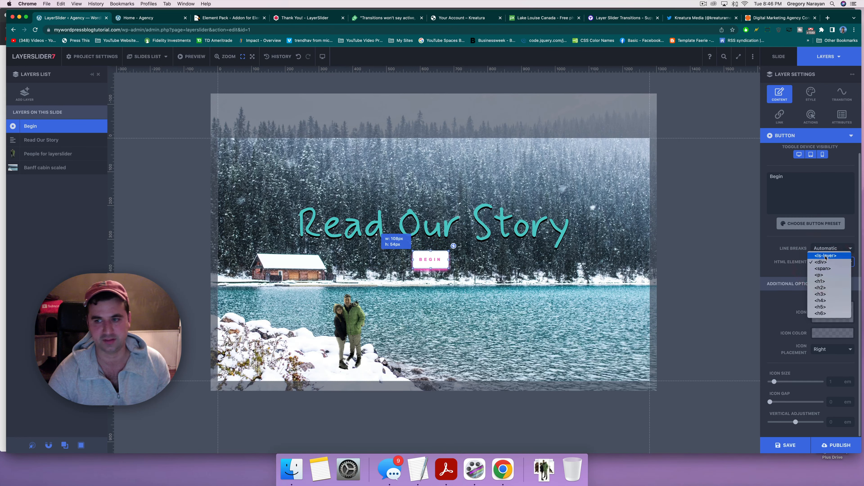
click(825, 255)
click(825, 262)
click(803, 177)
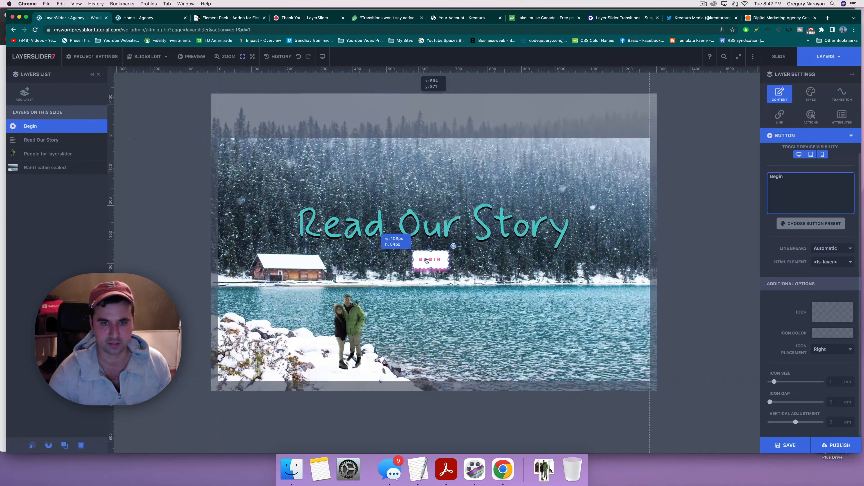
click(426, 260)
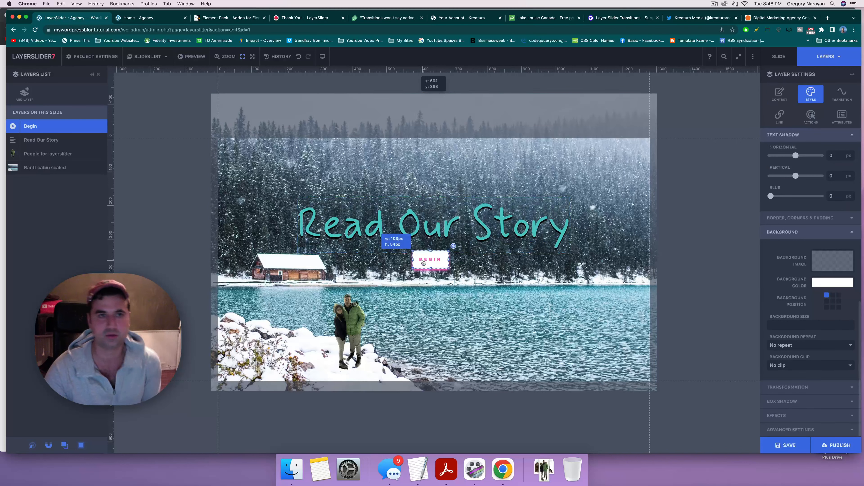
Step: Copy the ABOUT page's link address from the site's home page
click(139, 17)
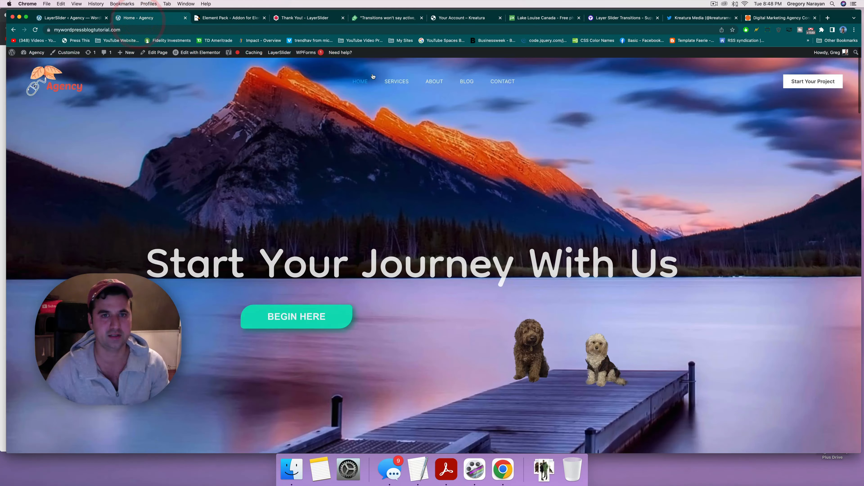
right_click(437, 81)
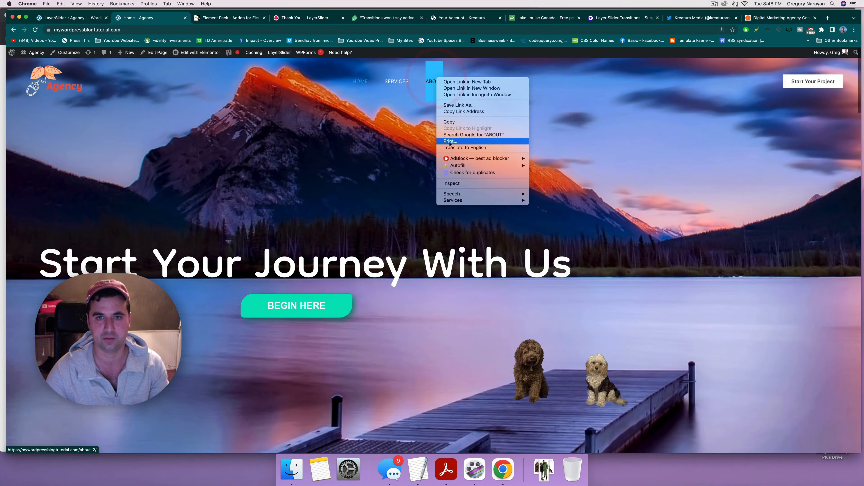
click(452, 111)
click(71, 18)
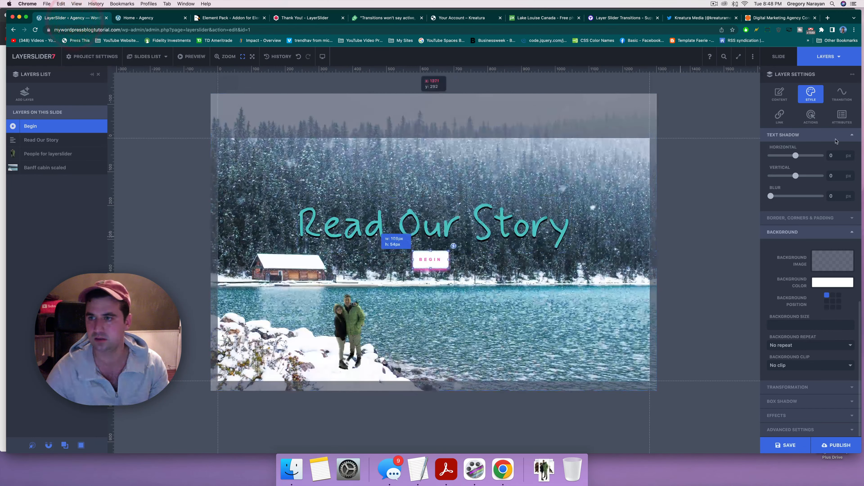
Step: Link the Begin button to the pasted about-2 URL, opening on the same page, and save as draft
click(779, 116)
click(775, 162)
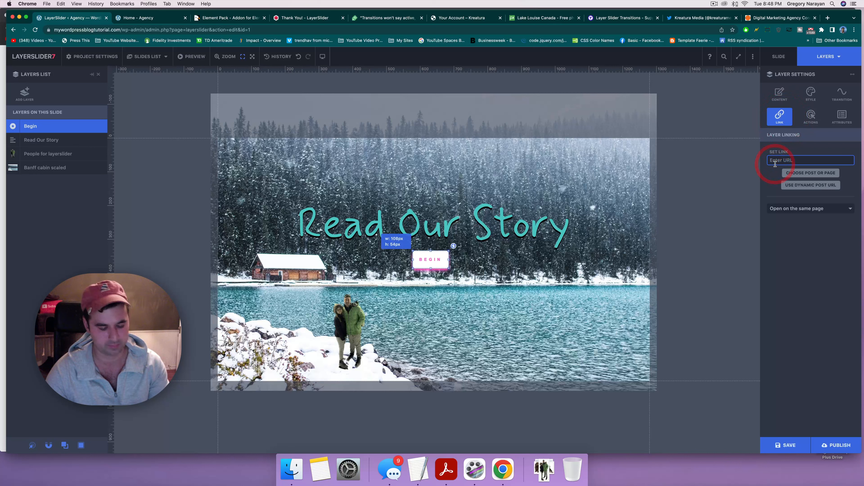
key(super+v)
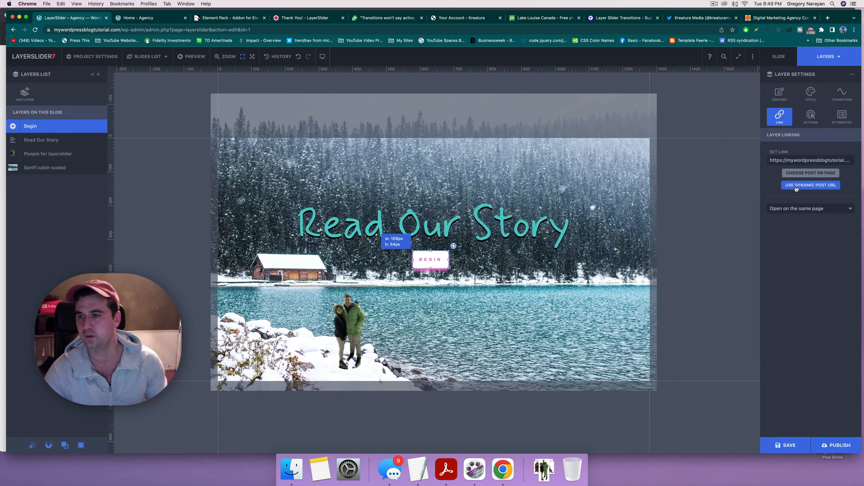
click(797, 186)
click(801, 186)
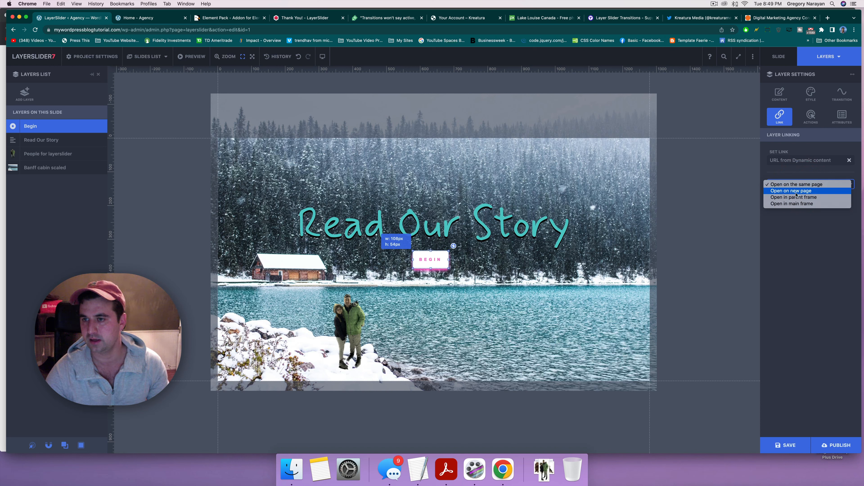
click(800, 227)
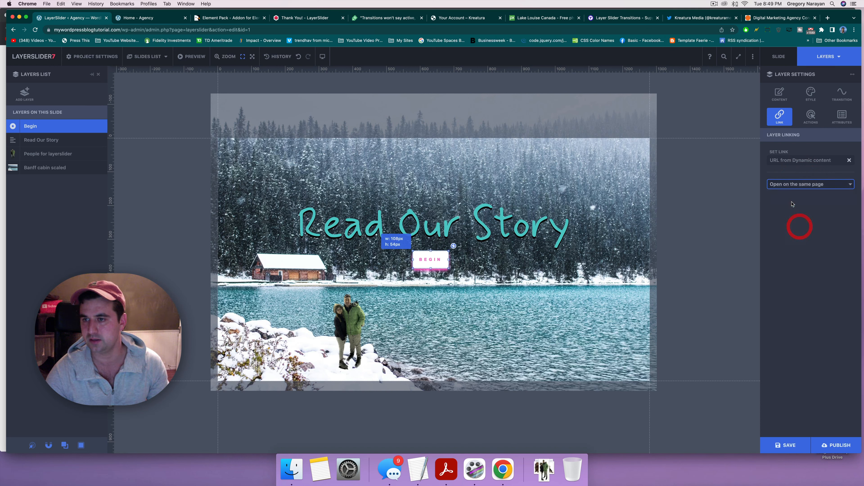
click(850, 161)
key(super+v)
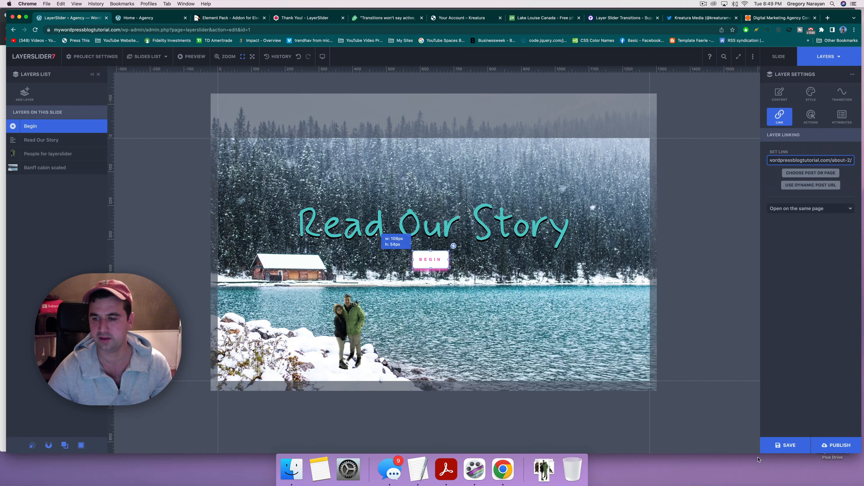
click(783, 450)
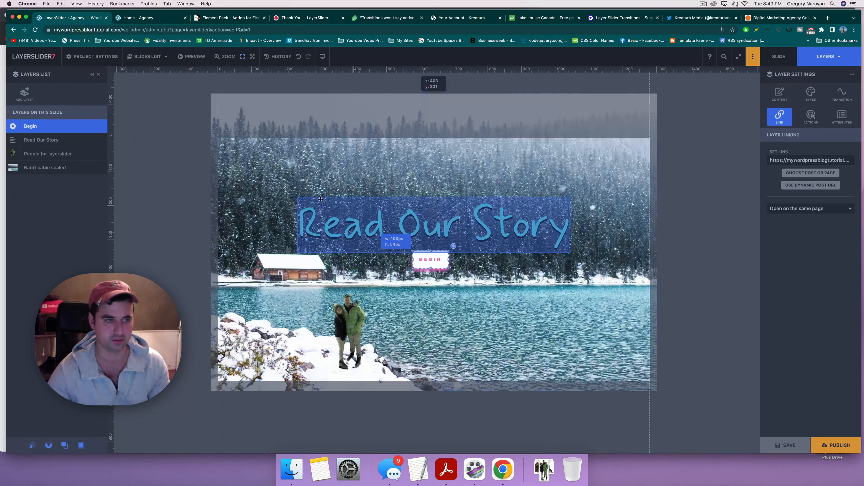
Step: Add the Font Awesome 4 leanpub icon layer and drag it just right of Begin
click(25, 93)
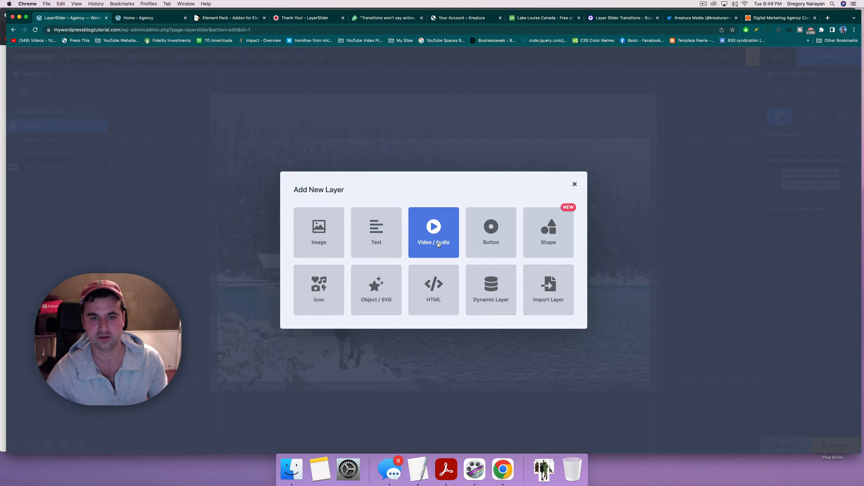
click(333, 283)
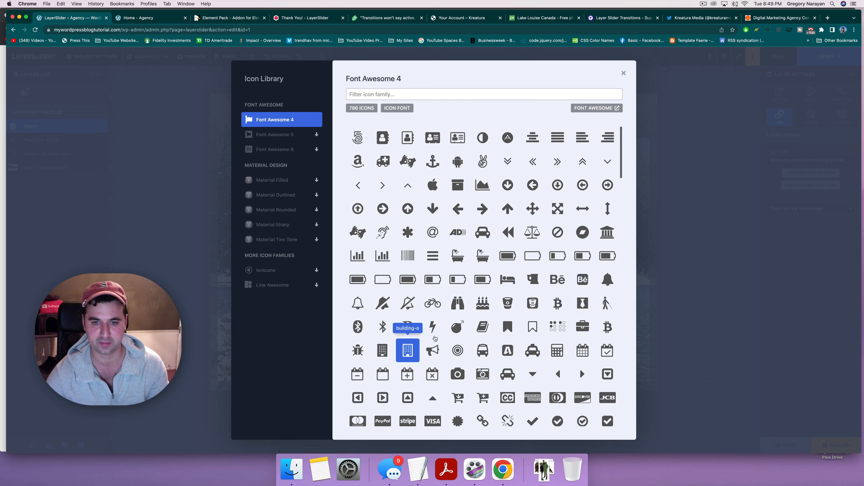
scroll(507, 235, down, 12)
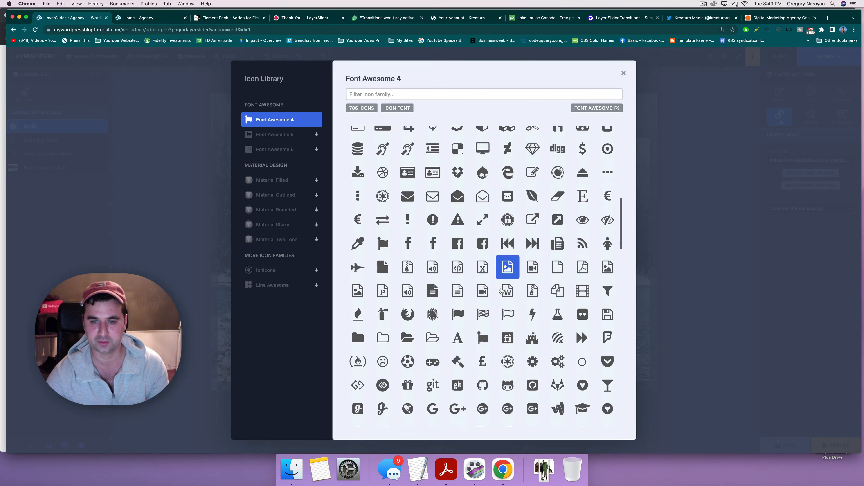
scroll(501, 290, down, 15)
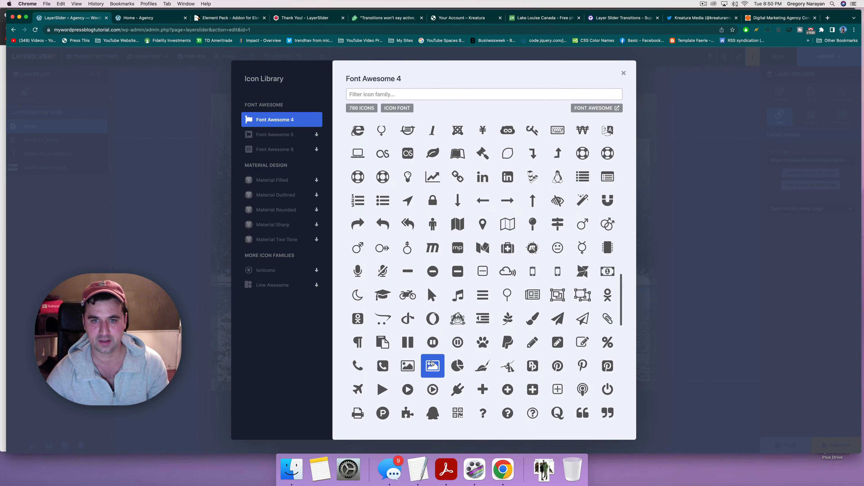
scroll(431, 363, up, 1)
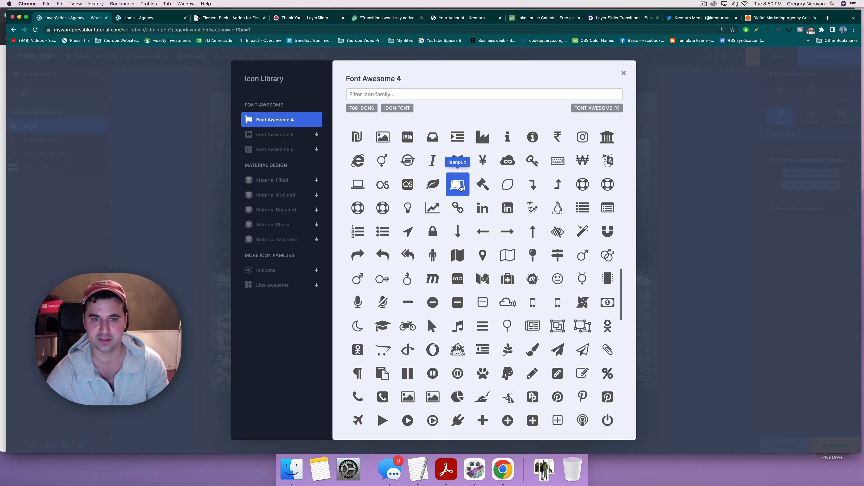
click(459, 188)
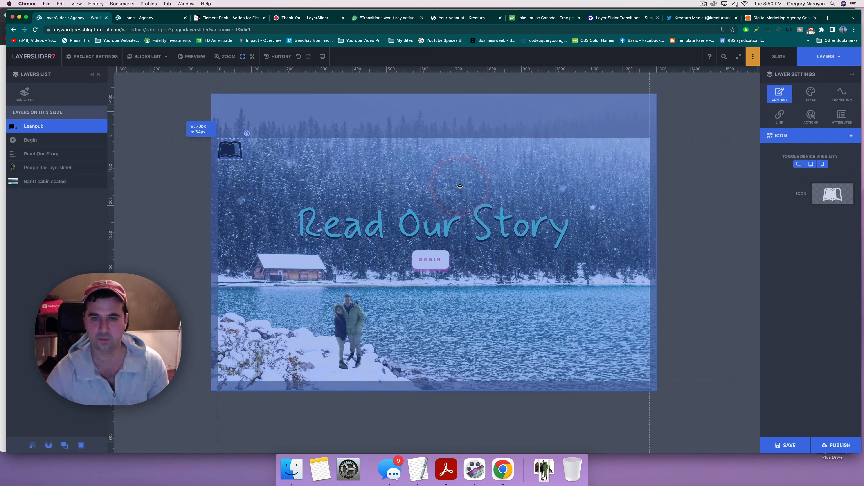
drag(234, 155, 483, 266)
Step: For the Begin button's icon, download the Font Awesome 5 icon set
click(424, 262)
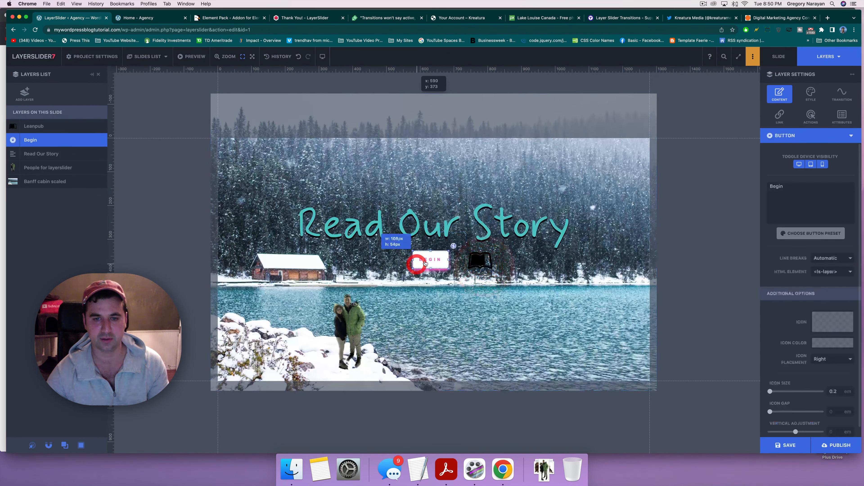
click(838, 324)
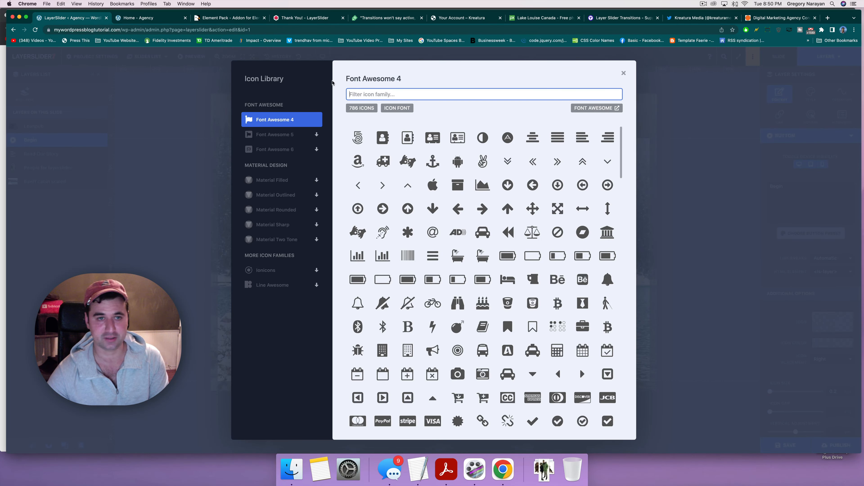
click(272, 135)
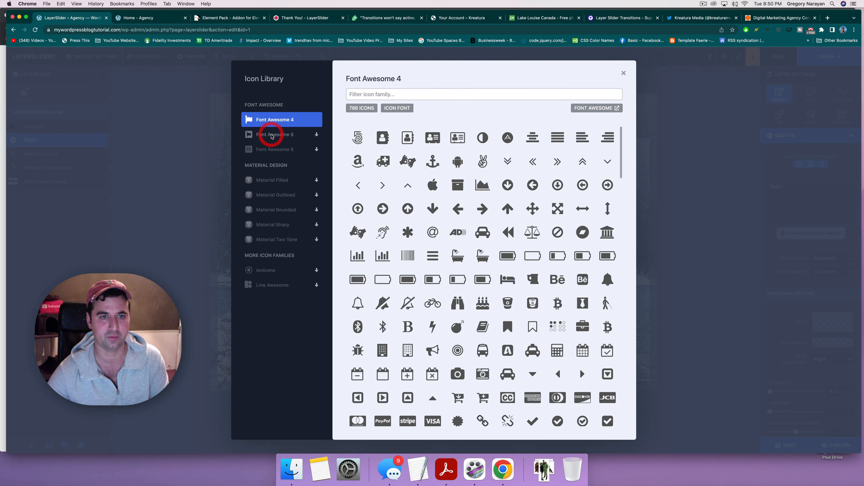
click(275, 135)
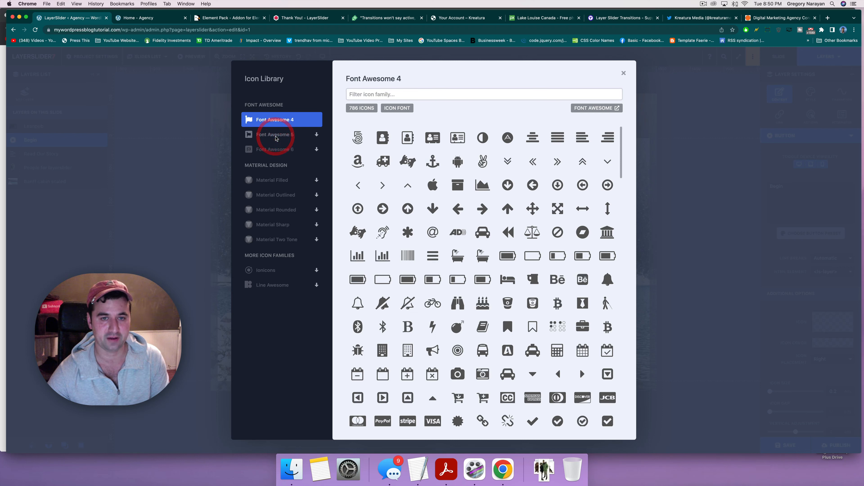
click(275, 135)
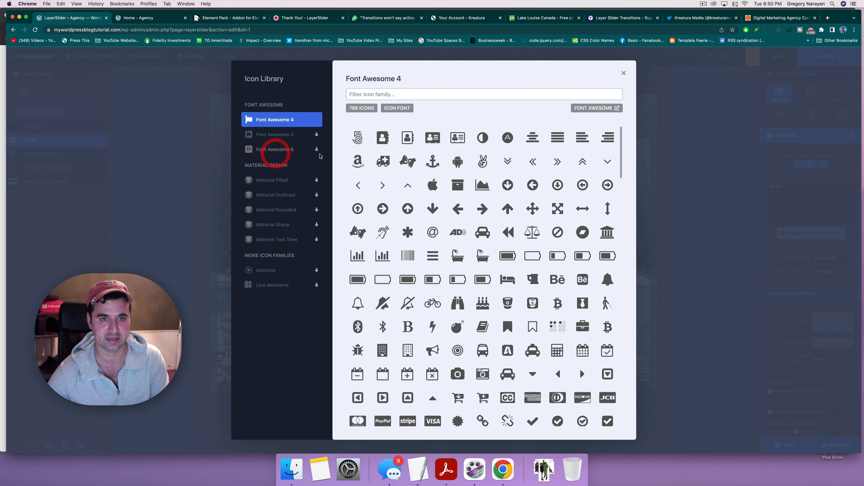
click(317, 135)
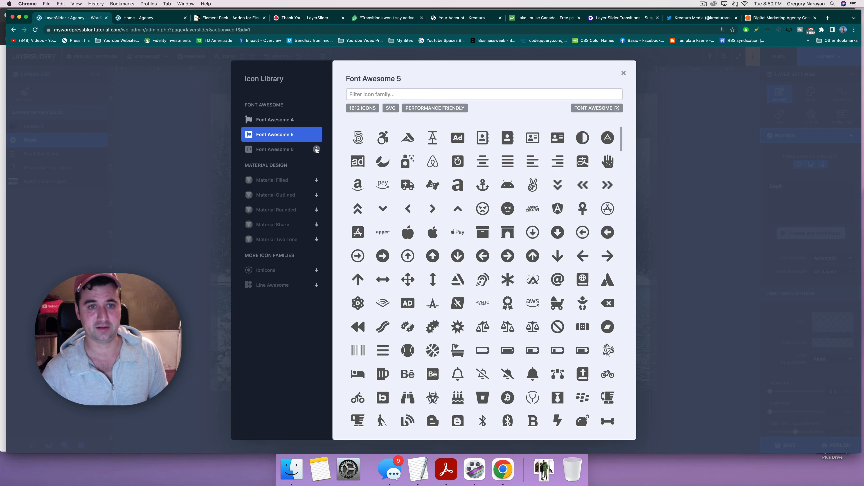
Step: Put the chart-line icon on the Begin button at about 1.45 em
scroll(485, 256, down, 1)
scroll(485, 256, down, 10)
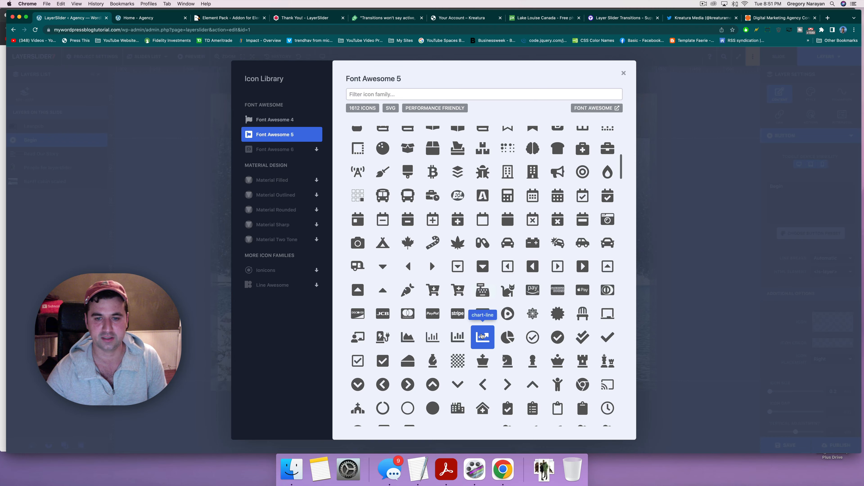
click(482, 337)
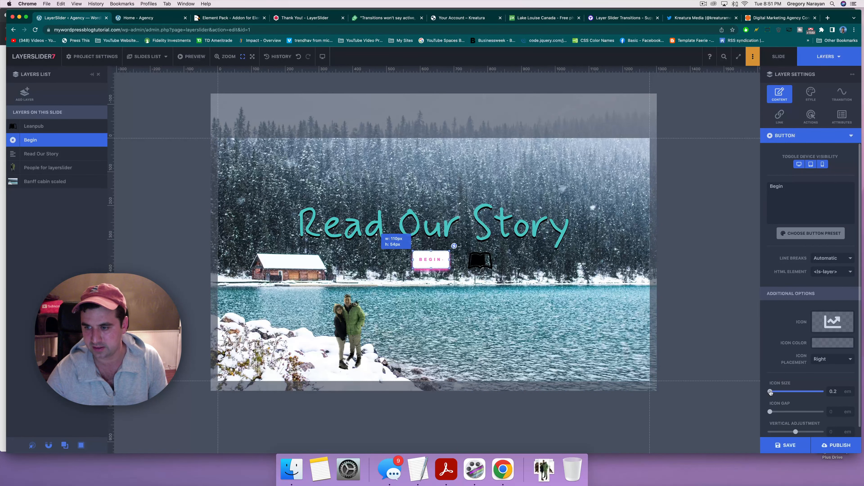
drag(771, 392, 780, 392)
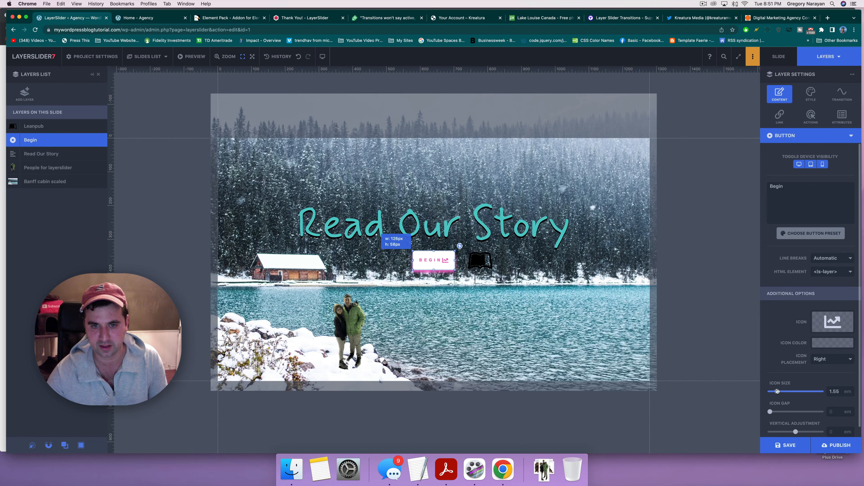
click(776, 391)
Step: Delete the separate Leanpub book icon layer and enlarge the Begin button
drag(491, 267, 534, 281)
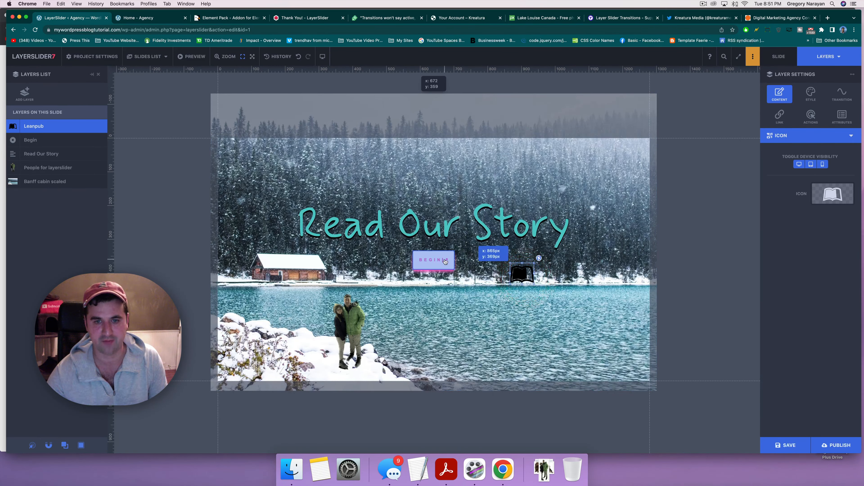
click(519, 270)
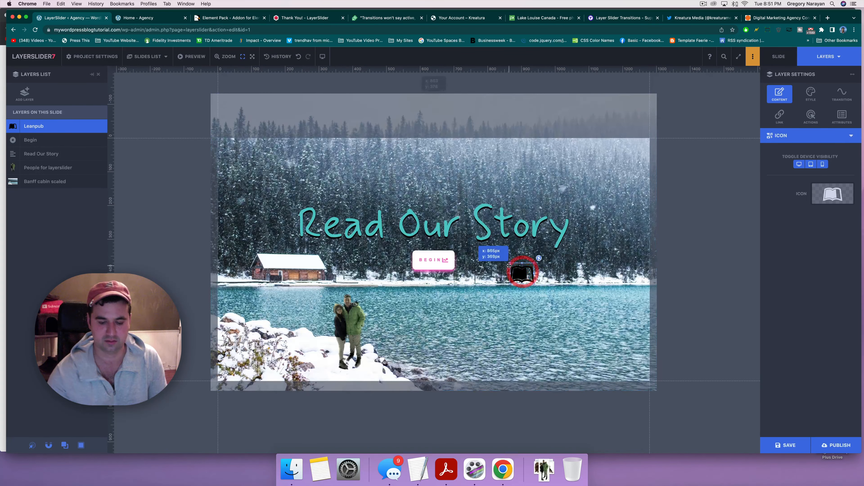
key(Delete)
click(408, 264)
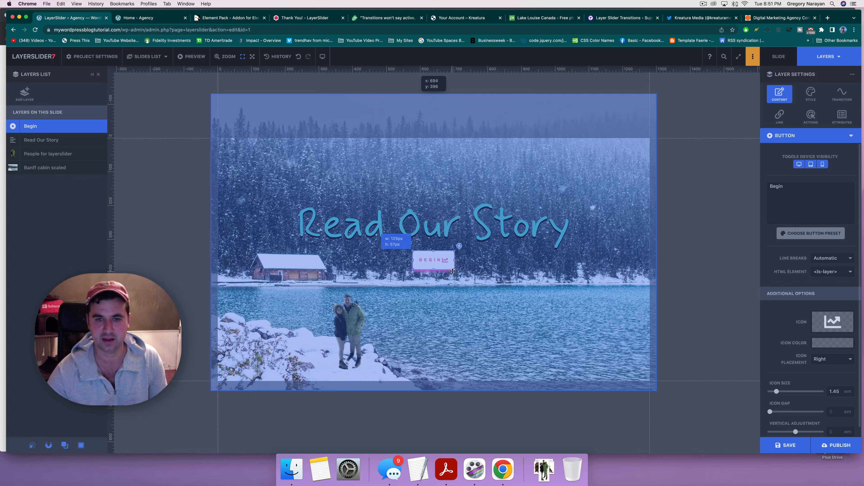
drag(452, 271, 435, 263)
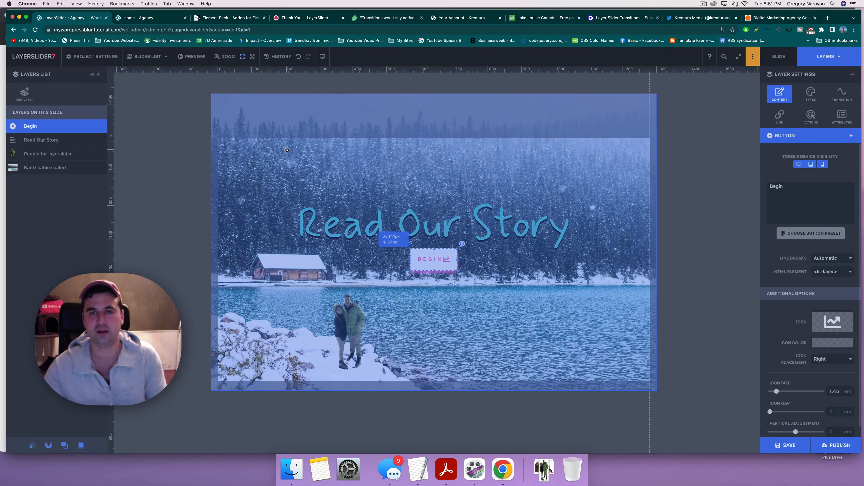
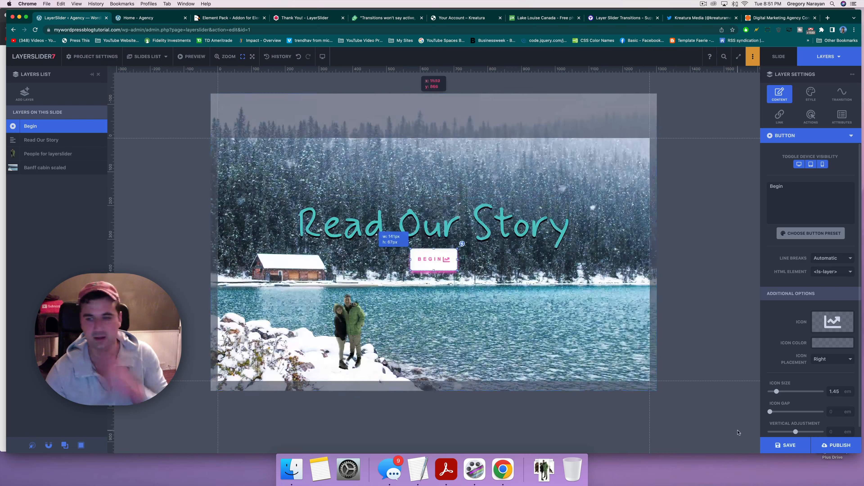
Step: Save and publish the slider, then highlight the embed shortcode in the Quick Tip panel
click(771, 449)
click(836, 444)
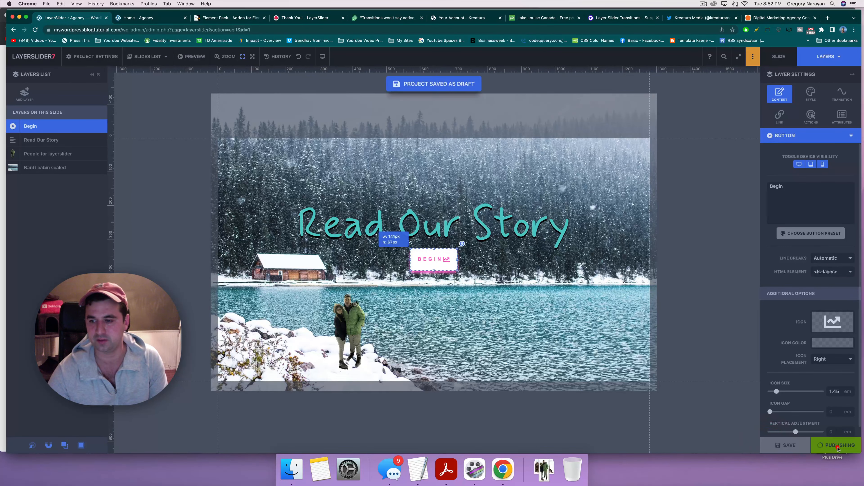
drag(812, 411, 768, 409)
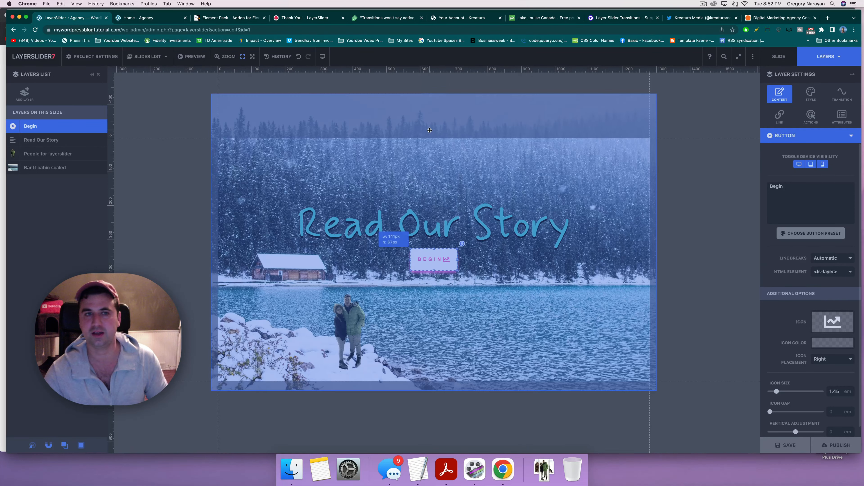
Step: Add a new third slide and start an image layer from the media library
click(148, 56)
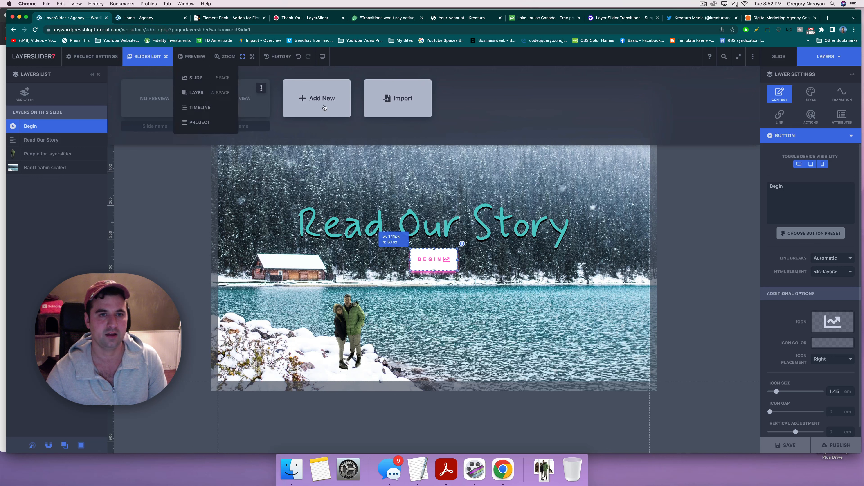
click(324, 108)
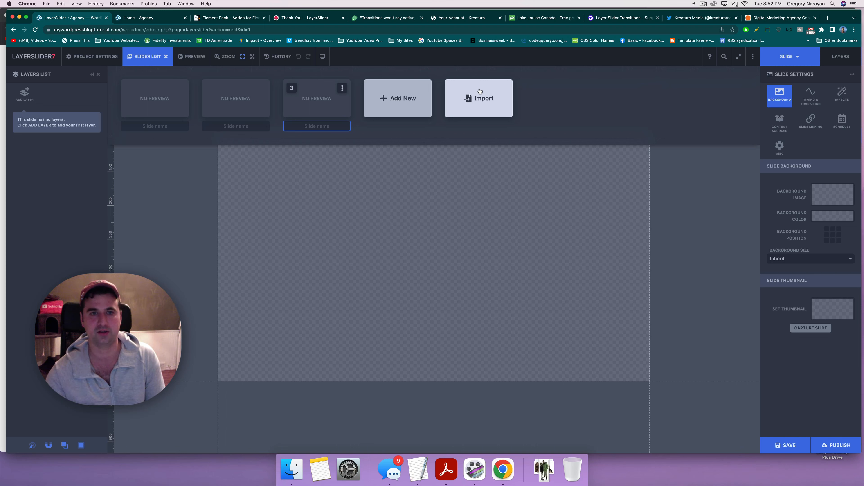
click(25, 92)
click(315, 230)
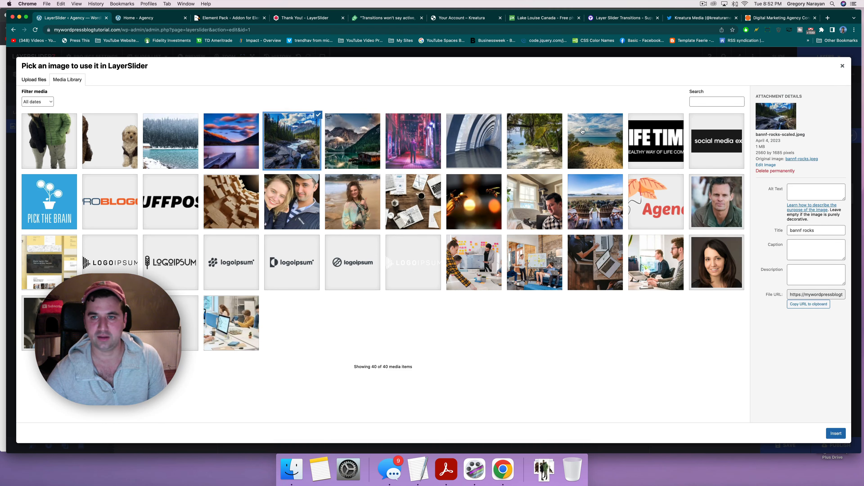
Step: After comparing library photos, insert beach-path.jpeg as the third slide's image layer
click(592, 127)
click(237, 149)
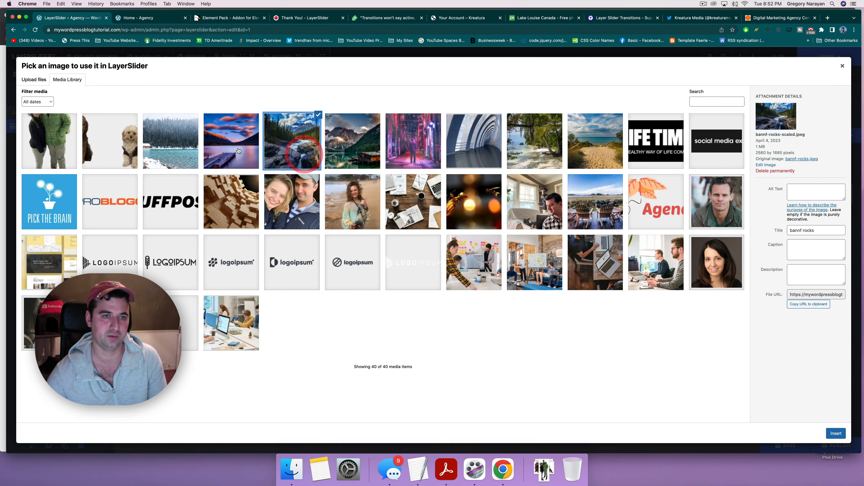
click(306, 151)
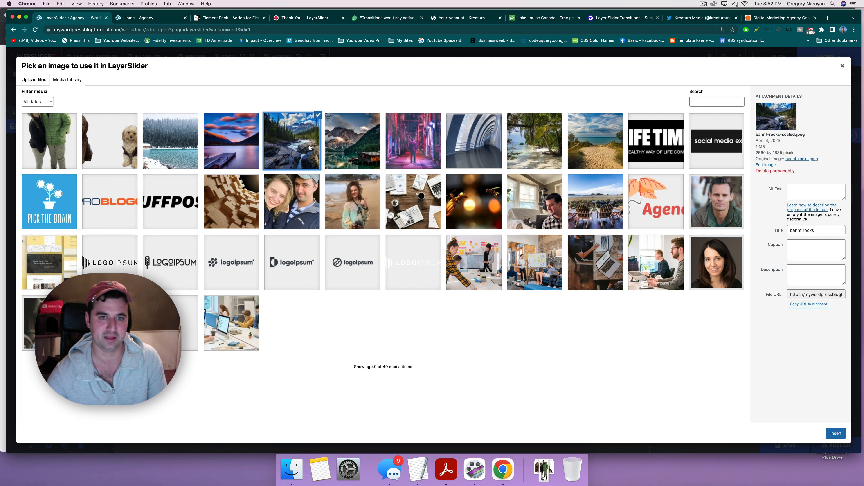
click(342, 142)
click(298, 129)
click(546, 146)
click(594, 152)
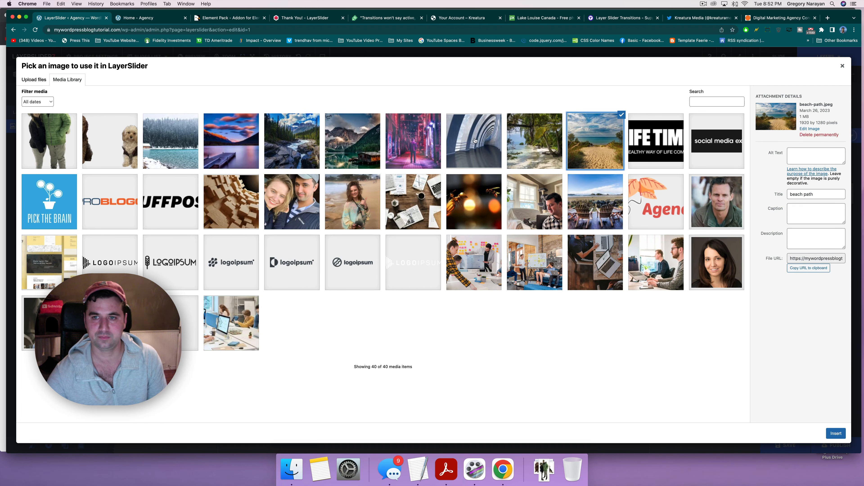
click(528, 156)
click(594, 143)
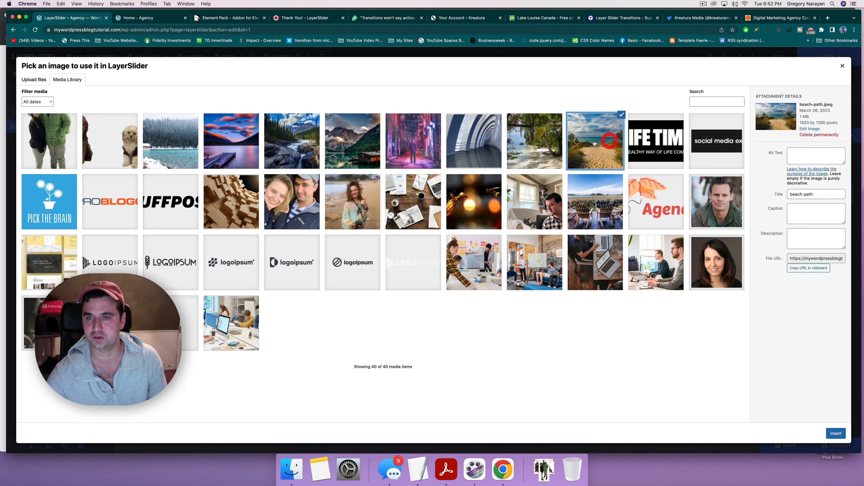
click(529, 149)
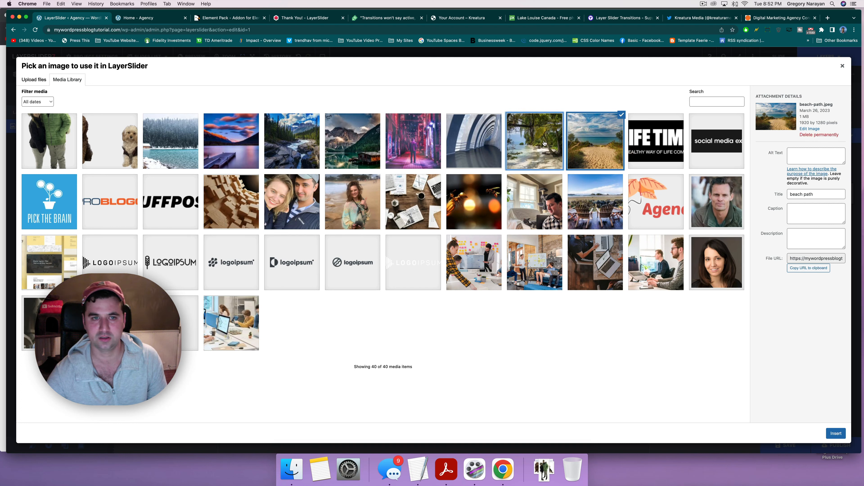
click(597, 154)
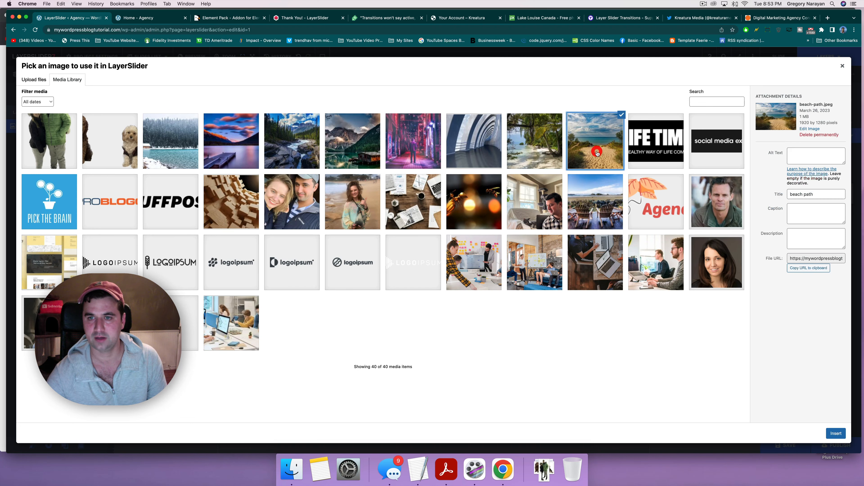
click(833, 434)
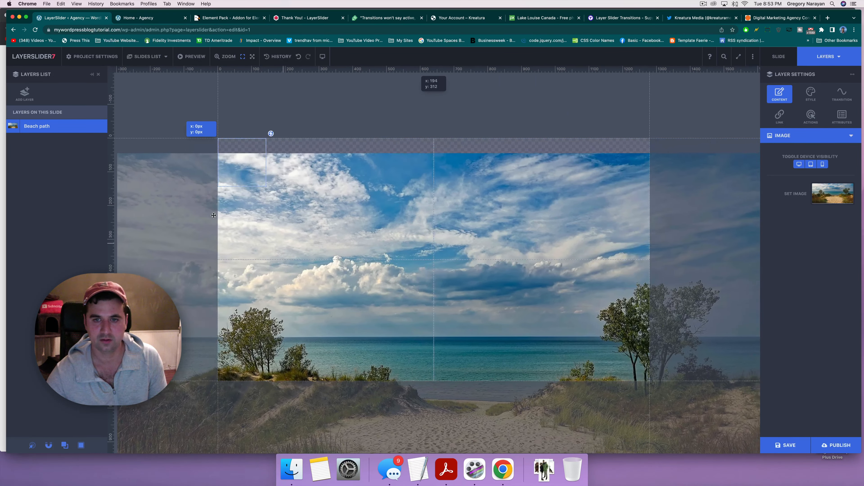
Step: Enlarge the beach path image to about 1395 by 929 px over the slide
click(198, 213)
click(392, 251)
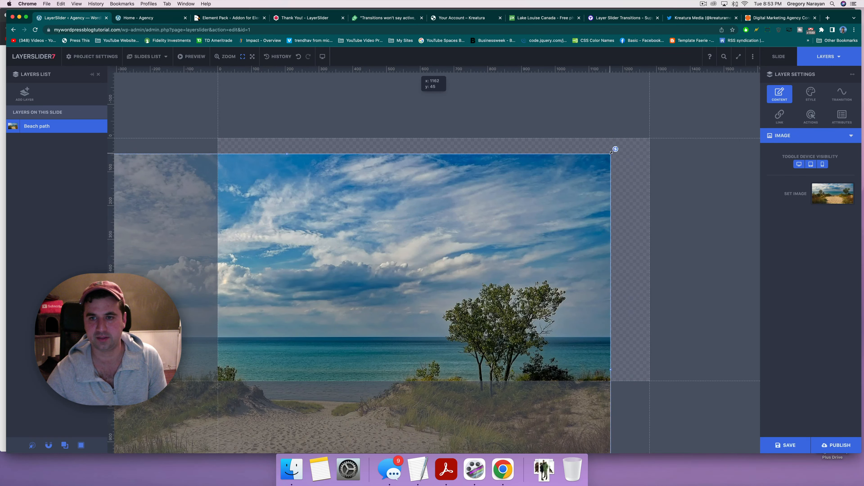
drag(611, 153, 426, 240)
drag(321, 289, 441, 218)
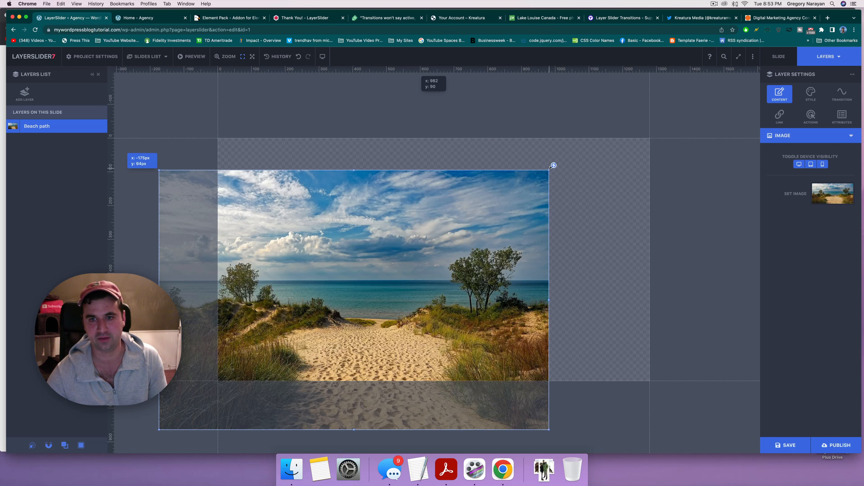
drag(554, 165, 608, 123)
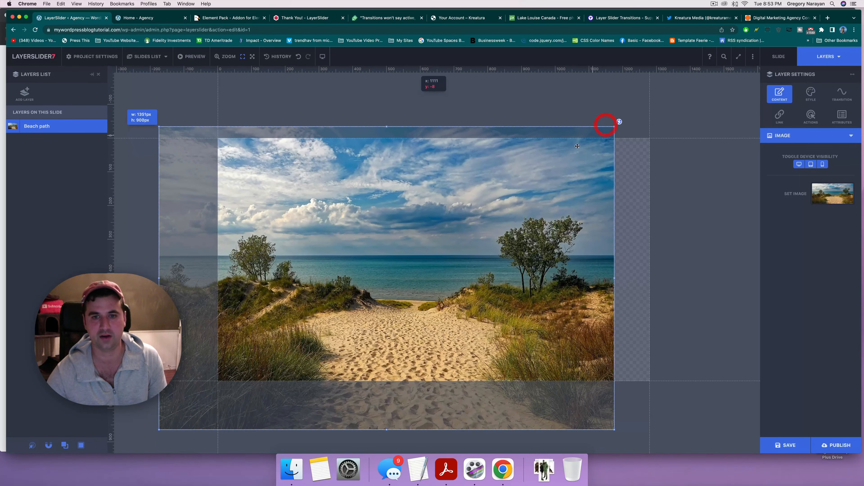
drag(489, 213, 531, 197)
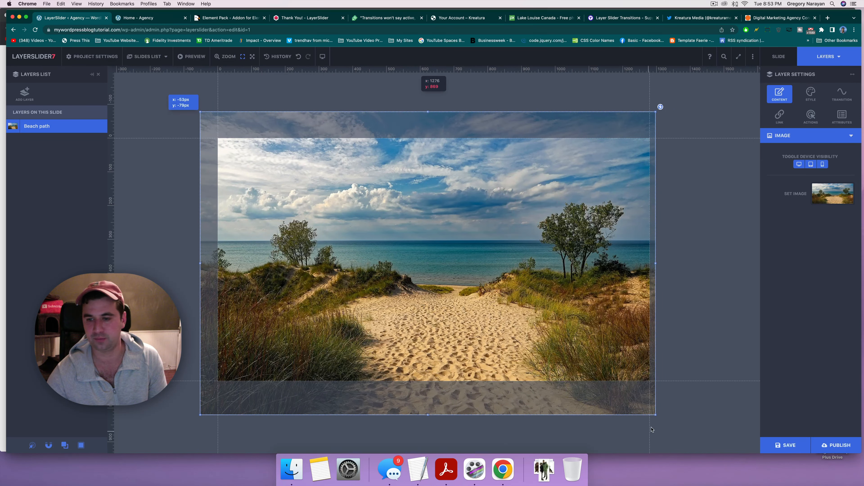
drag(656, 416, 676, 427)
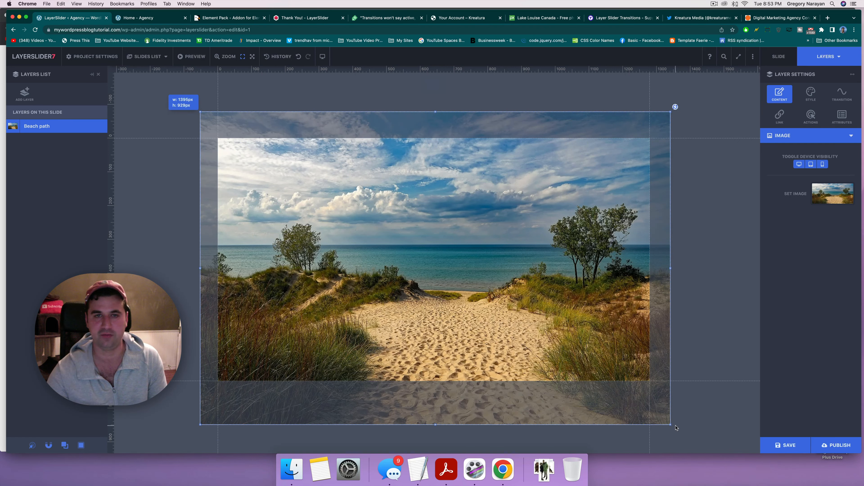
Step: Fine-tune the image's size and position to about x -17px, y -117px so it covers the slide
drag(460, 320, 461, 316)
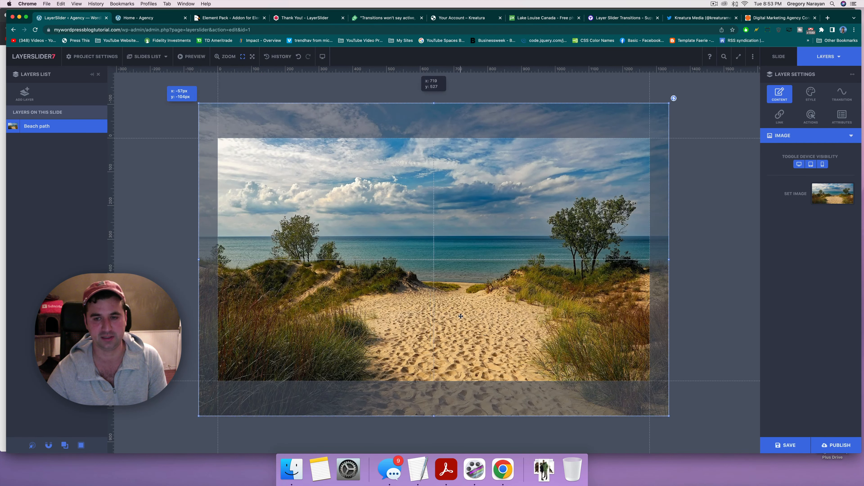
click(460, 314)
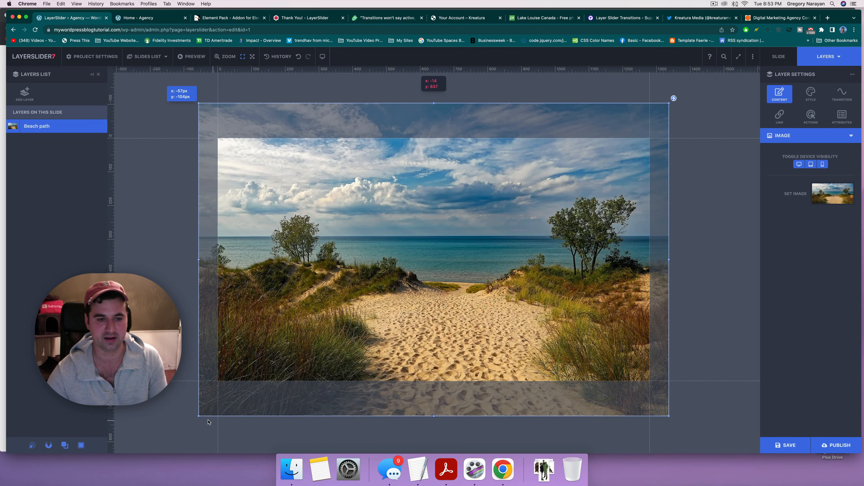
drag(199, 417, 209, 407)
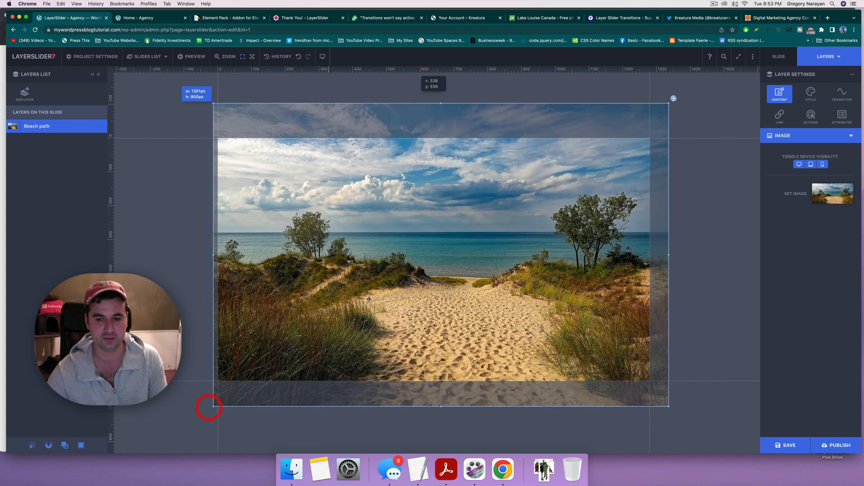
drag(369, 298, 338, 257)
drag(206, 91, 212, 101)
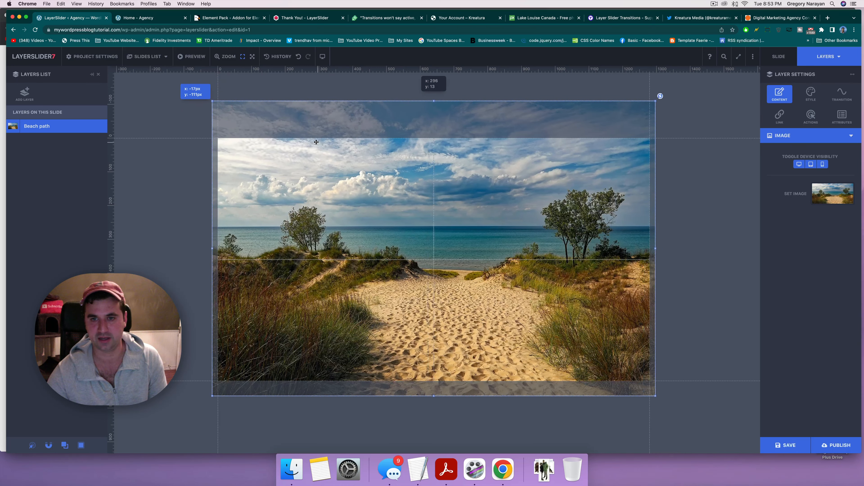
drag(316, 143, 316, 139)
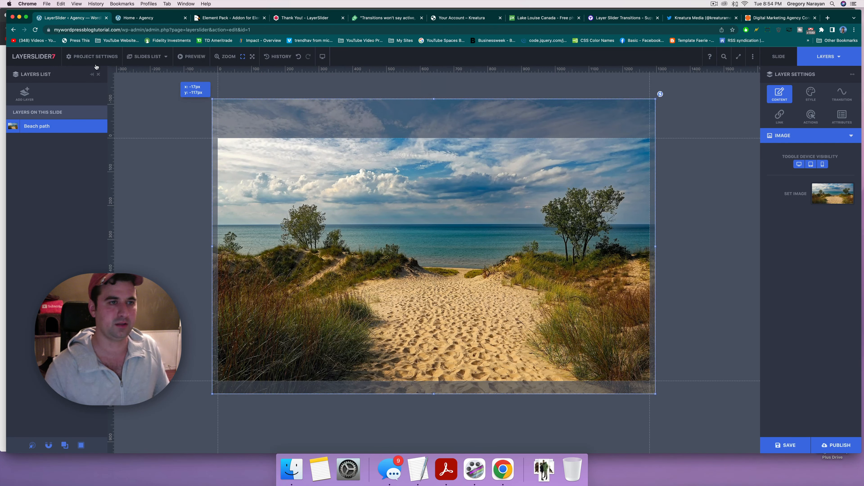
Step: Add a text layer mid-slide reading "But We'd Rather"
click(24, 93)
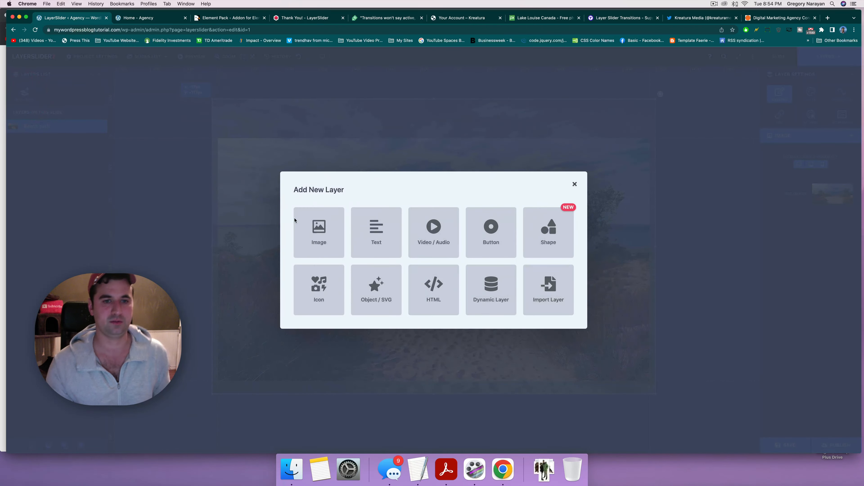
click(353, 228)
drag(239, 145, 371, 204)
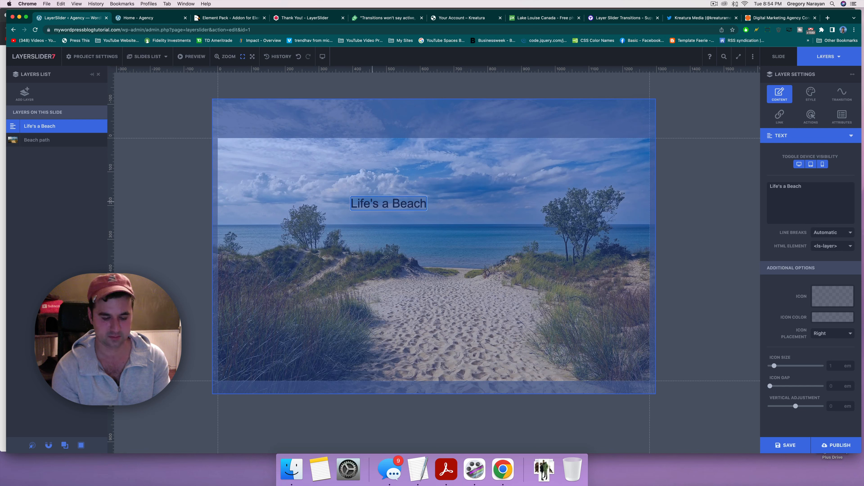
text(But WE')
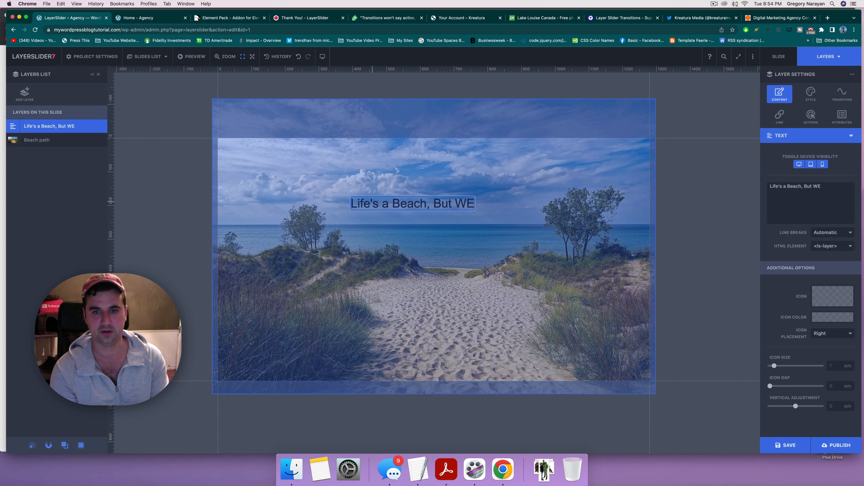
key(BackSpace)
text(e'd Rather)
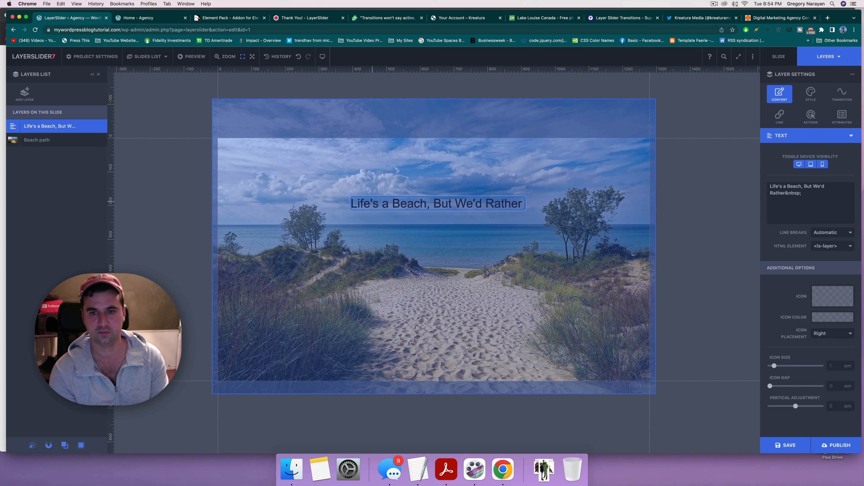
key(BackSpace)
key(Escape)
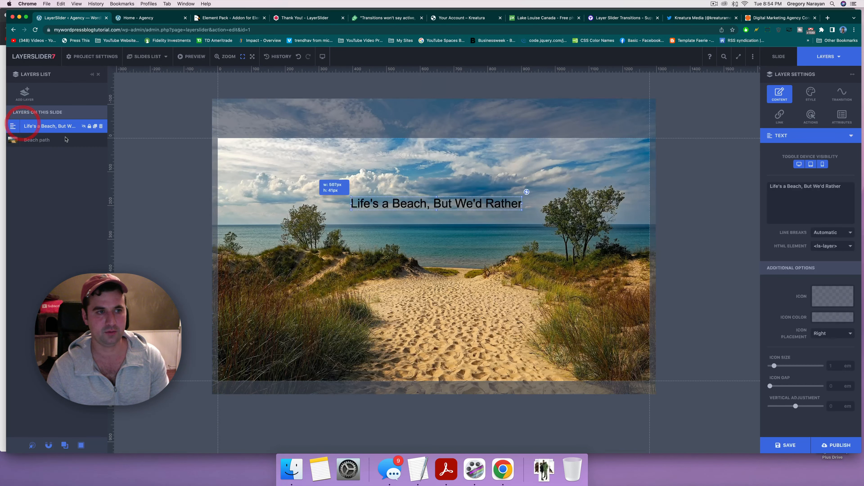
Step: Change the headline to "Life's a Beach, But We'd Rather Walk it Alongside You"
click(484, 201)
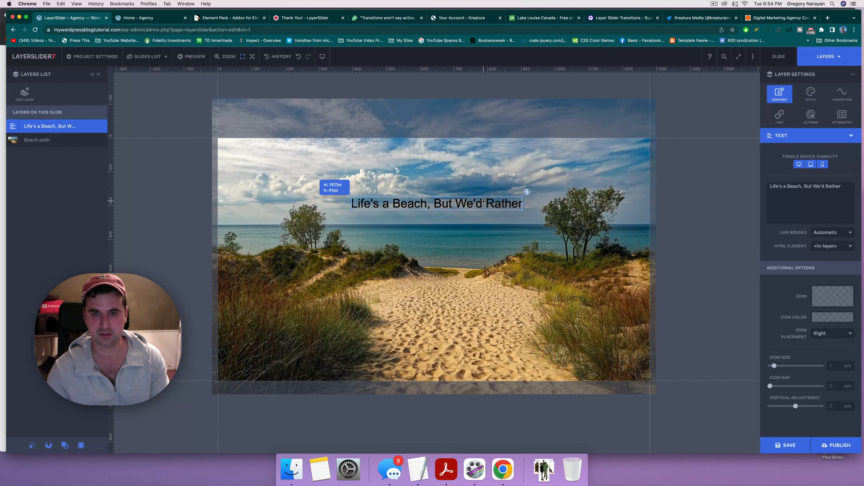
double_click(497, 201)
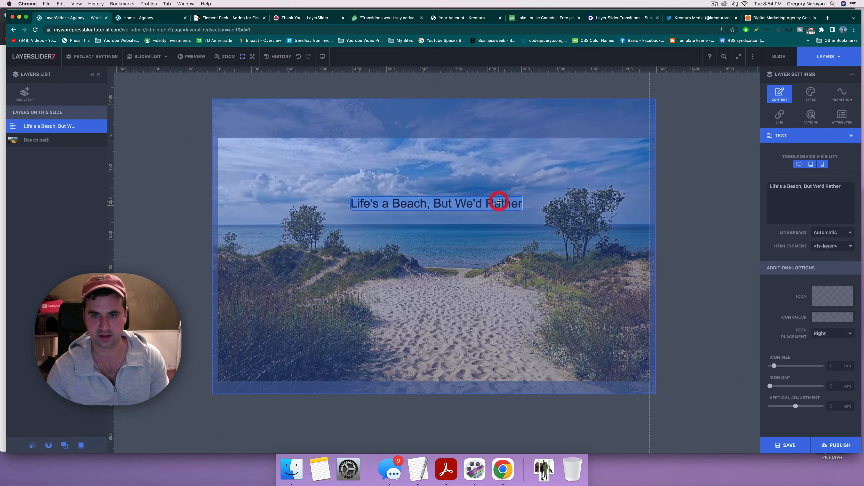
text(Life')
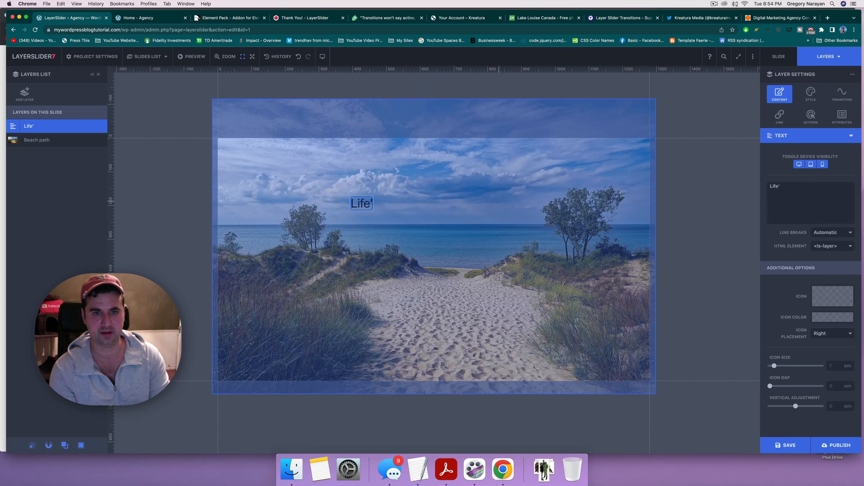
text(s a Beach,)
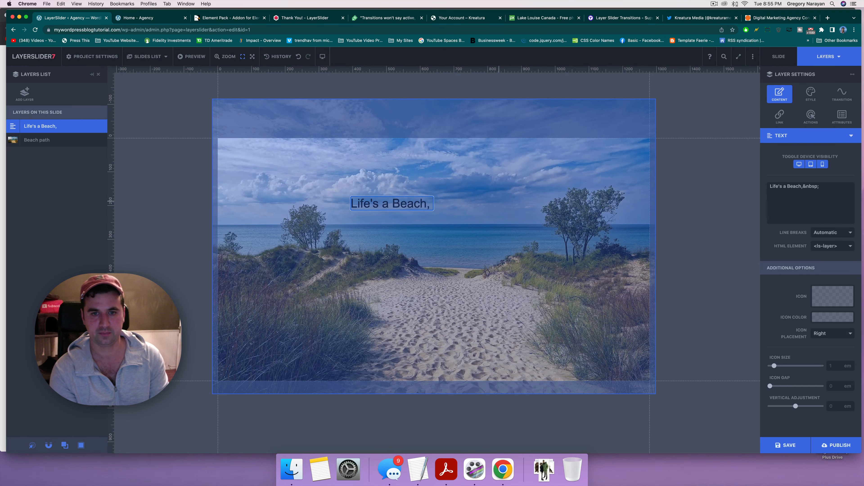
text( But We'd Ra)
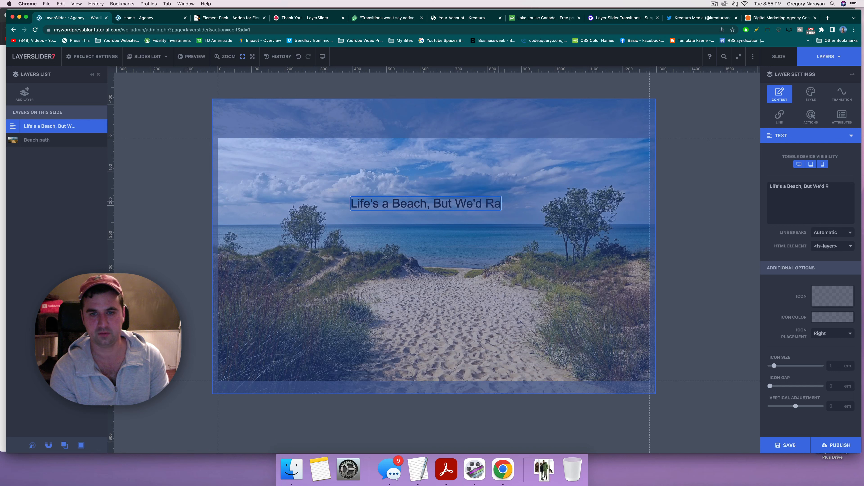
text(ther Walk it W)
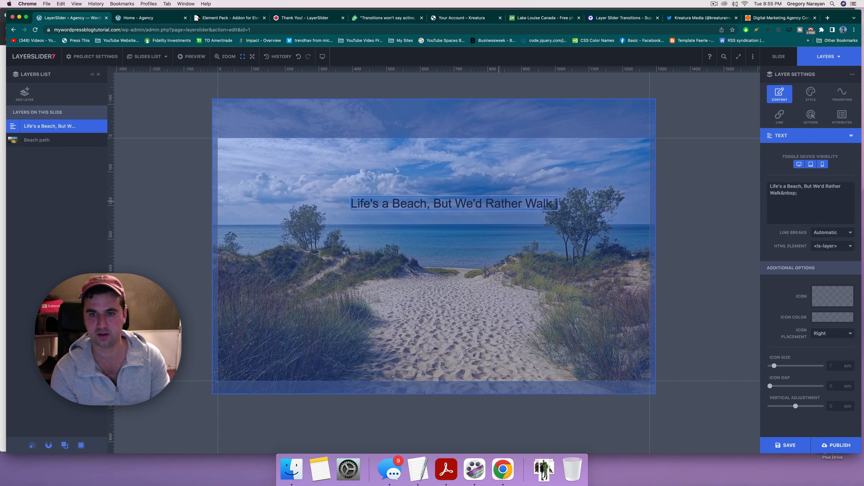
text(ith Y)
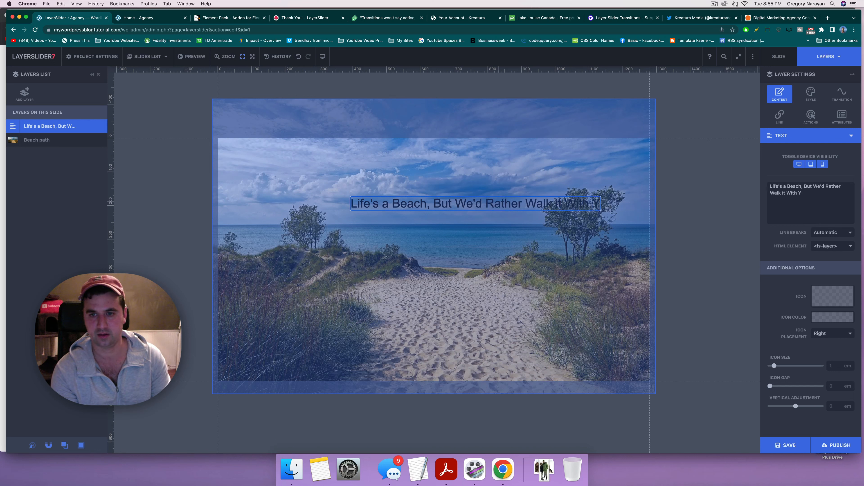
key(BackSpace)
key(BackSpace)
key(BackSpace)
key(BackSpace)
key(BackSpace)
text(Al)
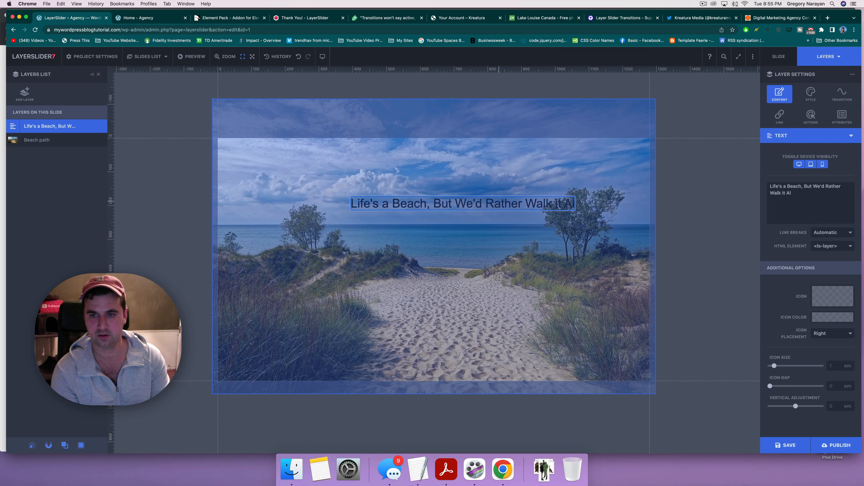
text(ongside You)
click(500, 199)
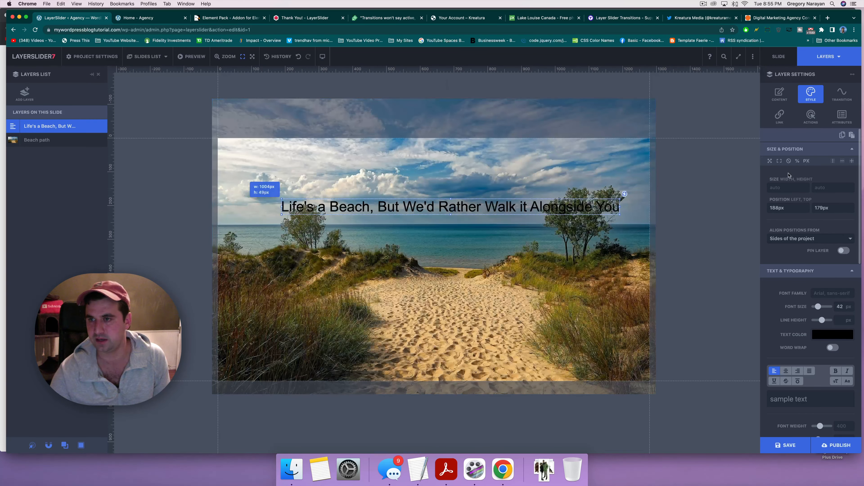
Step: Break the headline onto a second line after "We'd"
click(780, 94)
click(827, 186)
key(Return)
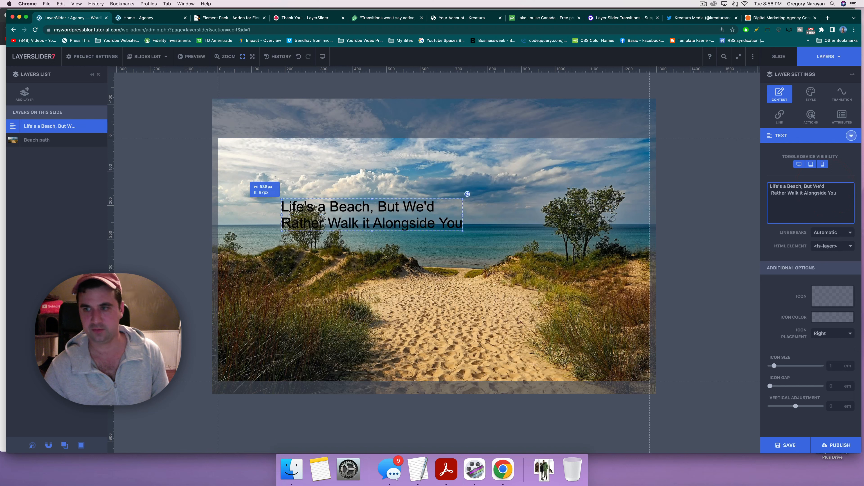
Step: Wrap the headline text in <center></center> tags to centre it
click(772, 192)
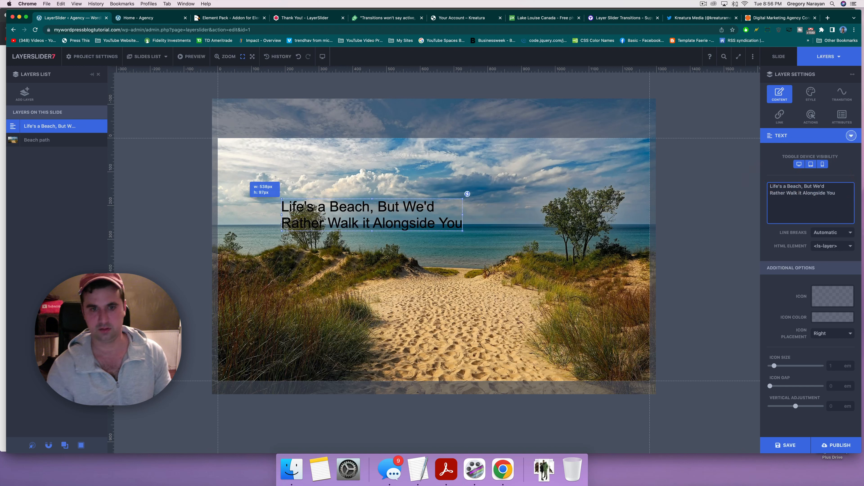
drag(371, 215, 433, 247)
click(771, 186)
text(<center>)
click(844, 194)
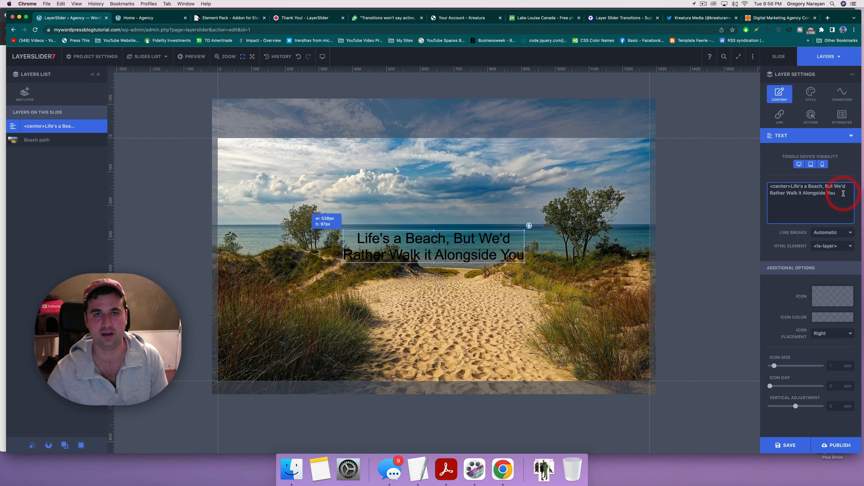
text(<)
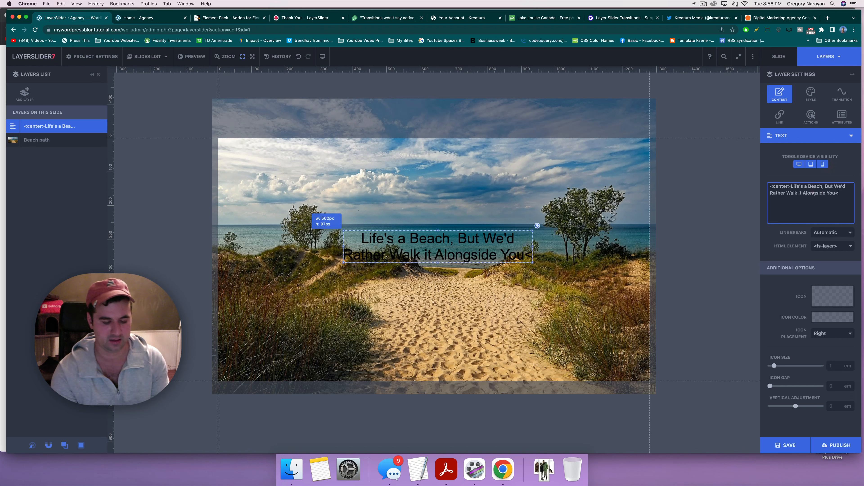
text(/center>)
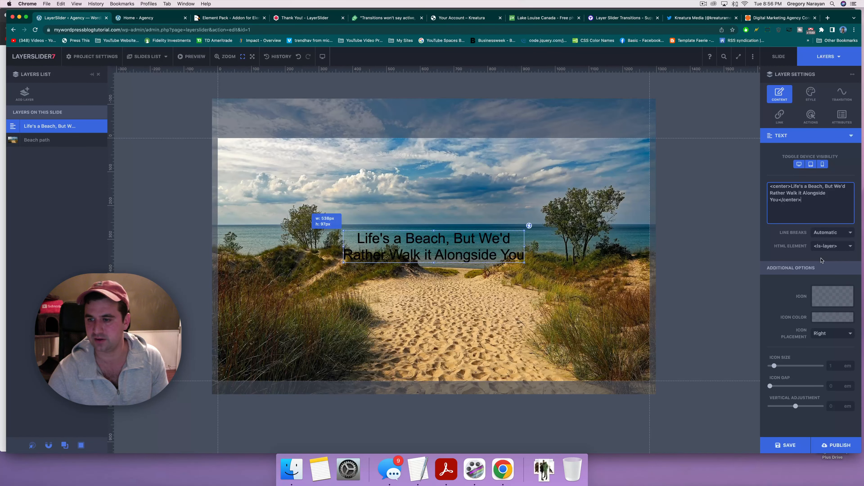
click(811, 93)
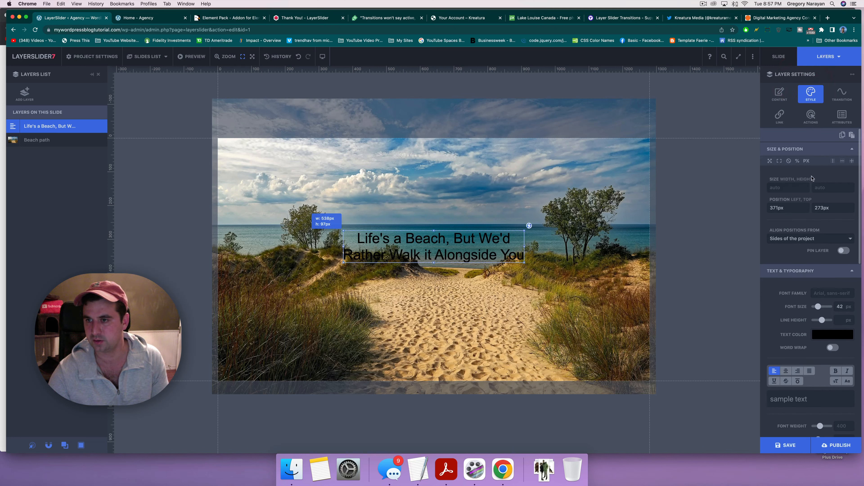
click(824, 292)
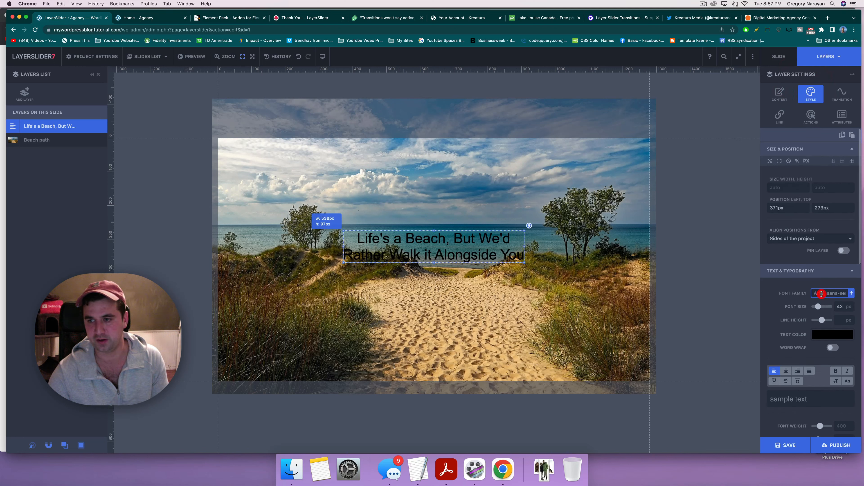
Step: Choose Shantell Sans from the Google Fonts library as the headline's font family
click(851, 293)
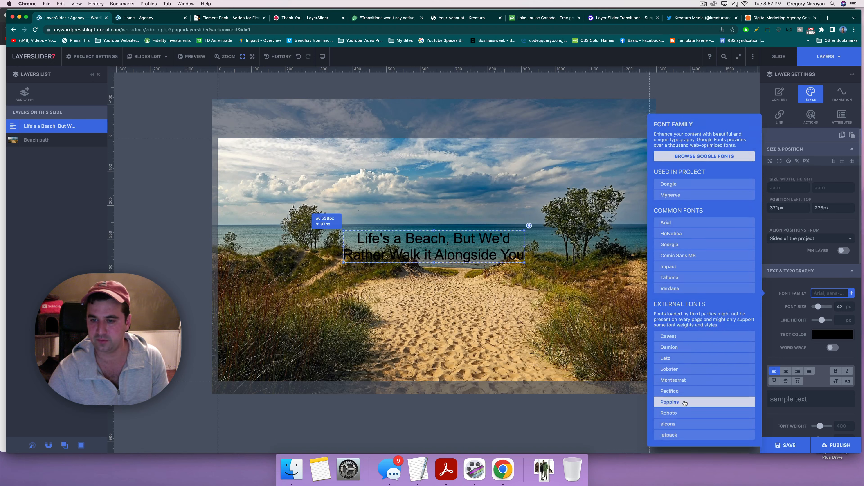
click(695, 156)
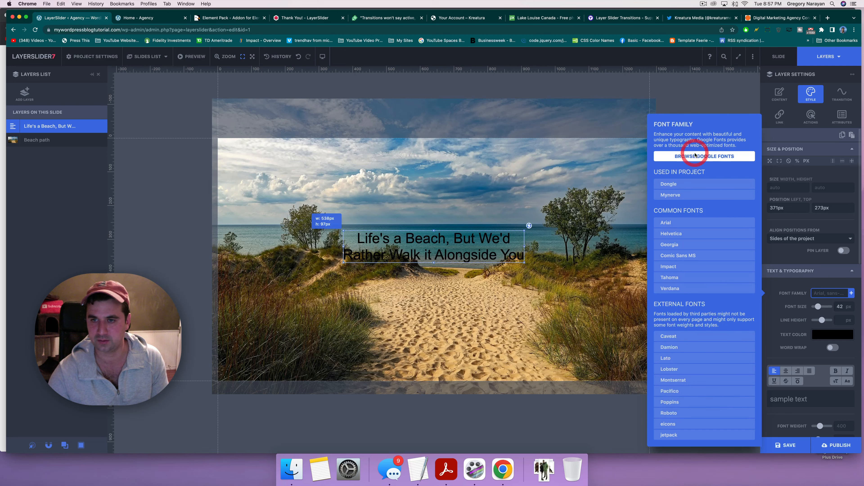
scroll(519, 271, down, 3)
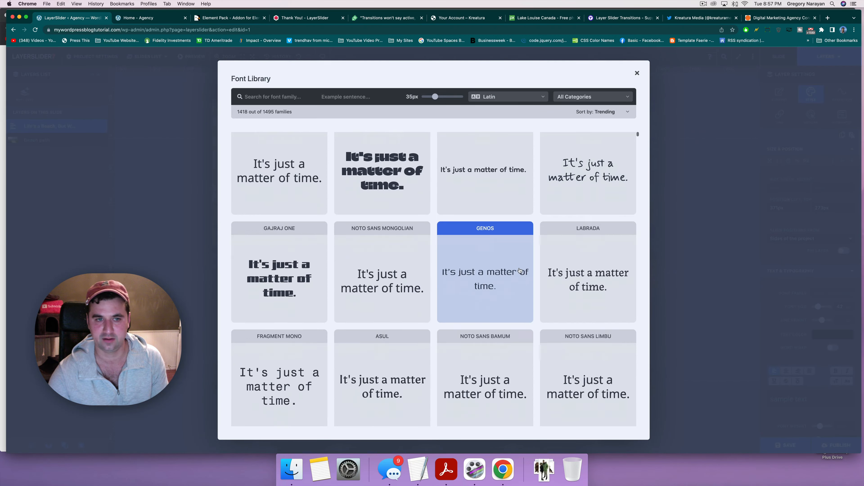
scroll(520, 271, down, 5)
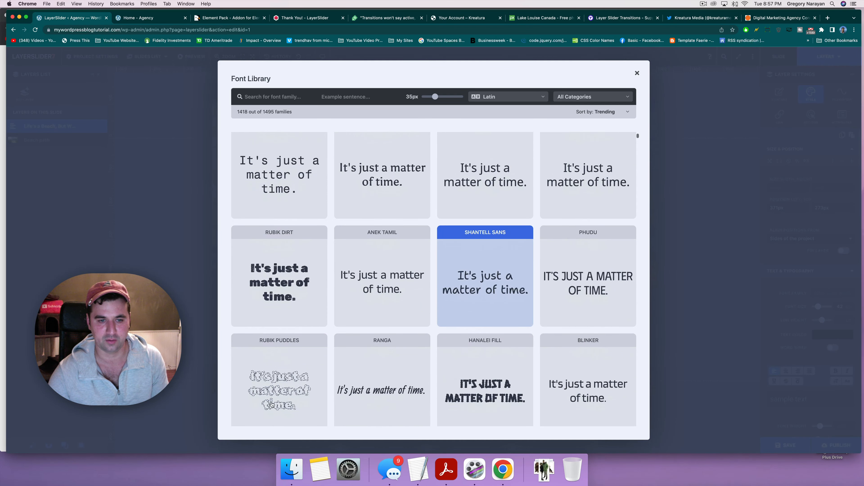
click(463, 284)
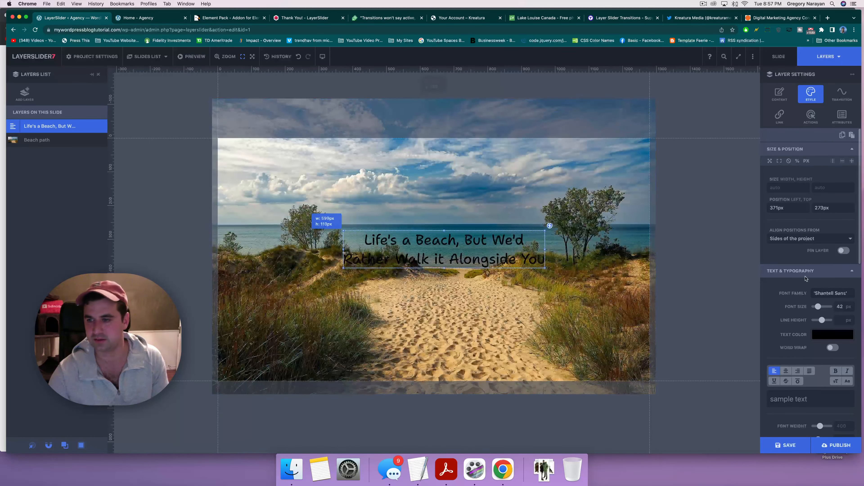
Step: Colour the headline dusty red #996868 and take a screenshot of the slide
click(832, 334)
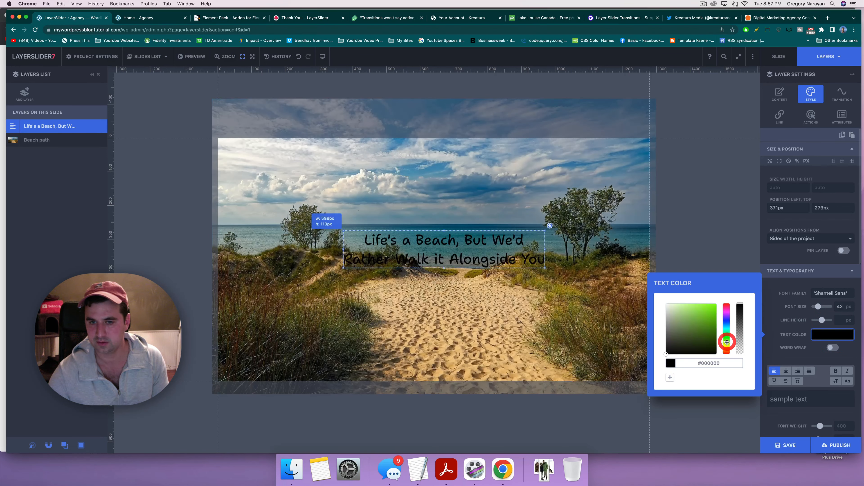
click(682, 325)
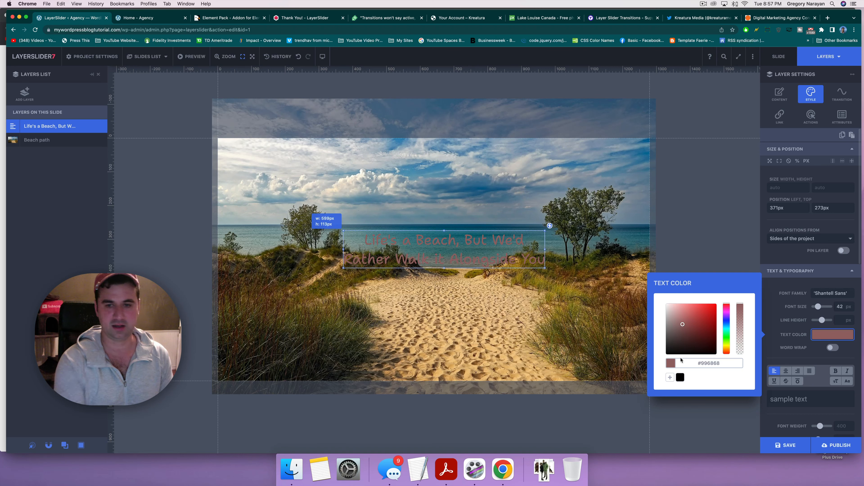
key(super+shift+3)
Step: Open the newest slide screenshot in PicMonkey
click(827, 18)
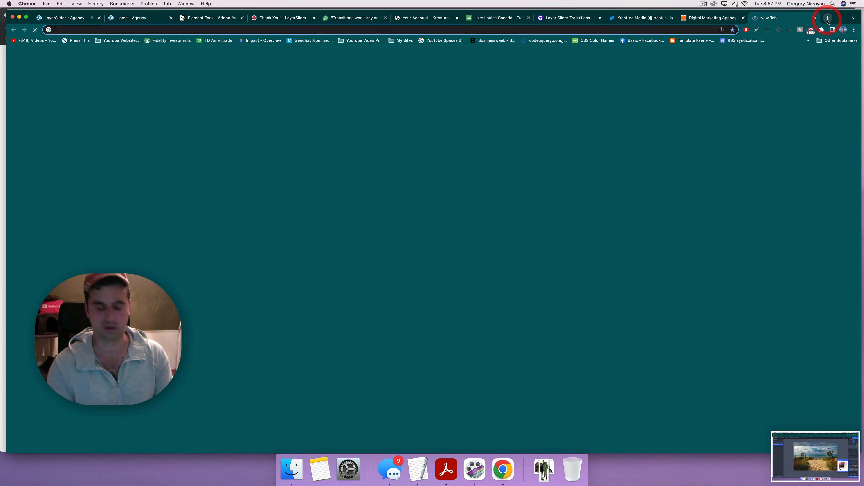
text(picmonkey)
key(Return)
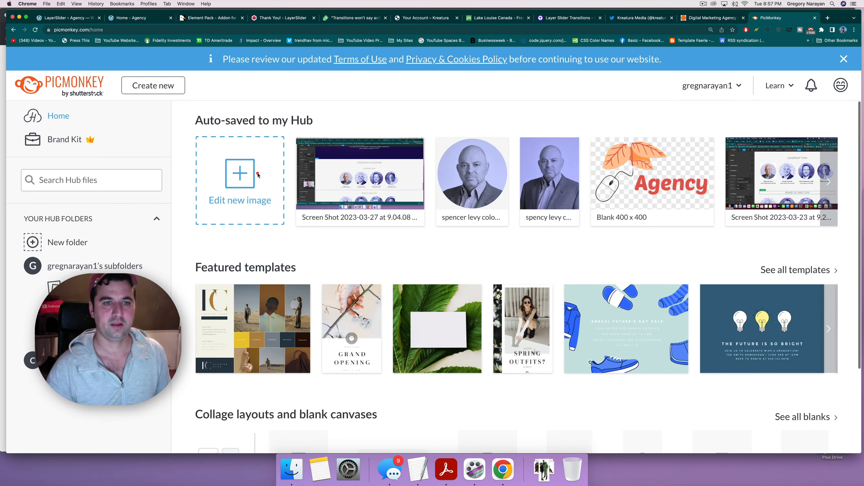
click(258, 175)
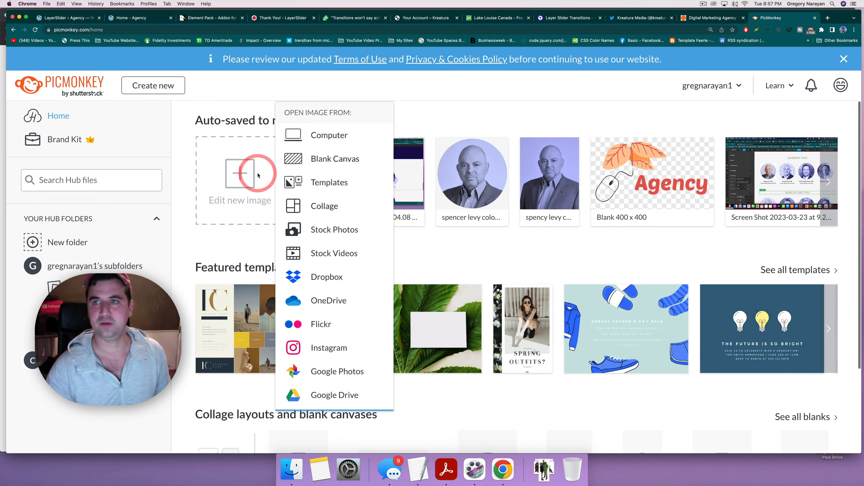
click(324, 143)
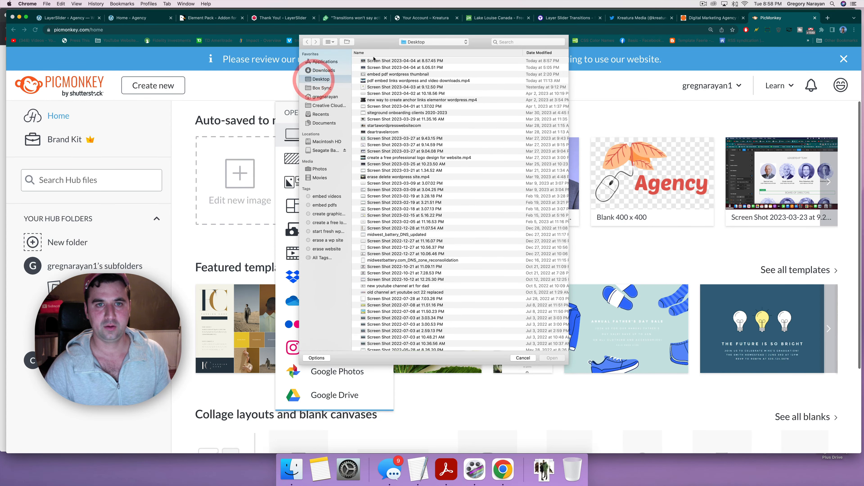
click(373, 60)
key(space)
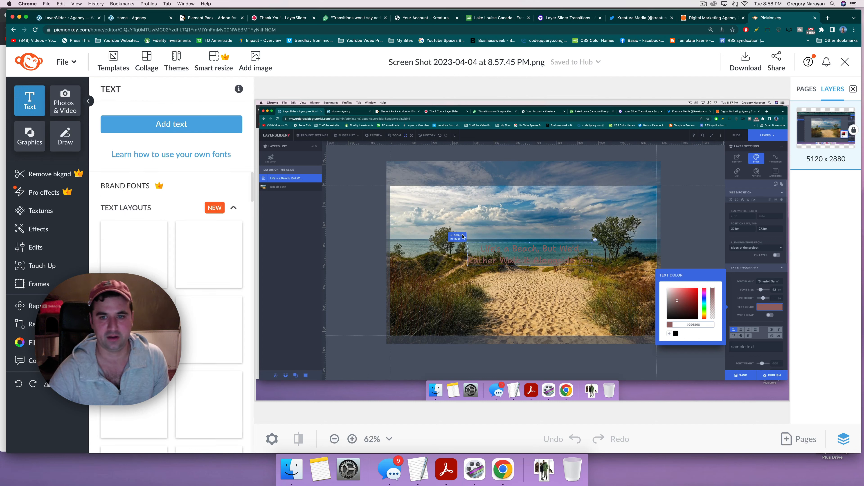
Step: Add a text box and eyedropper the sand colour #e9be7d from the beach
click(169, 126)
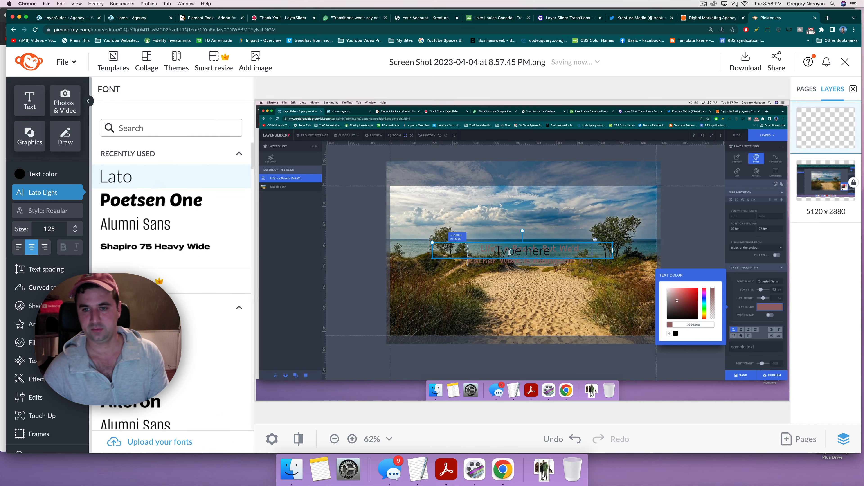
click(508, 252)
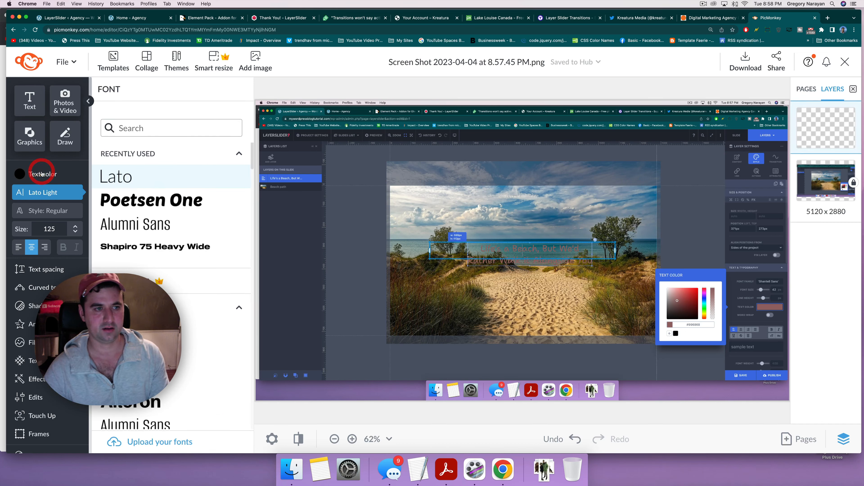
click(21, 174)
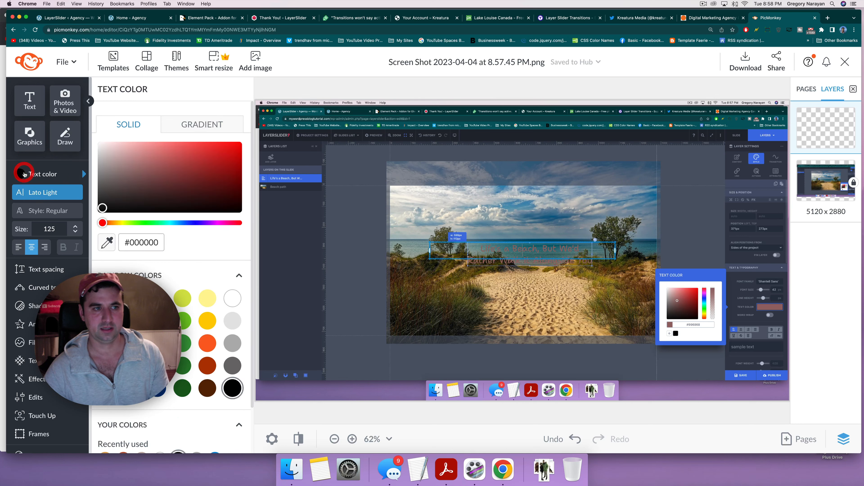
click(108, 242)
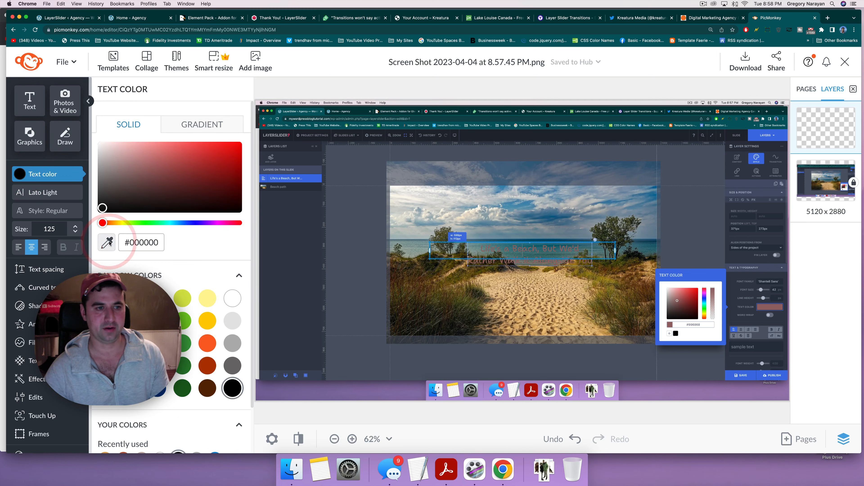
click(532, 312)
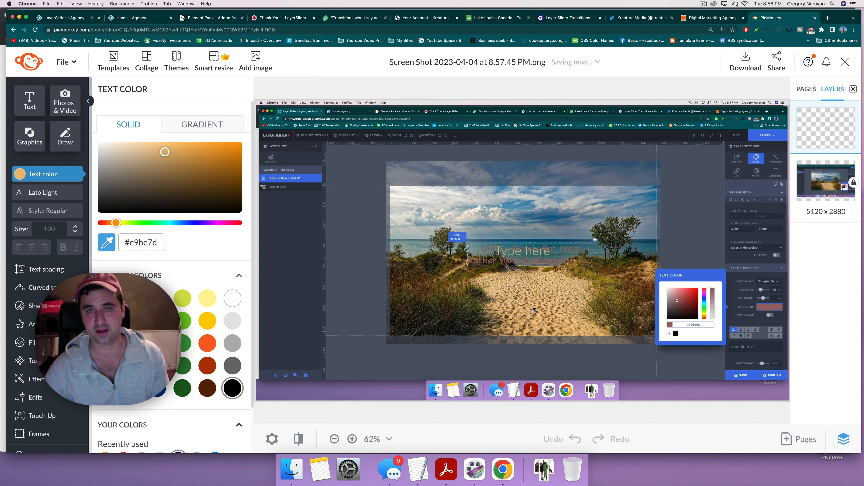
click(533, 310)
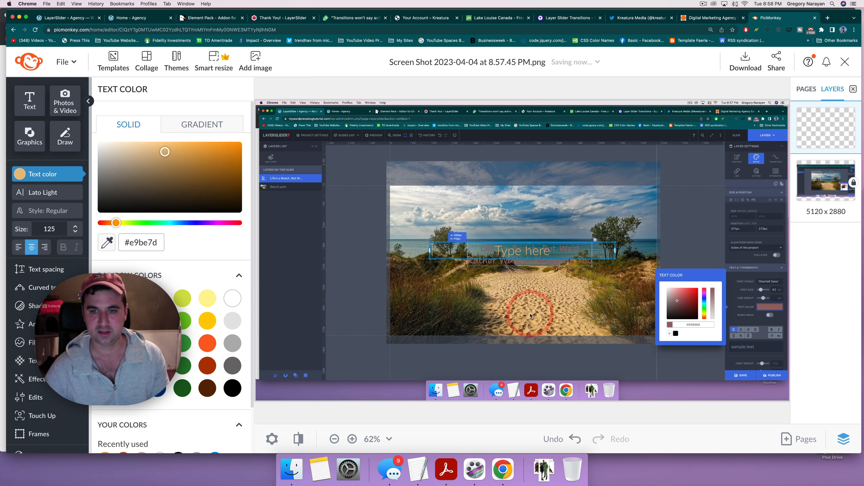
click(697, 326)
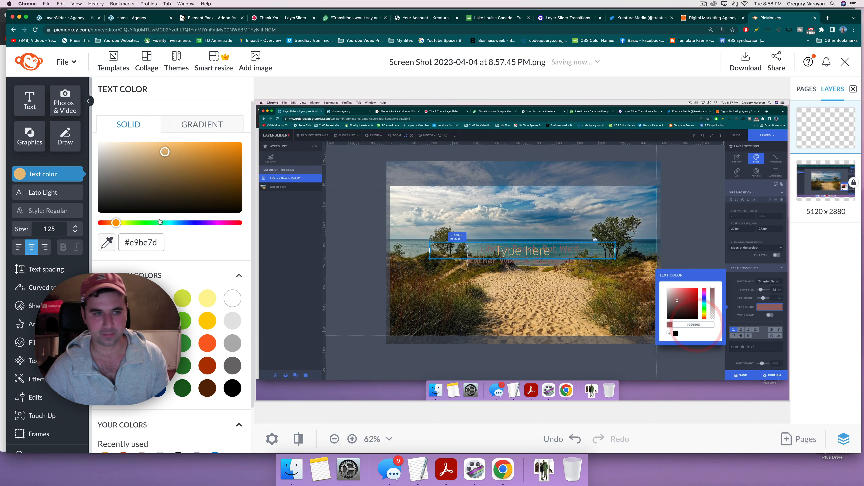
Step: Copy the #e9be7d hex code and return to the LayerSlider editor
click(143, 243)
click(142, 243)
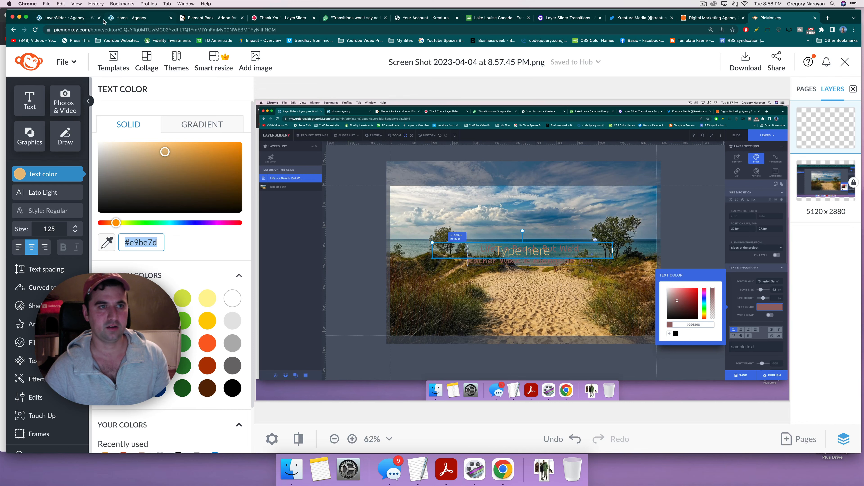
click(87, 19)
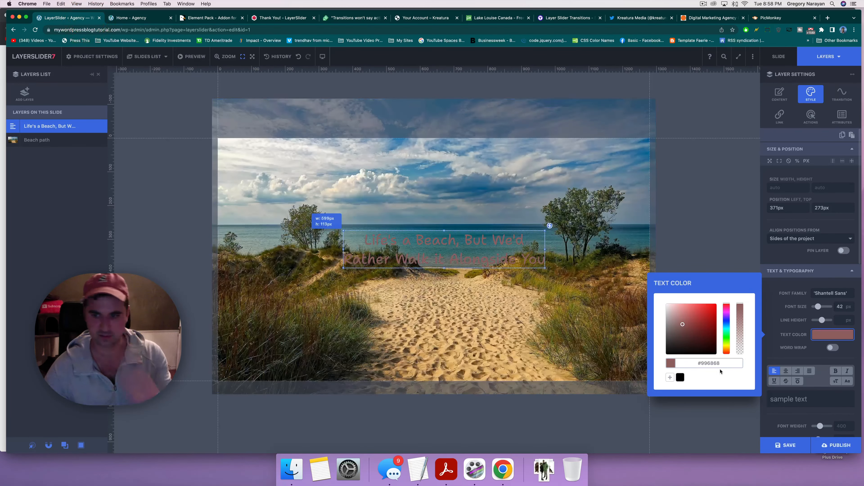
Step: Paste #e9be7d as the headline's text colour and move it up to 340px, 154px
click(712, 363)
text(##9be7d)
click(705, 363)
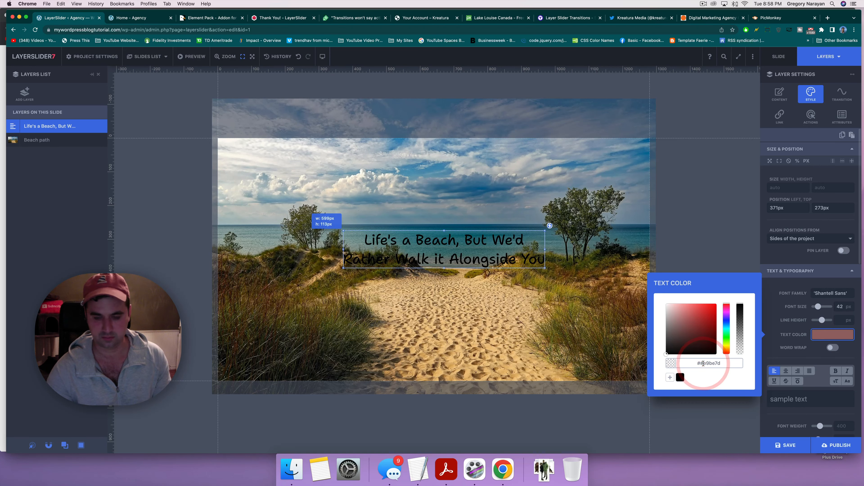
key(BackSpace)
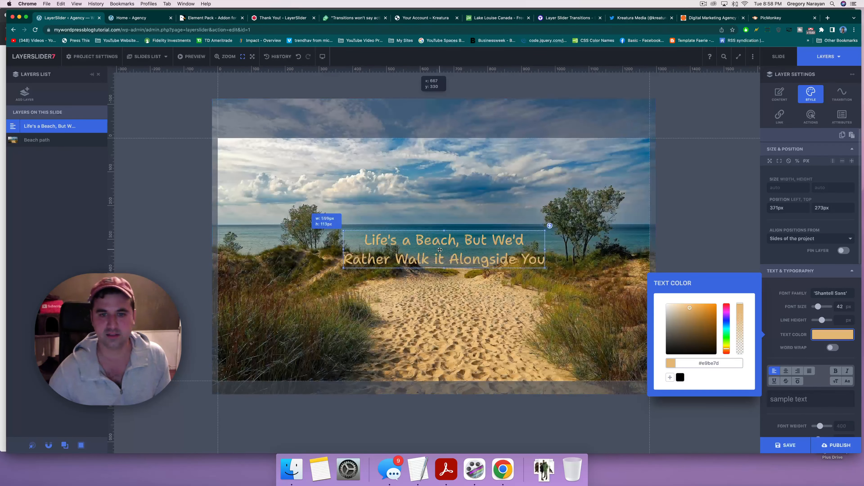
click(439, 238)
drag(439, 230, 428, 188)
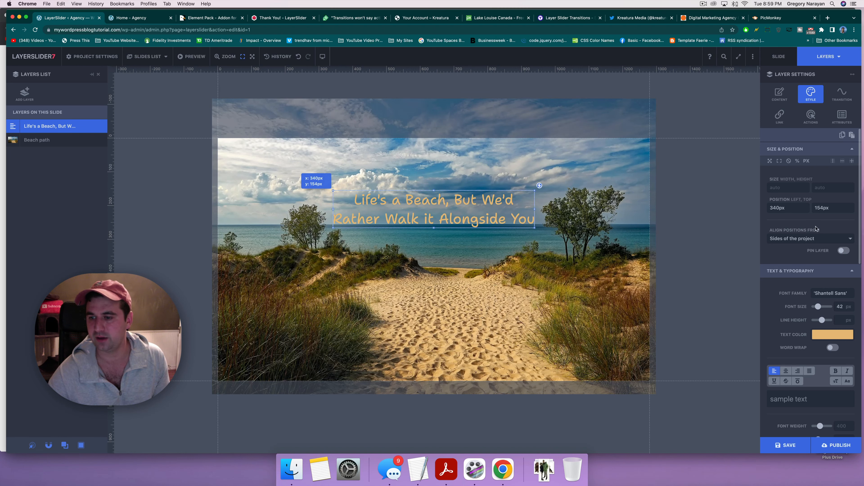
Step: Set the headline's text shadow colour to black and its blur to about 2 px
scroll(816, 229, down, 6)
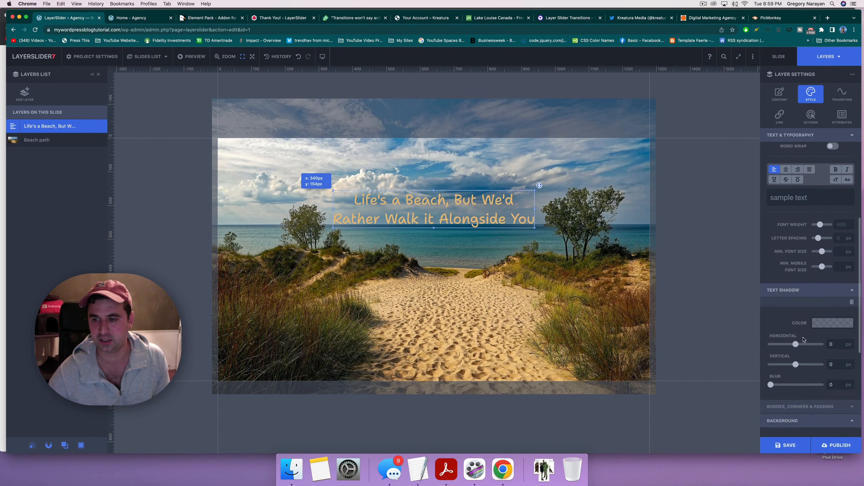
scroll(804, 338, down, 5)
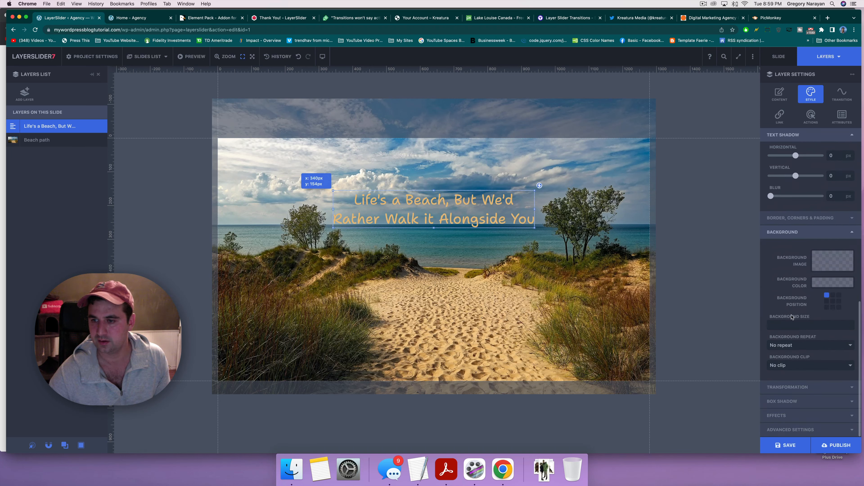
scroll(796, 200, up, 3)
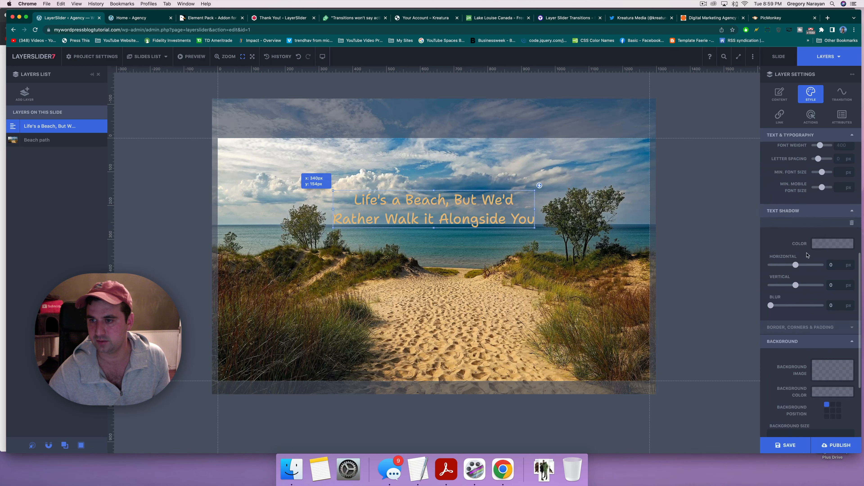
click(830, 244)
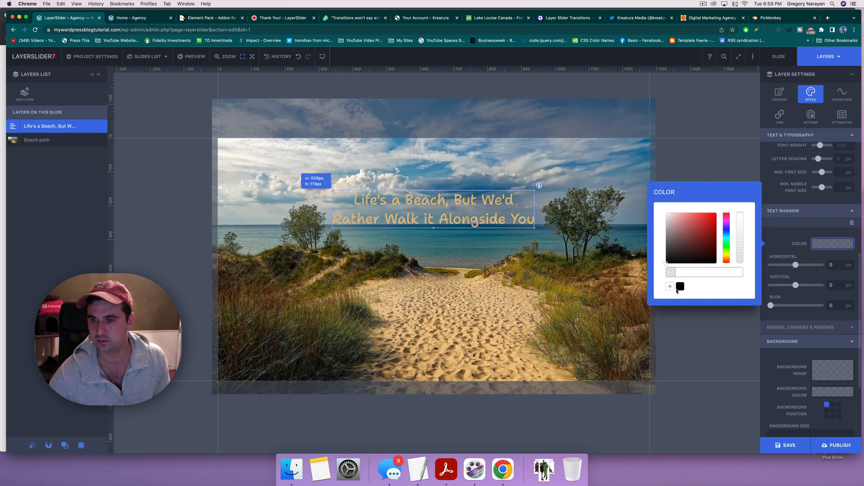
click(679, 288)
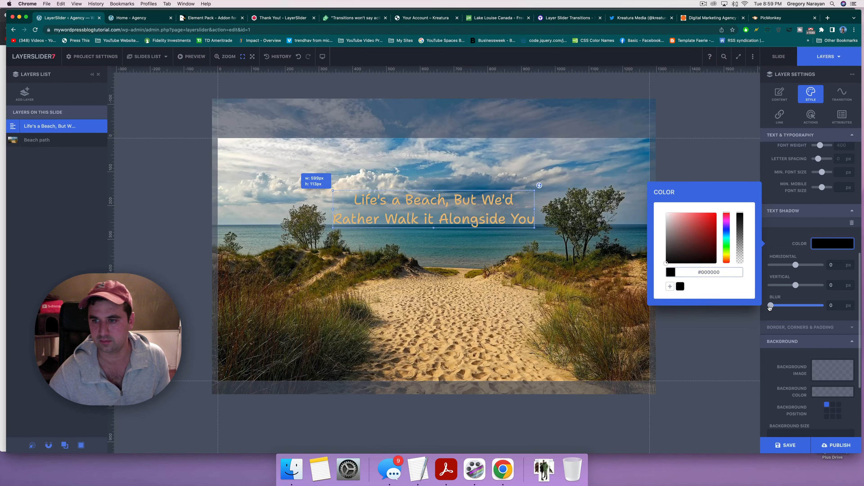
mouse_move(770, 305)
mouse_down()
mouse_move(780, 307)
mouse_move(764, 308)
mouse_up()
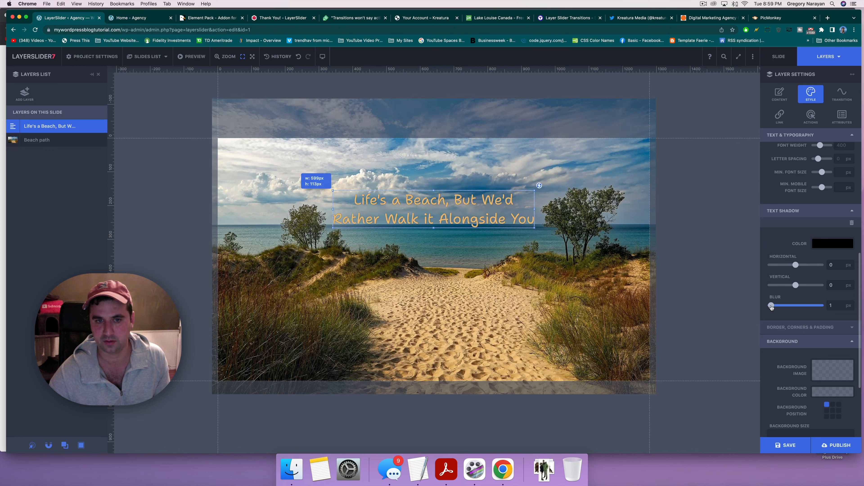
drag(772, 307, 792, 305)
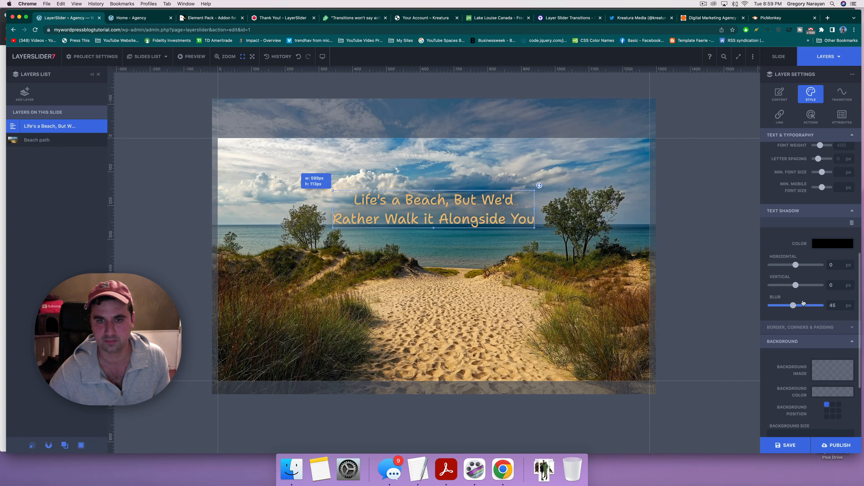
drag(786, 304, 772, 305)
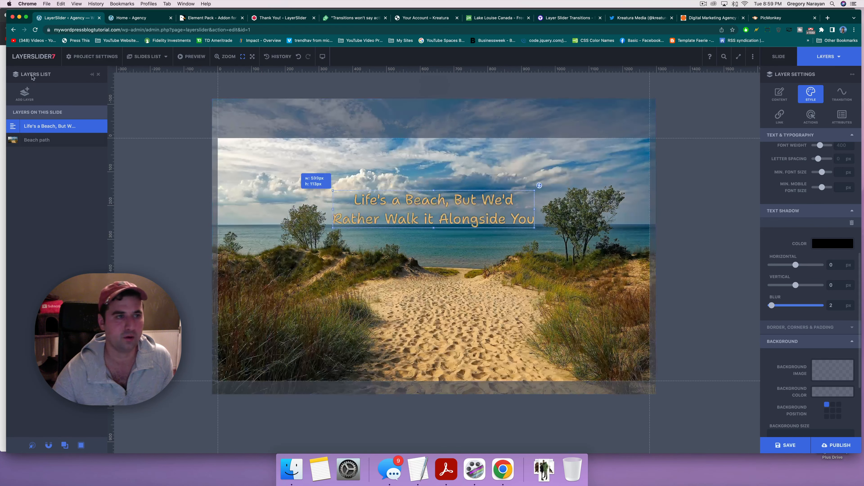
Step: Add a teal preset Button layer and centre it below the headline at about 571, 285 px
click(20, 96)
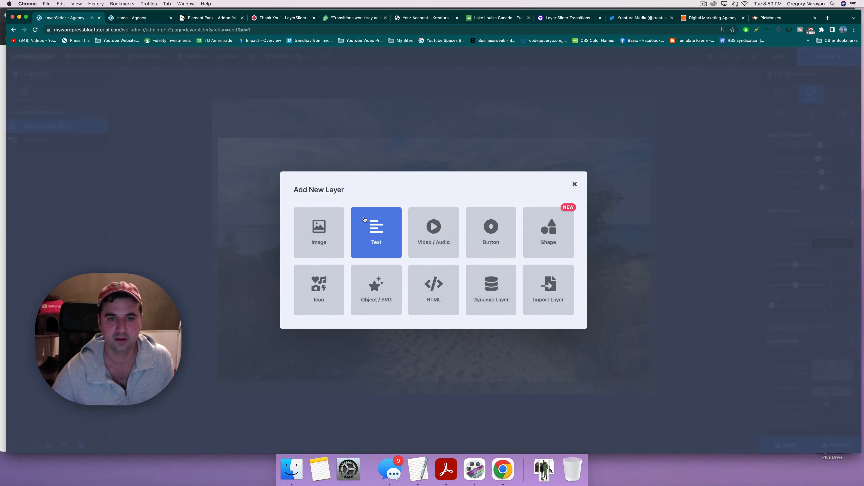
click(496, 220)
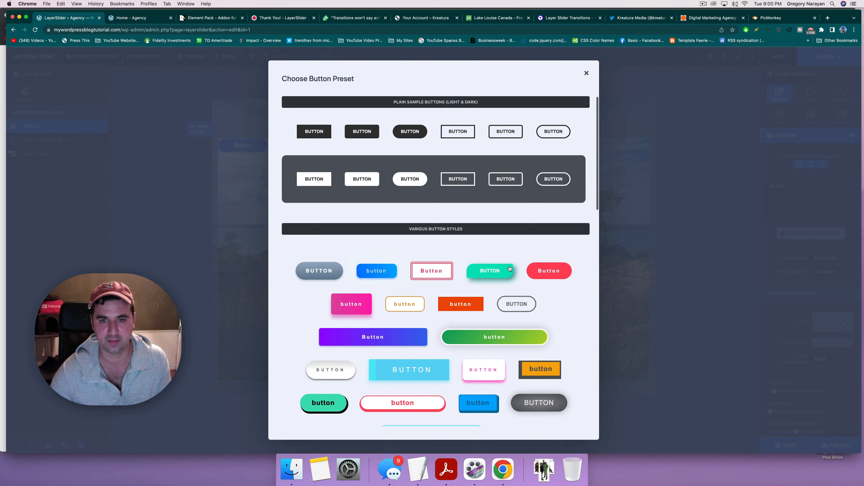
click(494, 273)
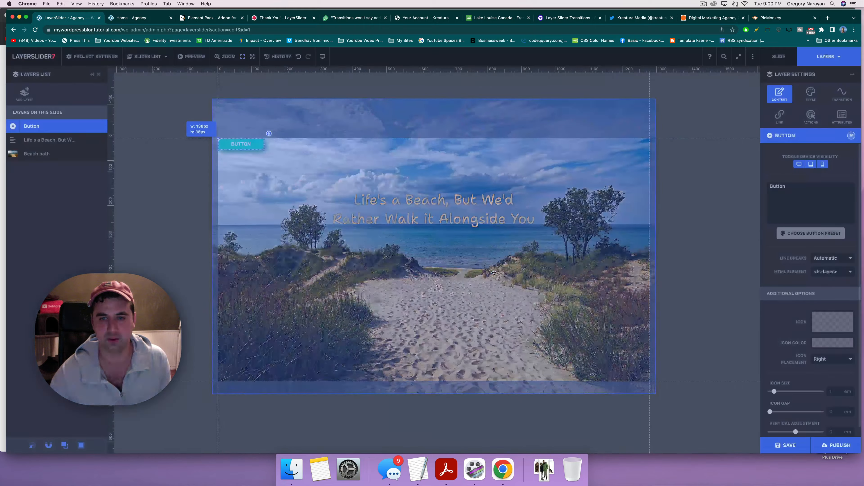
drag(233, 144, 427, 239)
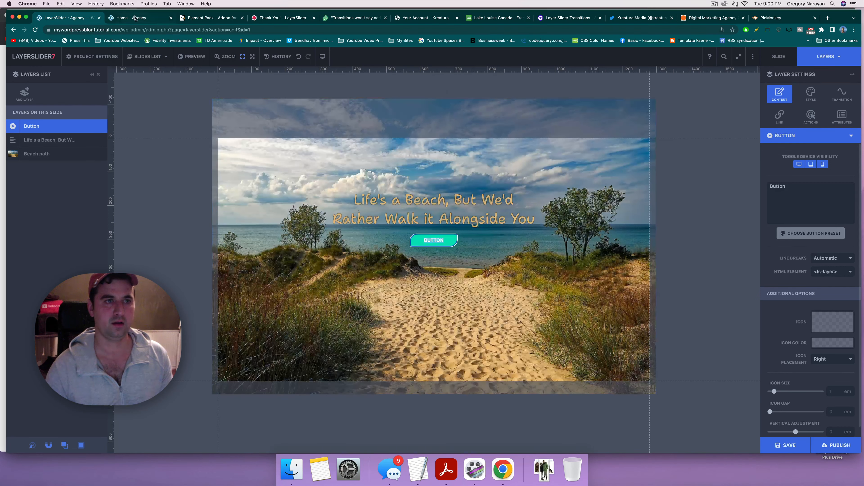
Step: Copy the Services page link from the live homepage and paste it as the layer's link
click(135, 18)
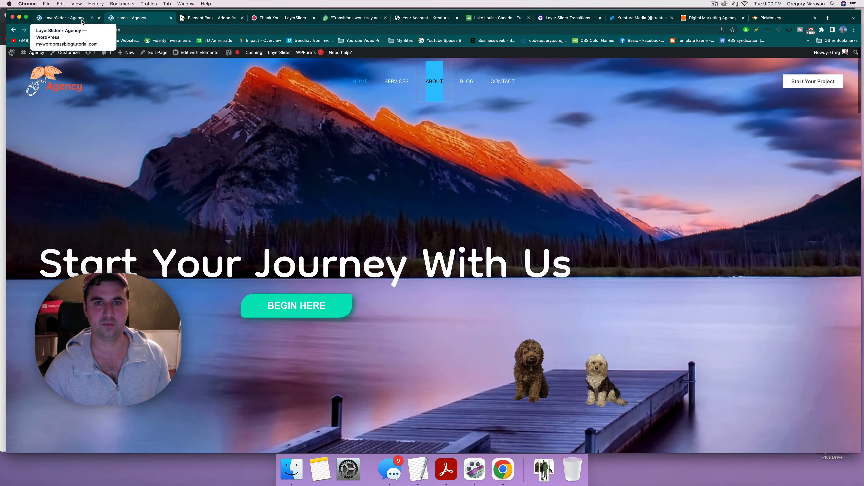
right_click(397, 85)
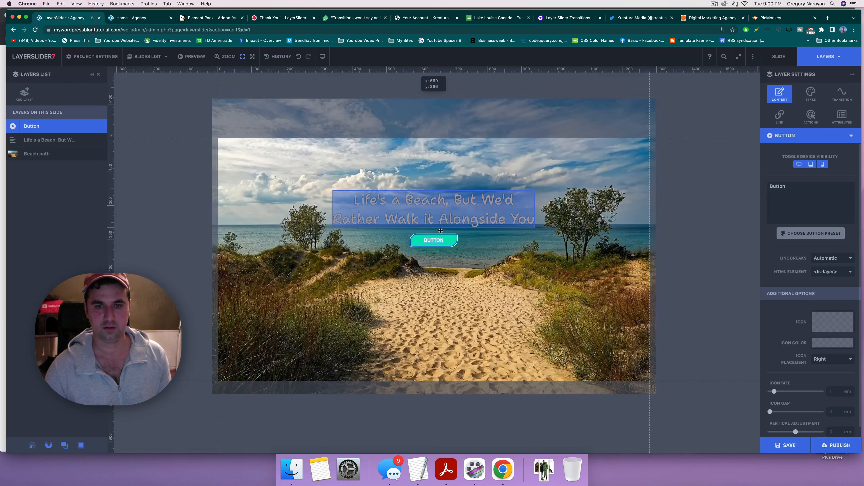
click(776, 117)
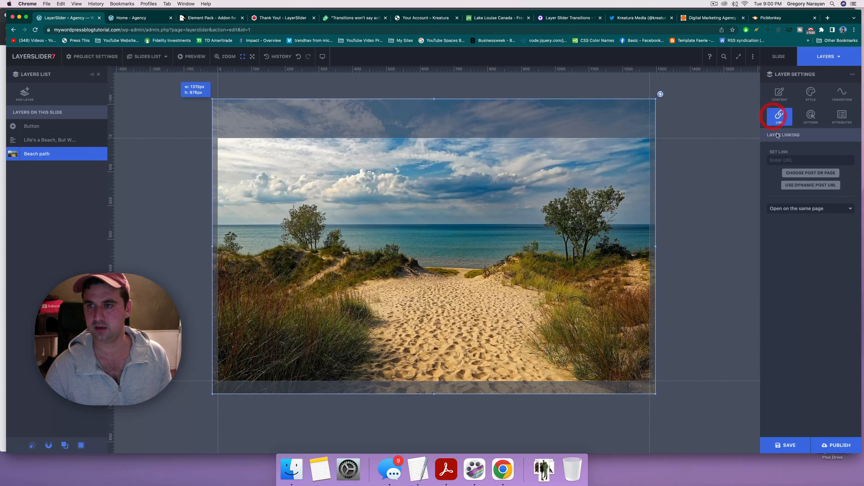
click(784, 159)
key(super+v)
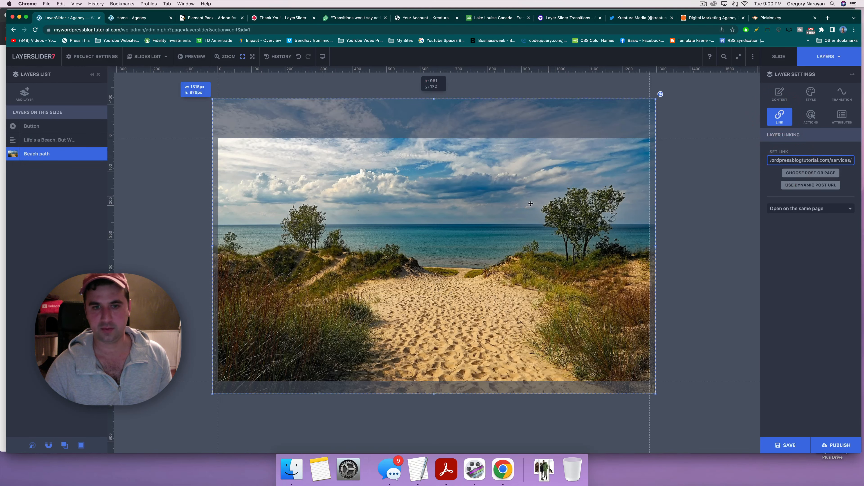
Step: Relabel the button 'Our Services' and save the project
click(67, 126)
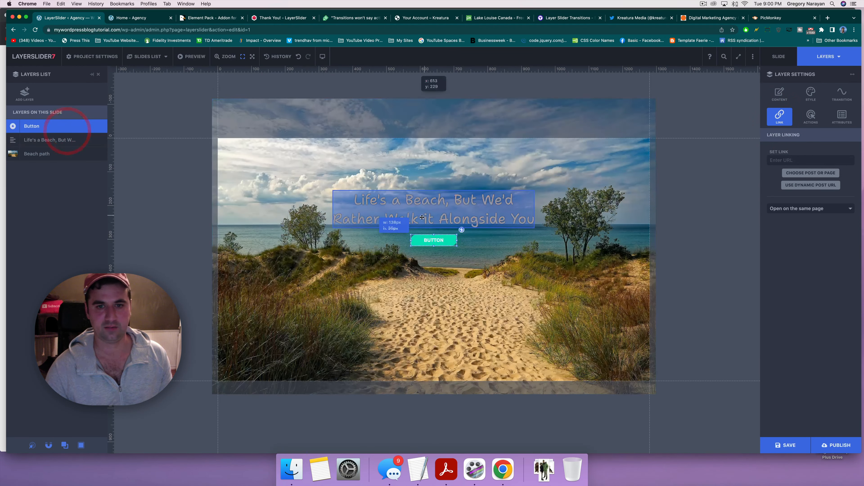
double_click(432, 238)
text(O)
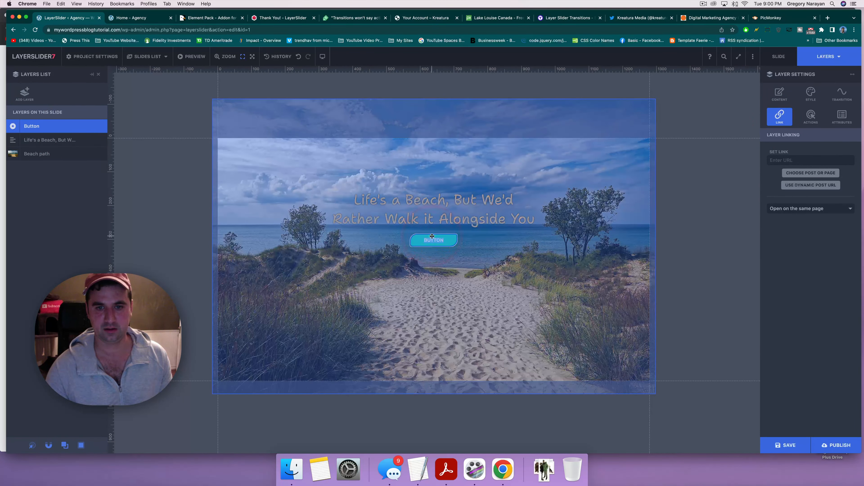
text(ur)
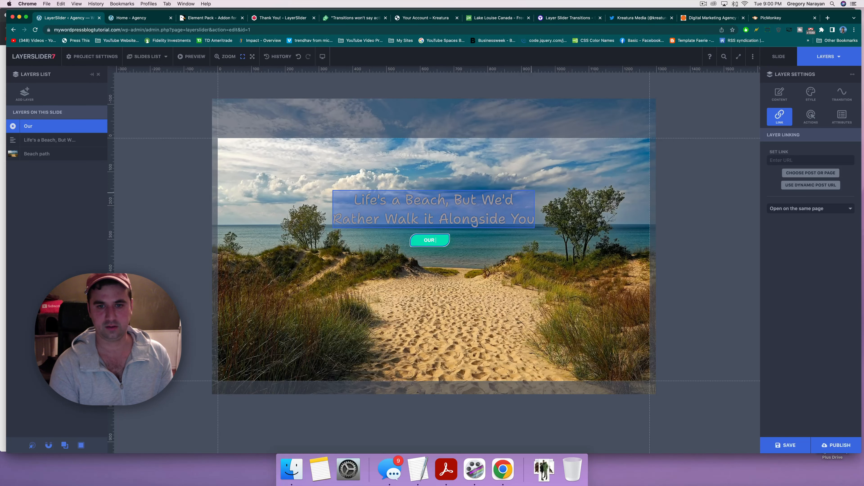
text( Services)
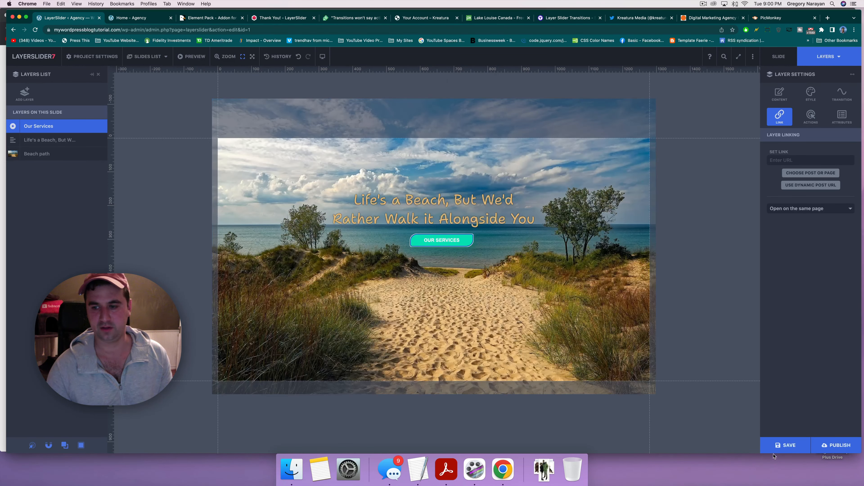
click(776, 449)
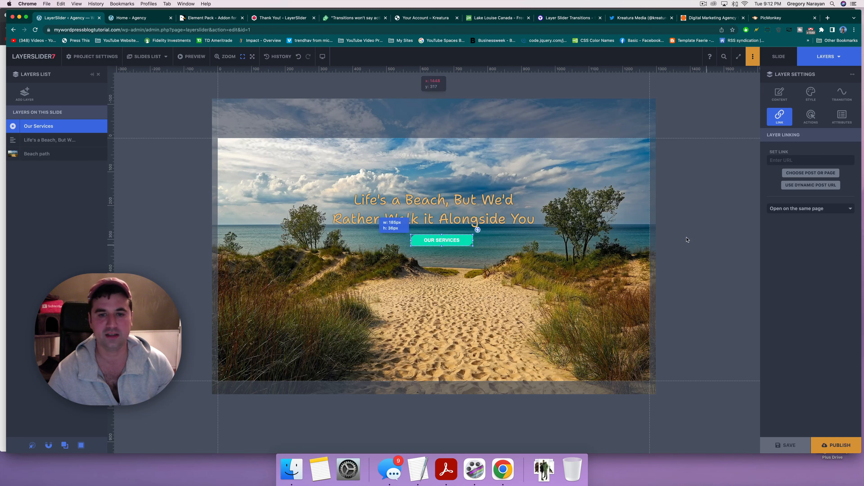
click(159, 59)
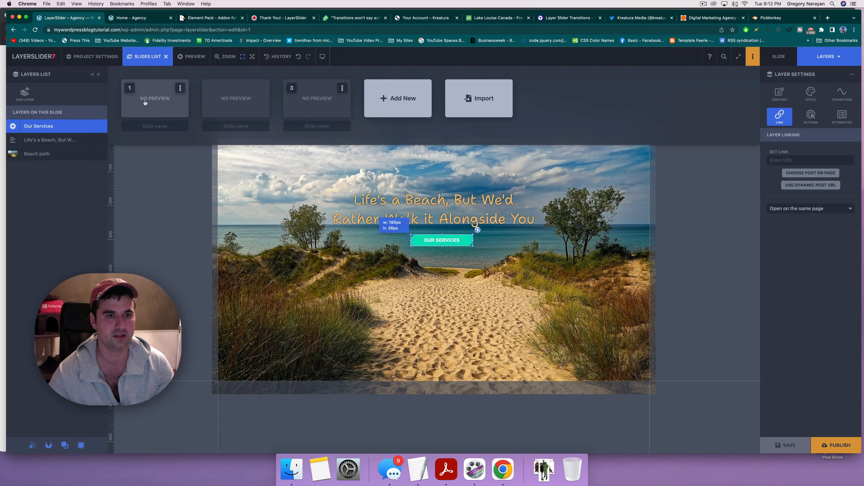
Step: Enter the slide names Mountains, Cabin and Beach under the three thumbnails in the slide list
click(158, 103)
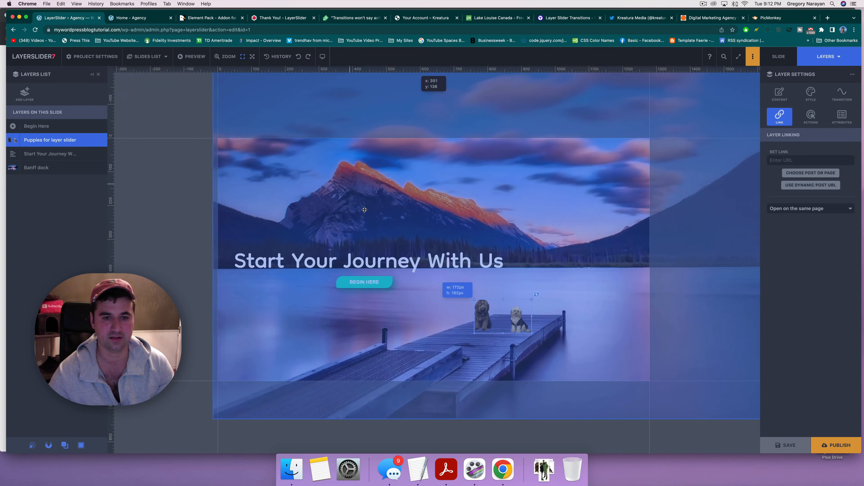
click(147, 57)
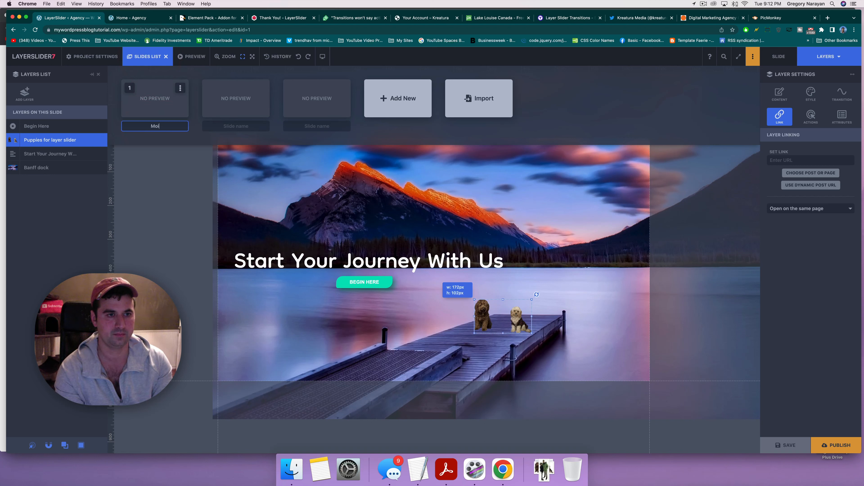
text(Mountains)
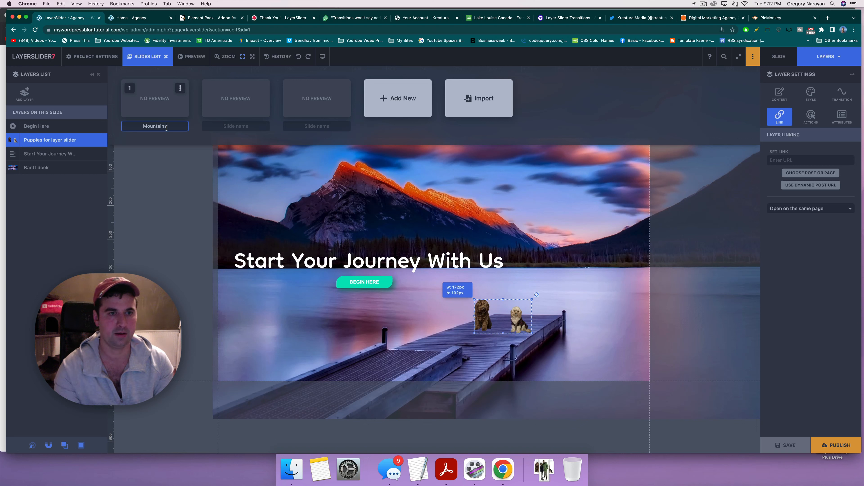
click(227, 127)
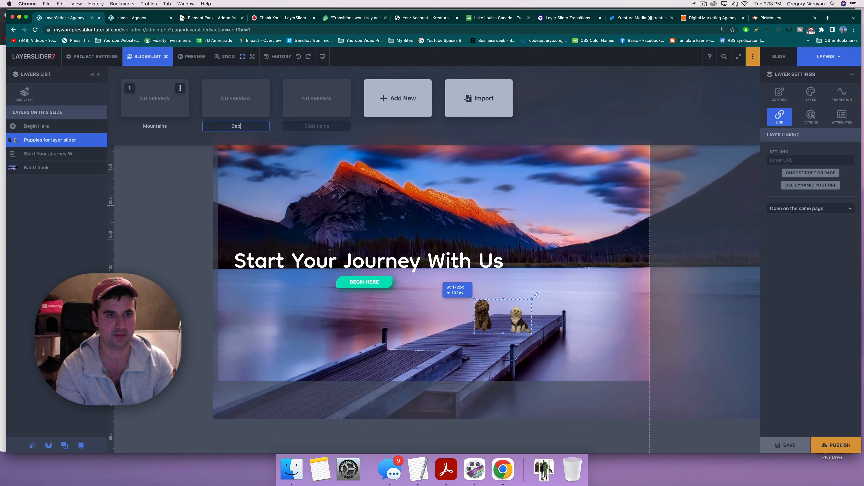
click(314, 125)
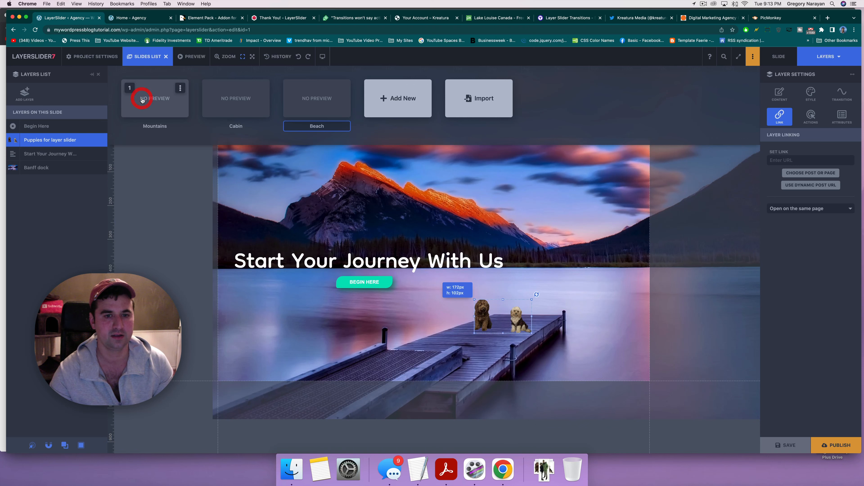
Step: Resize and move the Banff dock background to about 1406 by 785 px covering the slide
click(360, 247)
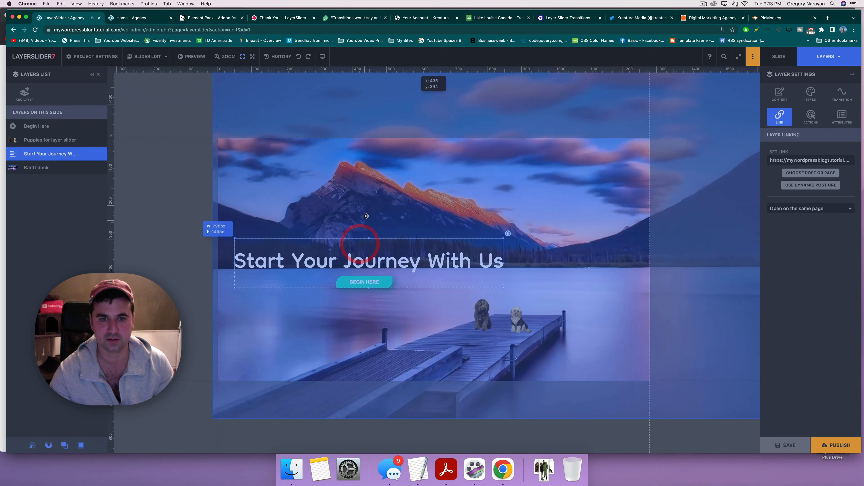
click(359, 214)
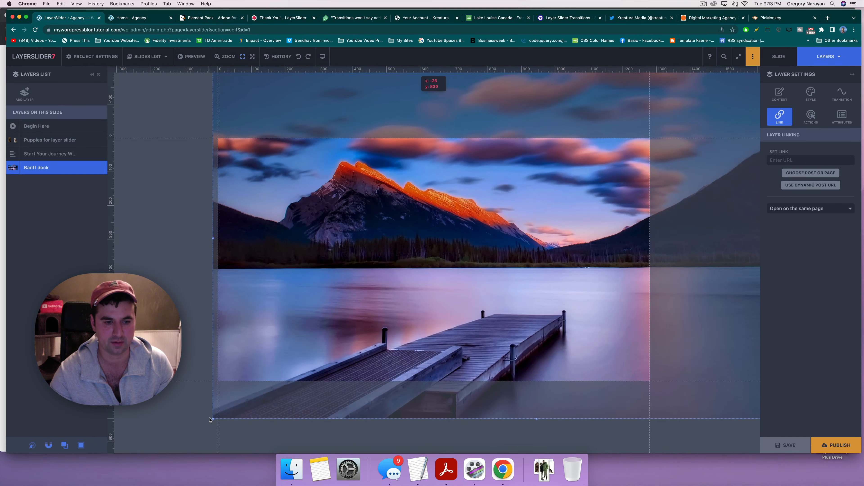
drag(212, 419, 299, 339)
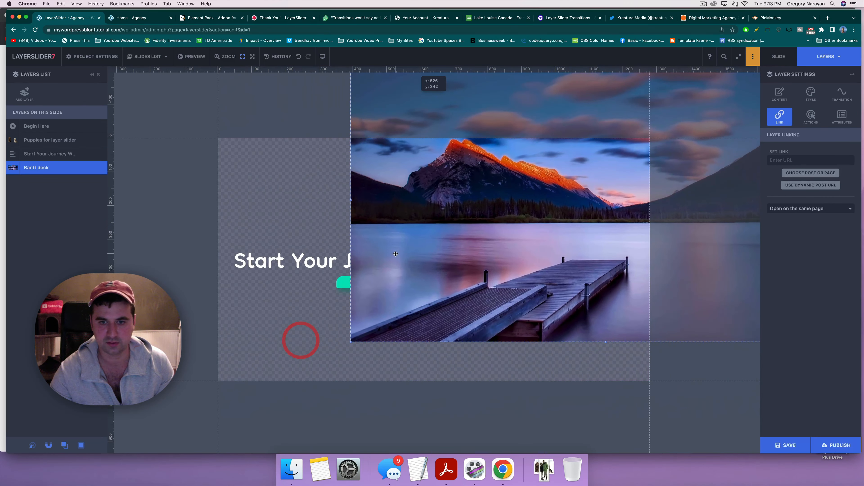
drag(354, 327, 207, 314)
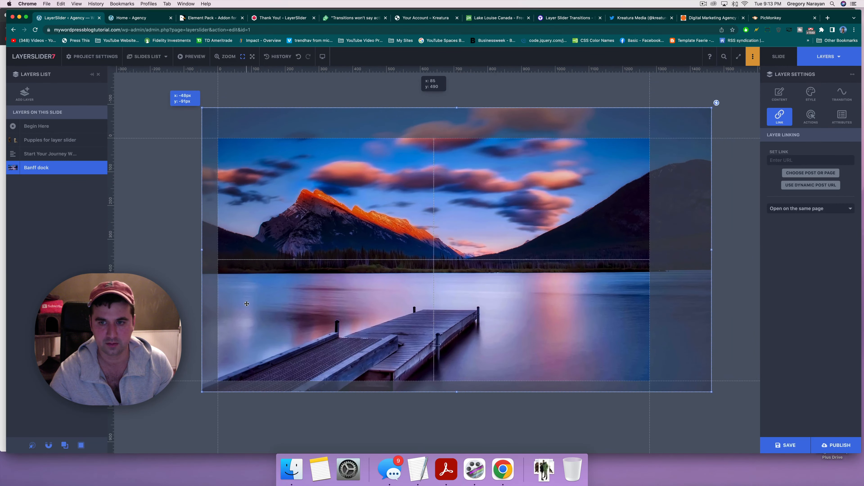
click(246, 304)
drag(711, 107, 655, 128)
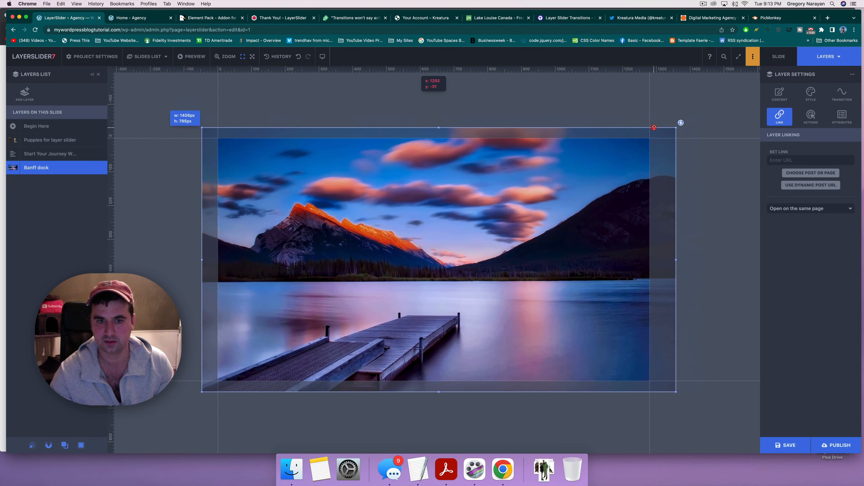
click(521, 222)
click(353, 303)
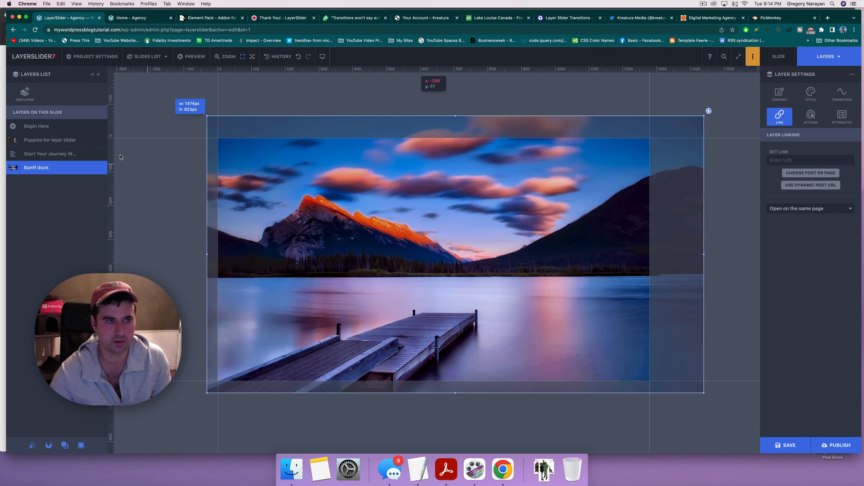
Step: Shift the Start Your Journey heading about 10 px right and nudge the BEGIN HERE button
click(69, 153)
drag(370, 292, 347, 287)
click(36, 126)
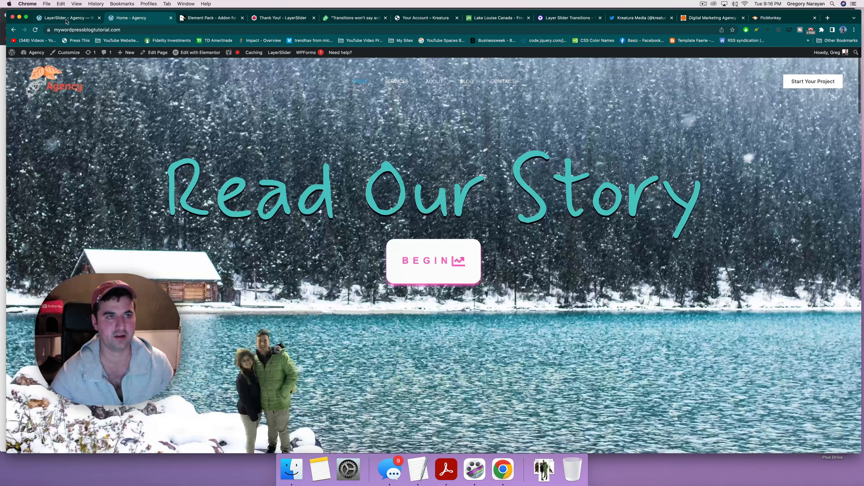
click(66, 18)
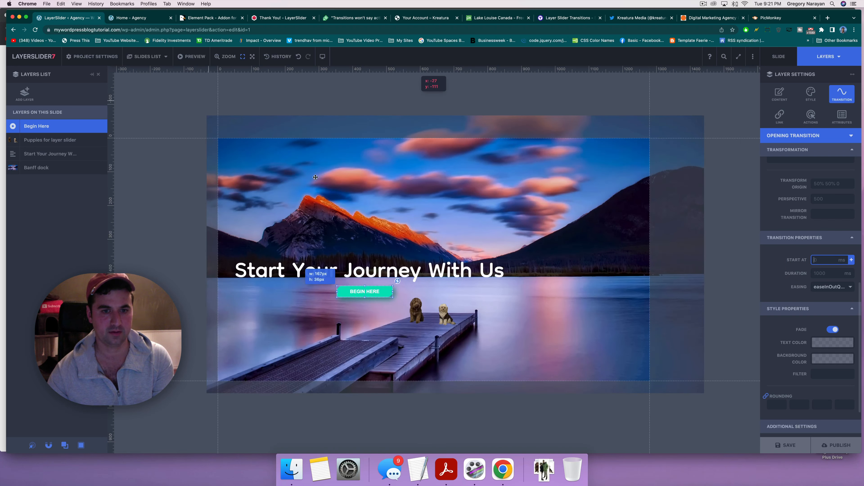
Step: Open the Cabin slide and review its Transition panel
click(141, 56)
click(242, 98)
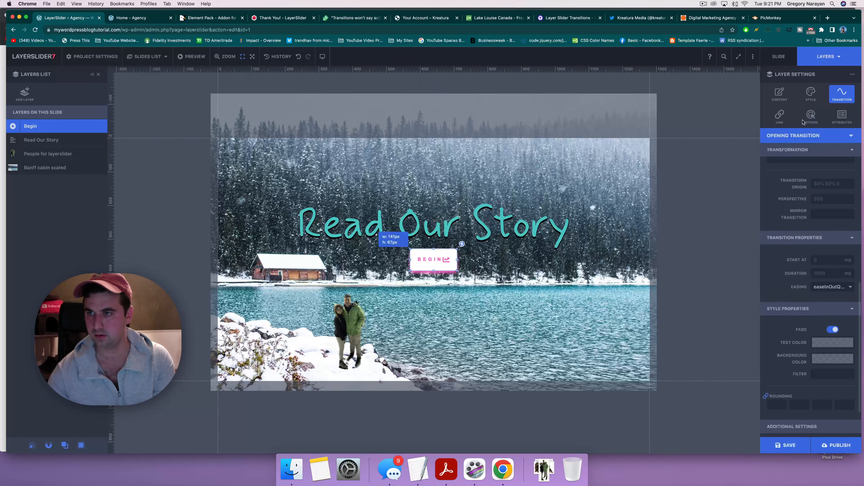
scroll(794, 301, down, 3)
scroll(800, 309, up, 5)
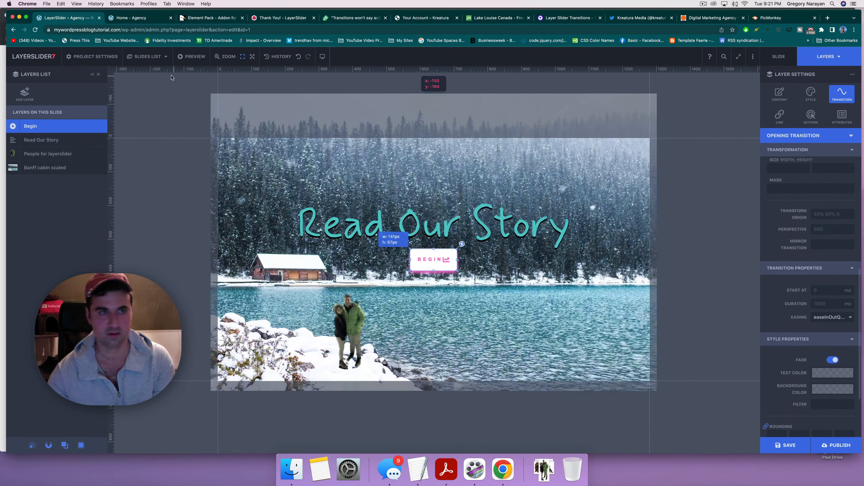
Step: Review the Beach slide's transitions, then save and publish the slider project
click(148, 56)
click(318, 105)
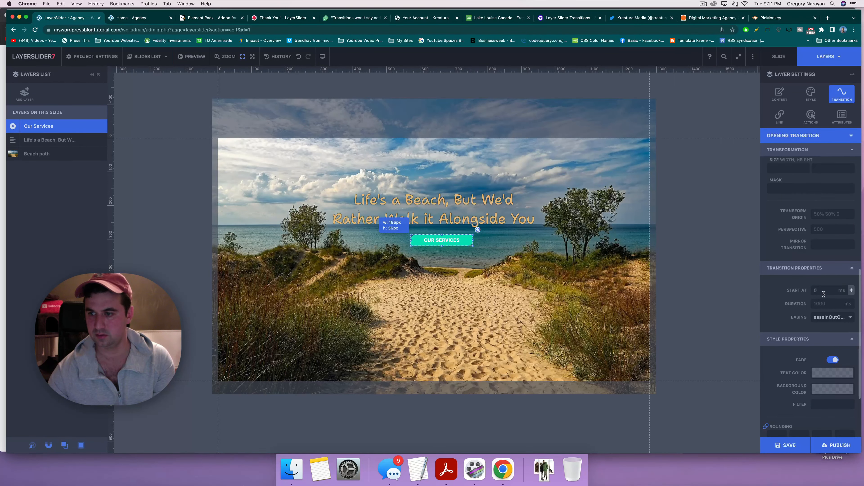
scroll(824, 295, down, 4)
scroll(793, 306, up, 12)
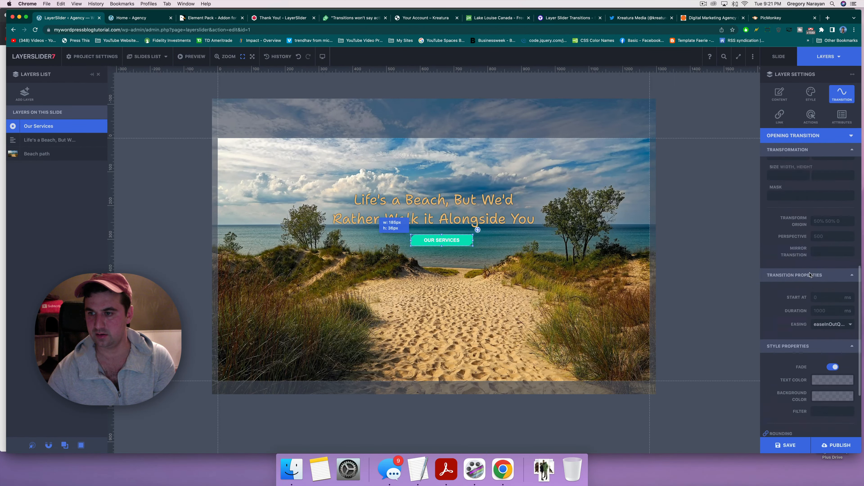
click(789, 445)
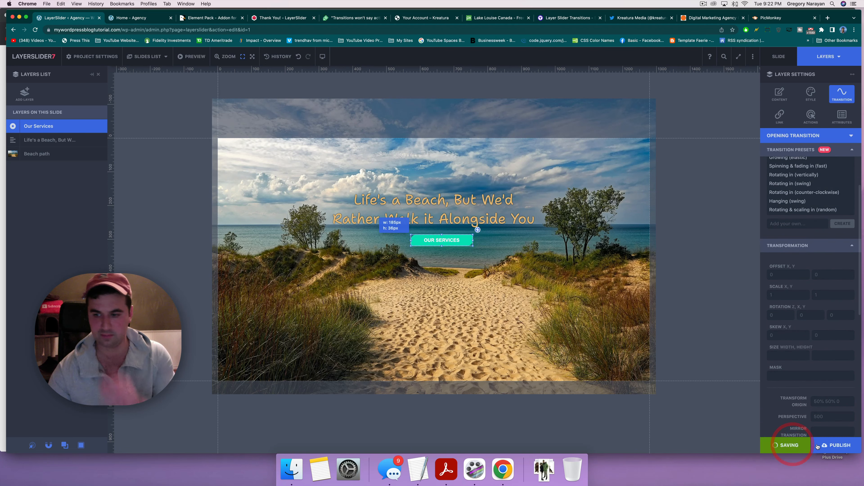
click(831, 446)
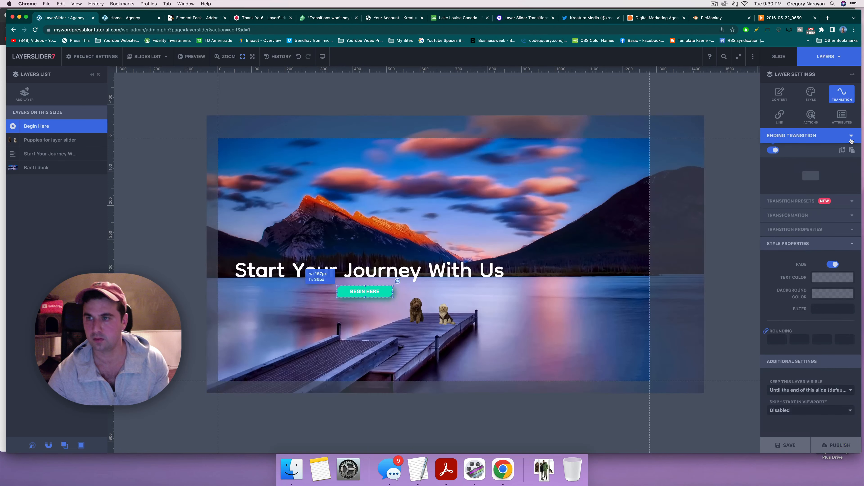
Step: Set the Mountains Begin button's ending transition duration to 4000 ms and save
click(851, 135)
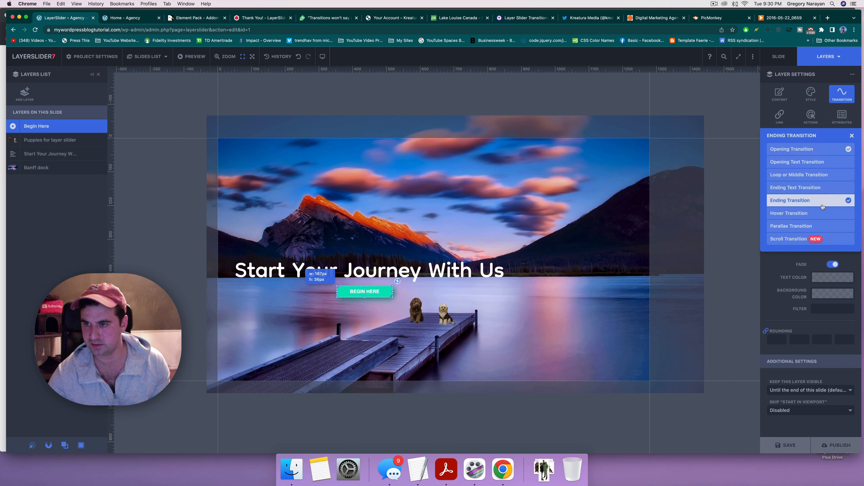
click(853, 134)
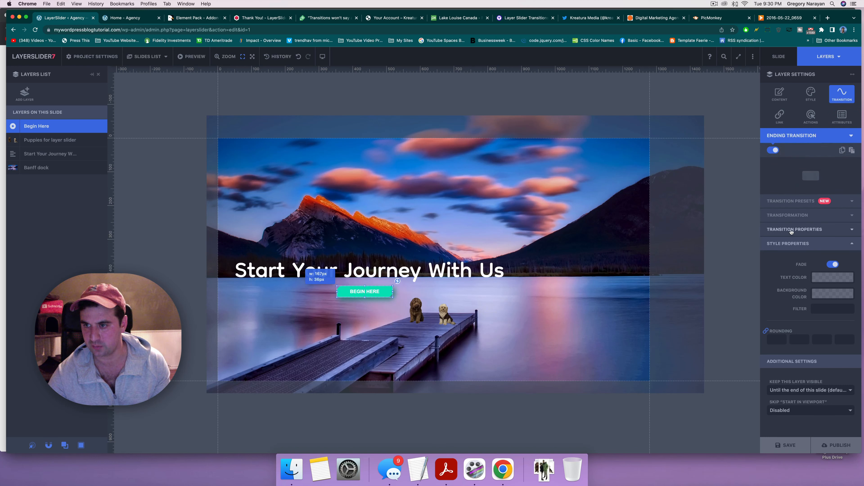
click(849, 228)
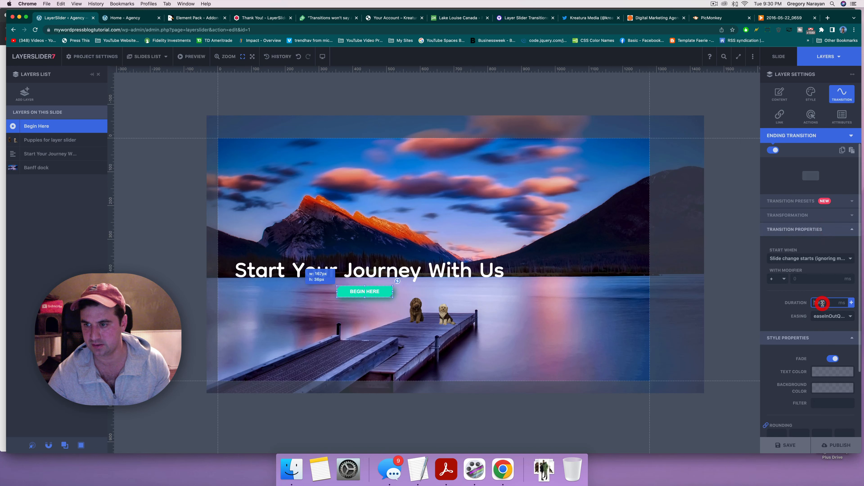
text(4000)
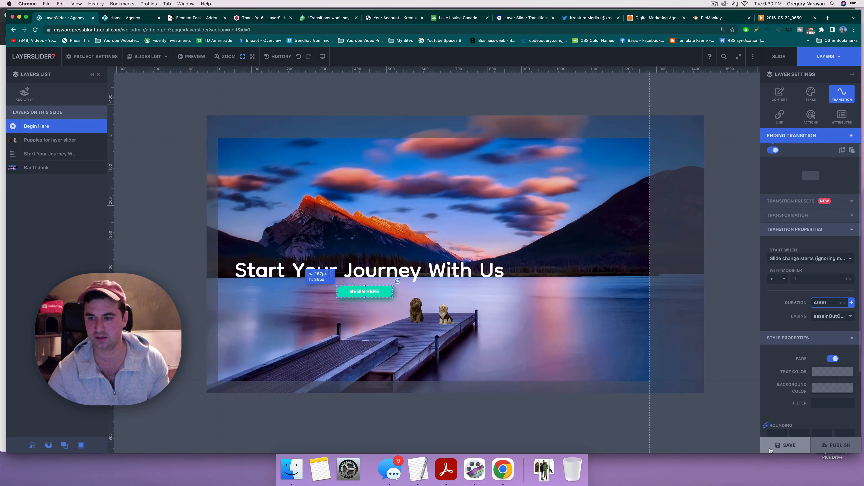
click(777, 447)
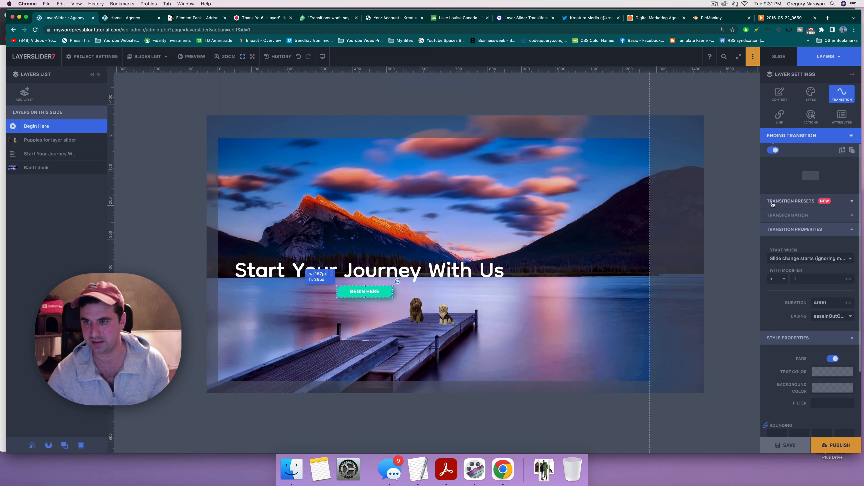
click(793, 201)
click(793, 201)
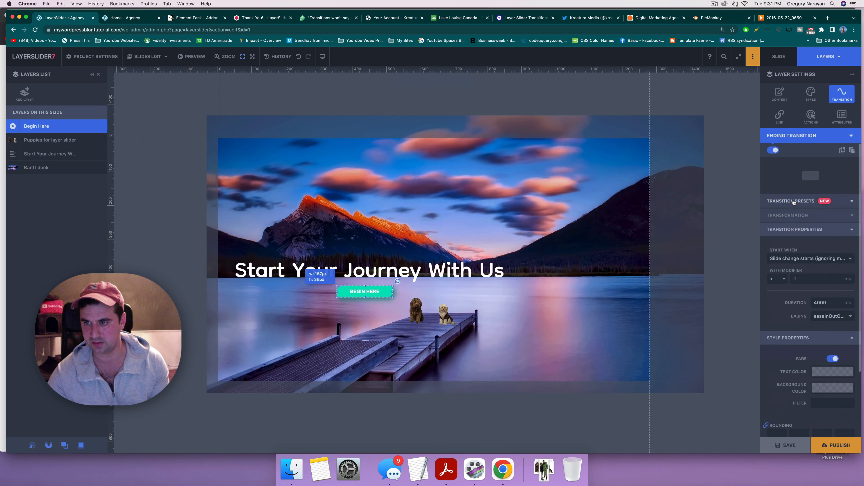
click(790, 212)
click(792, 216)
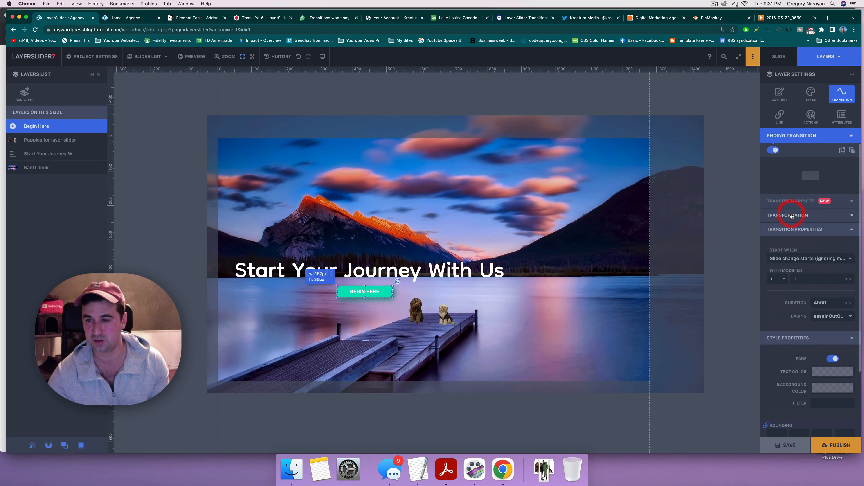
click(795, 231)
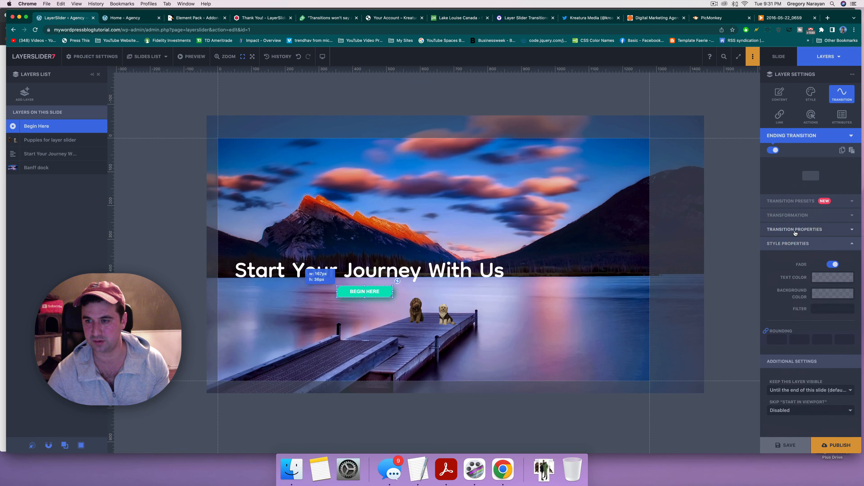
click(793, 232)
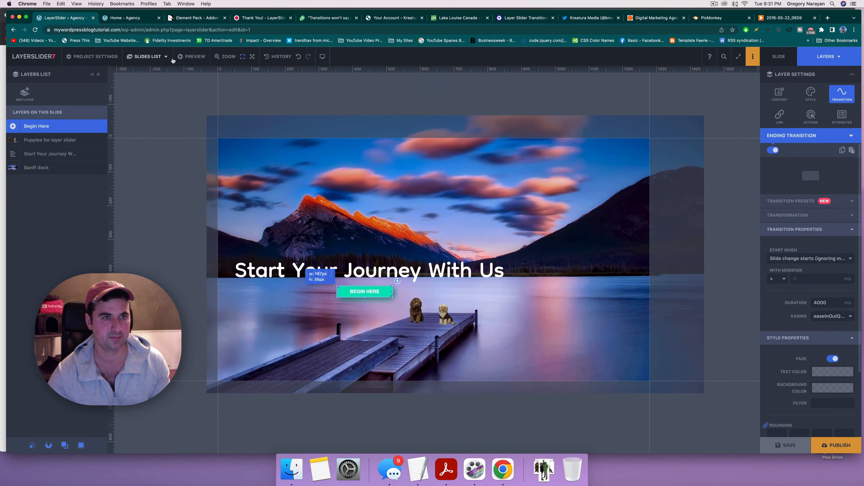
Step: On the Cabin slide, set the Begin button's transition duration to 4000 ms and publish
click(158, 58)
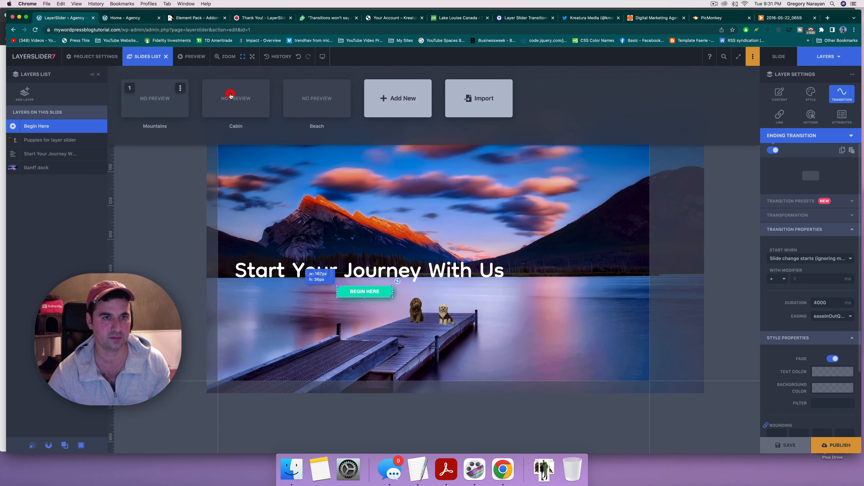
click(230, 97)
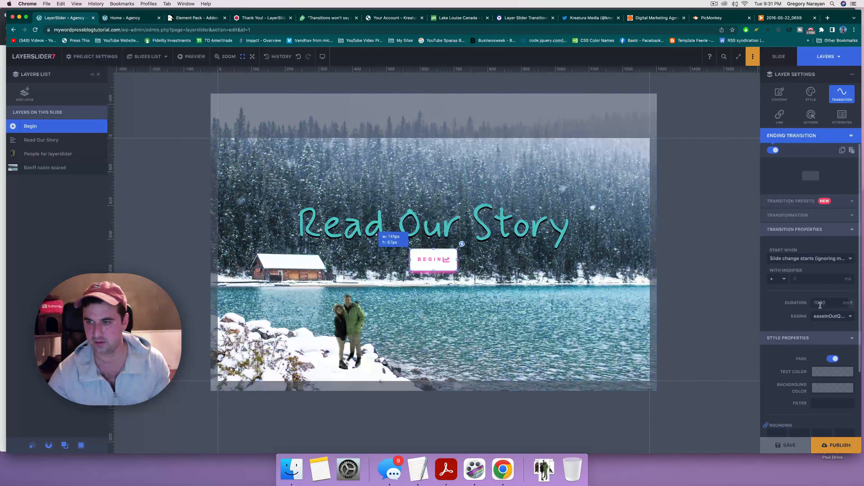
click(820, 304)
text(4)
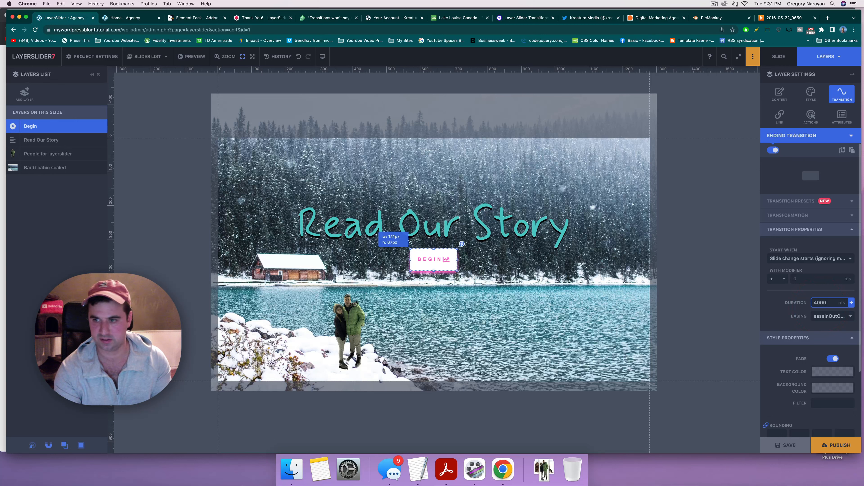
click(781, 444)
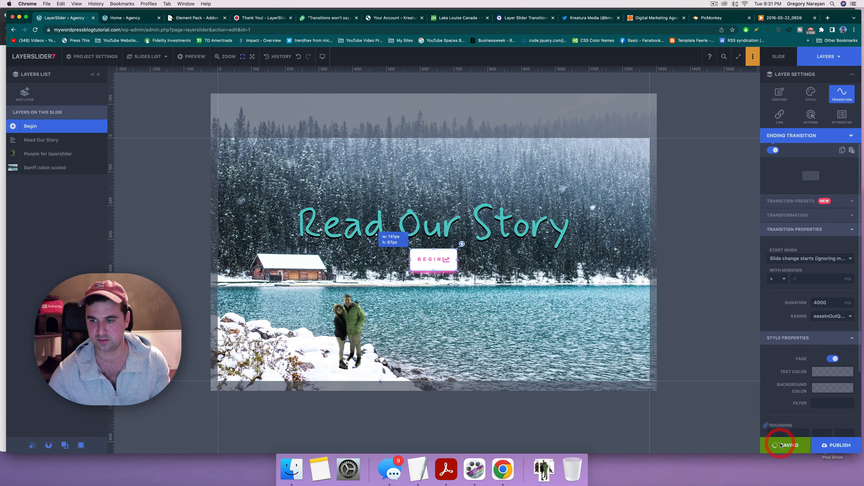
click(148, 57)
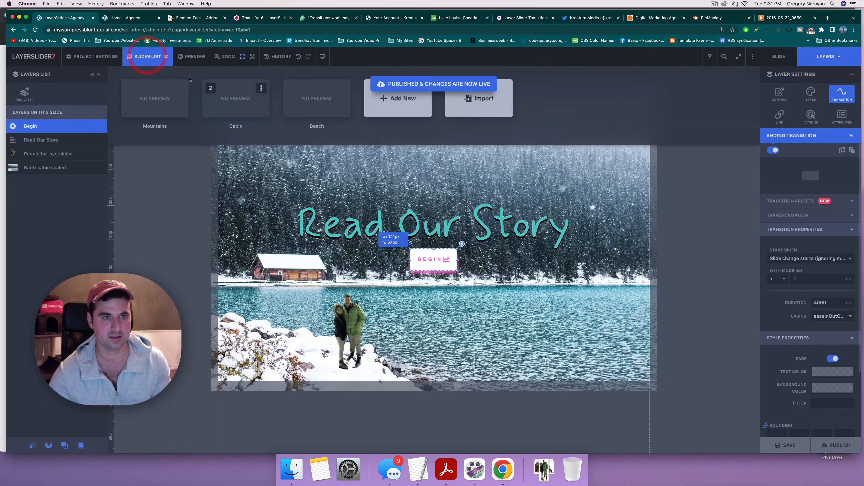
Step: Switch to the Beach slide, then save and publish the project live
click(312, 101)
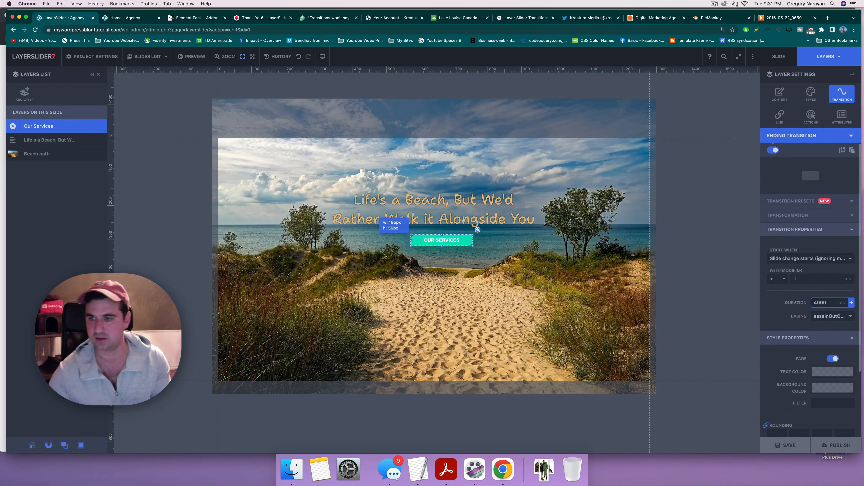
click(784, 449)
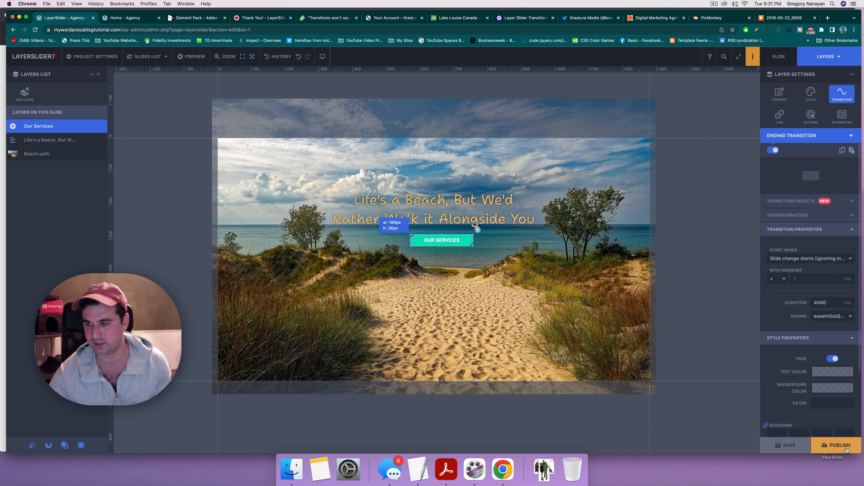
click(837, 445)
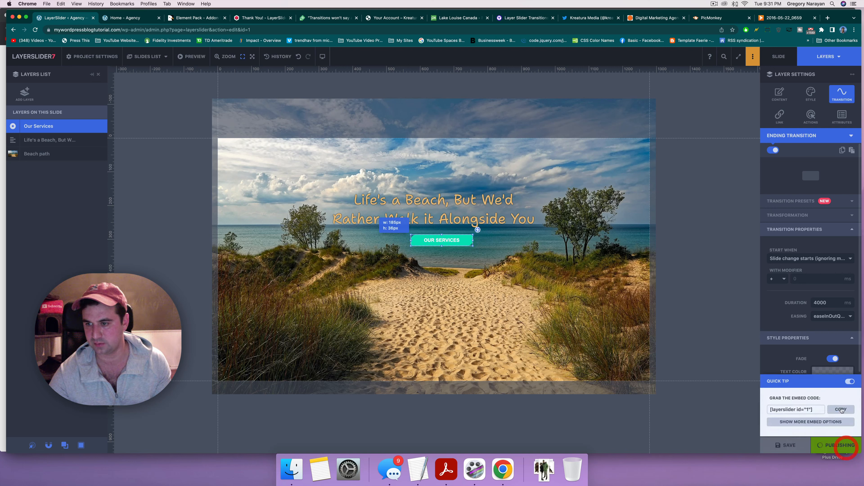
Step: Keep the transition starting on slide change and review the Opening and Ending Transition settings
click(768, 259)
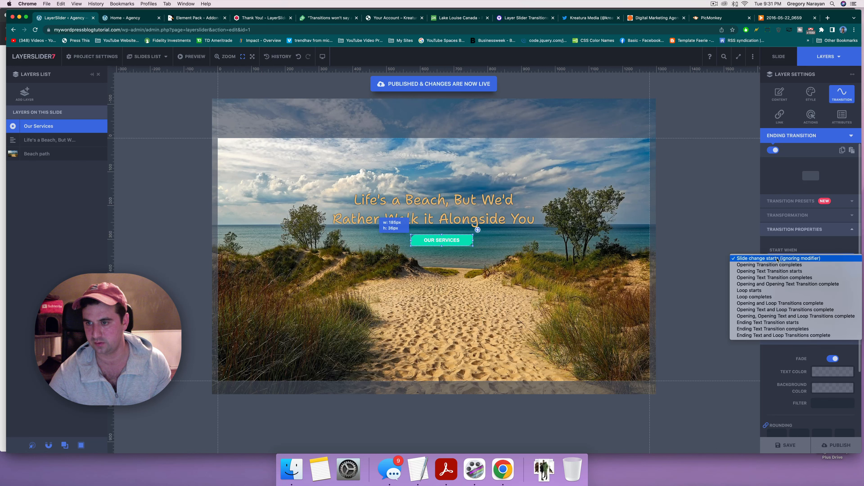
click(749, 259)
click(143, 16)
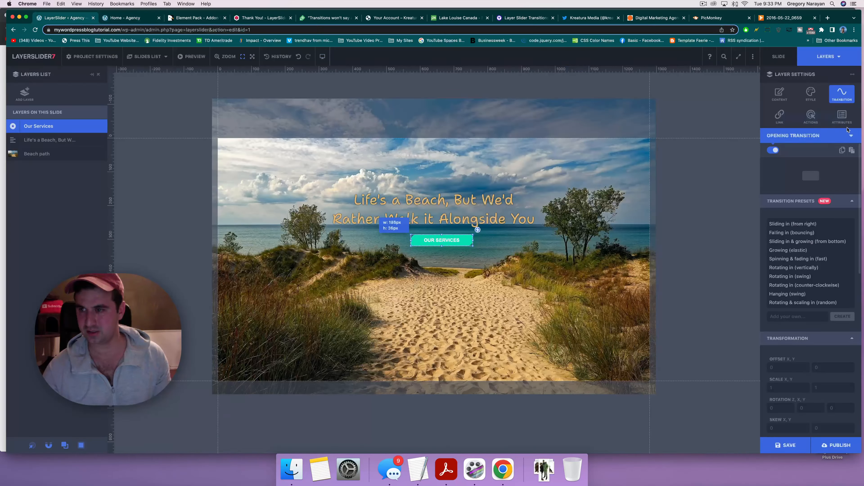
click(849, 135)
click(801, 201)
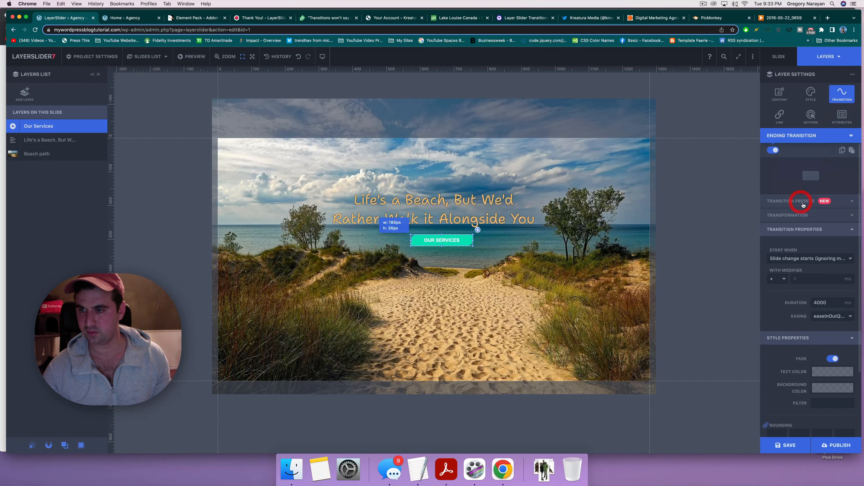
scroll(816, 247, down, 1)
scroll(816, 221, up, 1)
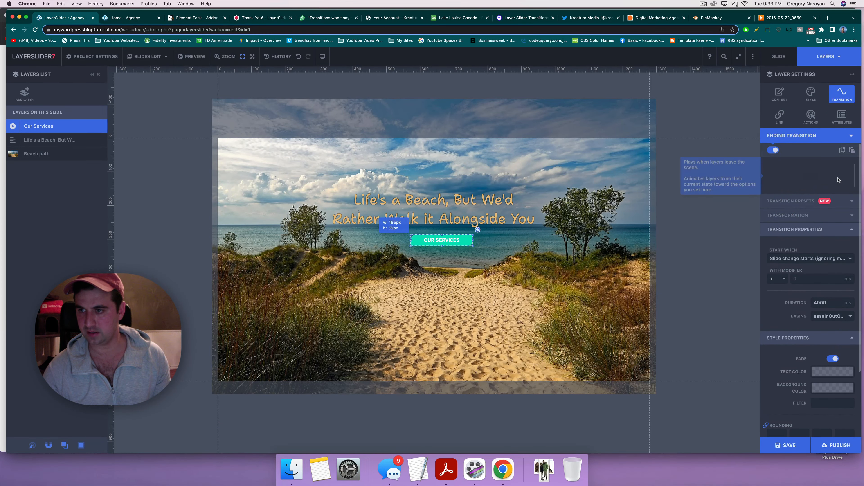
Step: Show the Beach button's Opening Transition settings and look through them
click(850, 136)
click(795, 148)
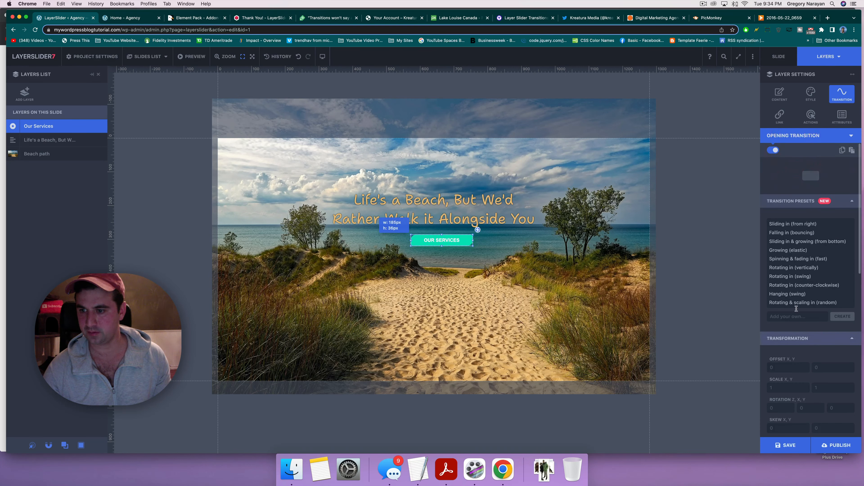
scroll(796, 301, down, 8)
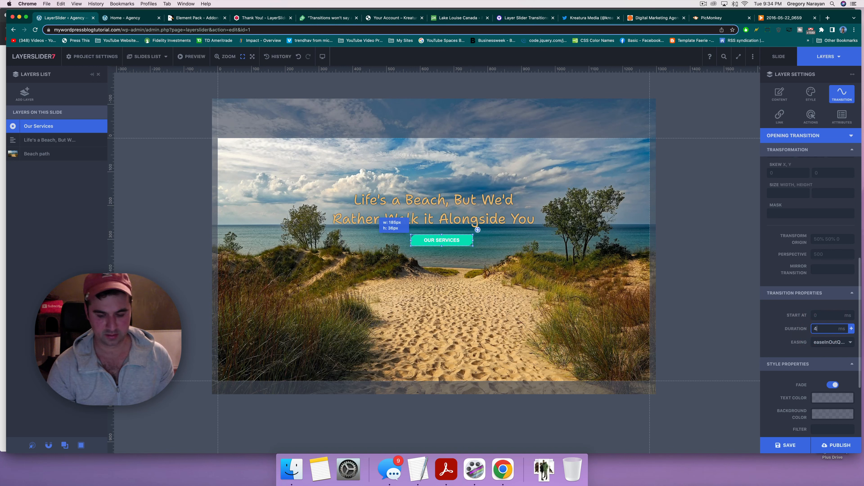
scroll(779, 244, down, 4)
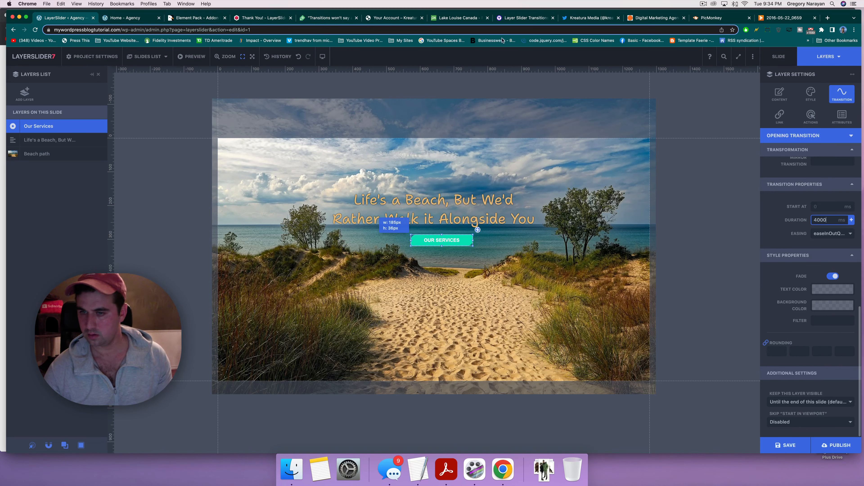
Step: Check the opening transitions on the Cabin and Mountains slides, then publish the changes live
click(139, 59)
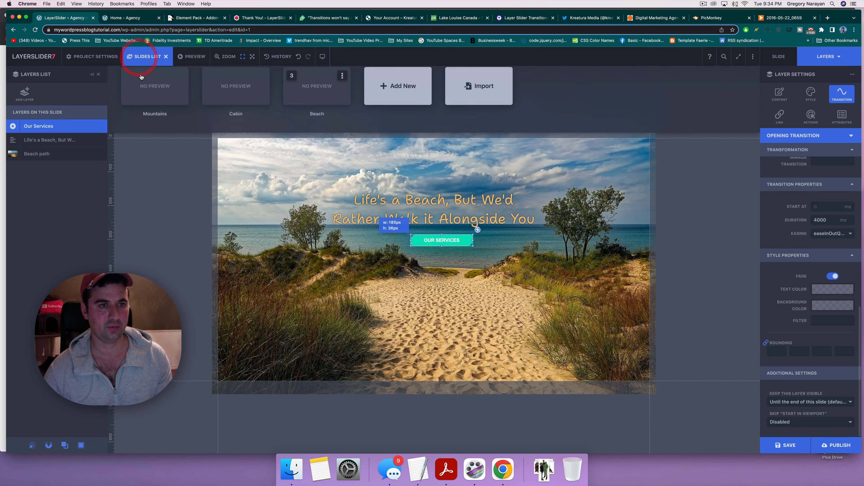
click(249, 98)
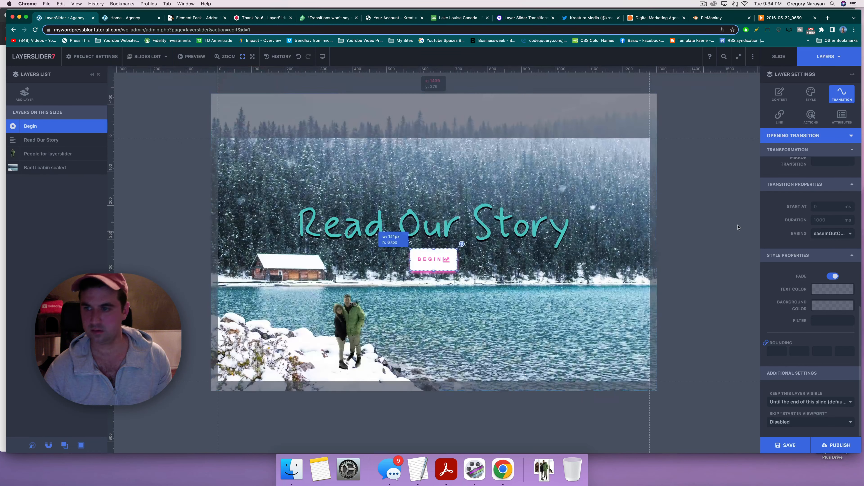
click(844, 135)
click(802, 150)
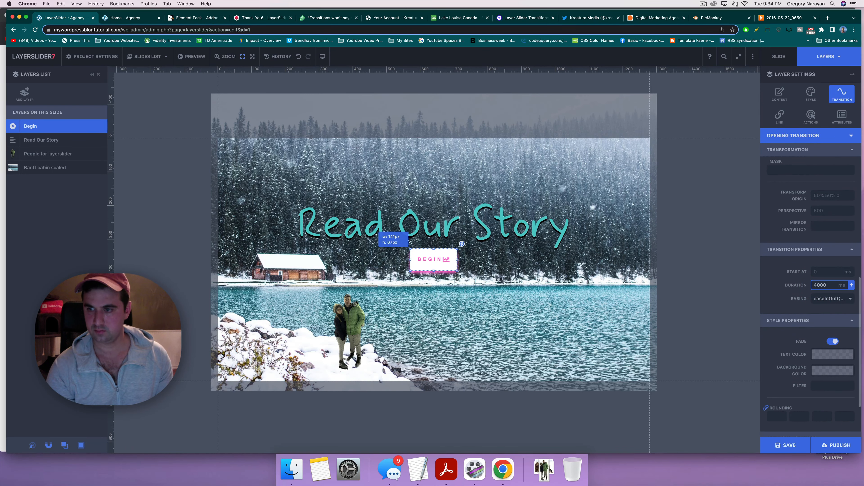
click(148, 57)
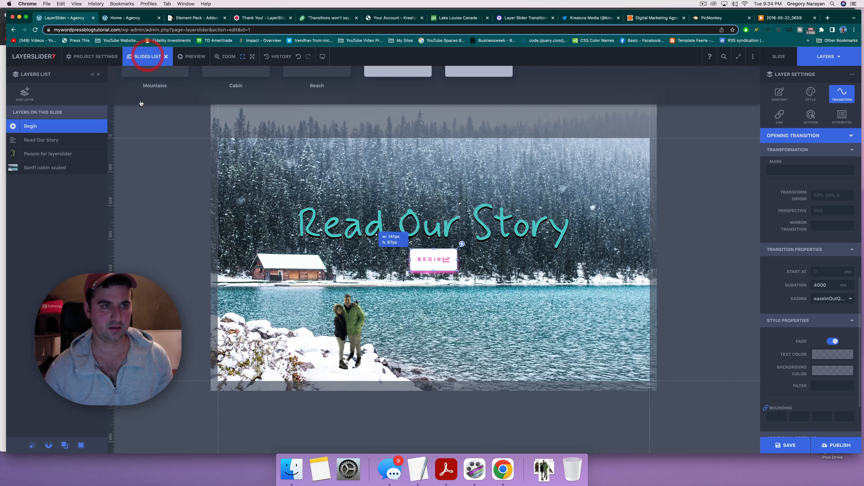
click(140, 97)
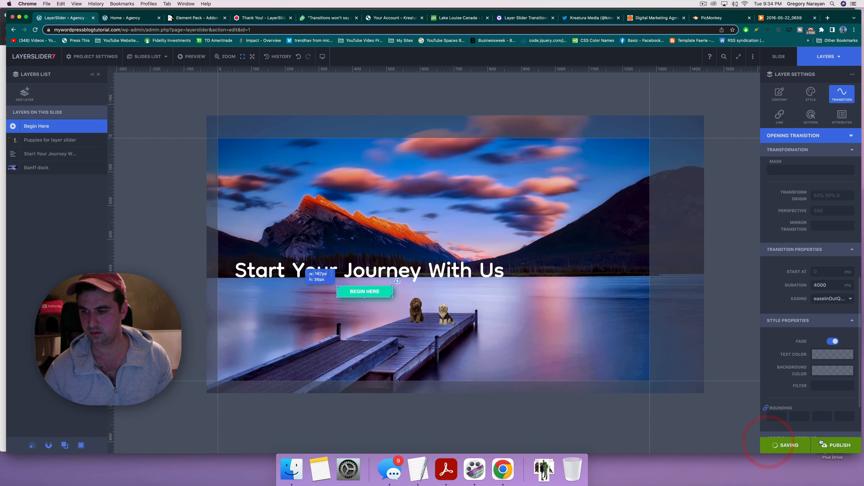
click(830, 444)
Step: Reload the live Agency homepage to watch the slider, then return to the LayerSlider editor
click(122, 18)
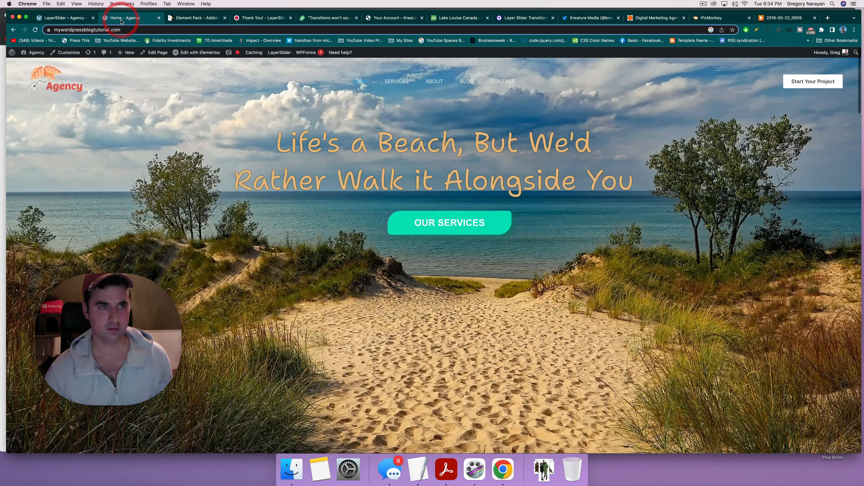
key(super+r)
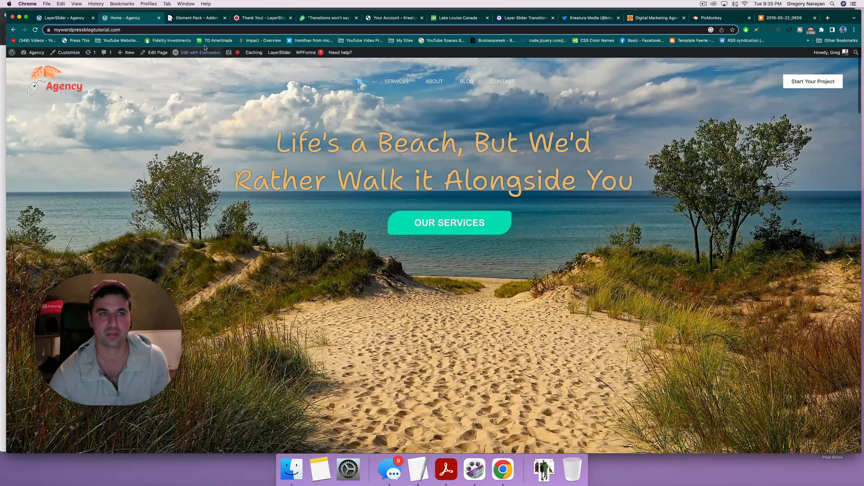
click(66, 19)
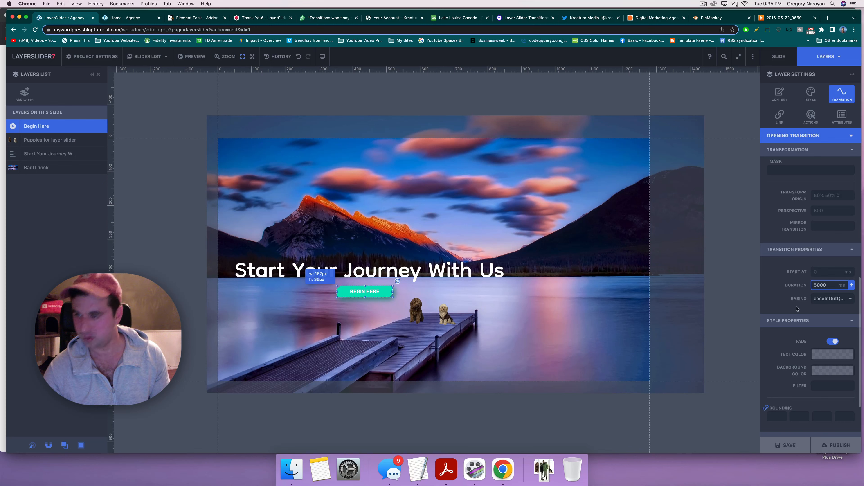
Step: Check the Start Your Journey headline and puppies layers, publish the changes, and show the slides list
scroll(796, 309, up, 10)
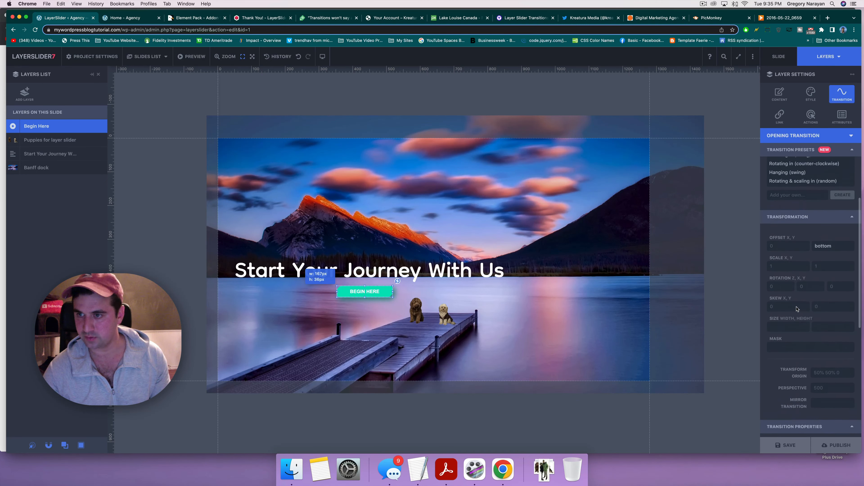
scroll(797, 309, up, 4)
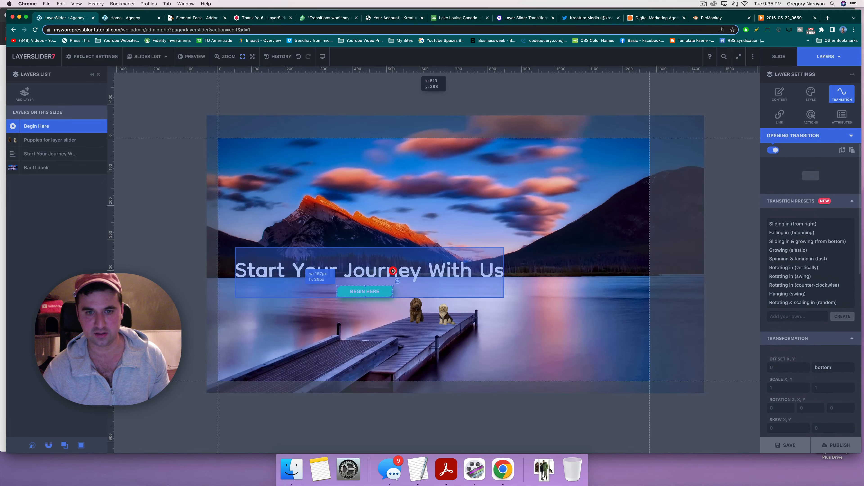
click(393, 271)
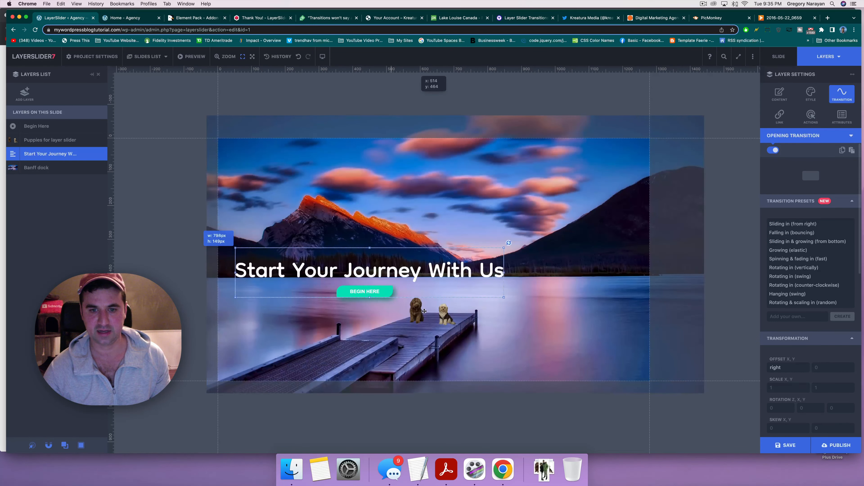
click(439, 316)
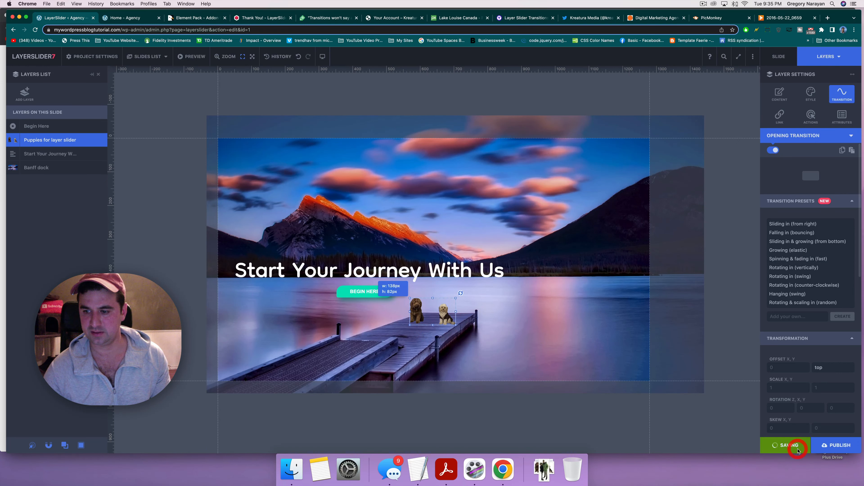
click(837, 450)
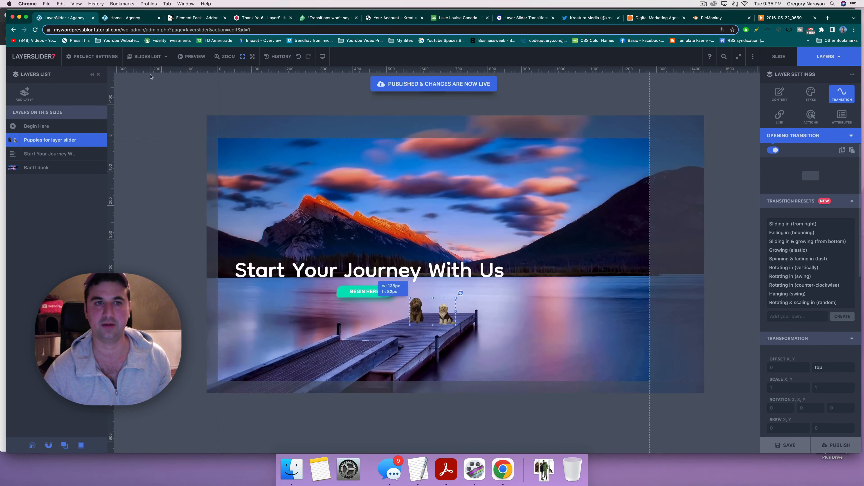
click(137, 56)
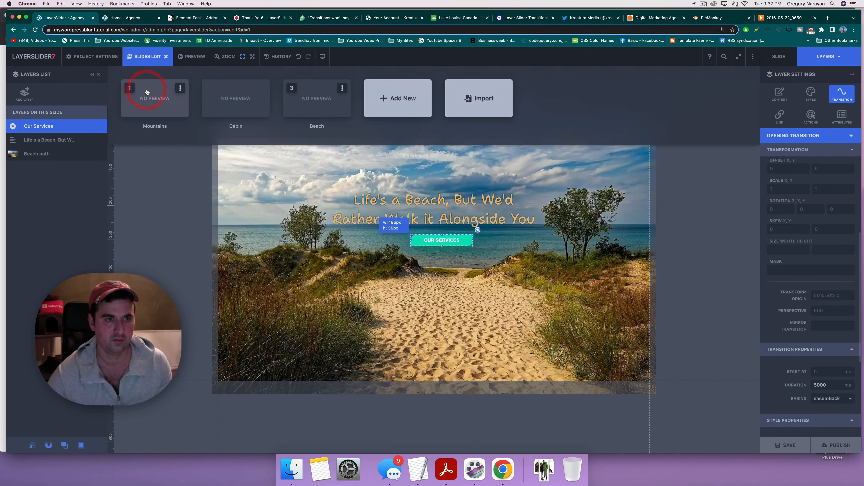
Step: On the Mountains slide, set the puppies layer's transition duration to 4000 ms
click(161, 96)
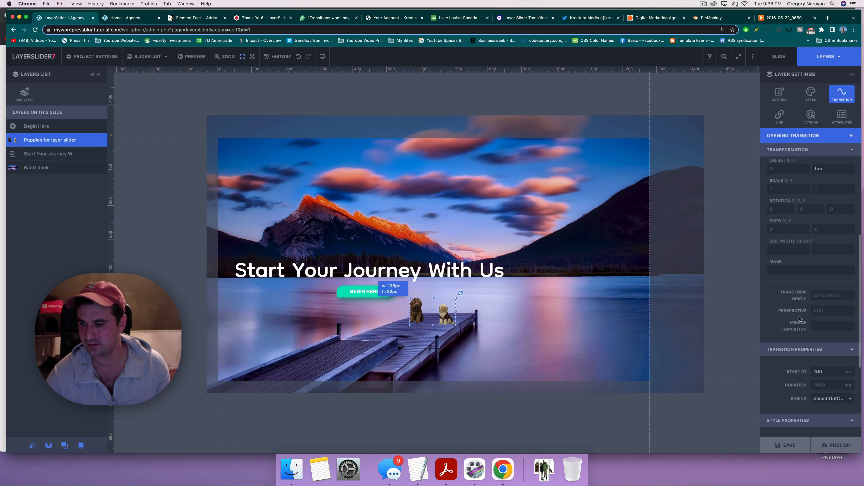
scroll(800, 319, down, 1)
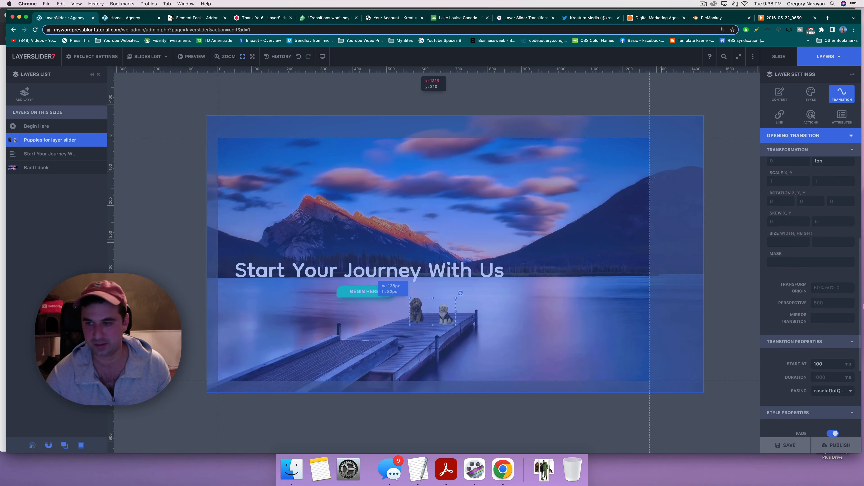
scroll(817, 323, down, 4)
click(817, 325)
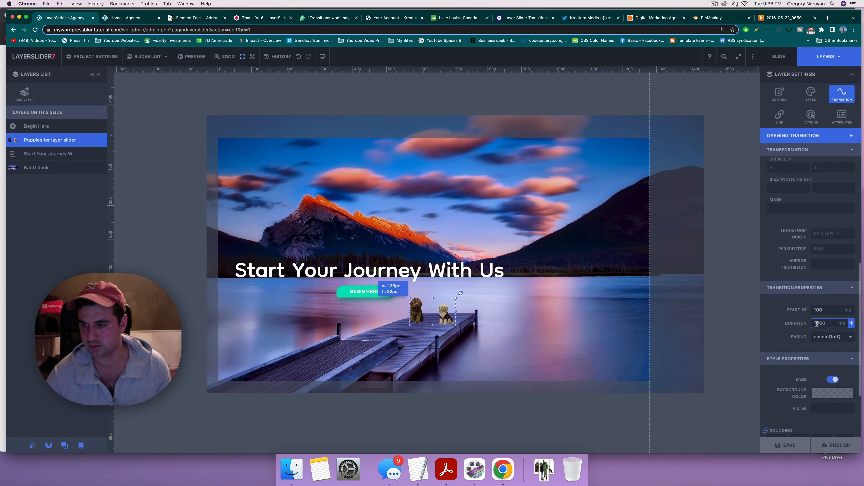
click(423, 310)
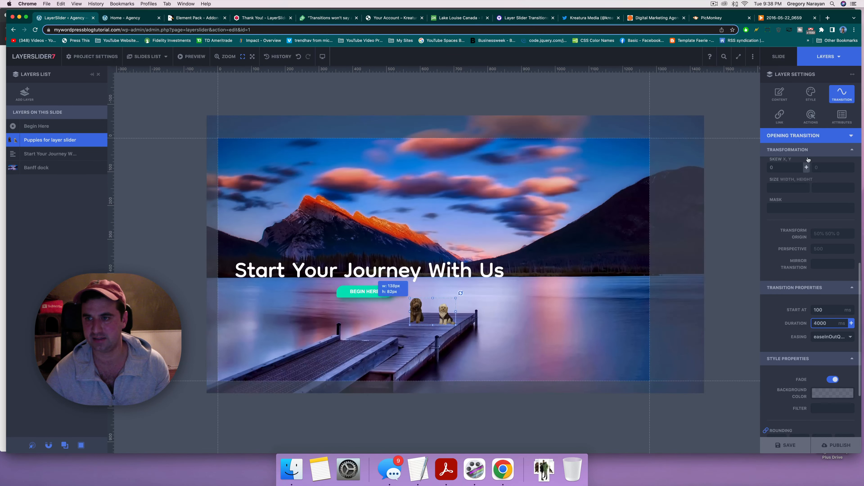
Step: Check the transition type list and the Banff dock layer, then save the project
click(850, 136)
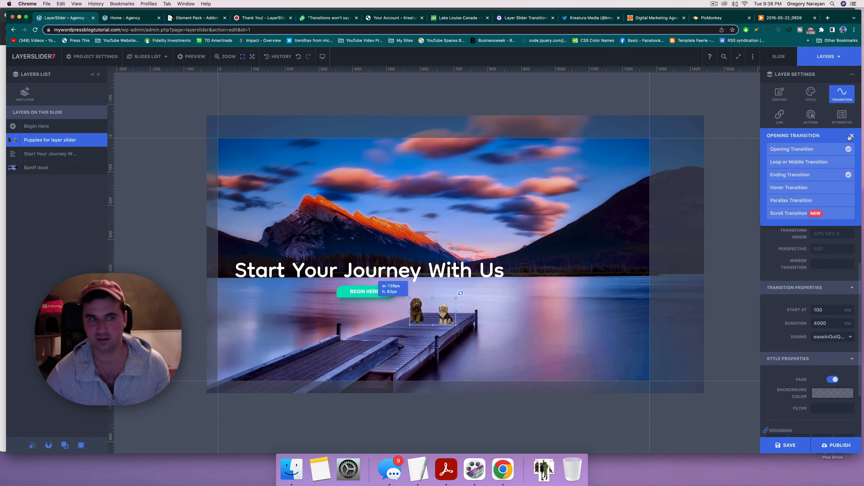
click(850, 137)
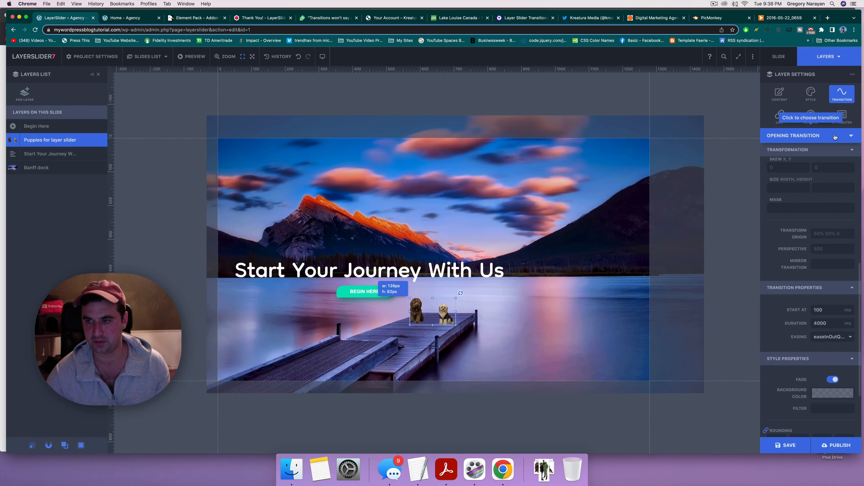
click(846, 137)
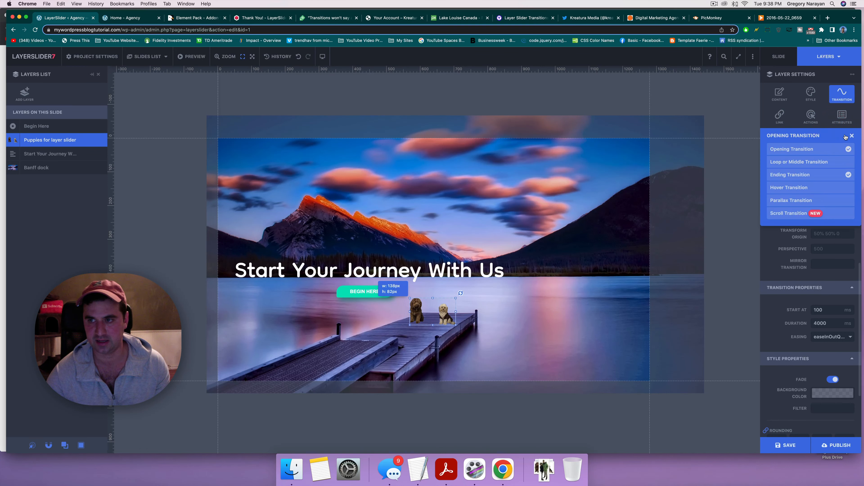
click(846, 137)
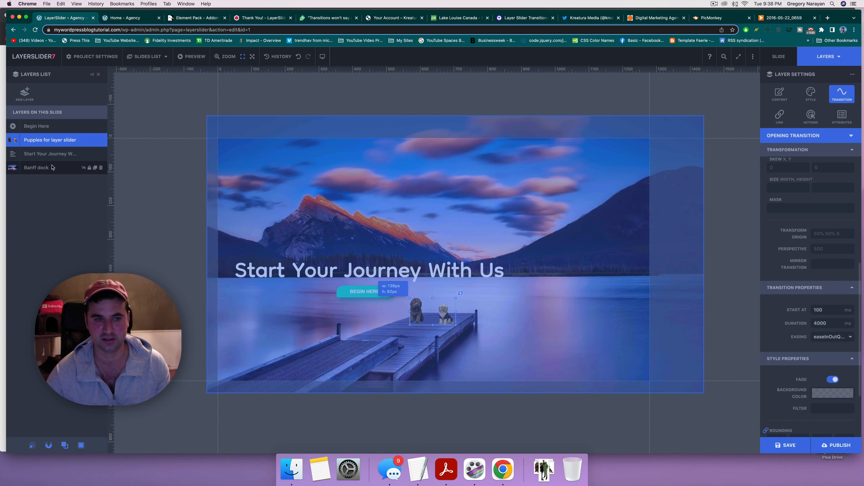
click(52, 168)
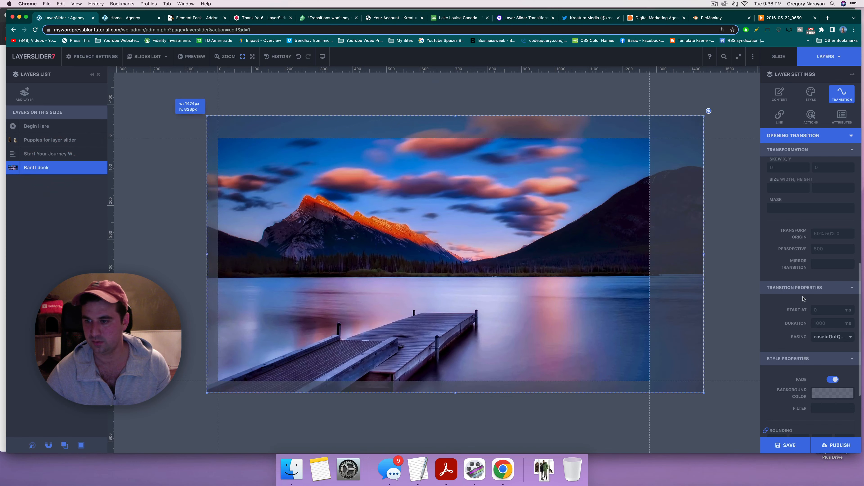
scroll(803, 299, down, 3)
scroll(803, 299, up, 5)
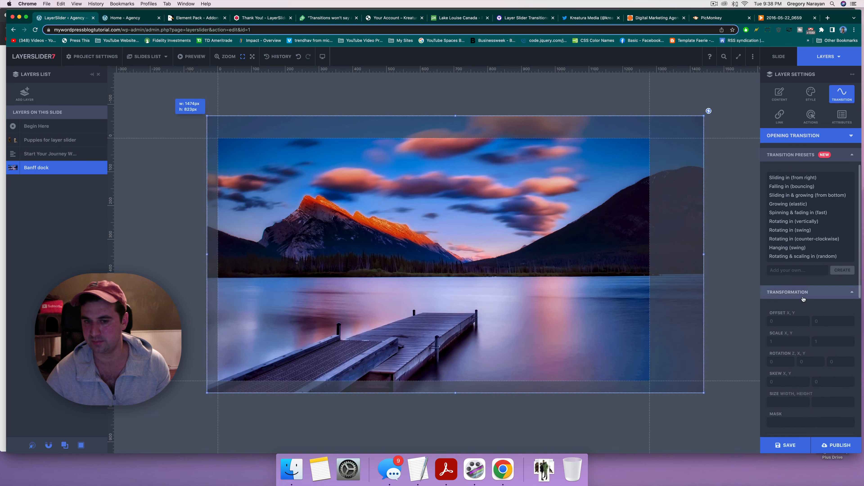
scroll(803, 299, down, 4)
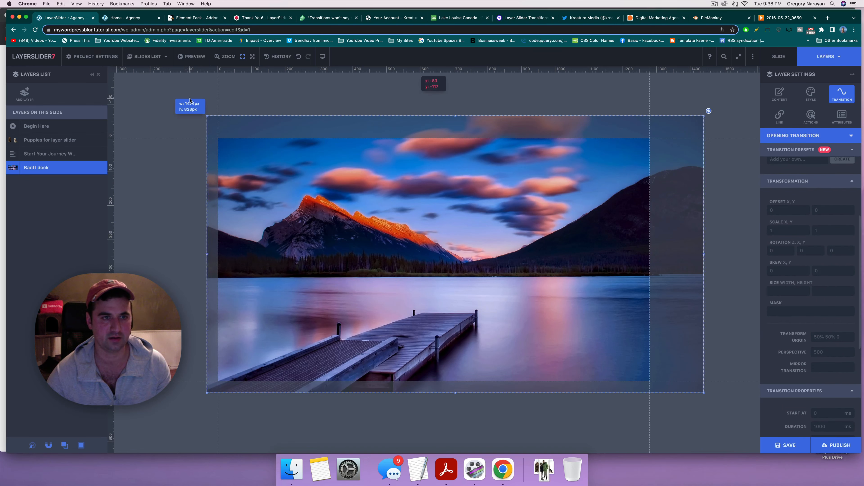
click(148, 56)
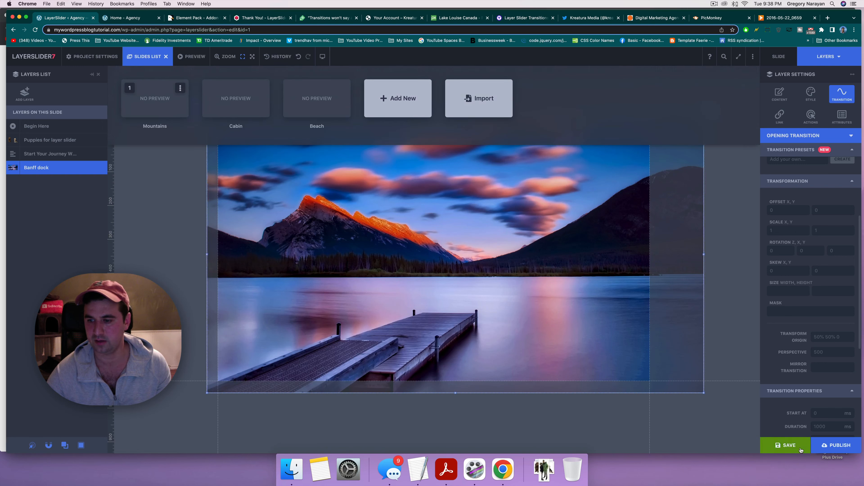
click(786, 445)
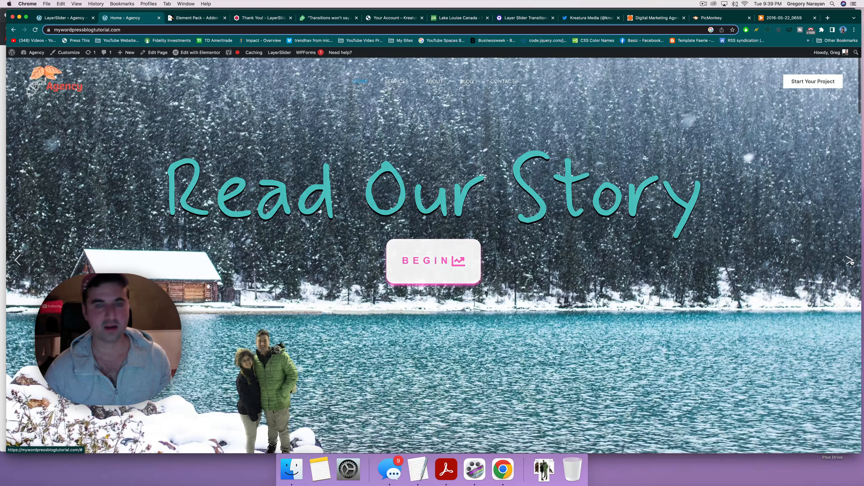
click(851, 261)
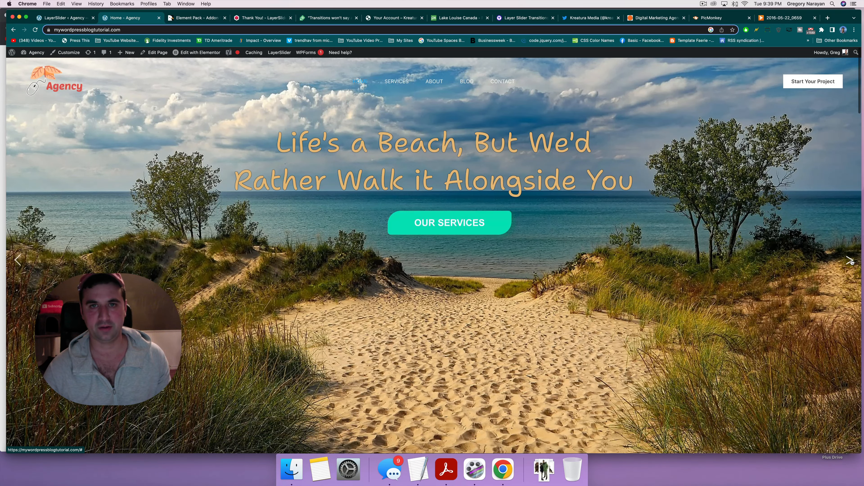
click(850, 261)
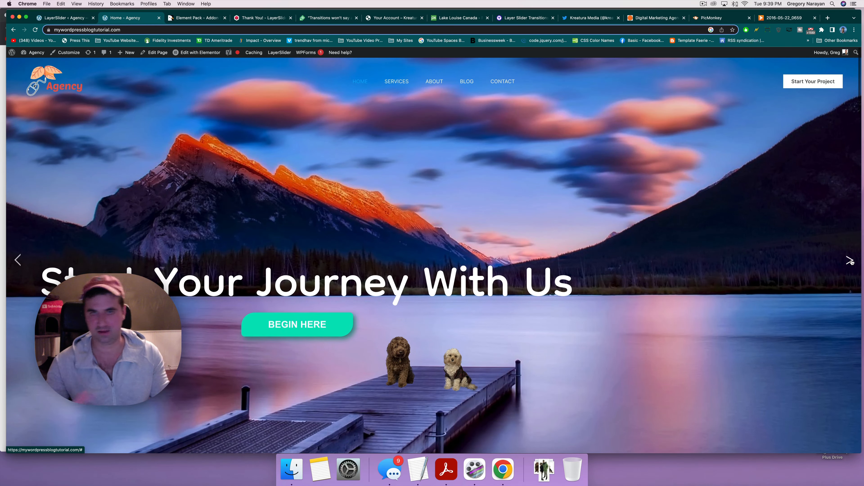
click(850, 261)
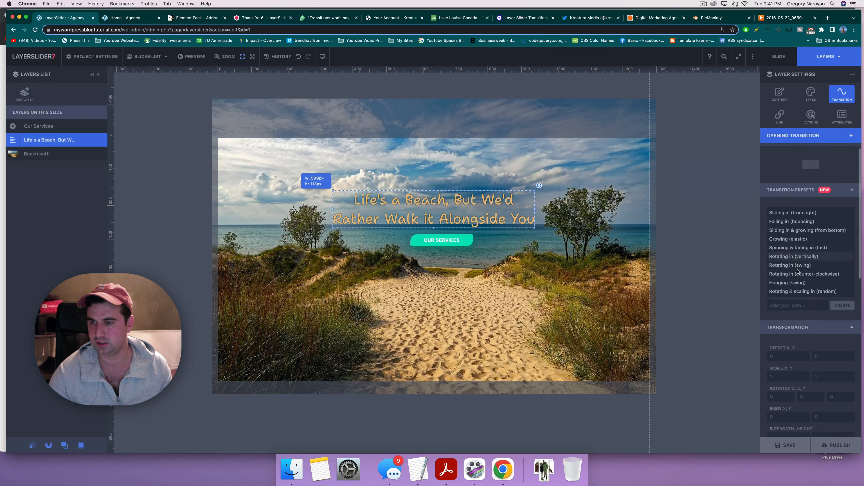
scroll(790, 214, down, 1)
click(785, 220)
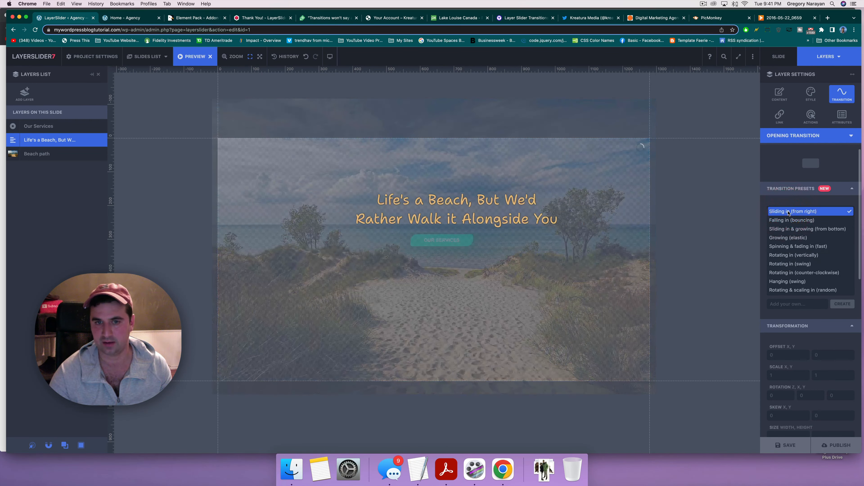
click(783, 229)
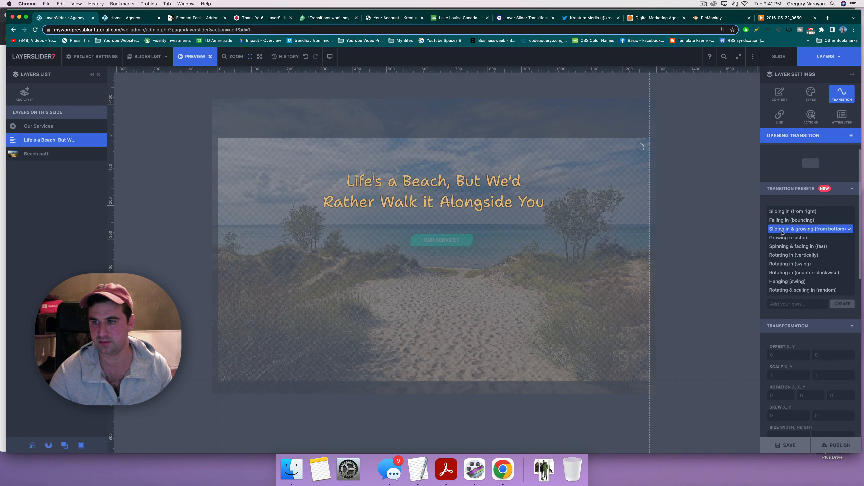
click(783, 233)
click(783, 233)
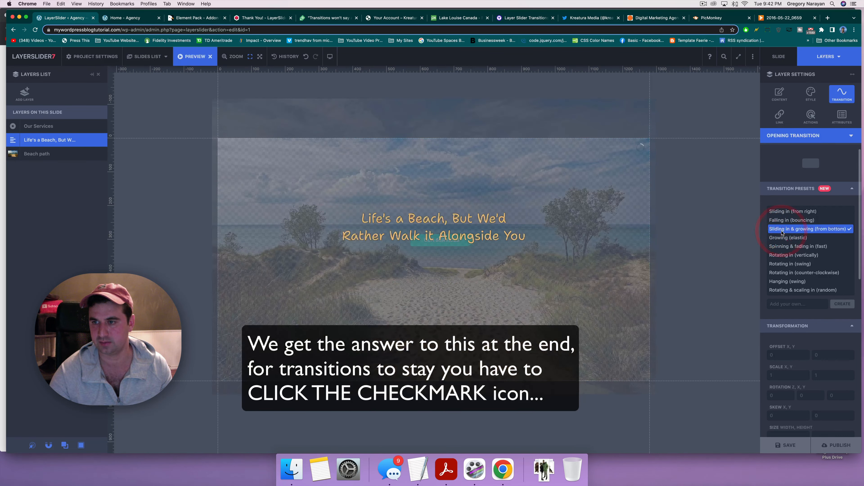
click(782, 233)
click(782, 232)
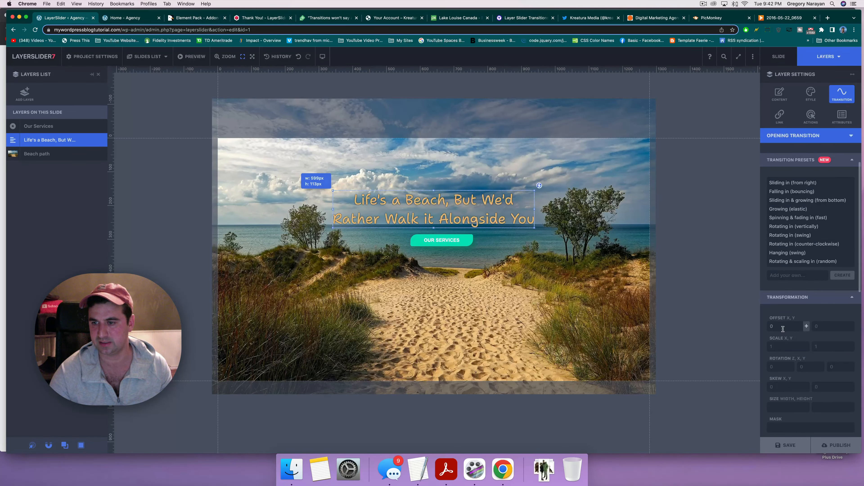
scroll(793, 329, down, 10)
Step: Reload the live Agency homepage and step the slider to the Read Our Story and beach slides
key(ctrl+Tab)
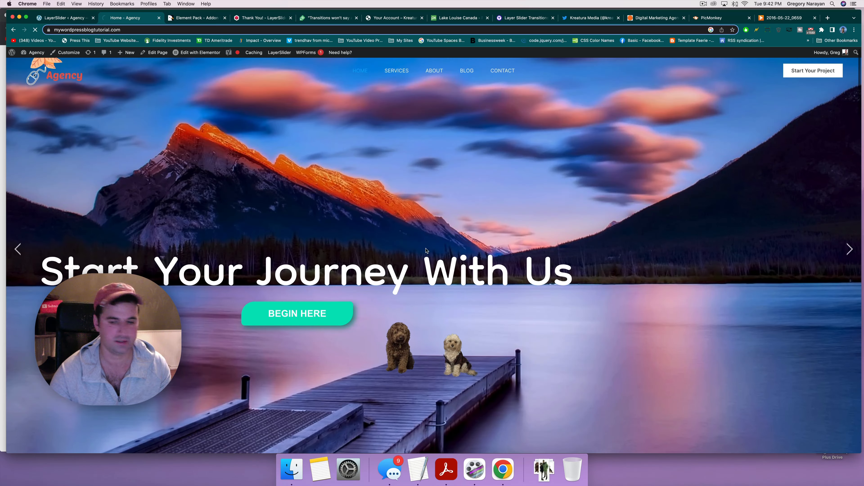
key(super+r)
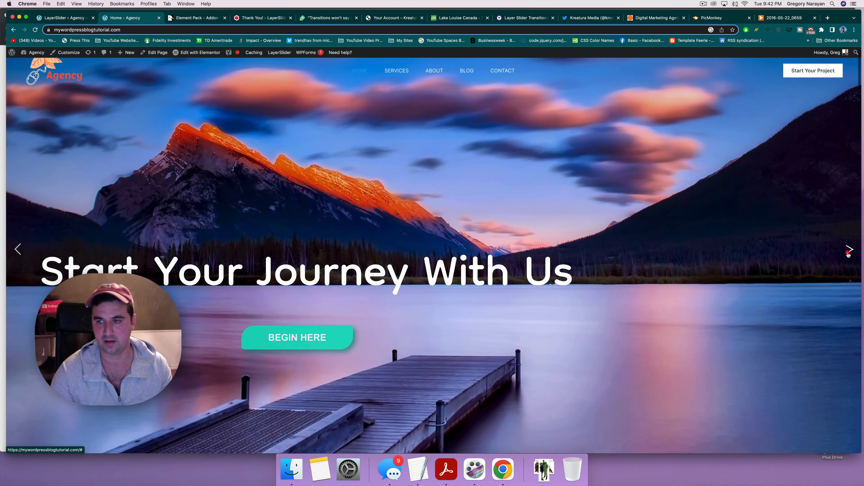
click(848, 255)
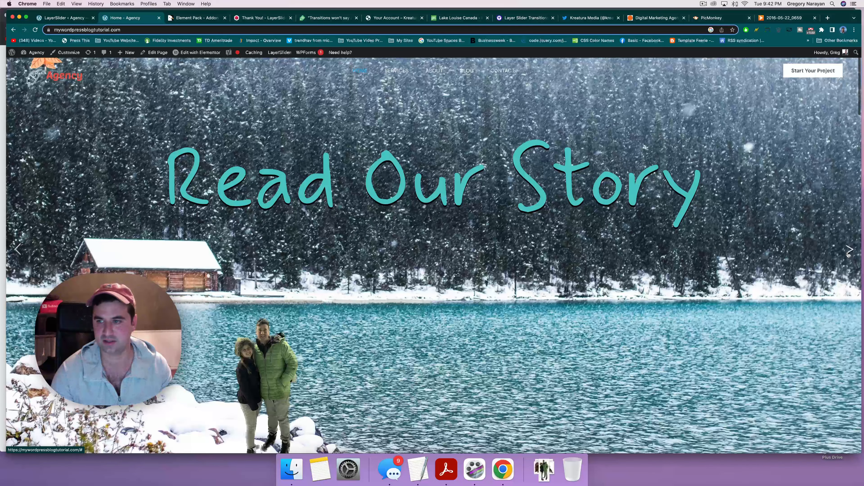
click(848, 254)
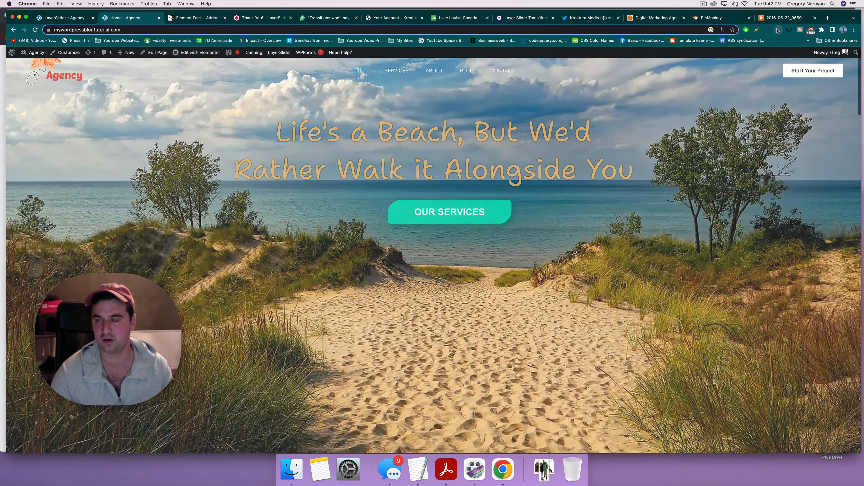
Step: Clear the browser cache, reload the homepage and advance the hero slider twice
click(777, 29)
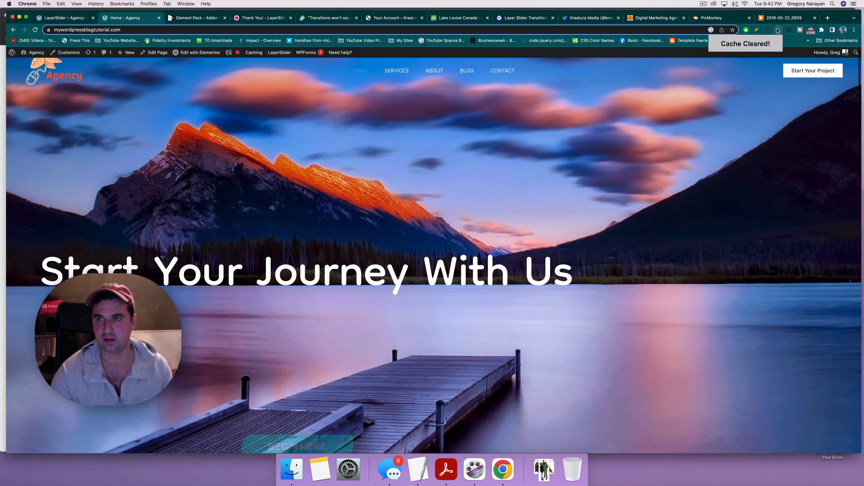
right_click(778, 29)
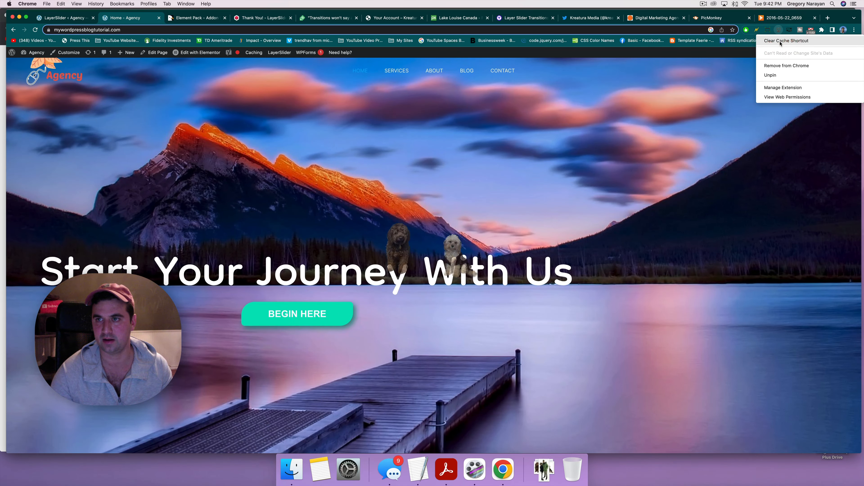
click(782, 89)
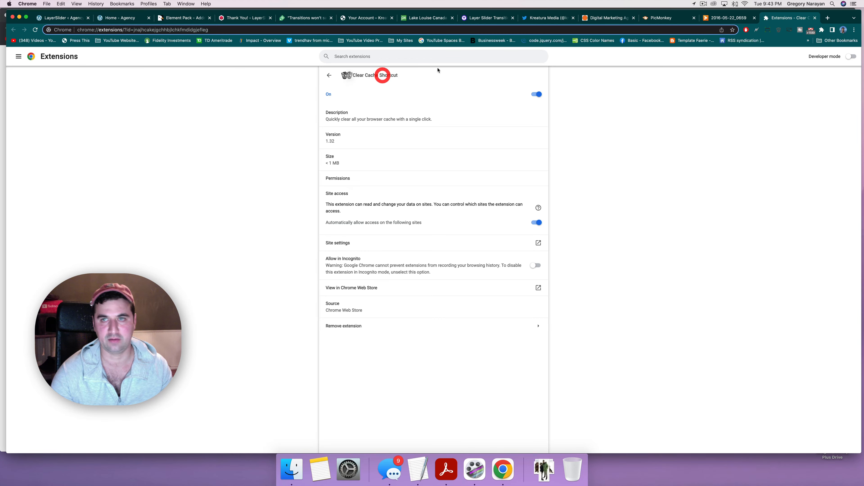
click(815, 18)
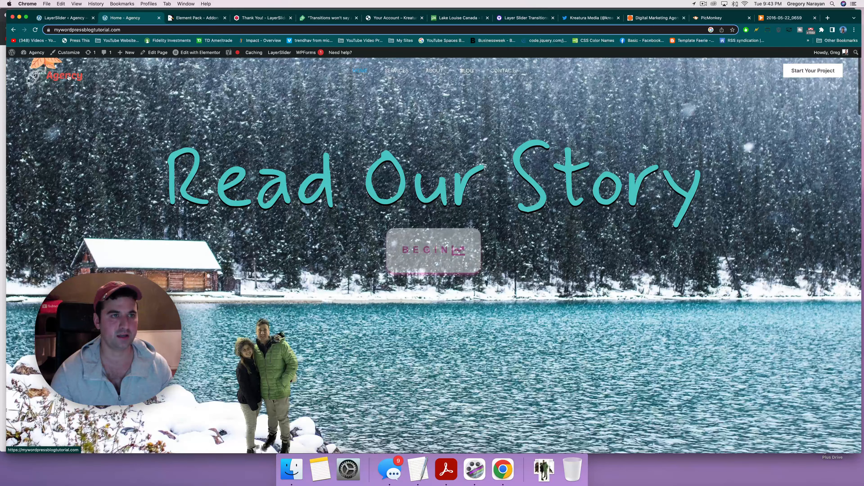
click(68, 77)
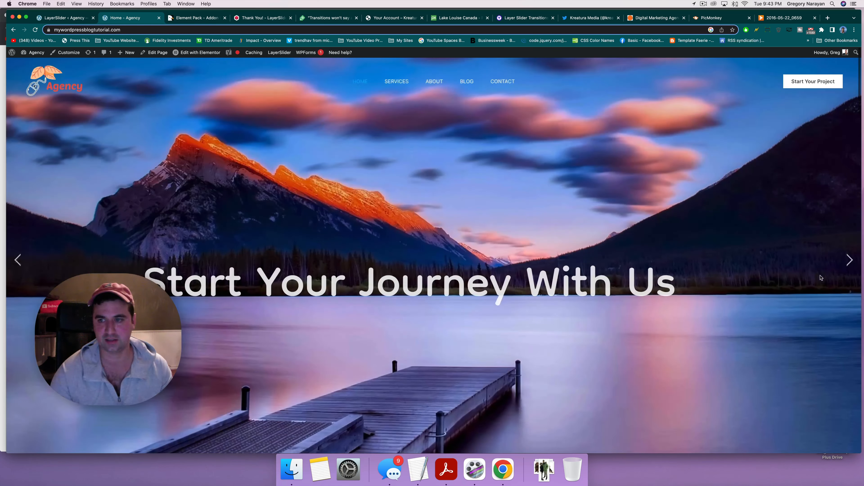
click(849, 262)
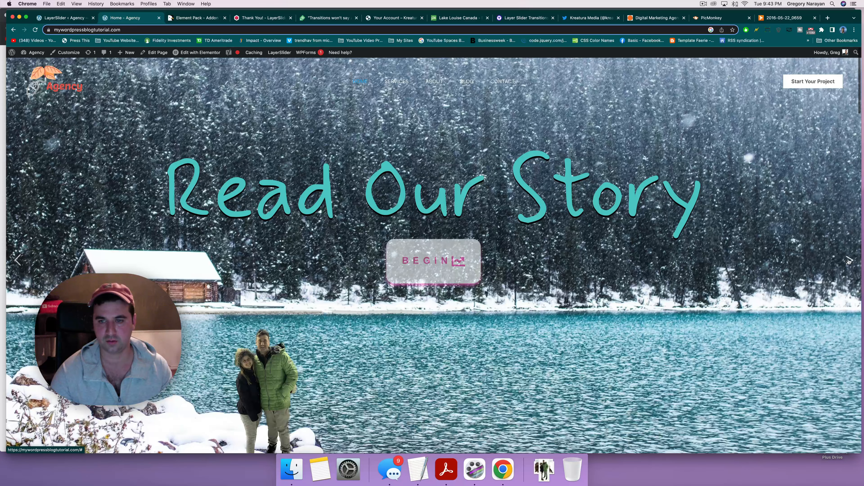
click(850, 261)
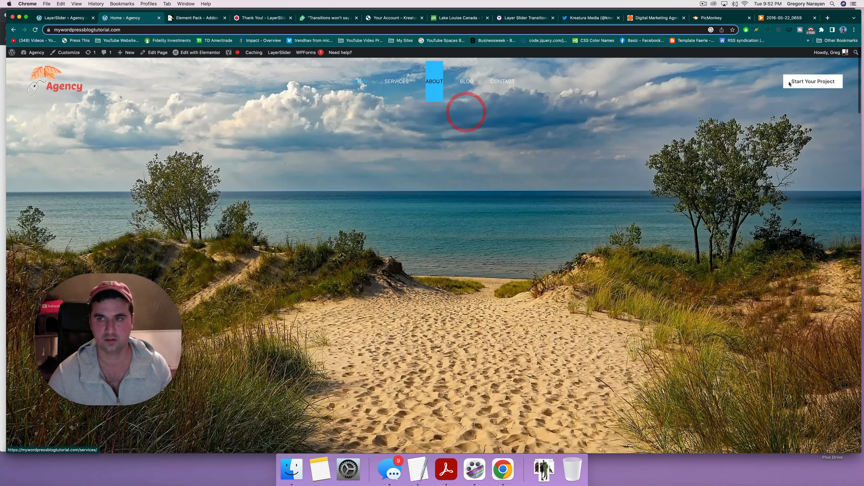
Step: Copy the Start Your Project contact page link and clear the headline layer's link
right_click(821, 80)
click(795, 112)
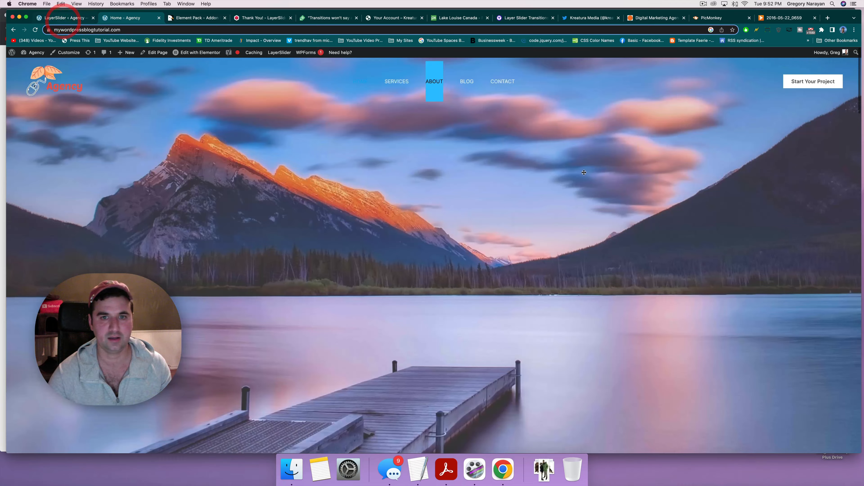
click(63, 18)
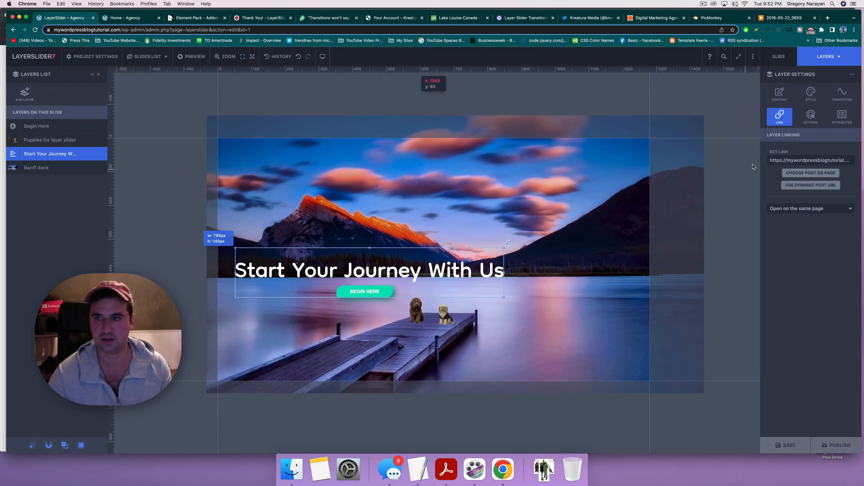
triple_click(784, 159)
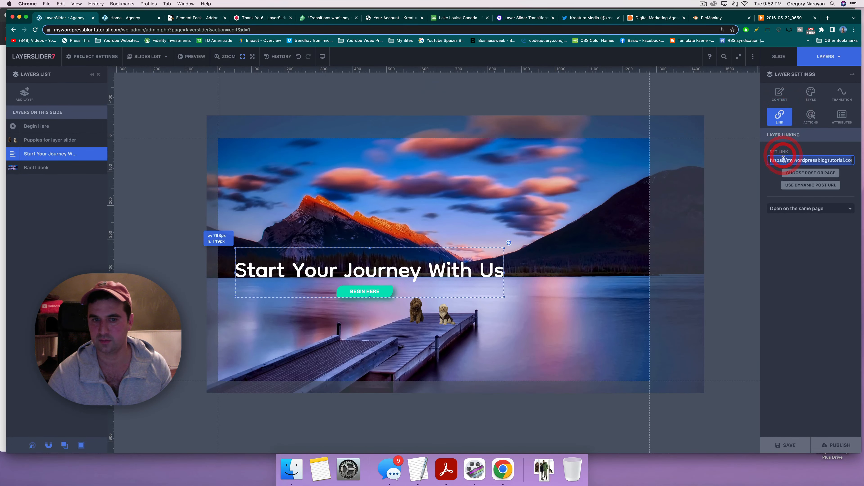
key(super+v)
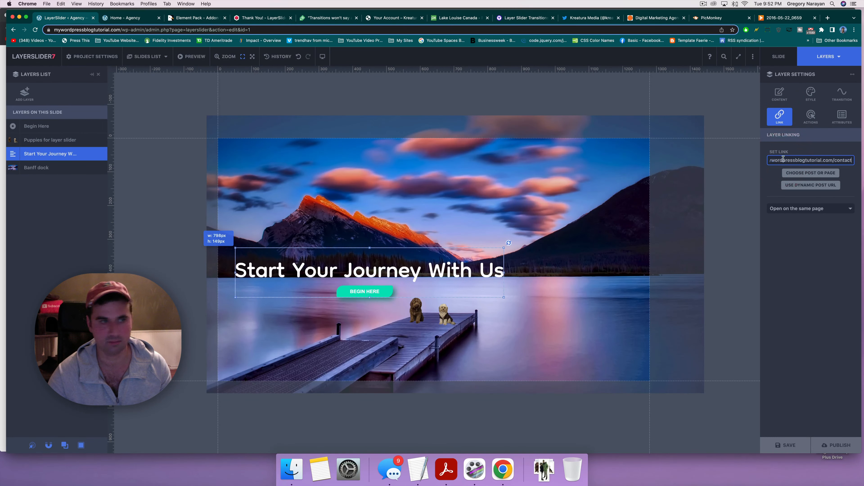
triple_click(776, 160)
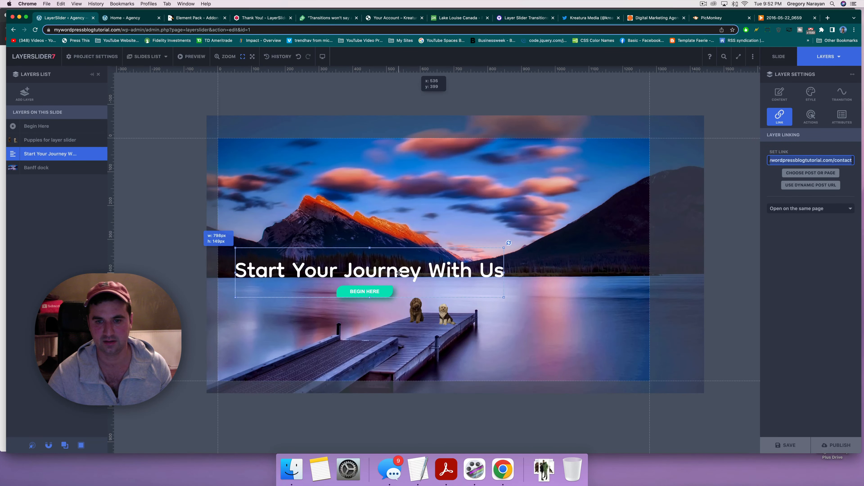
key(BackSpace)
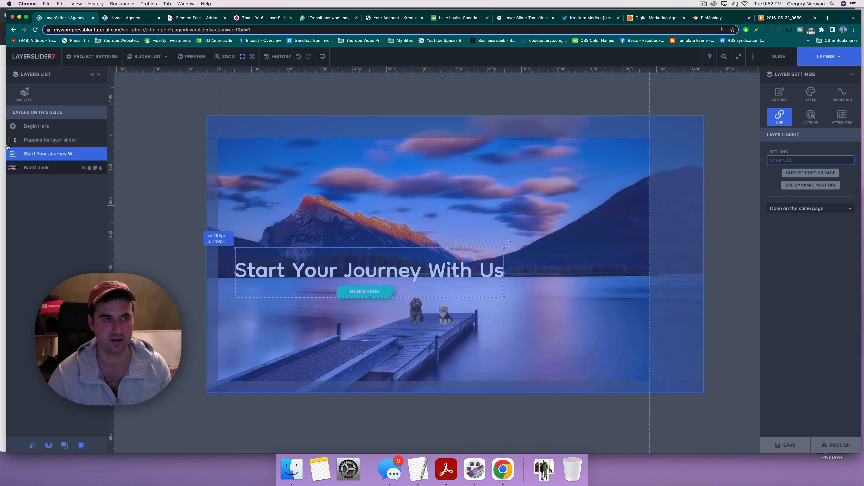
Step: Paste the contact page URL into the Begin Here button's link, then save and publish
click(30, 128)
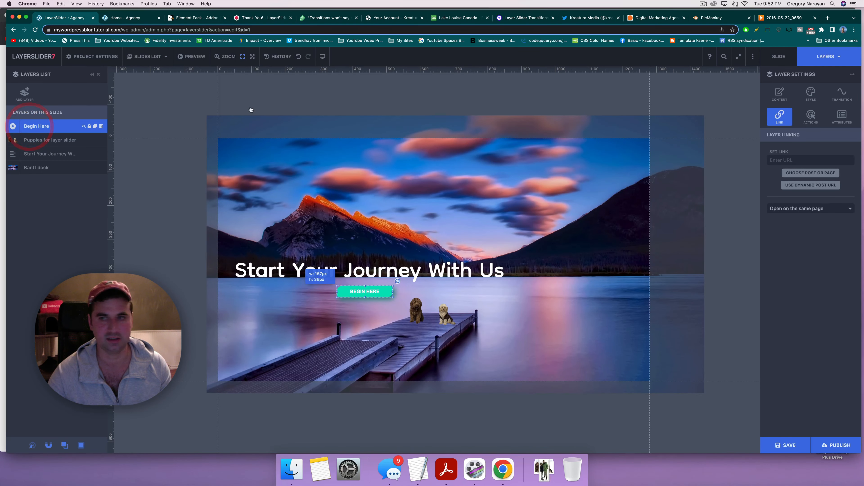
click(786, 161)
key(super+v)
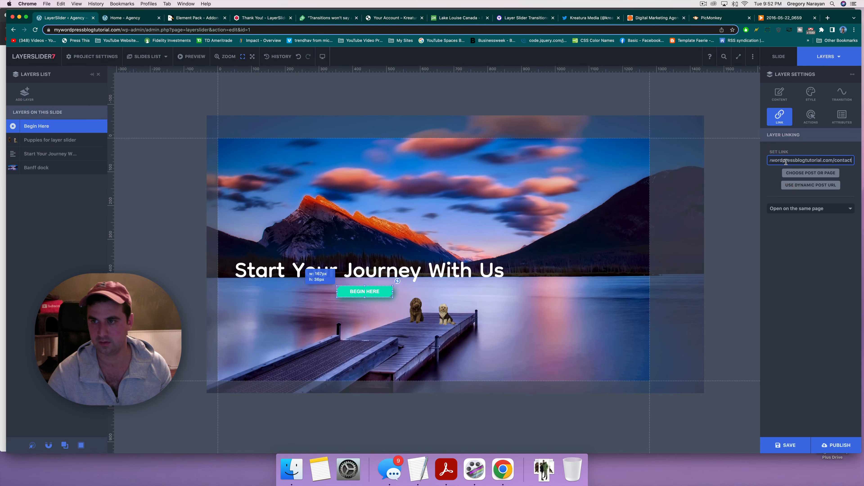
click(785, 445)
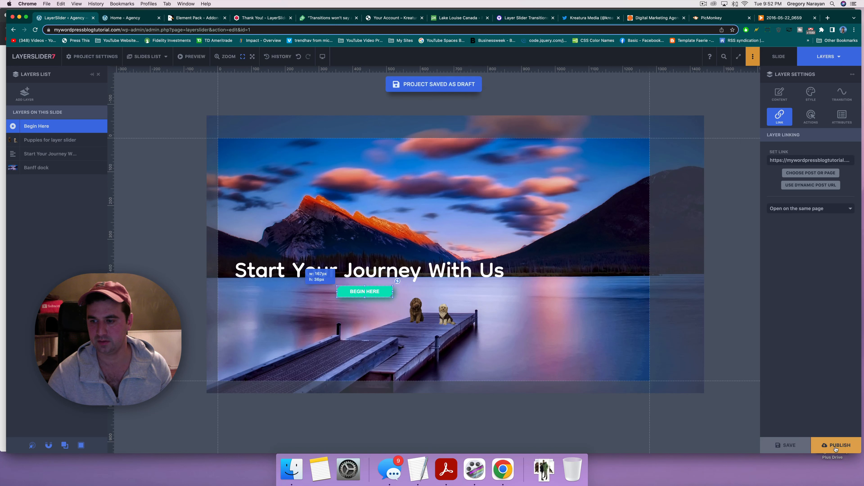
click(835, 446)
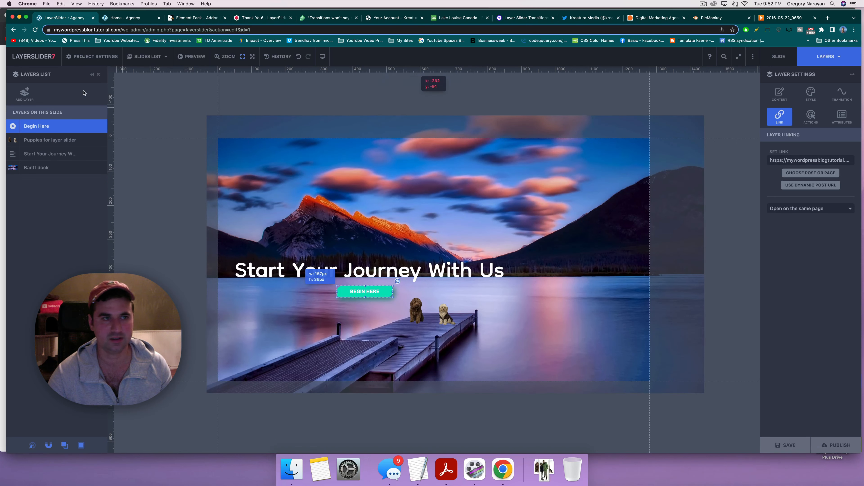
click(87, 57)
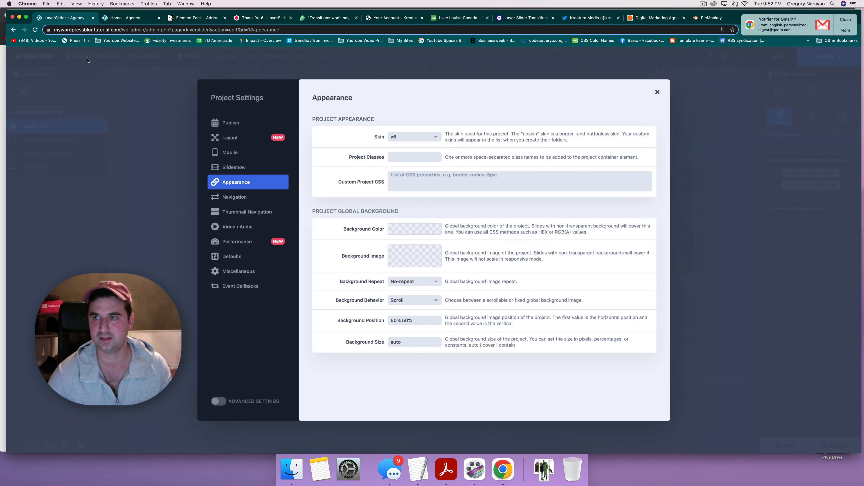
click(262, 137)
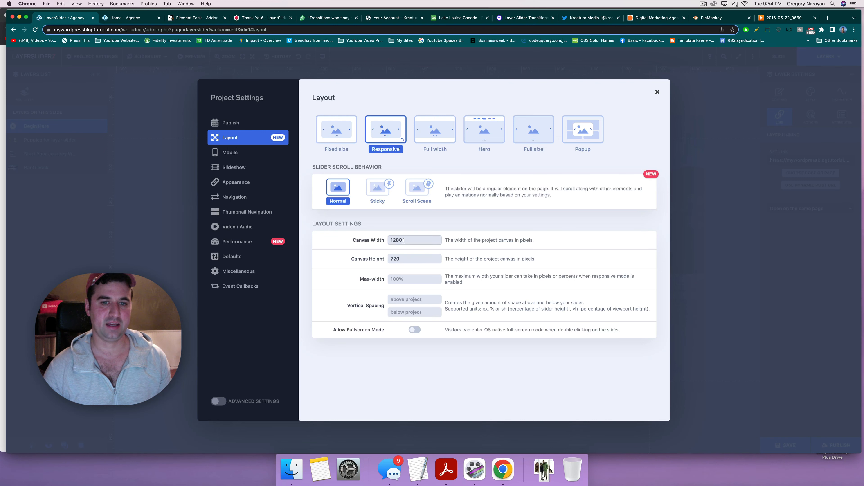
click(658, 93)
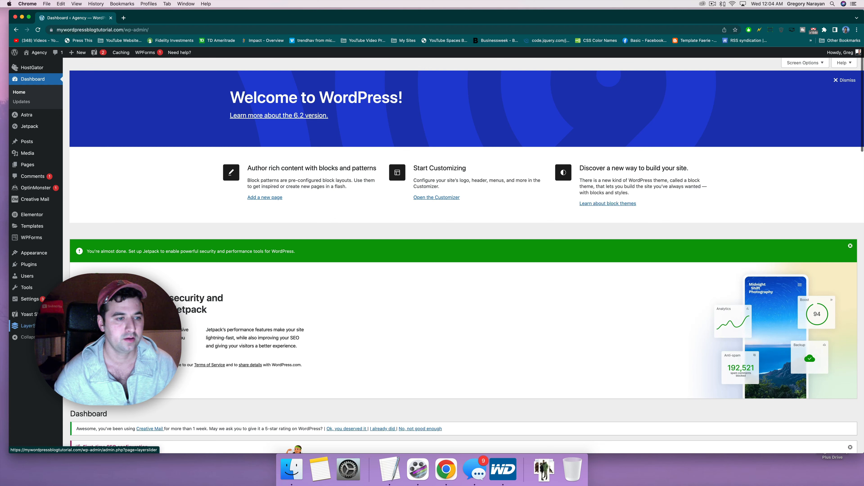
Step: Open the Home Hero Slider project from the LayerSlider projects overview
click(31, 326)
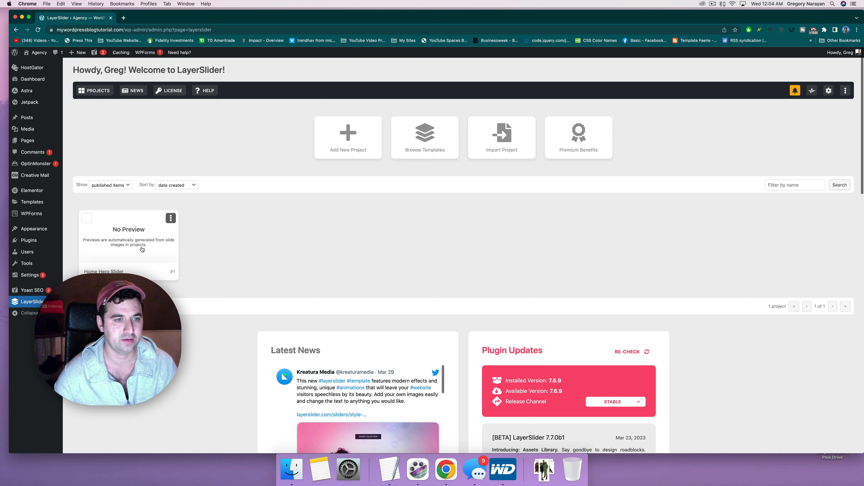
click(133, 243)
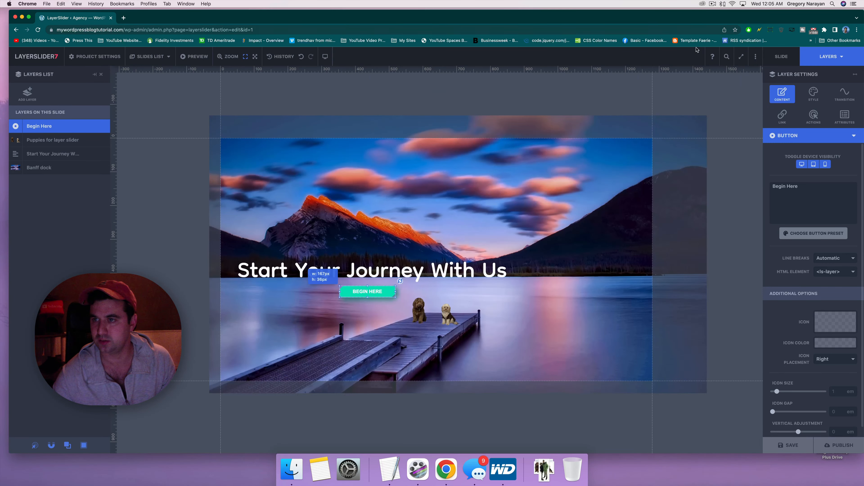
click(811, 96)
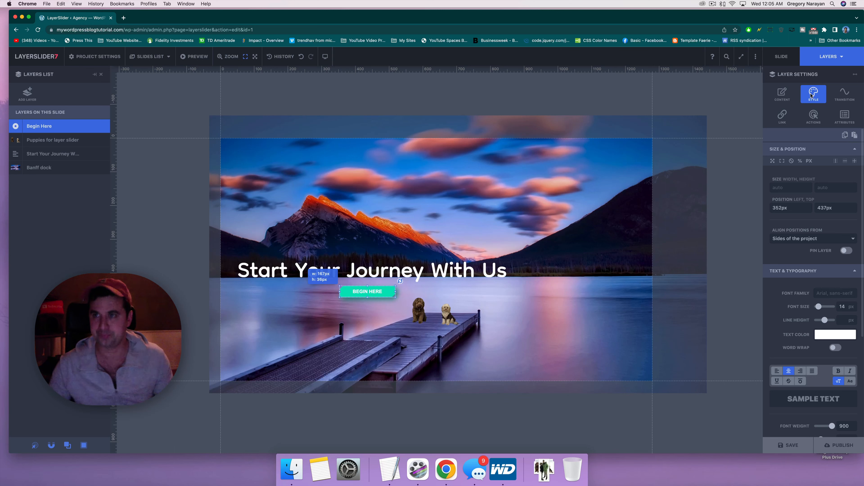
Step: Set the project skin to Rounded Flat in Appearance settings, then save and publish
click(96, 57)
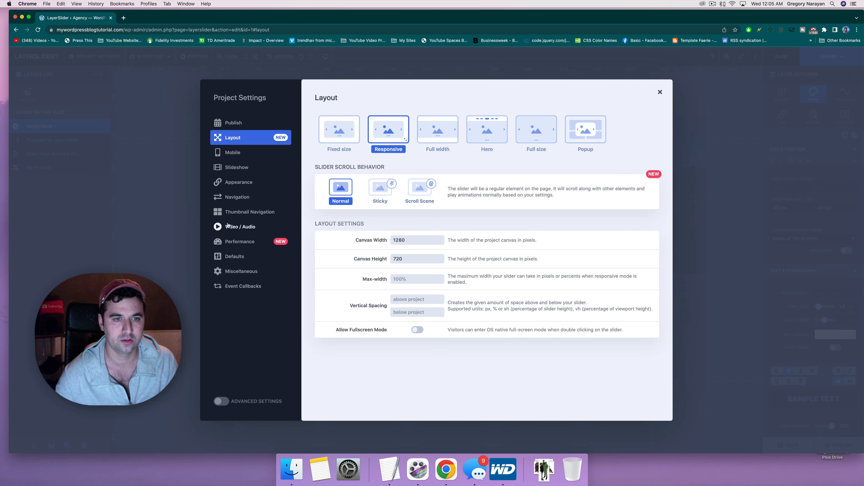
click(242, 186)
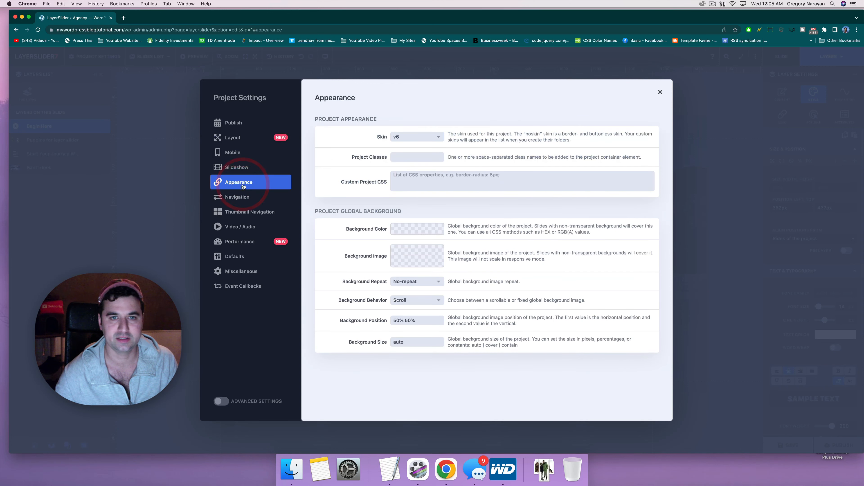
click(424, 137)
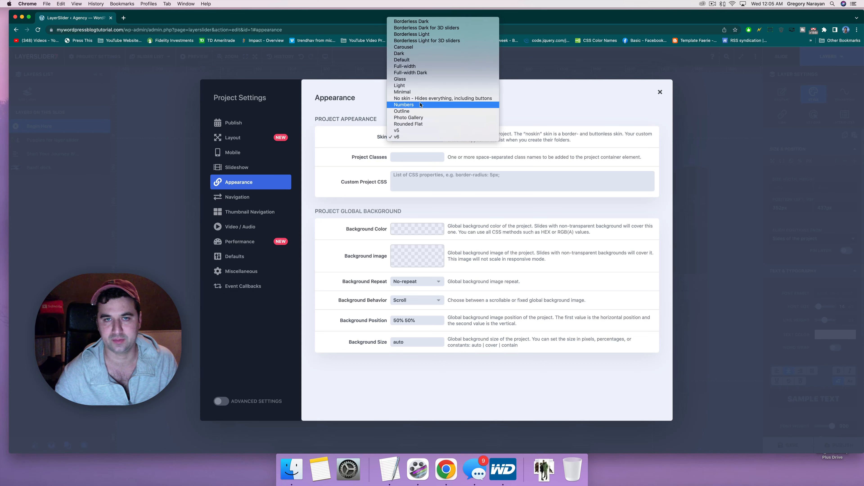
click(407, 124)
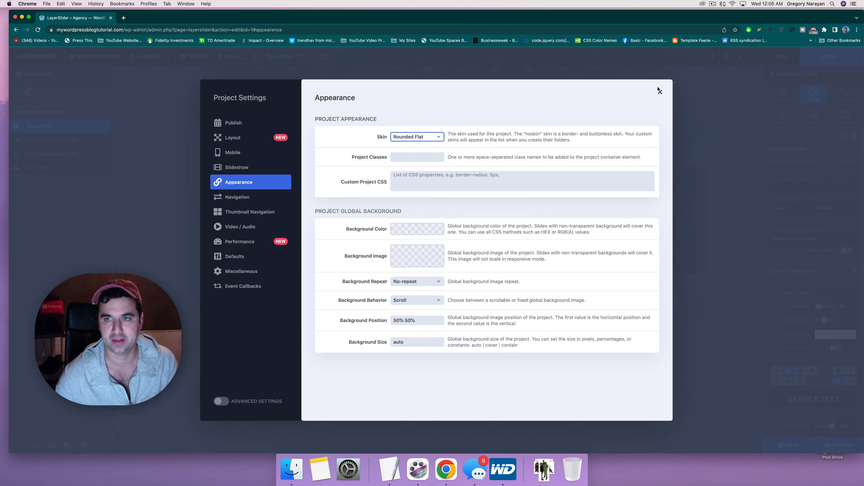
click(660, 93)
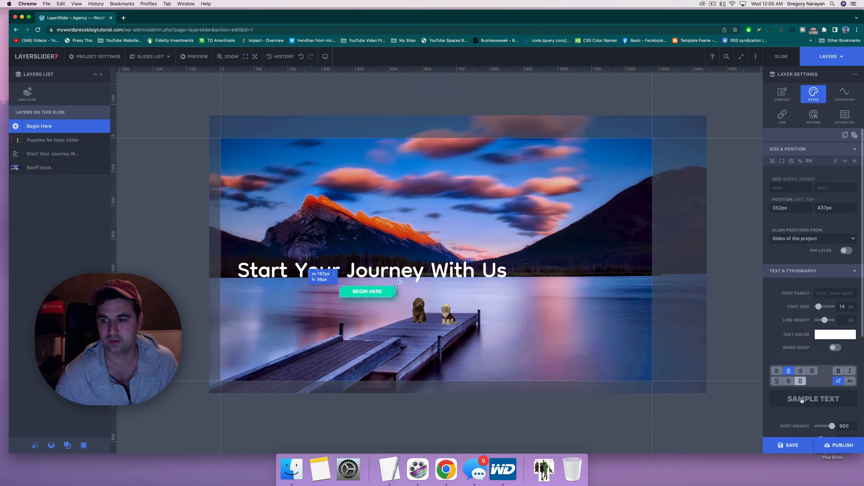
click(788, 445)
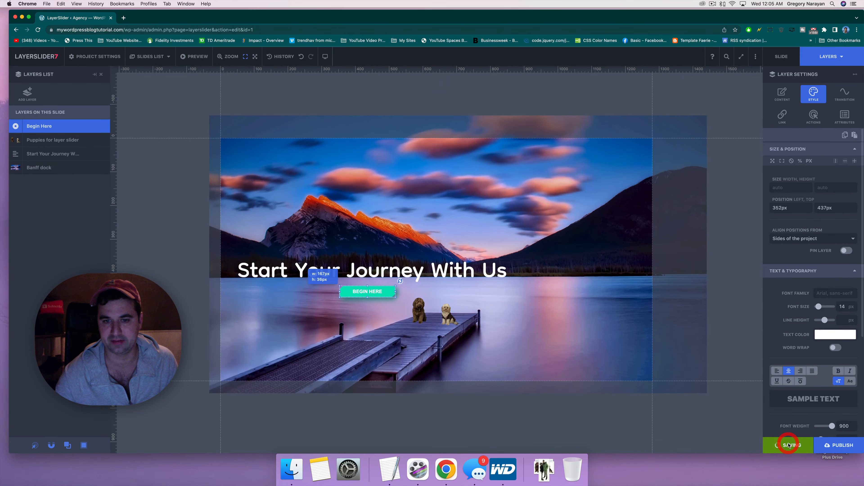
click(837, 445)
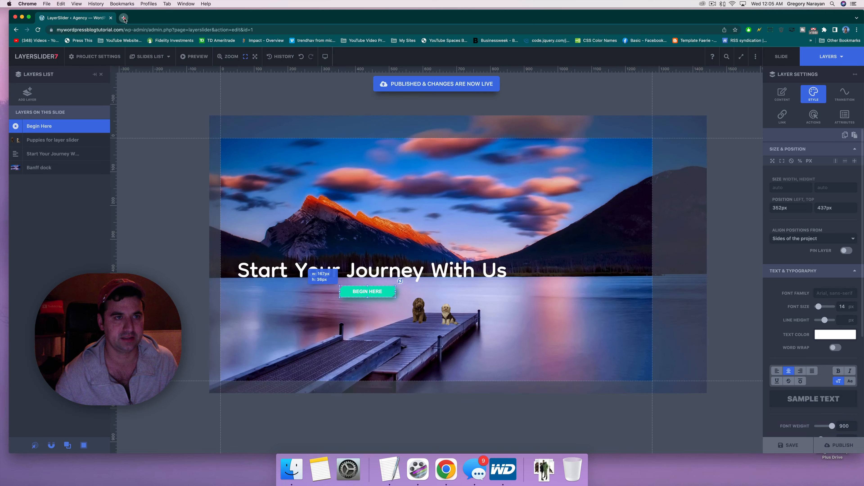
click(123, 18)
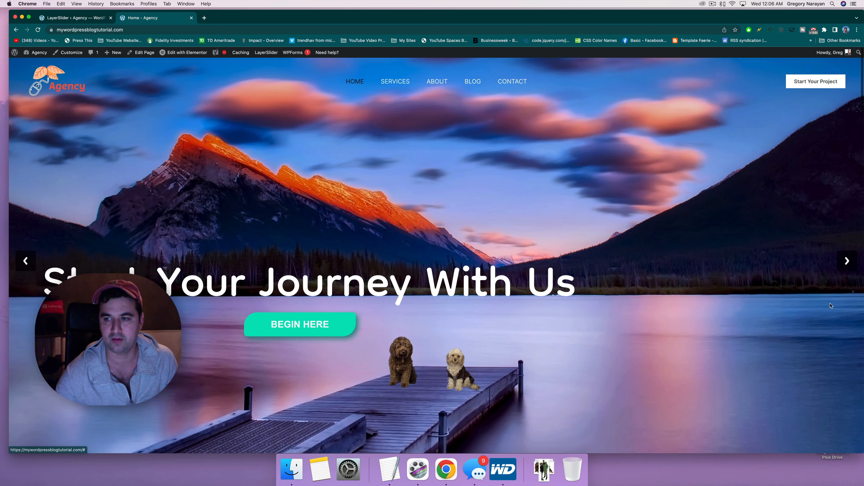
Step: Advance the live homepage slider twice, from the lake slide to Read Our Story
click(847, 263)
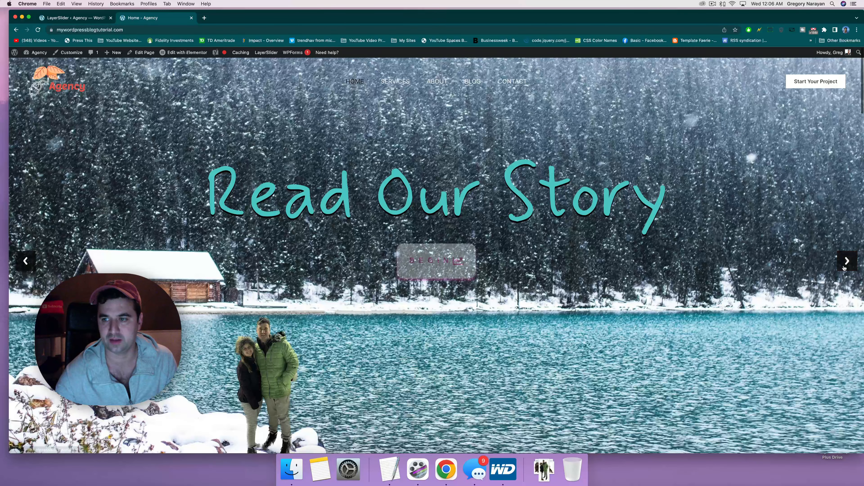
click(847, 267)
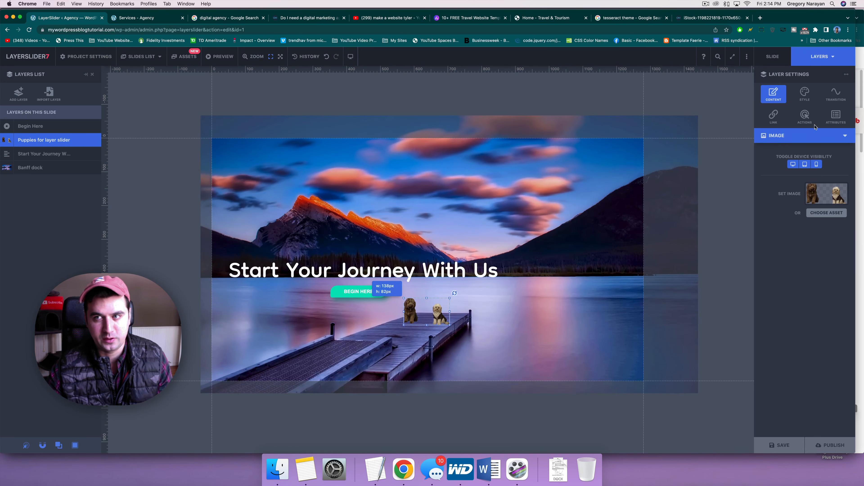
Step: Select the Banff dock layer and preview the Sliding in, Growing (elastic) and Falling in presets
click(460, 221)
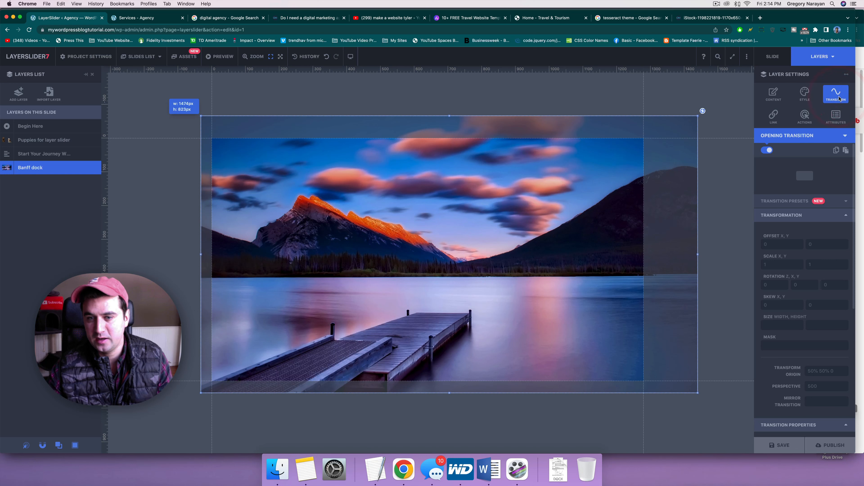
click(845, 202)
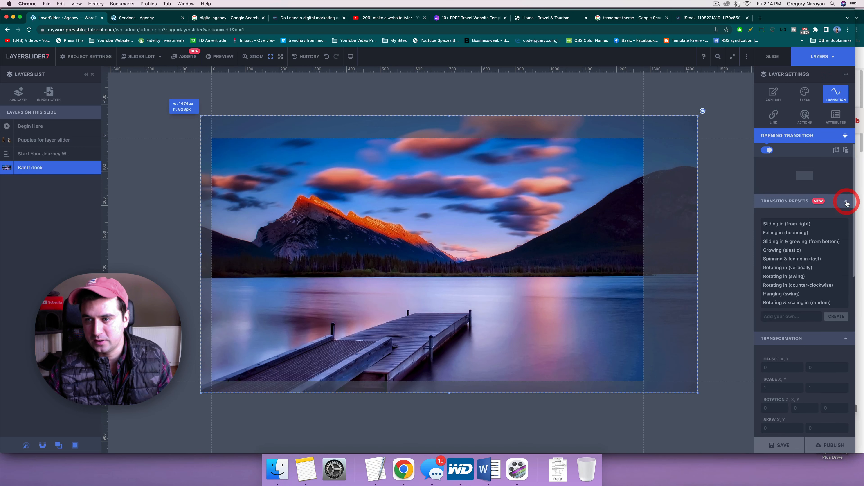
click(784, 225)
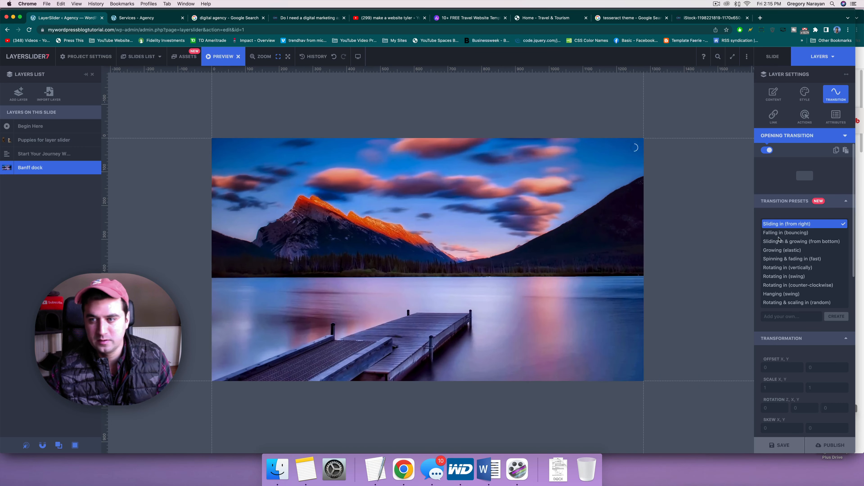
click(780, 240)
click(774, 251)
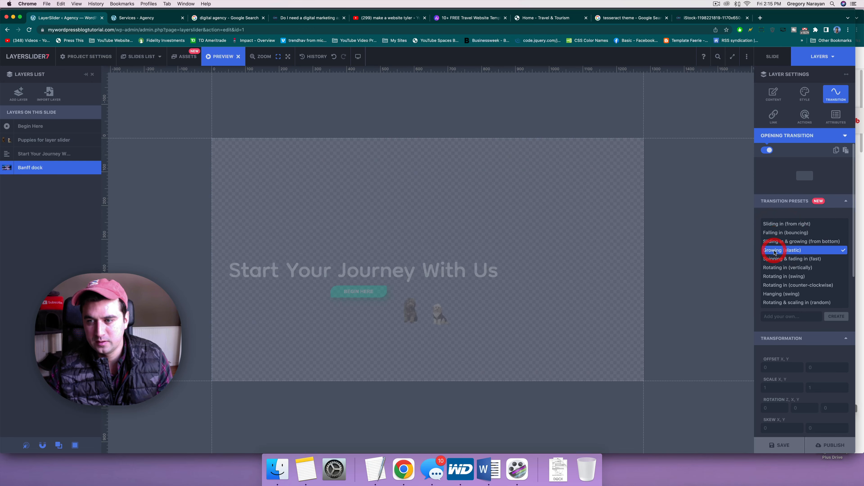
click(783, 232)
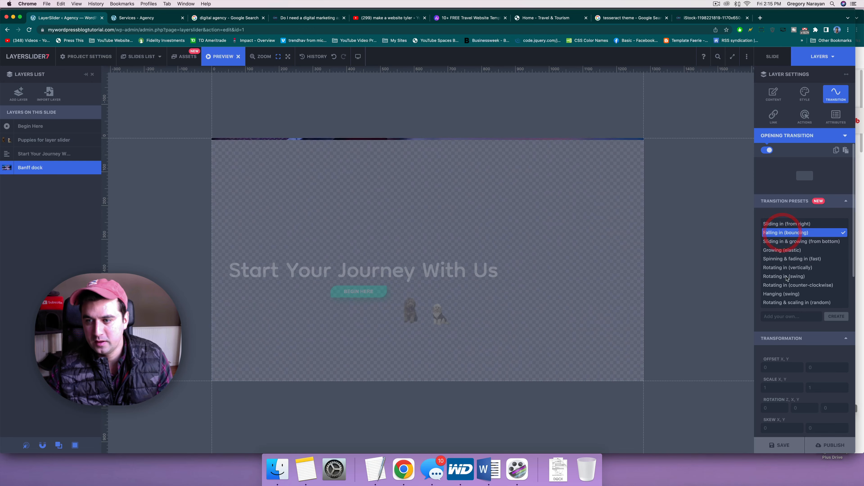
scroll(758, 344, down, 5)
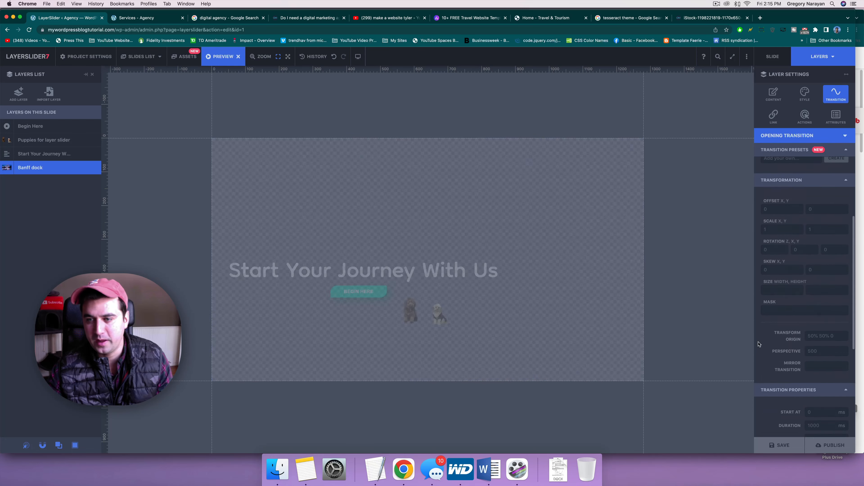
scroll(785, 344, down, 6)
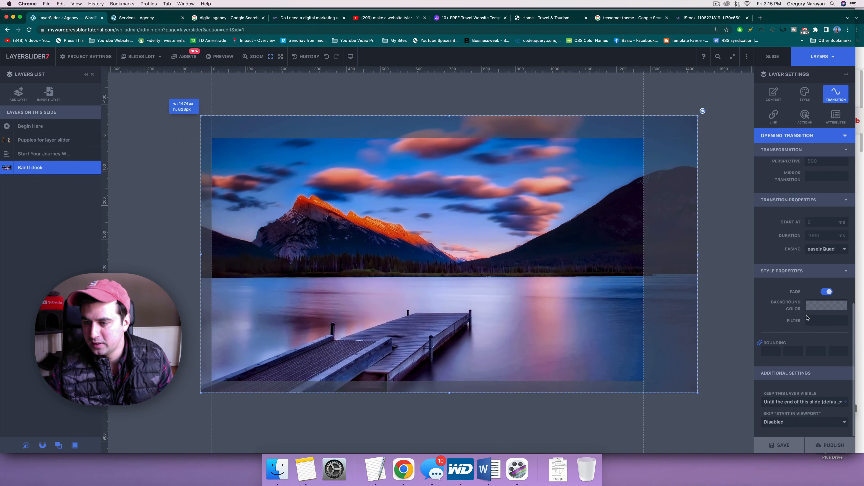
scroll(808, 318, up, 6)
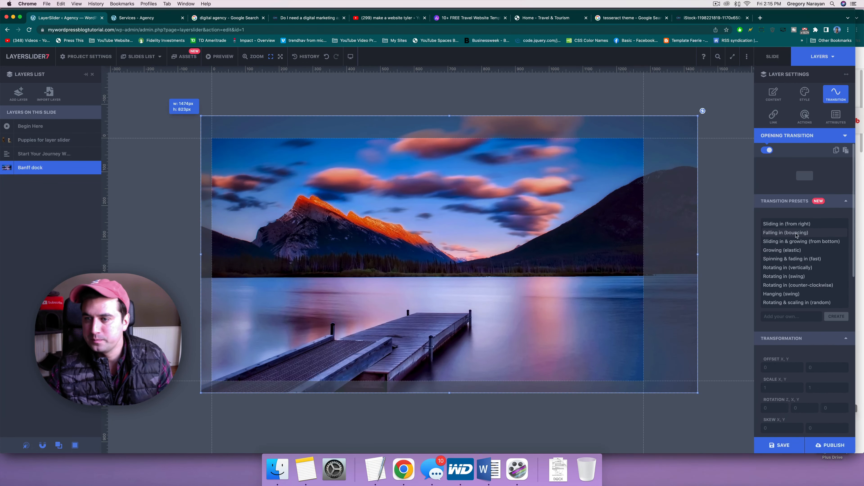
Step: Apply the Sliding in & growing (from bottom) preset to the Banff dock layer
click(779, 250)
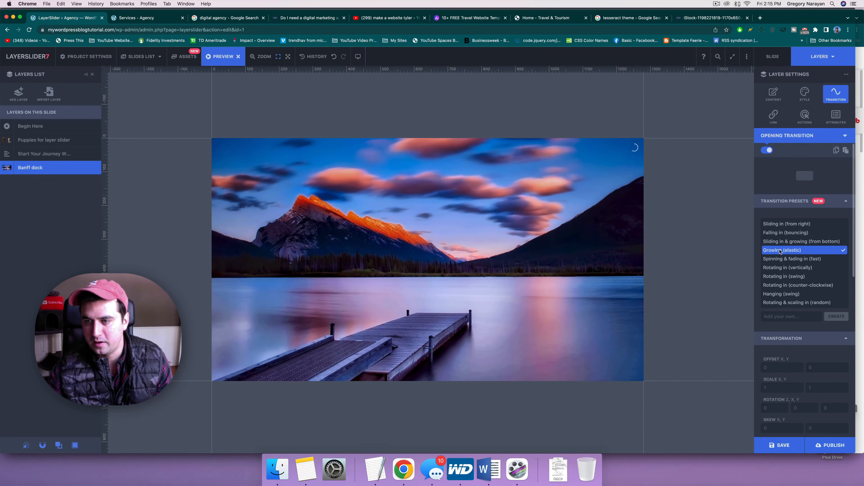
click(780, 241)
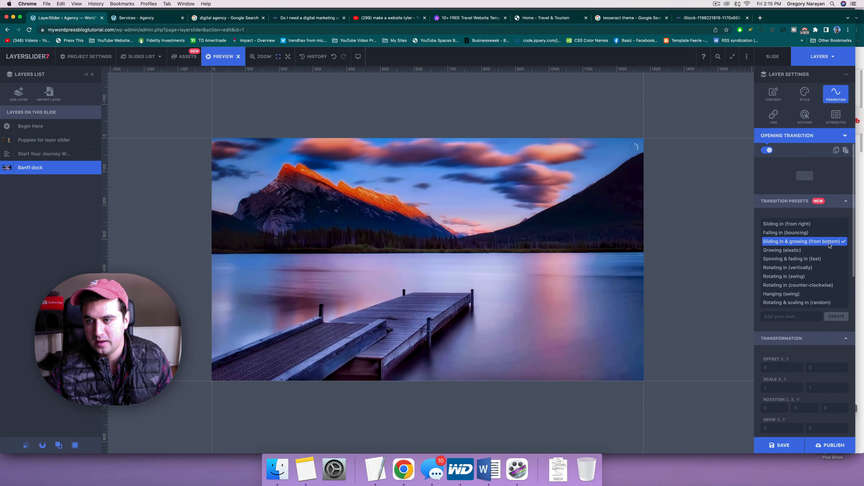
click(844, 242)
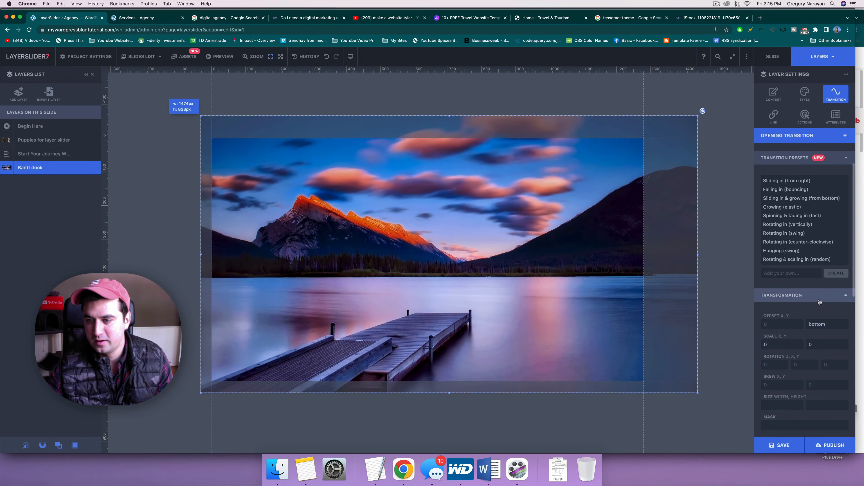
scroll(819, 302, down, 2)
scroll(820, 302, down, 2)
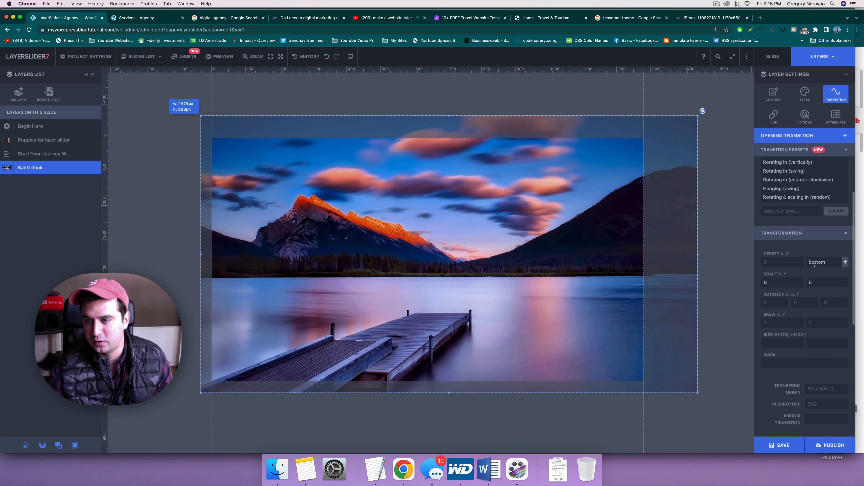
Step: Change the Banff dock layer's Offset Y using the example values list
scroll(814, 264, down, 1)
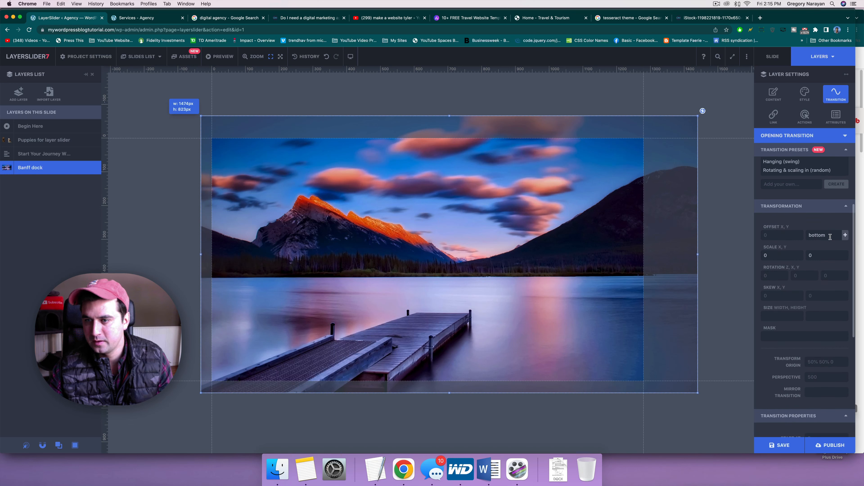
click(844, 236)
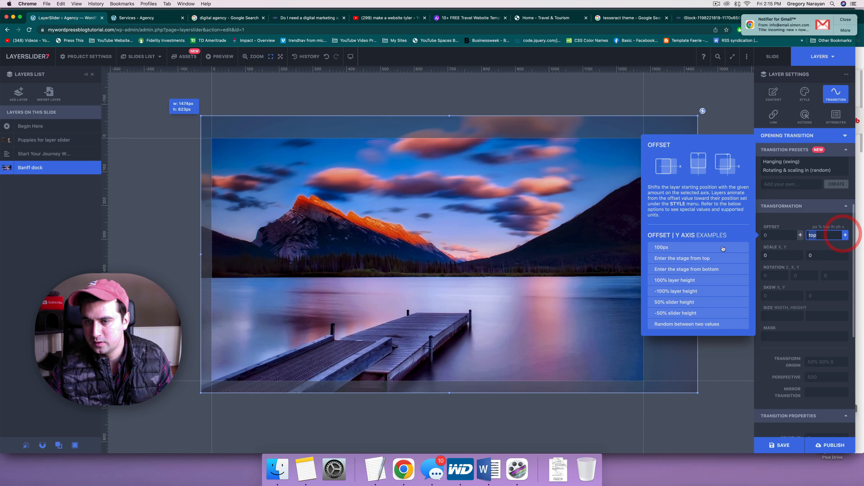
click(682, 258)
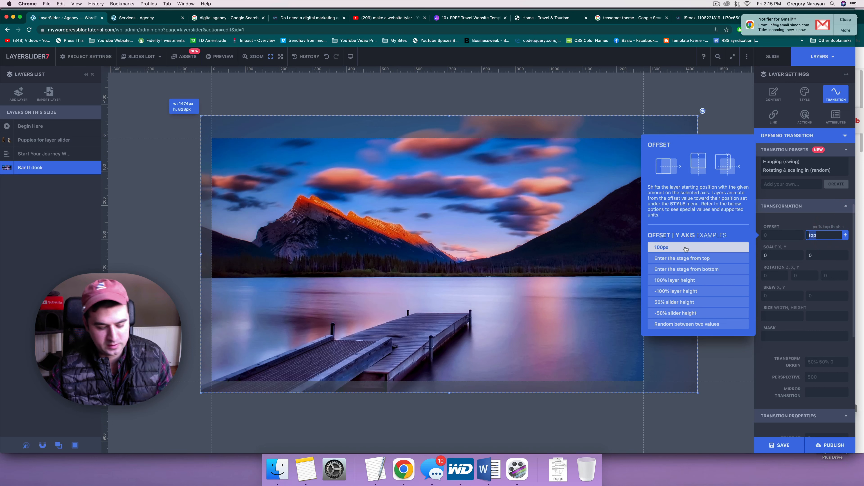
scroll(820, 235, down, 5)
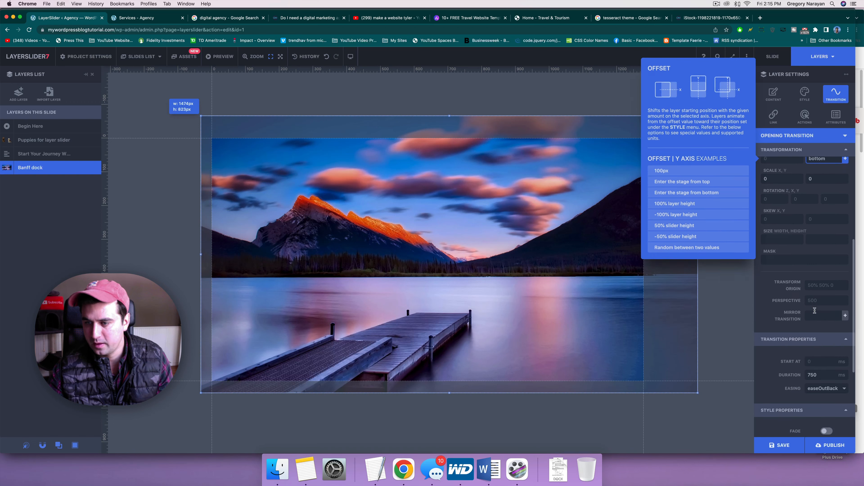
scroll(815, 310, down, 1)
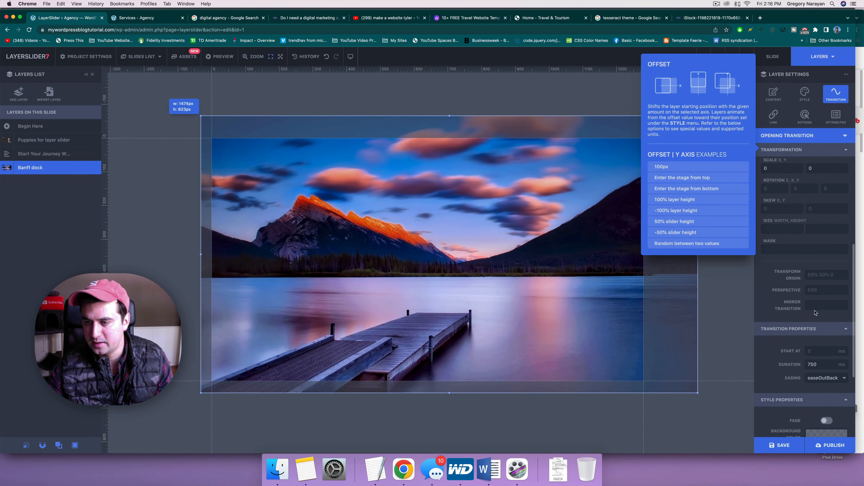
click(812, 352)
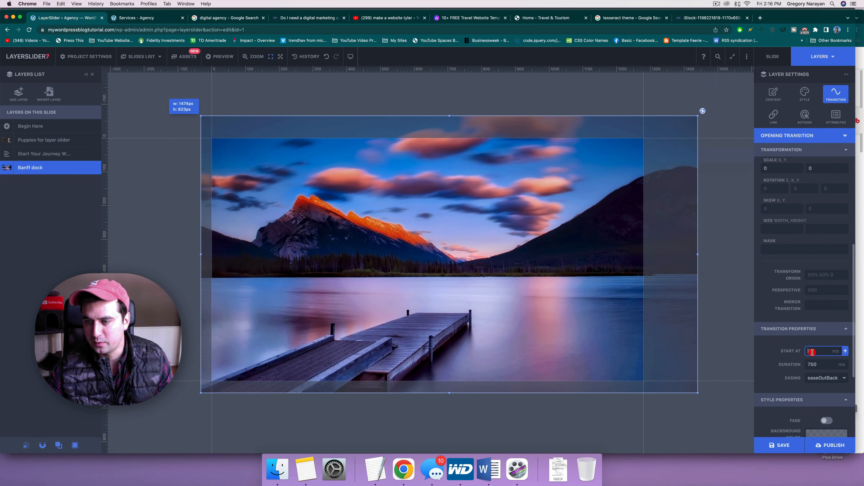
Step: Set the transition easing to easeInOutBack, then save and publish the slider
click(816, 380)
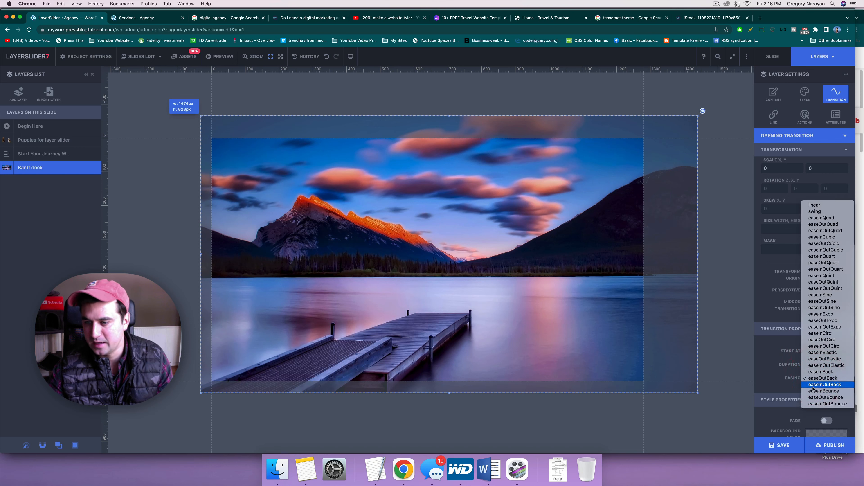
click(816, 384)
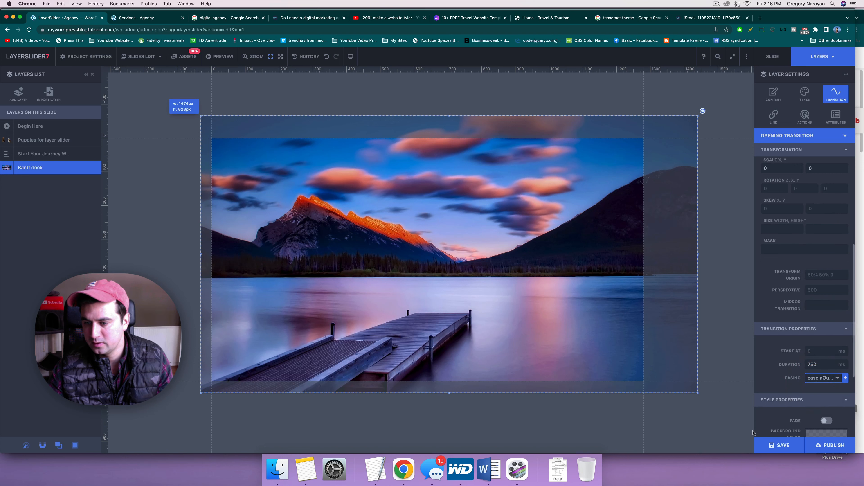
click(771, 451)
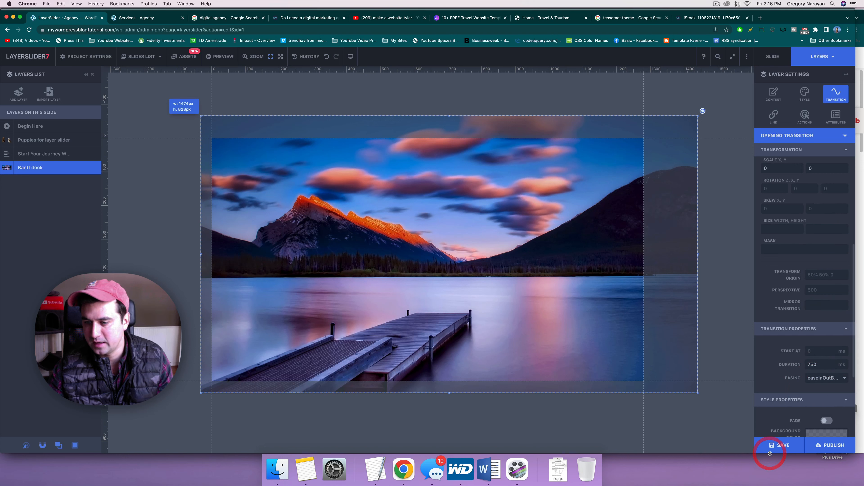
click(825, 446)
Step: Load the live Agency home page with the cache cleared, then return to the editor's slides list
click(143, 18)
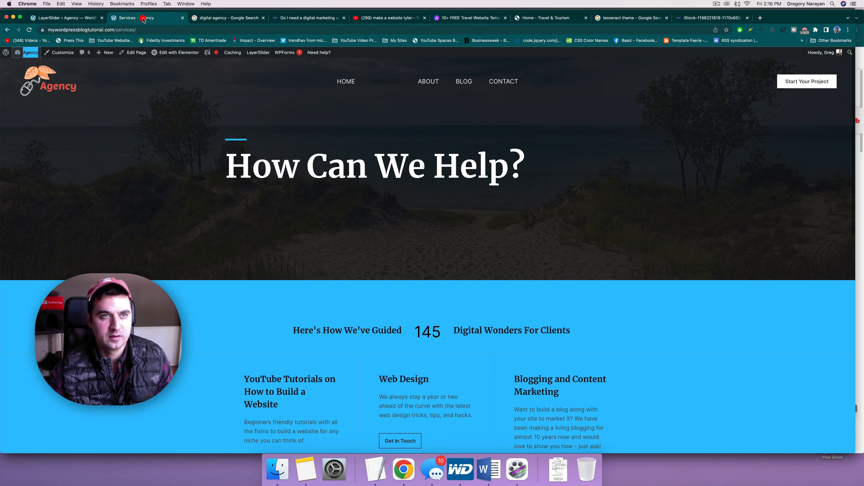
click(353, 83)
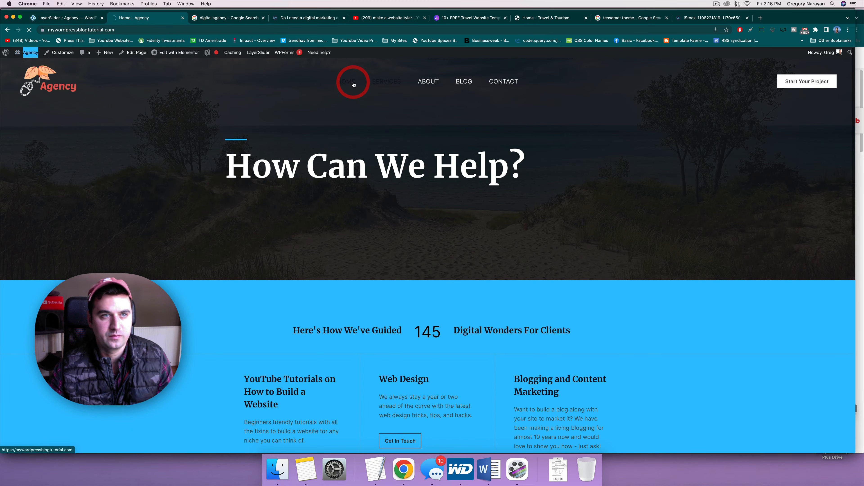
click(773, 30)
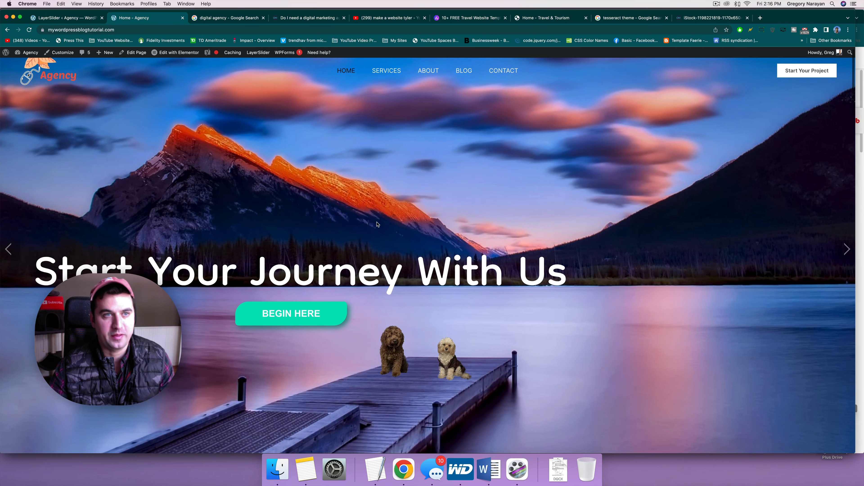
key(super+alt+Left)
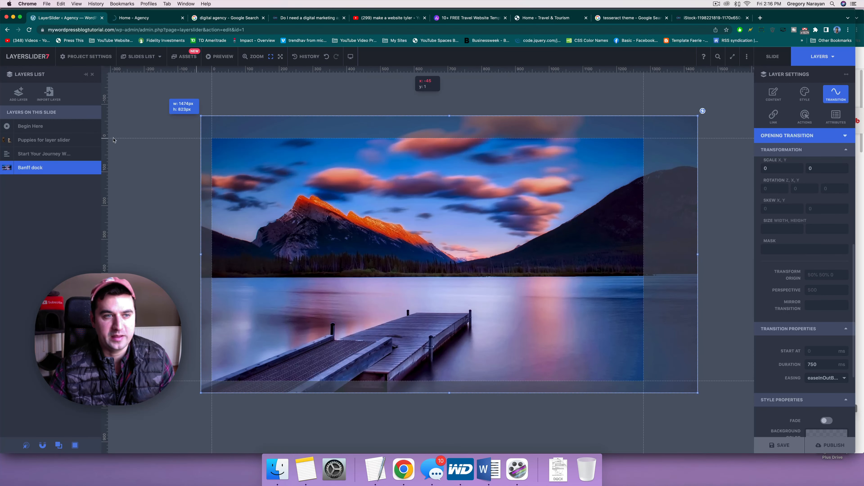
click(147, 57)
Step: On the Read Our Story slide, give the Banff cabin scaled layer the Sliding in (from right) preset
click(218, 99)
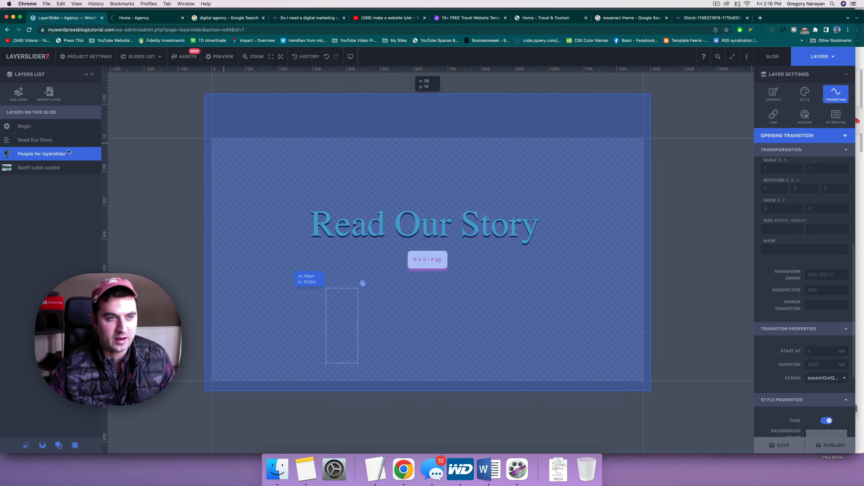
click(16, 169)
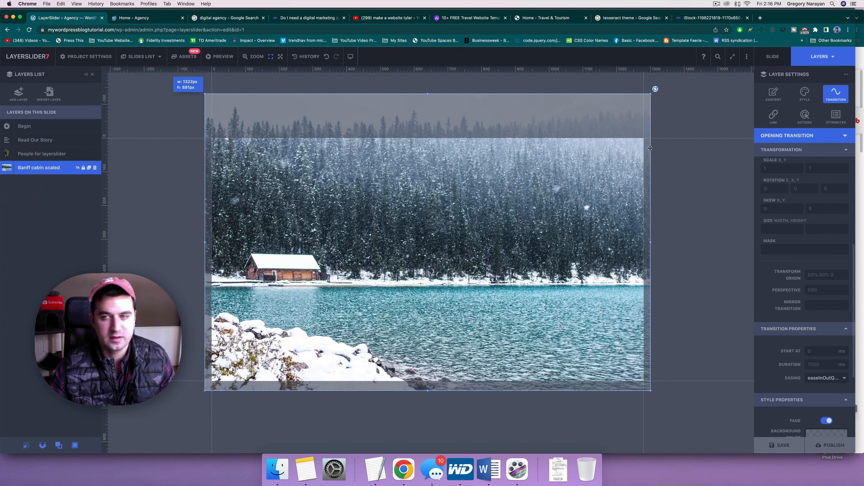
scroll(830, 170, up, 6)
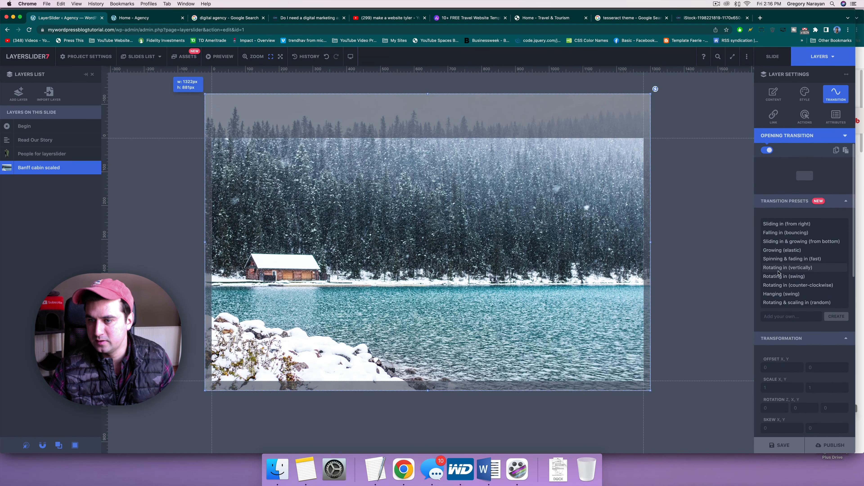
click(782, 242)
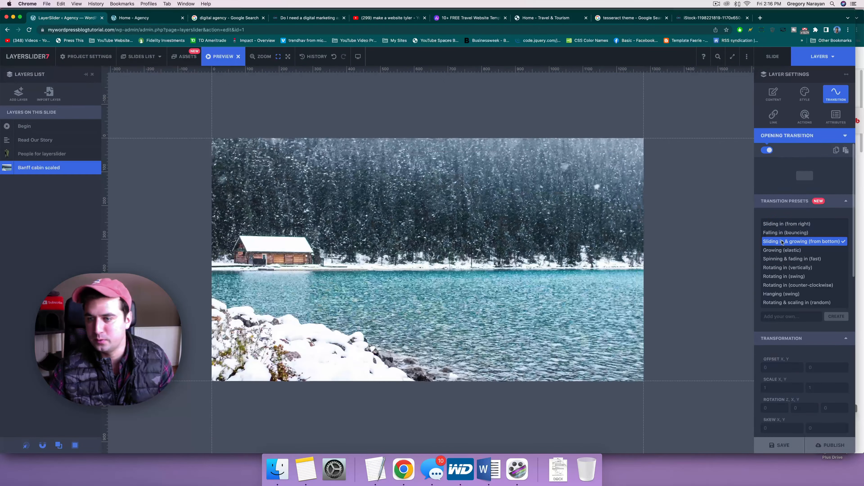
click(782, 224)
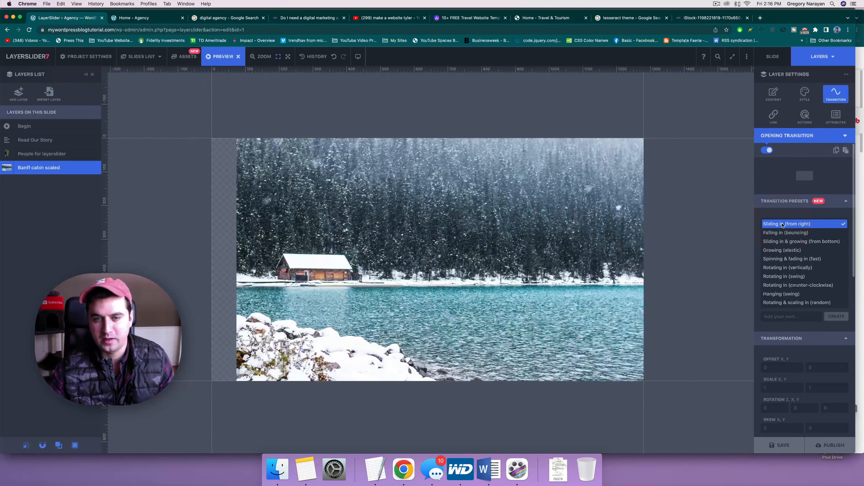
click(783, 233)
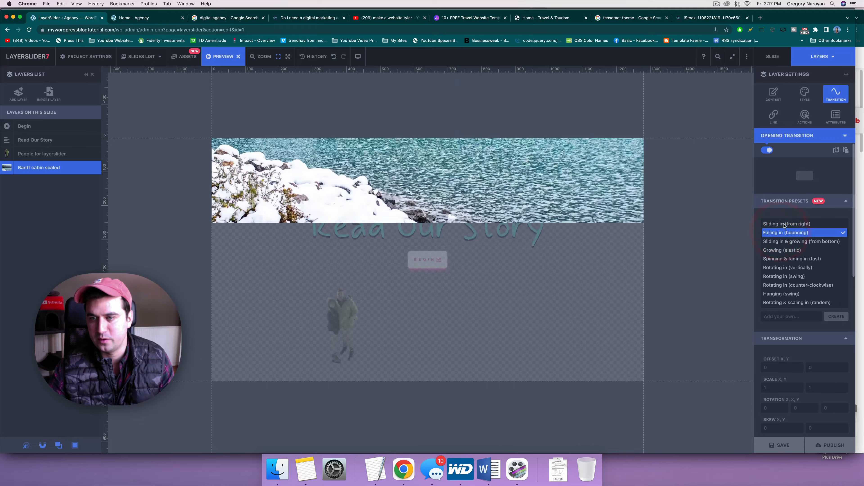
click(784, 224)
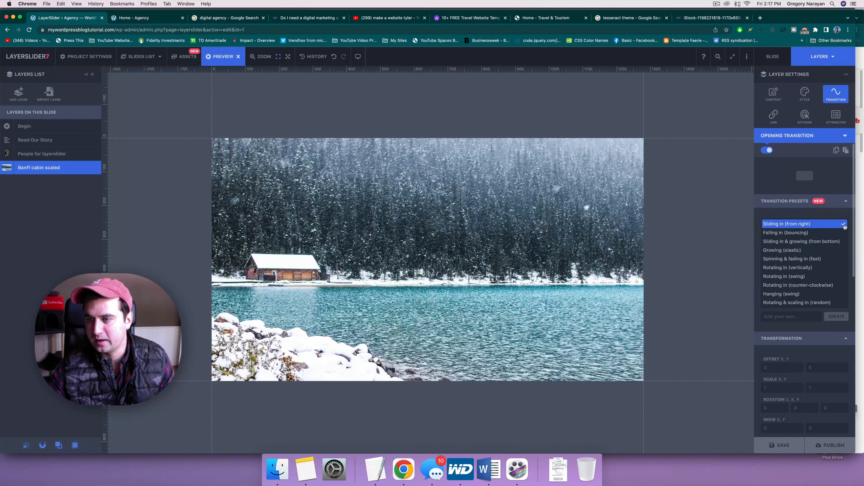
click(844, 225)
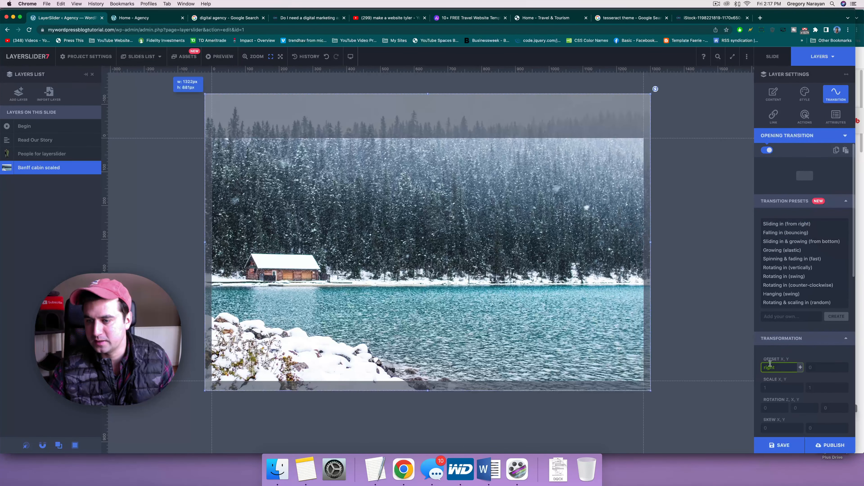
Step: Save and publish the slider project
scroll(771, 369, down, 3)
scroll(782, 311, down, 3)
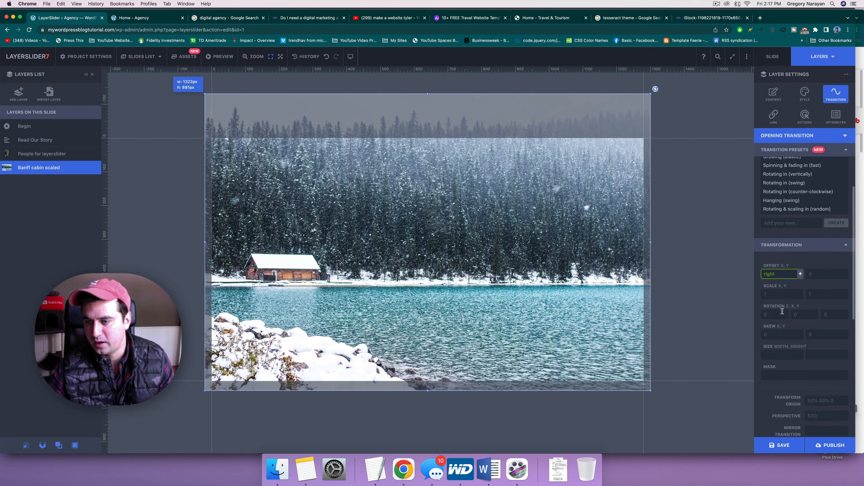
scroll(771, 362, down, 2)
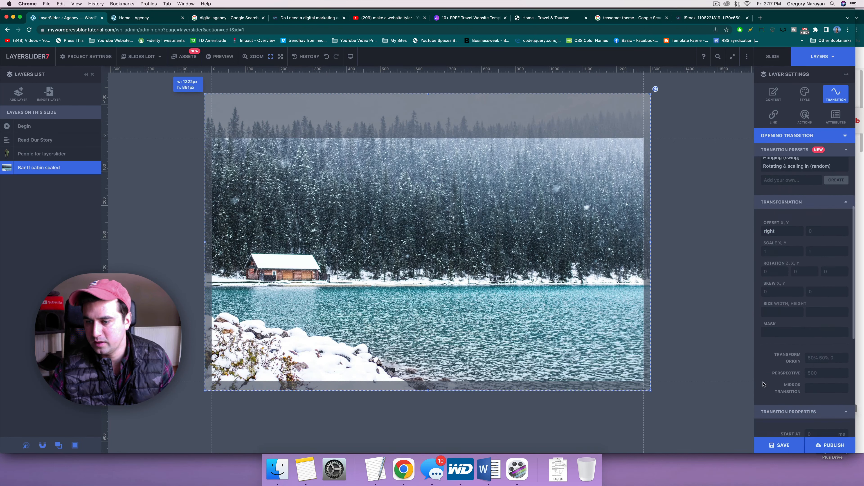
click(778, 445)
click(844, 449)
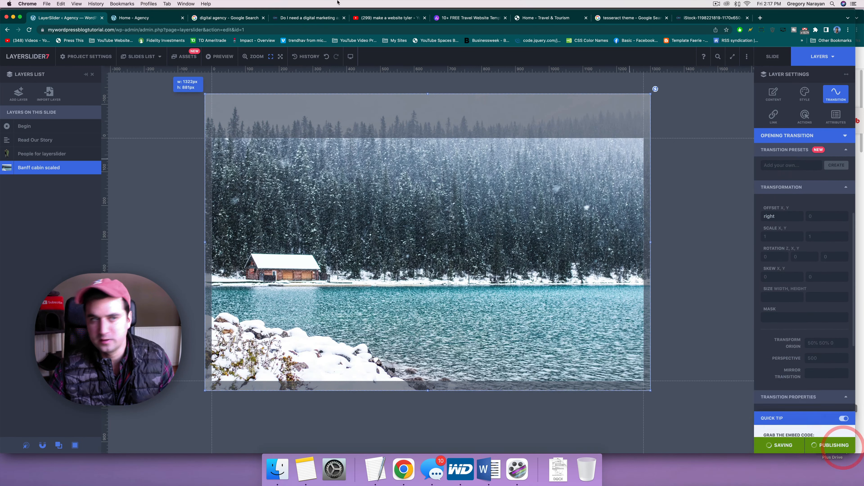
click(139, 57)
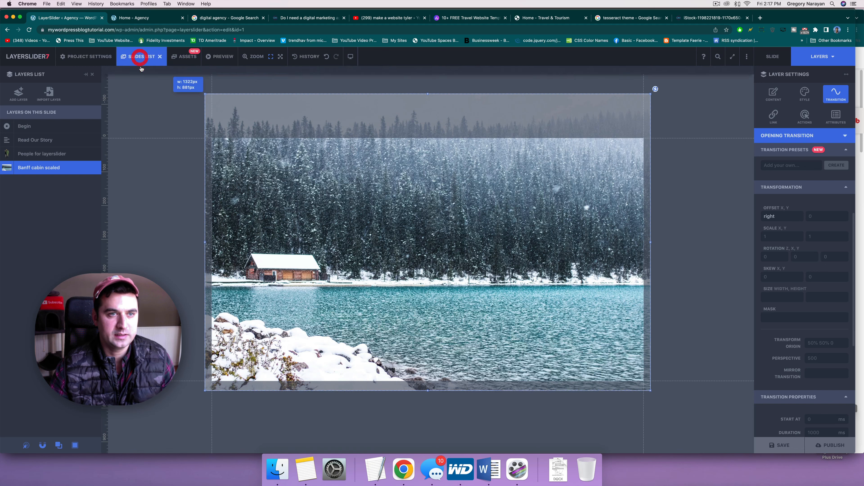
Step: On the Beach slide, give the Beach path image the Sliding in (from right) opening preset
click(320, 86)
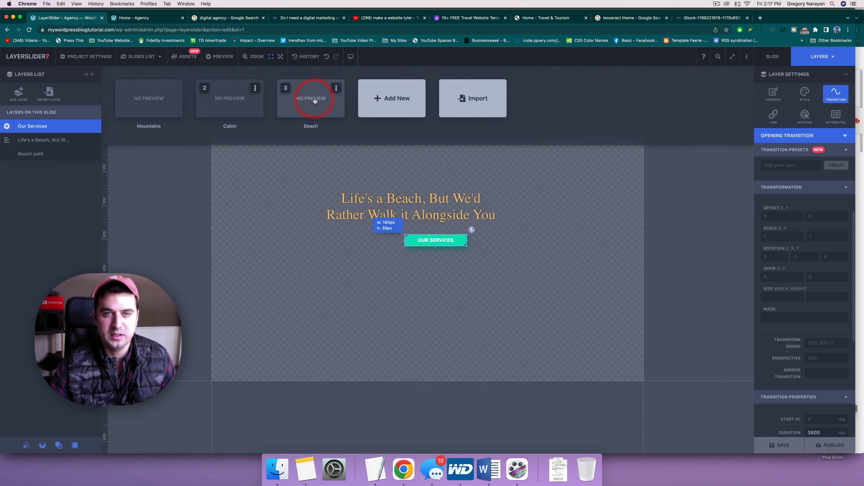
click(844, 137)
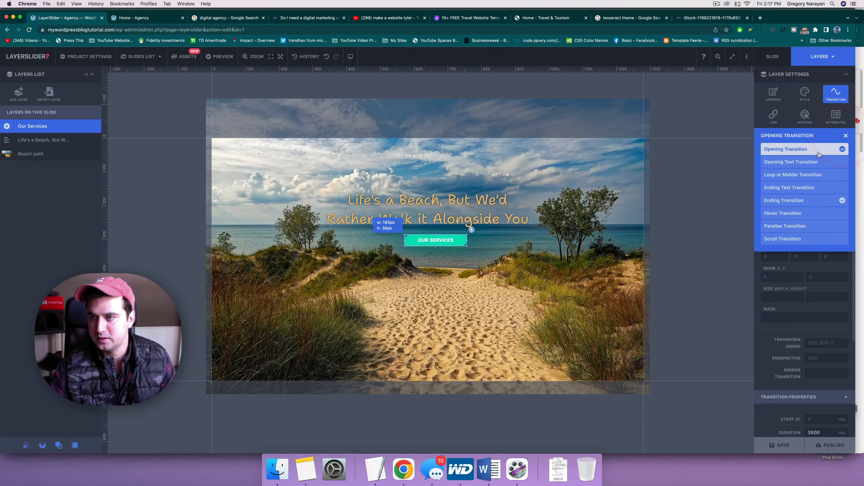
click(844, 137)
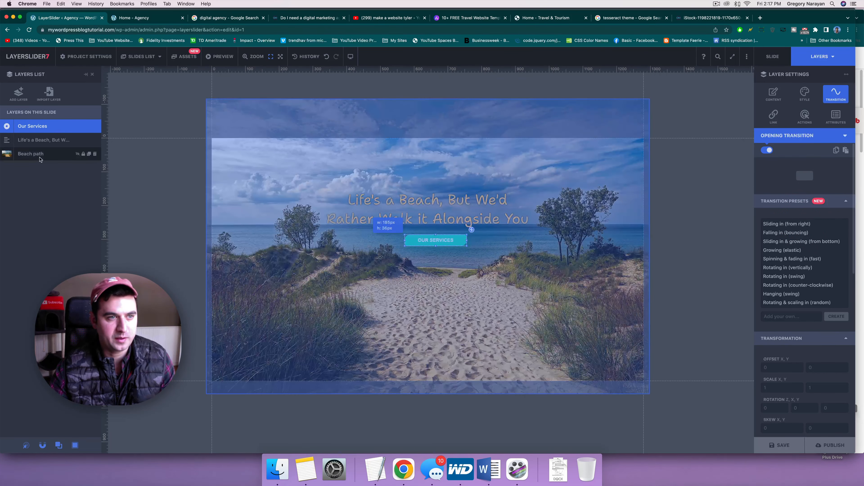
click(39, 156)
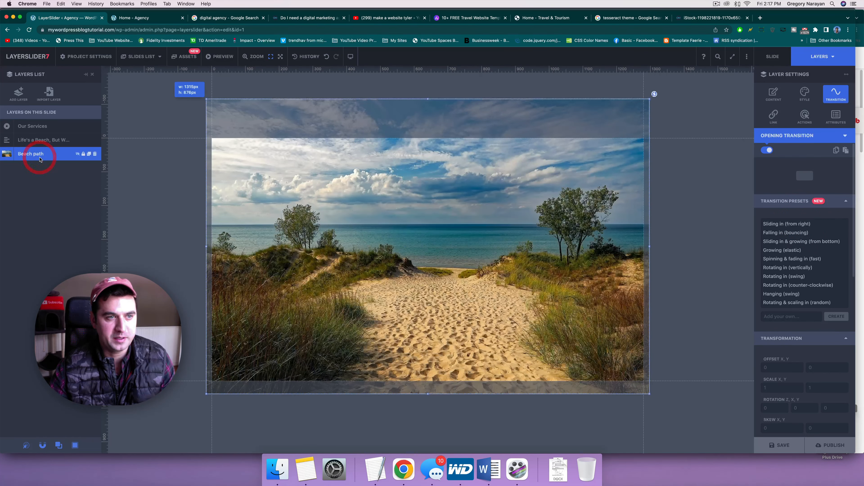
click(782, 225)
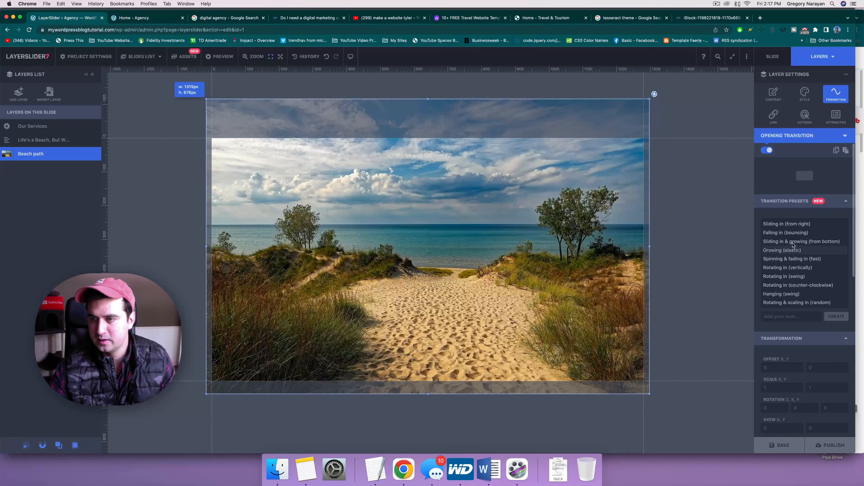
click(835, 225)
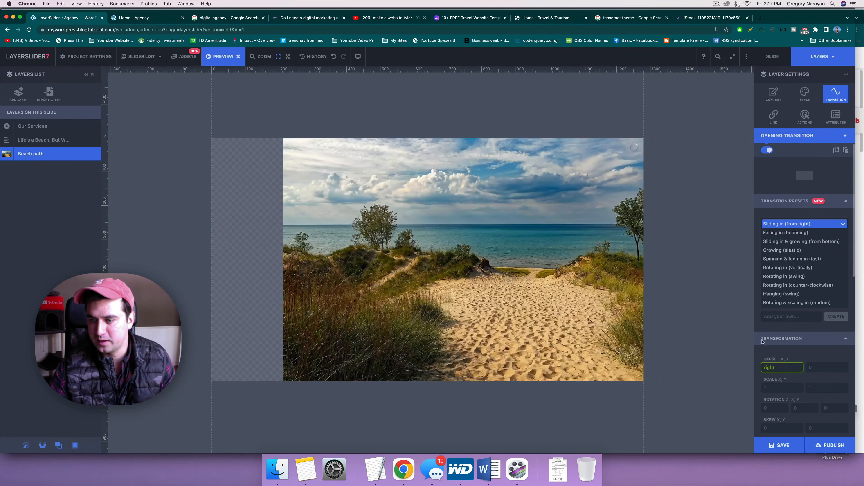
Step: Save the LayerSlider project as a draft
scroll(762, 262, down, 3)
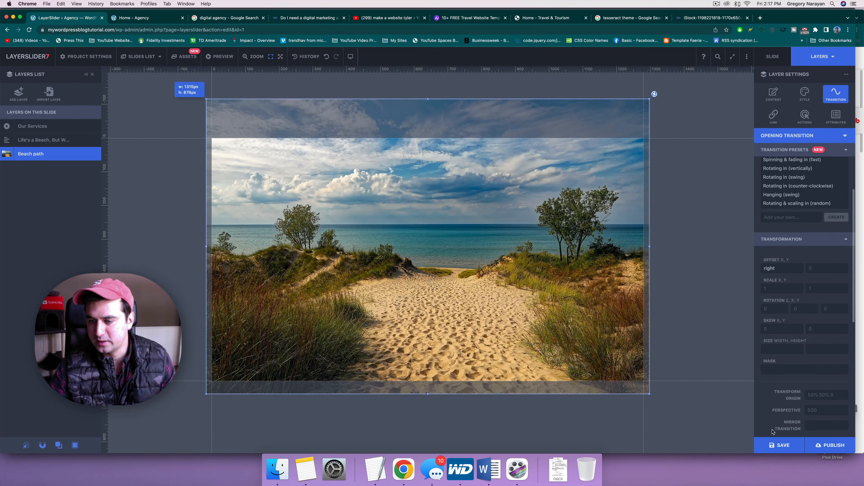
click(779, 445)
click(829, 446)
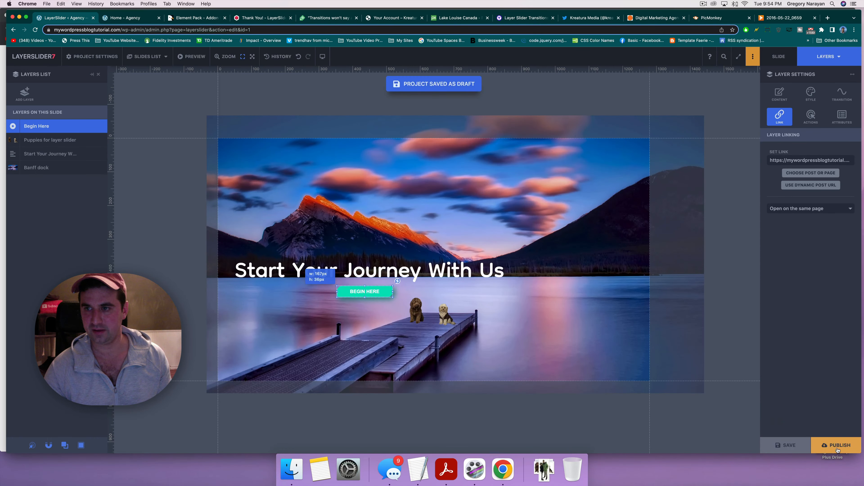
Step: Publish the slider live, then review the Begin Here button's transition, actions and attributes settings
click(838, 450)
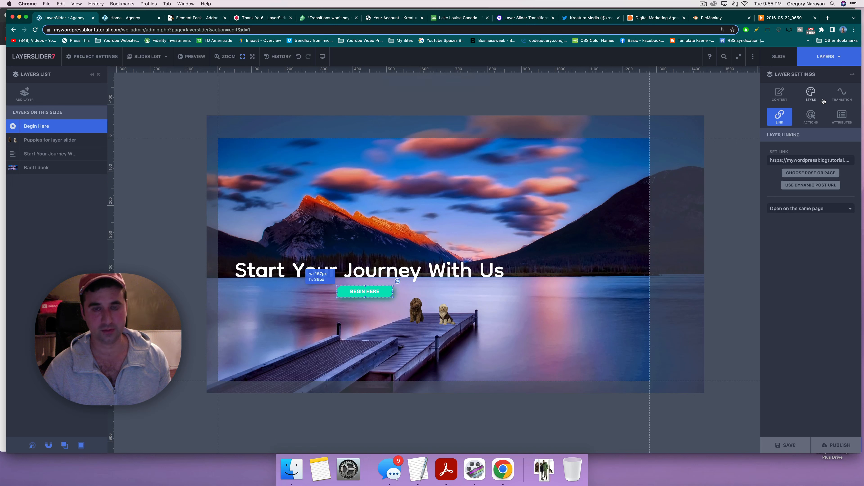
click(841, 96)
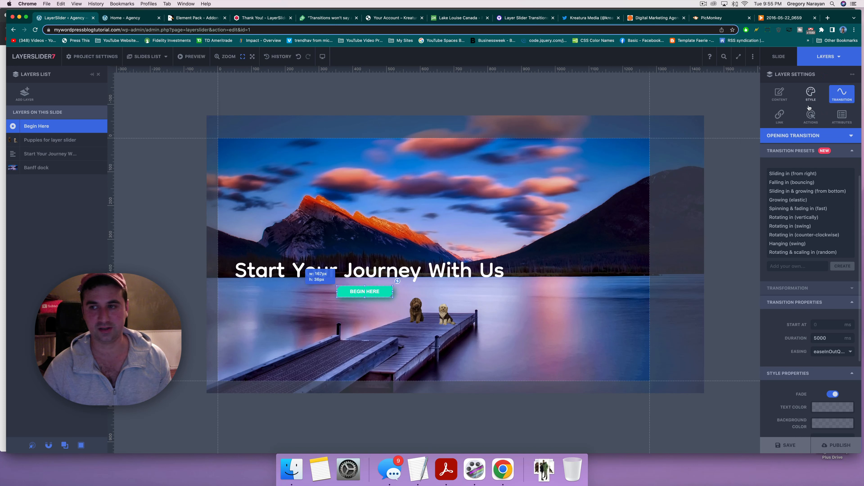
click(810, 115)
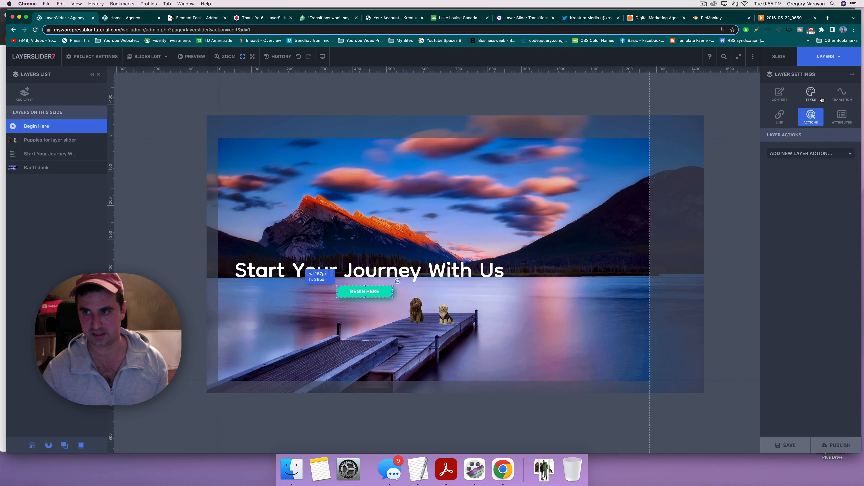
click(843, 117)
click(808, 121)
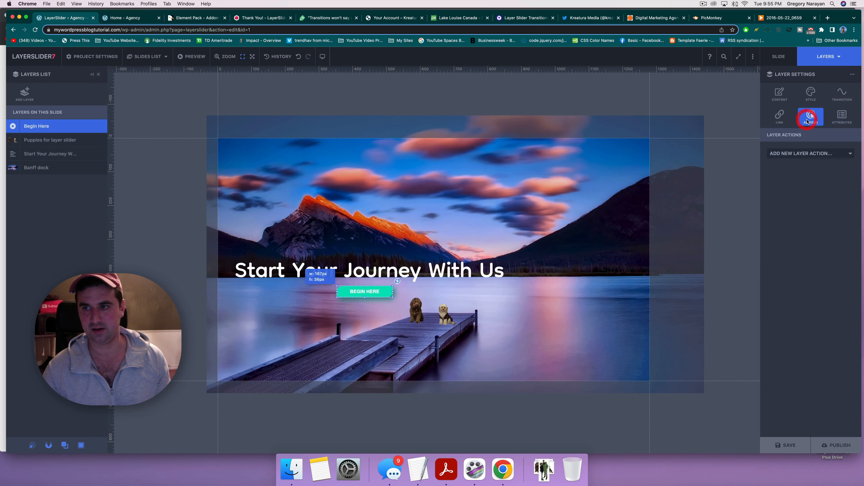
Step: Look through the button's link and style settings, finishing on its Content settings
click(774, 121)
click(816, 97)
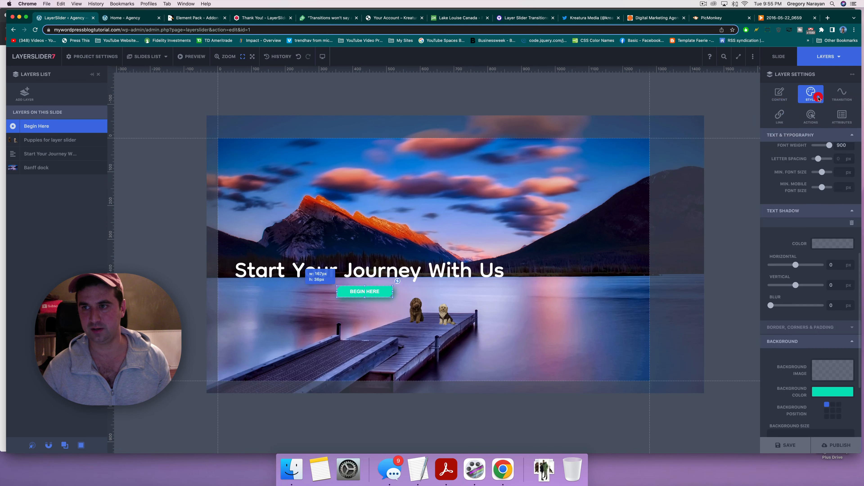
scroll(813, 203, down, 3)
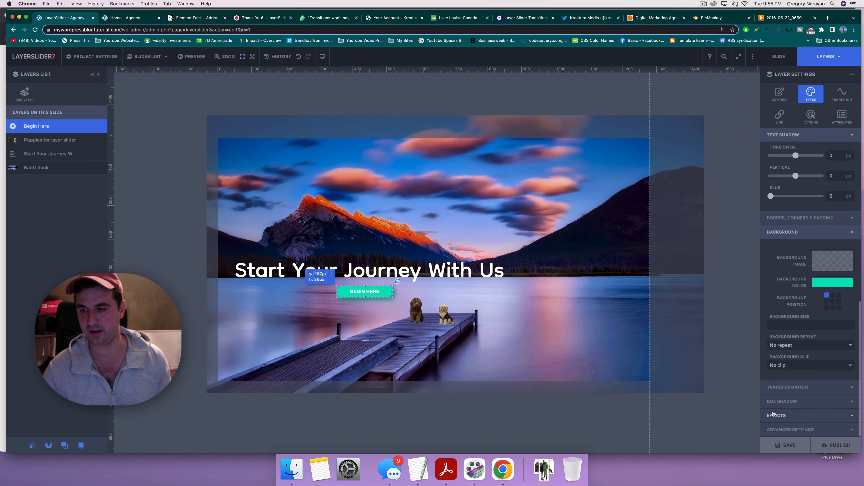
scroll(774, 391, up, 5)
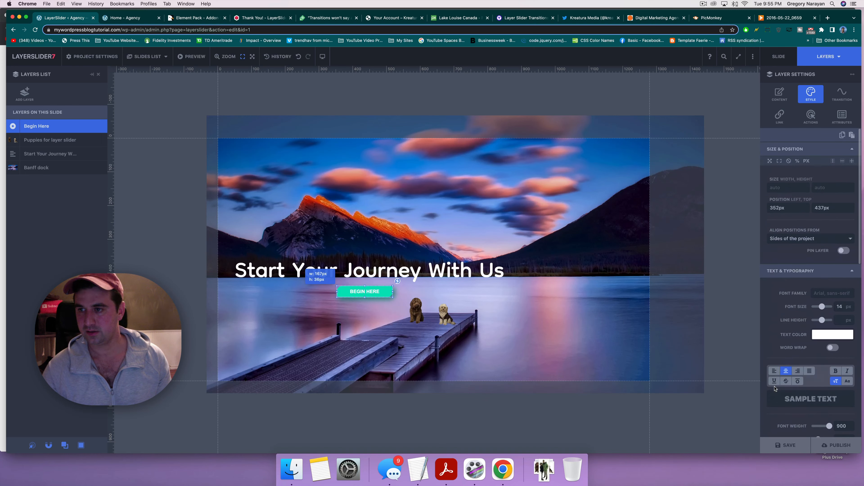
click(836, 97)
click(811, 95)
click(780, 95)
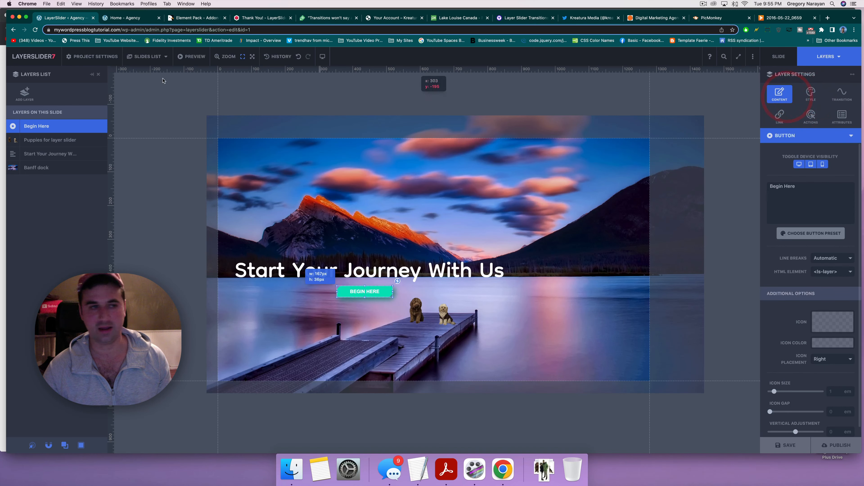
mouse_move(39, 57)
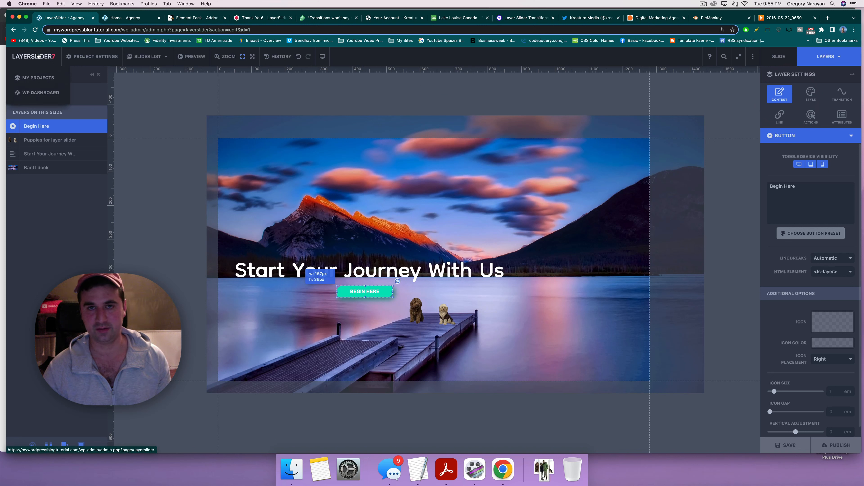